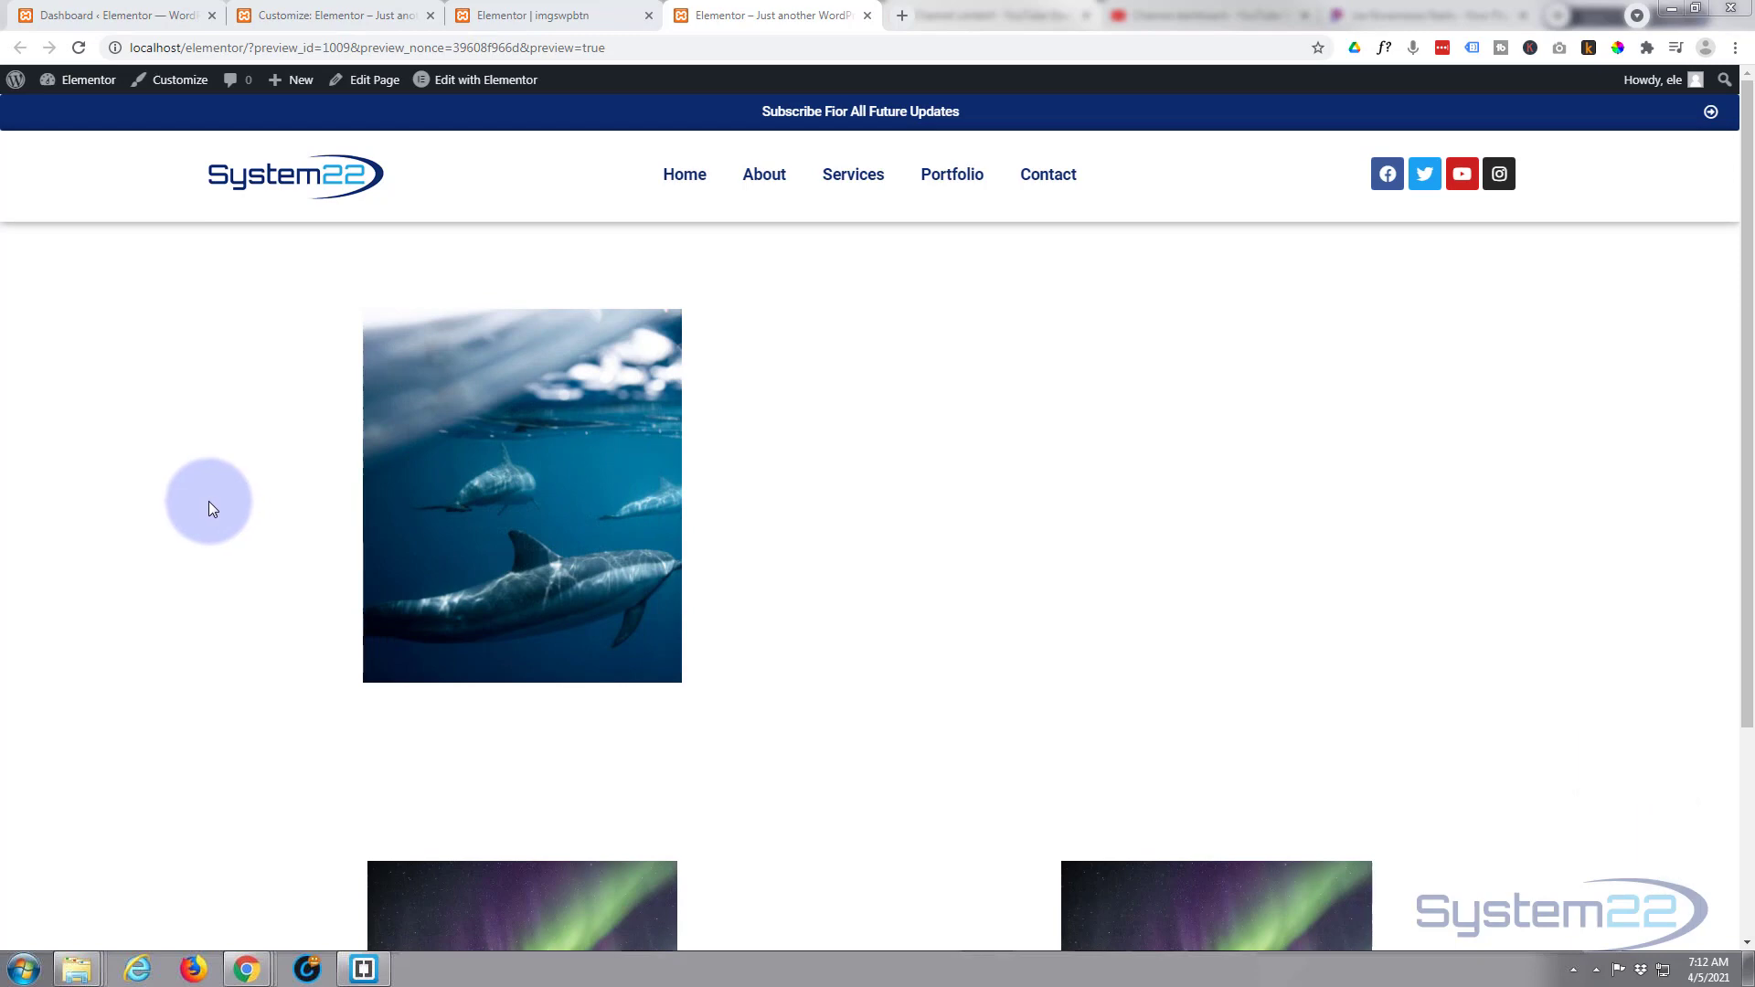
# Leave the live preview of the dolphin card with its hover overlay
pyautogui.moveTo(420, 482)
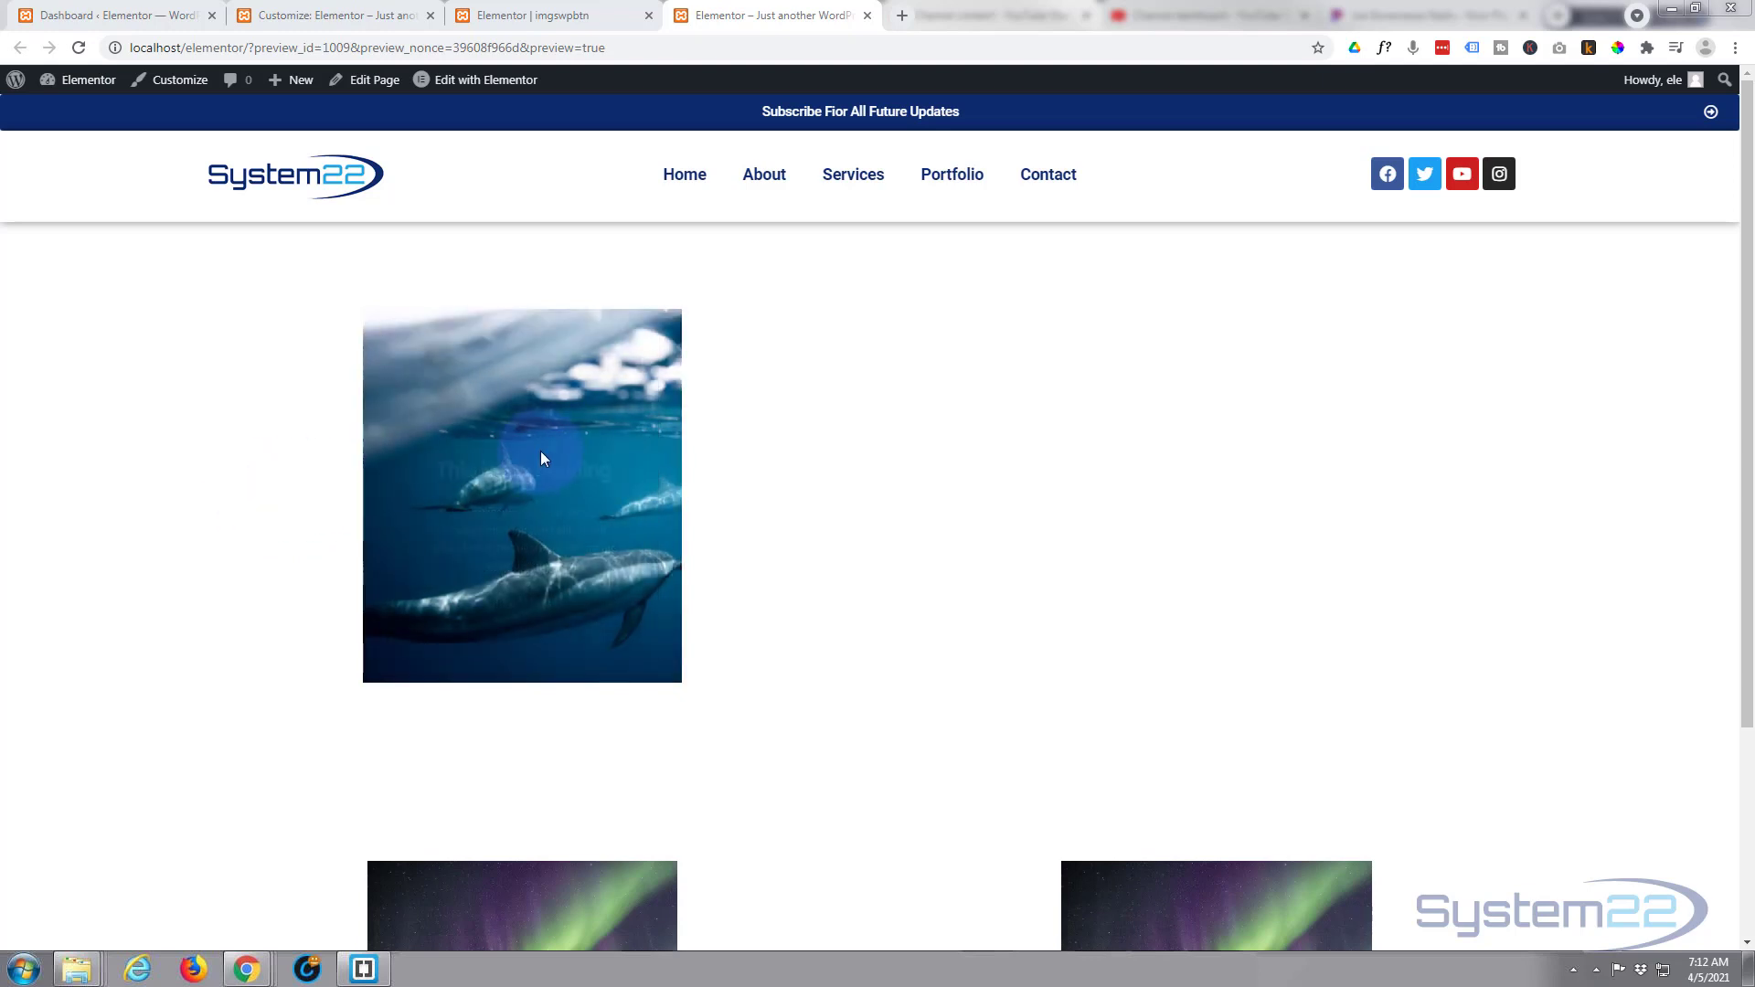
# Back in the imgswpbtn editor, drag an Icon Box widget into the empty third column
pyautogui.click(581, 16)
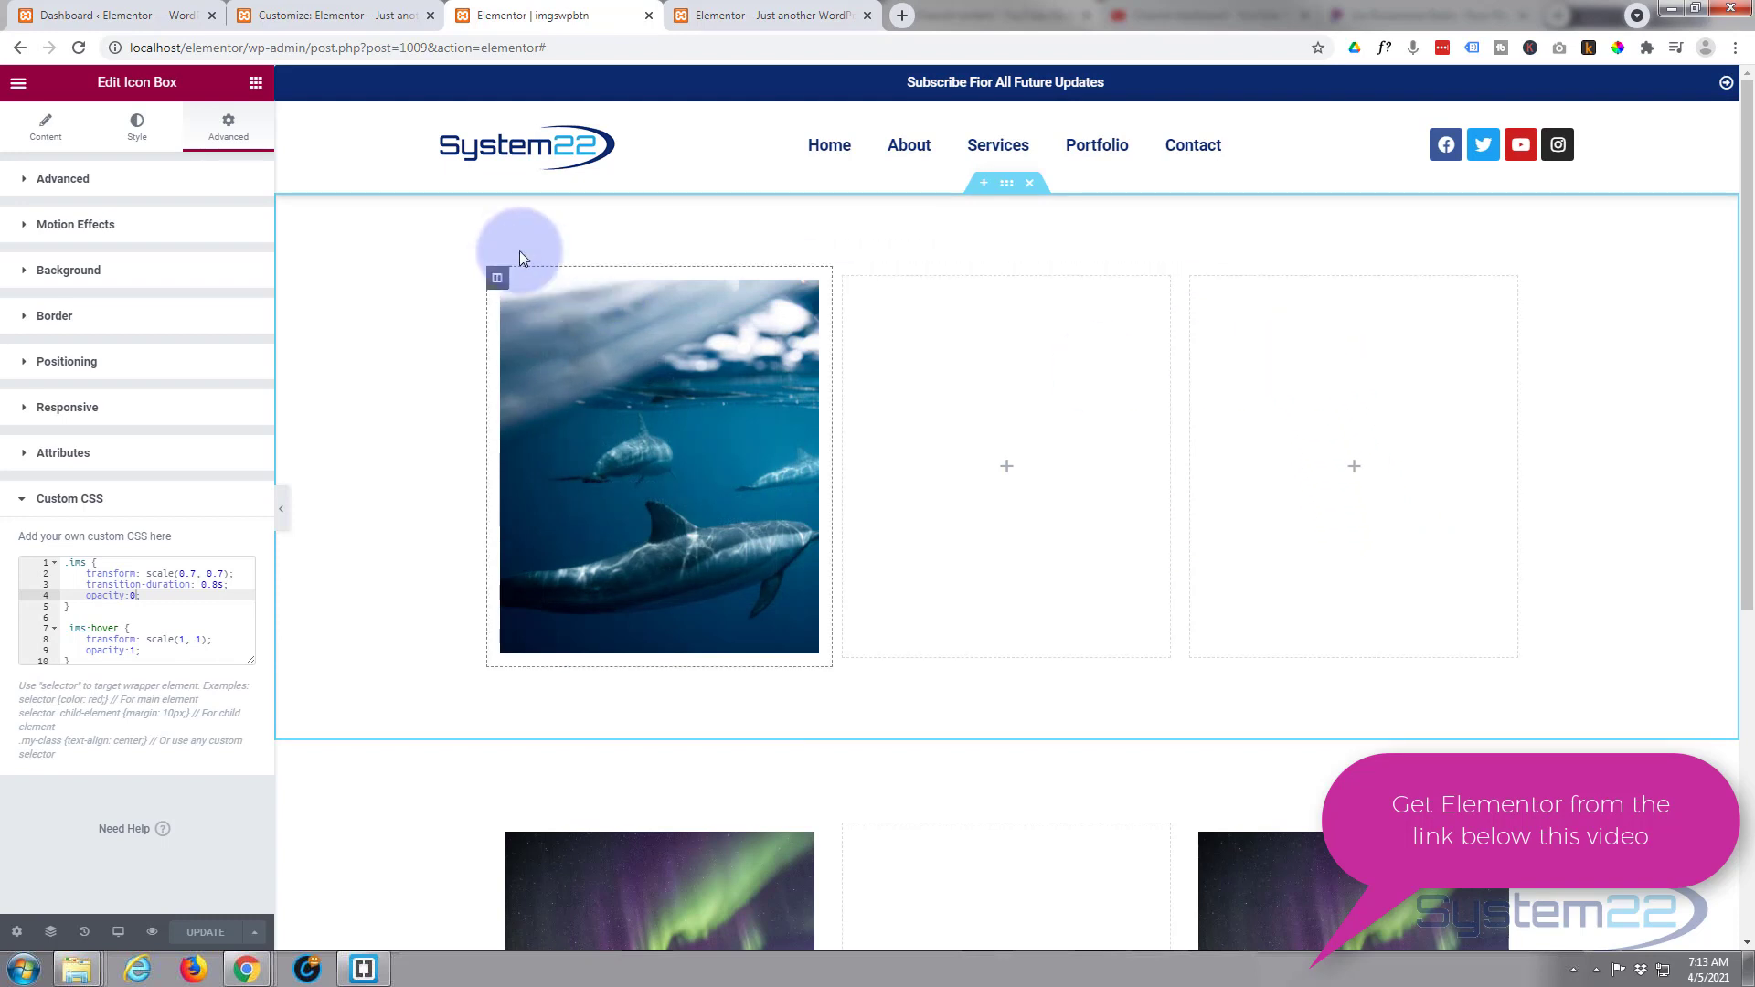
pyautogui.click(255, 84)
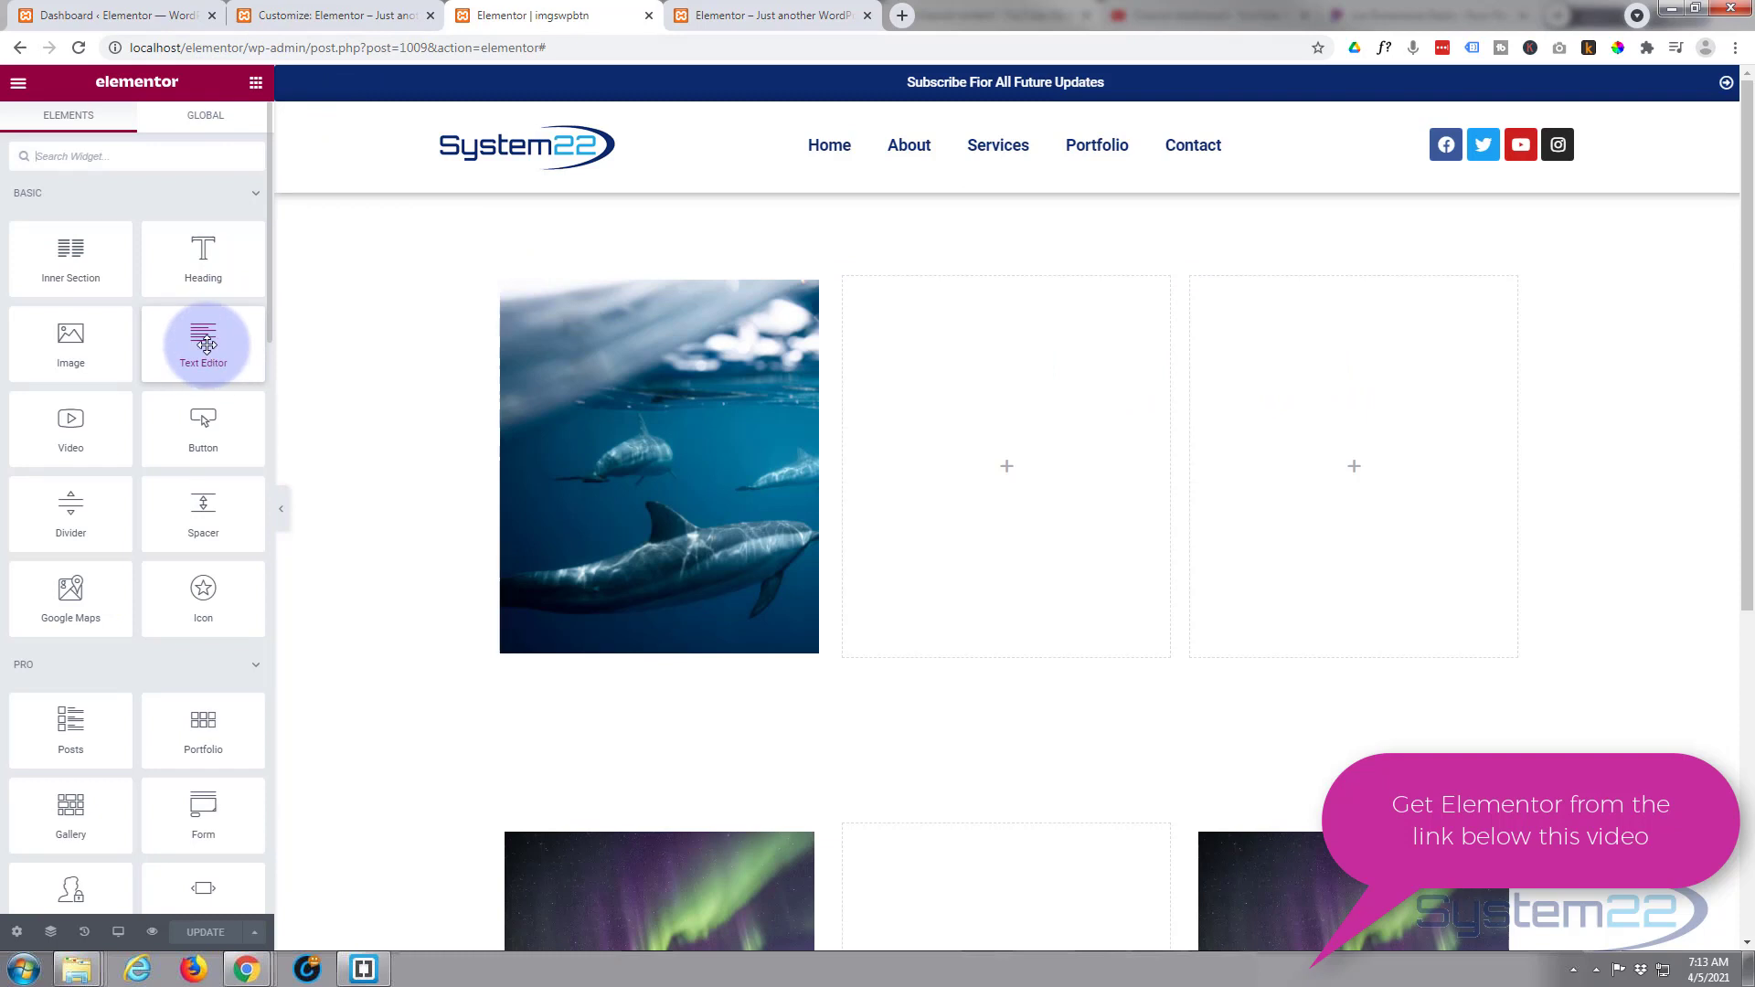
pyautogui.scroll(-4, 206, 355)
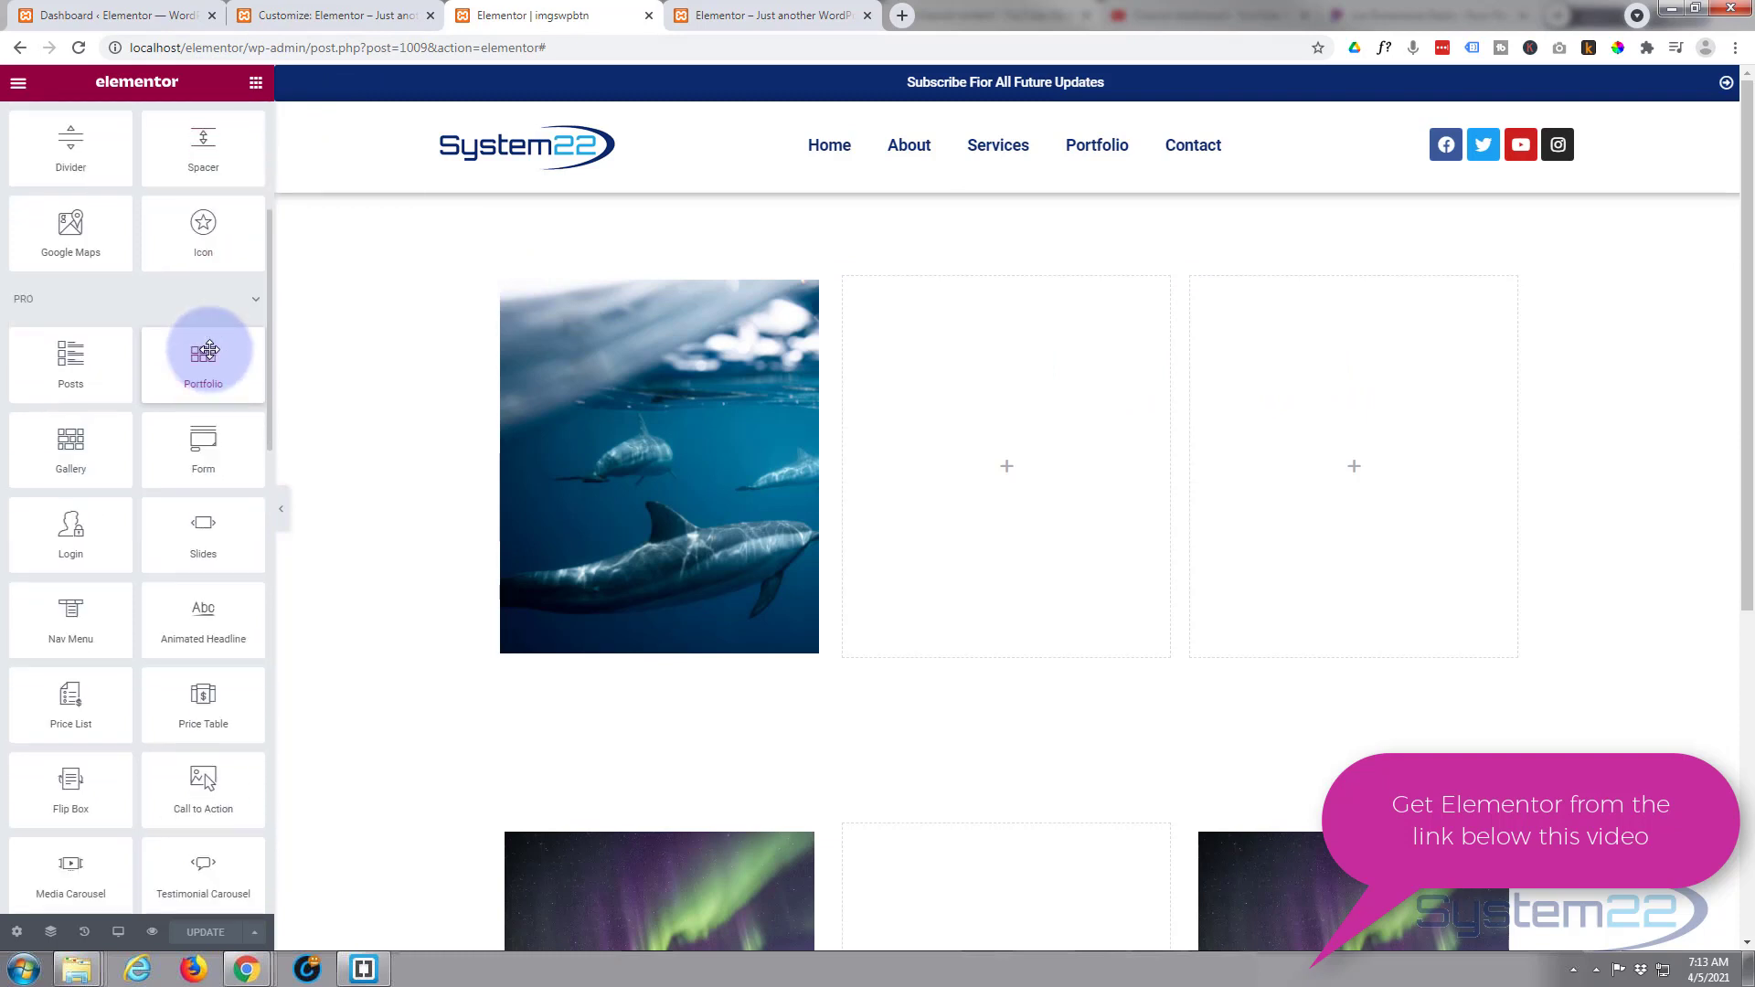
pyautogui.scroll(-8, 211, 350)
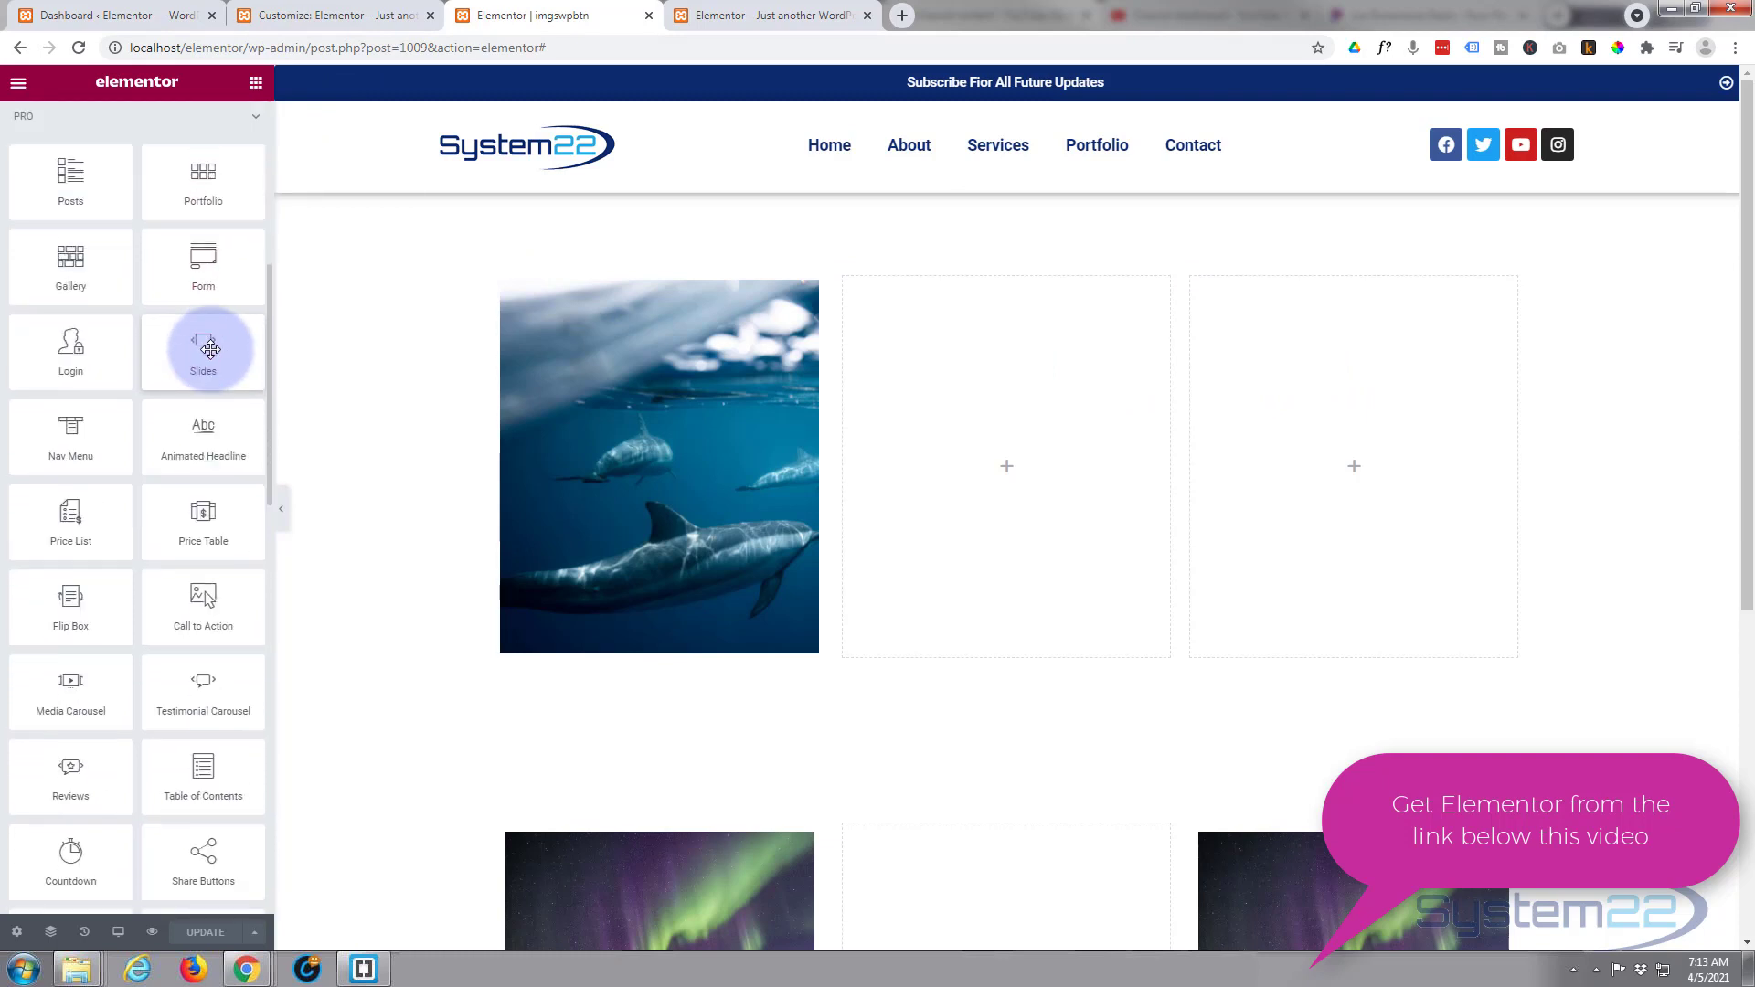
pyautogui.scroll(-4, 210, 350)
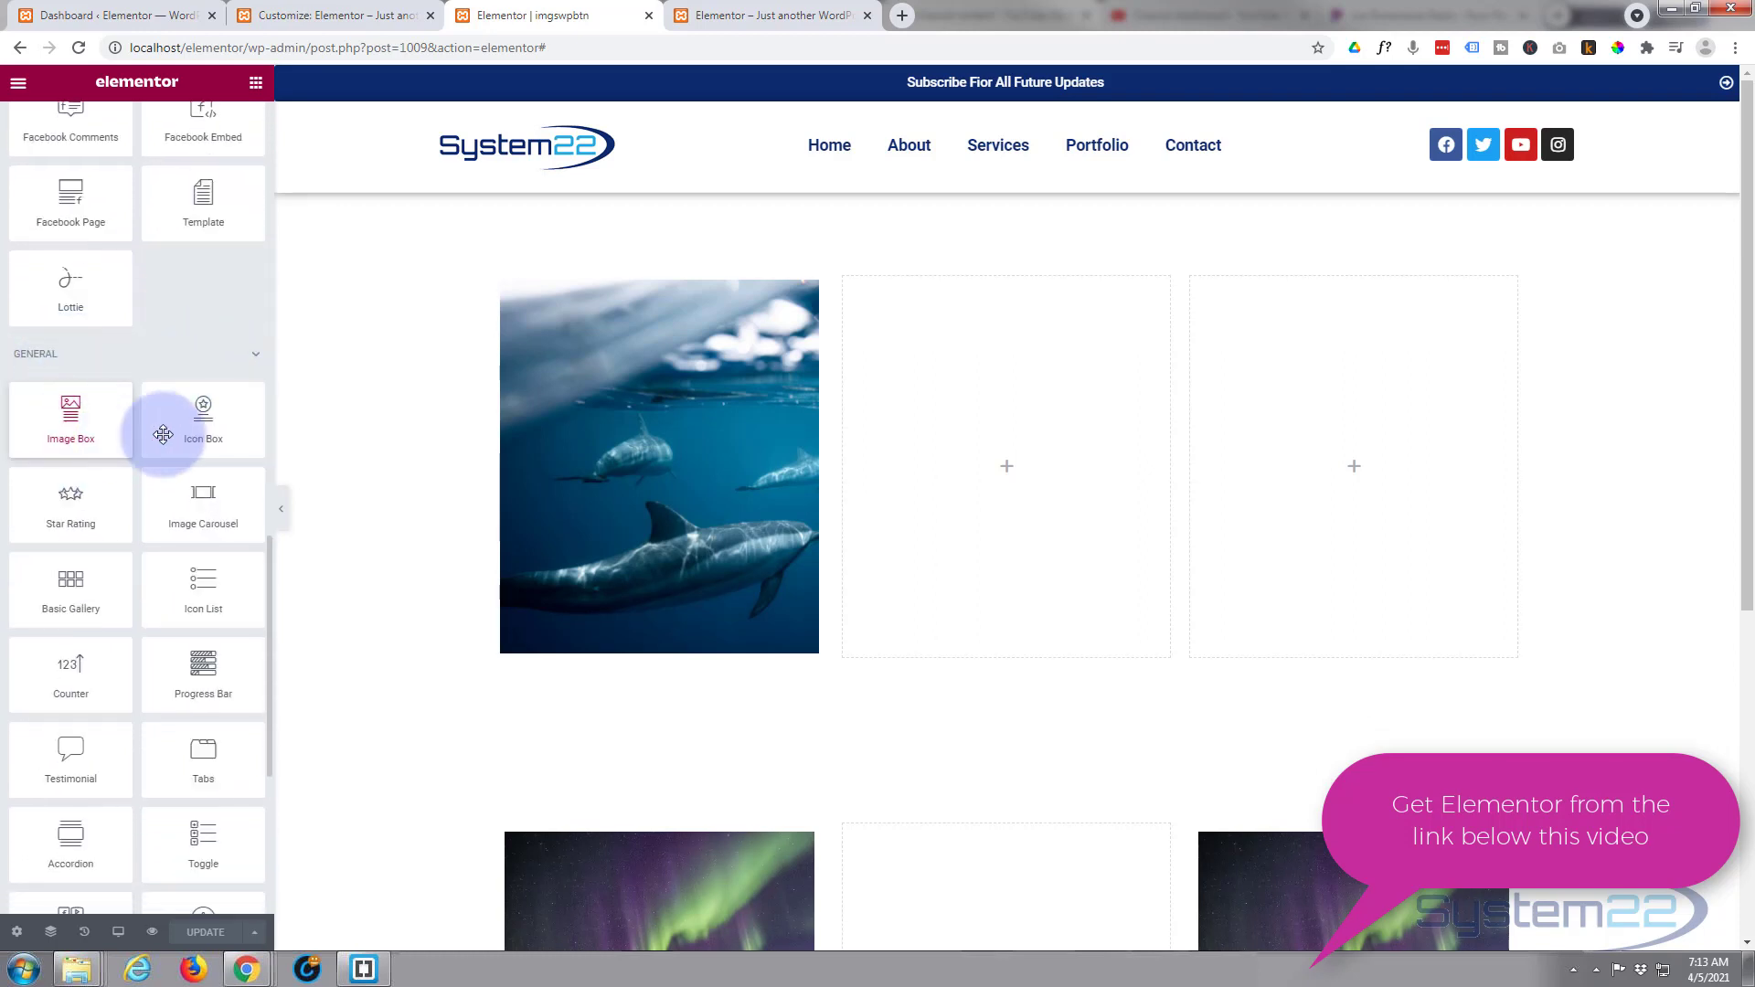
pyautogui.moveTo(198, 423); pyautogui.dragTo(1320, 462)
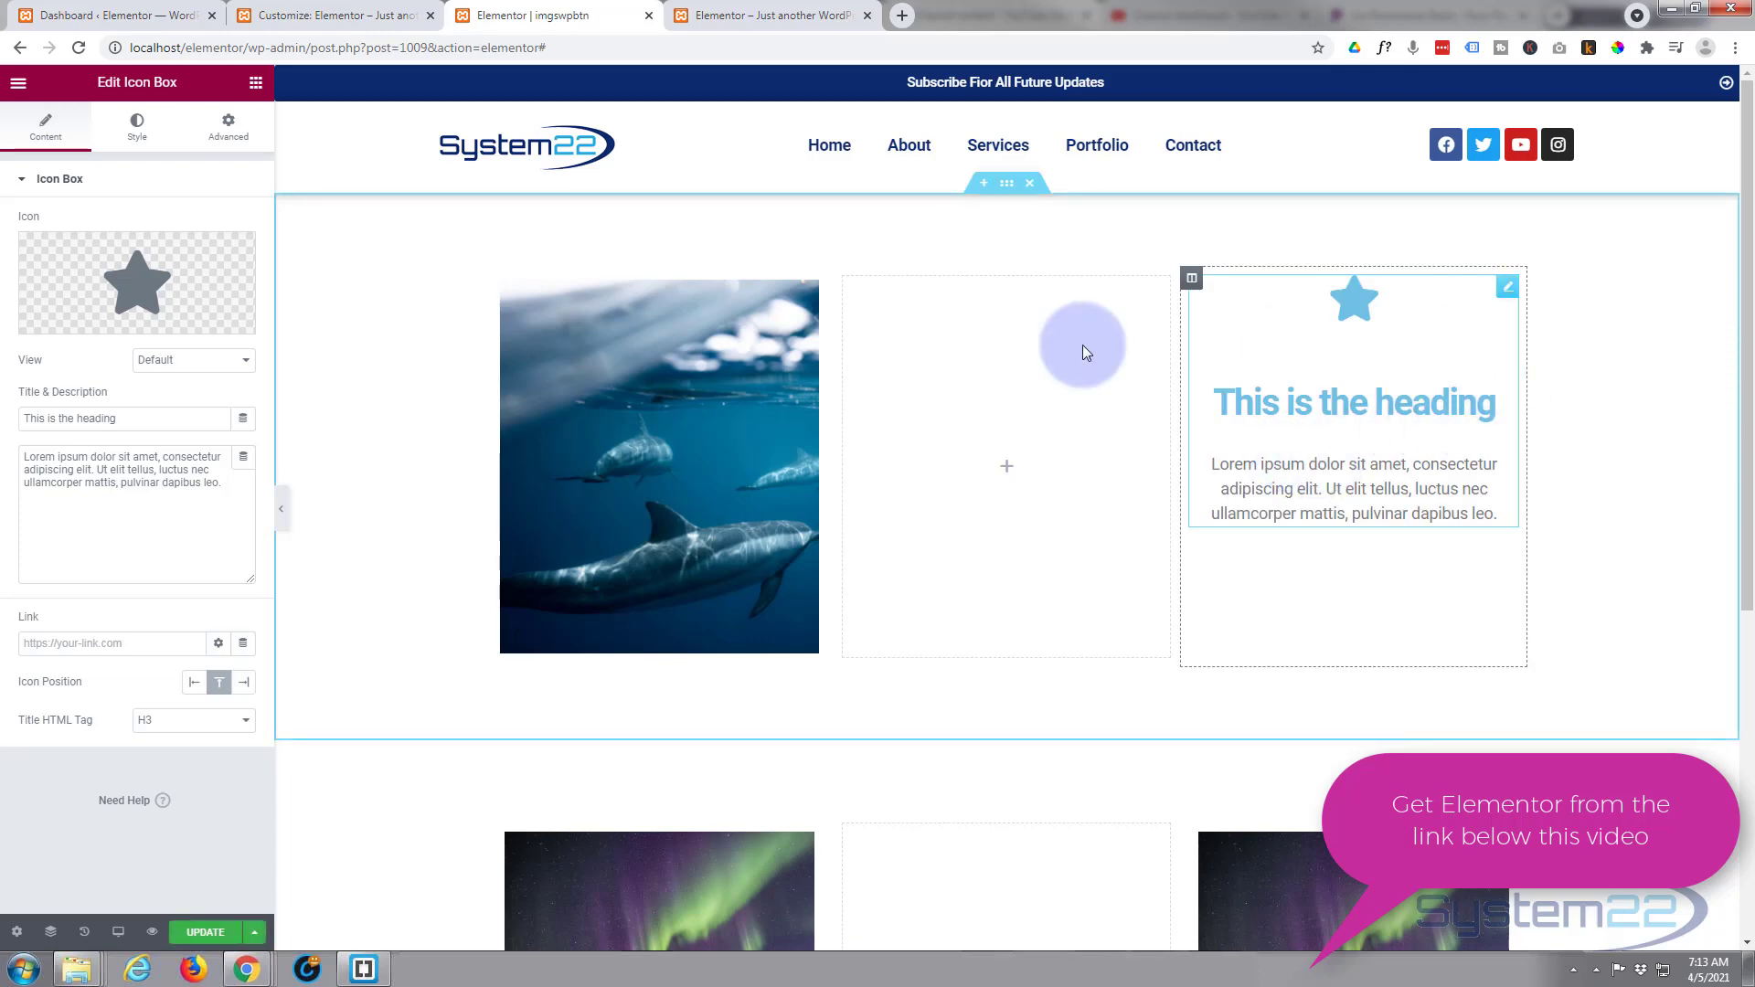
# Swap the icon box's star for the Stream icon from the Icon Library
pyautogui.click(154, 288)
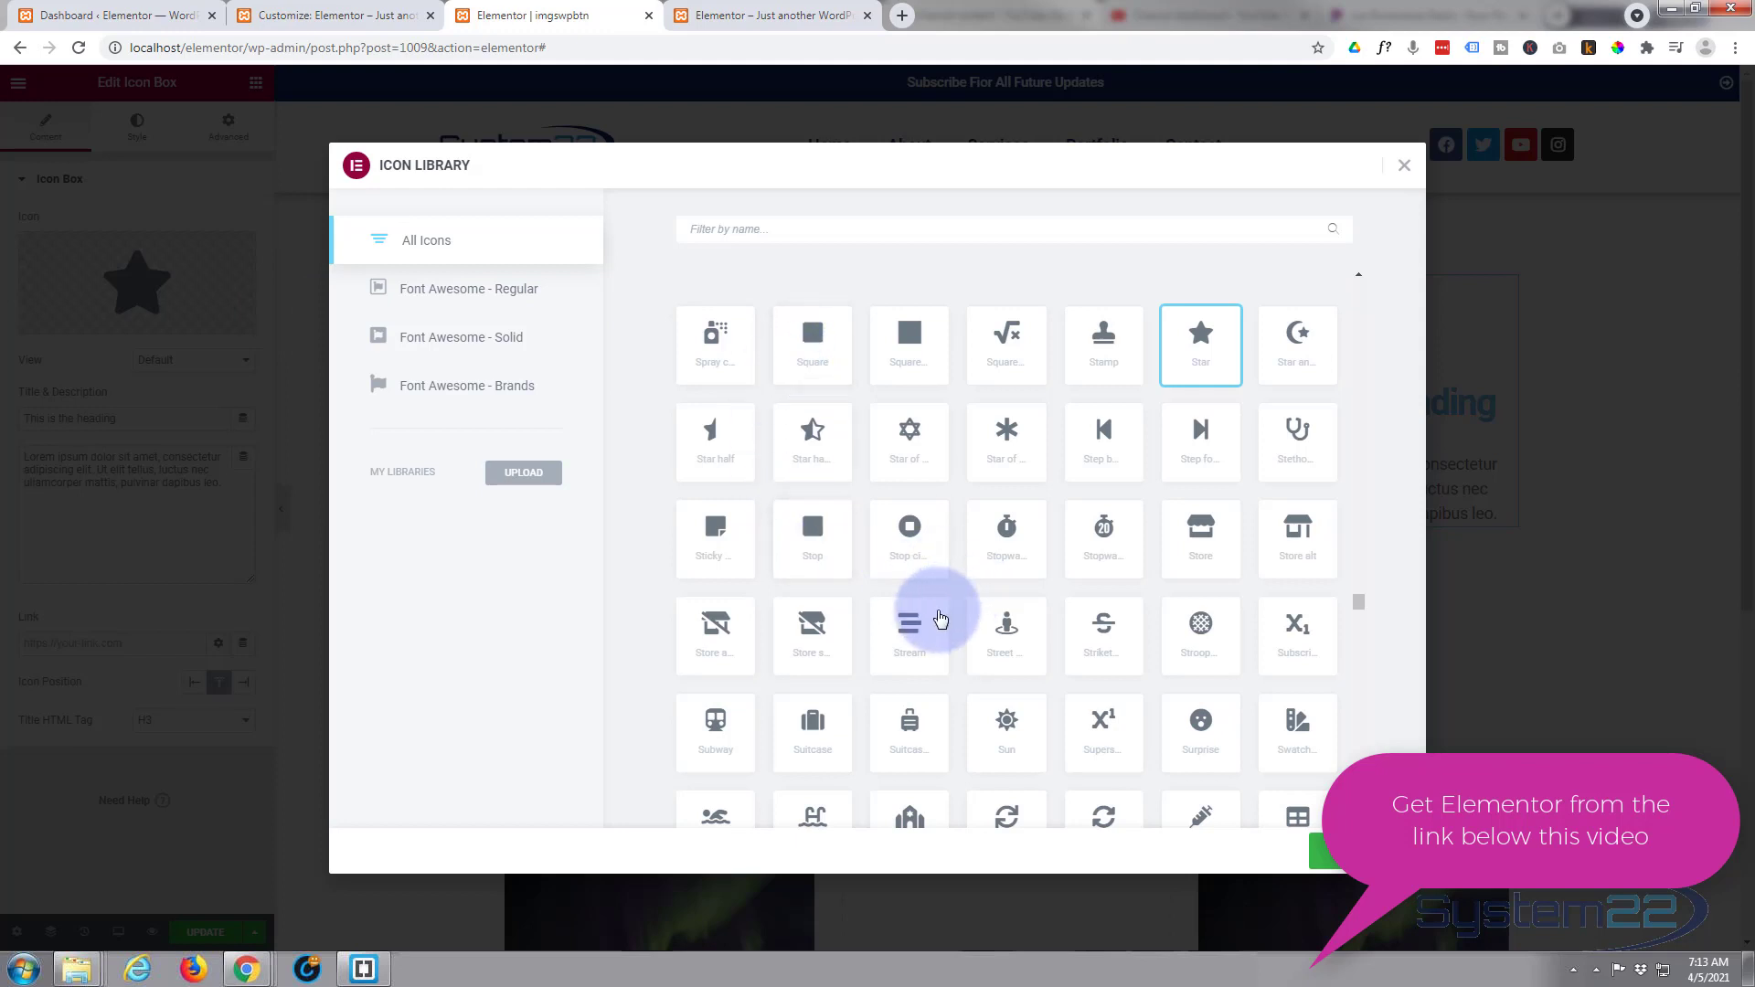
pyautogui.click(905, 614)
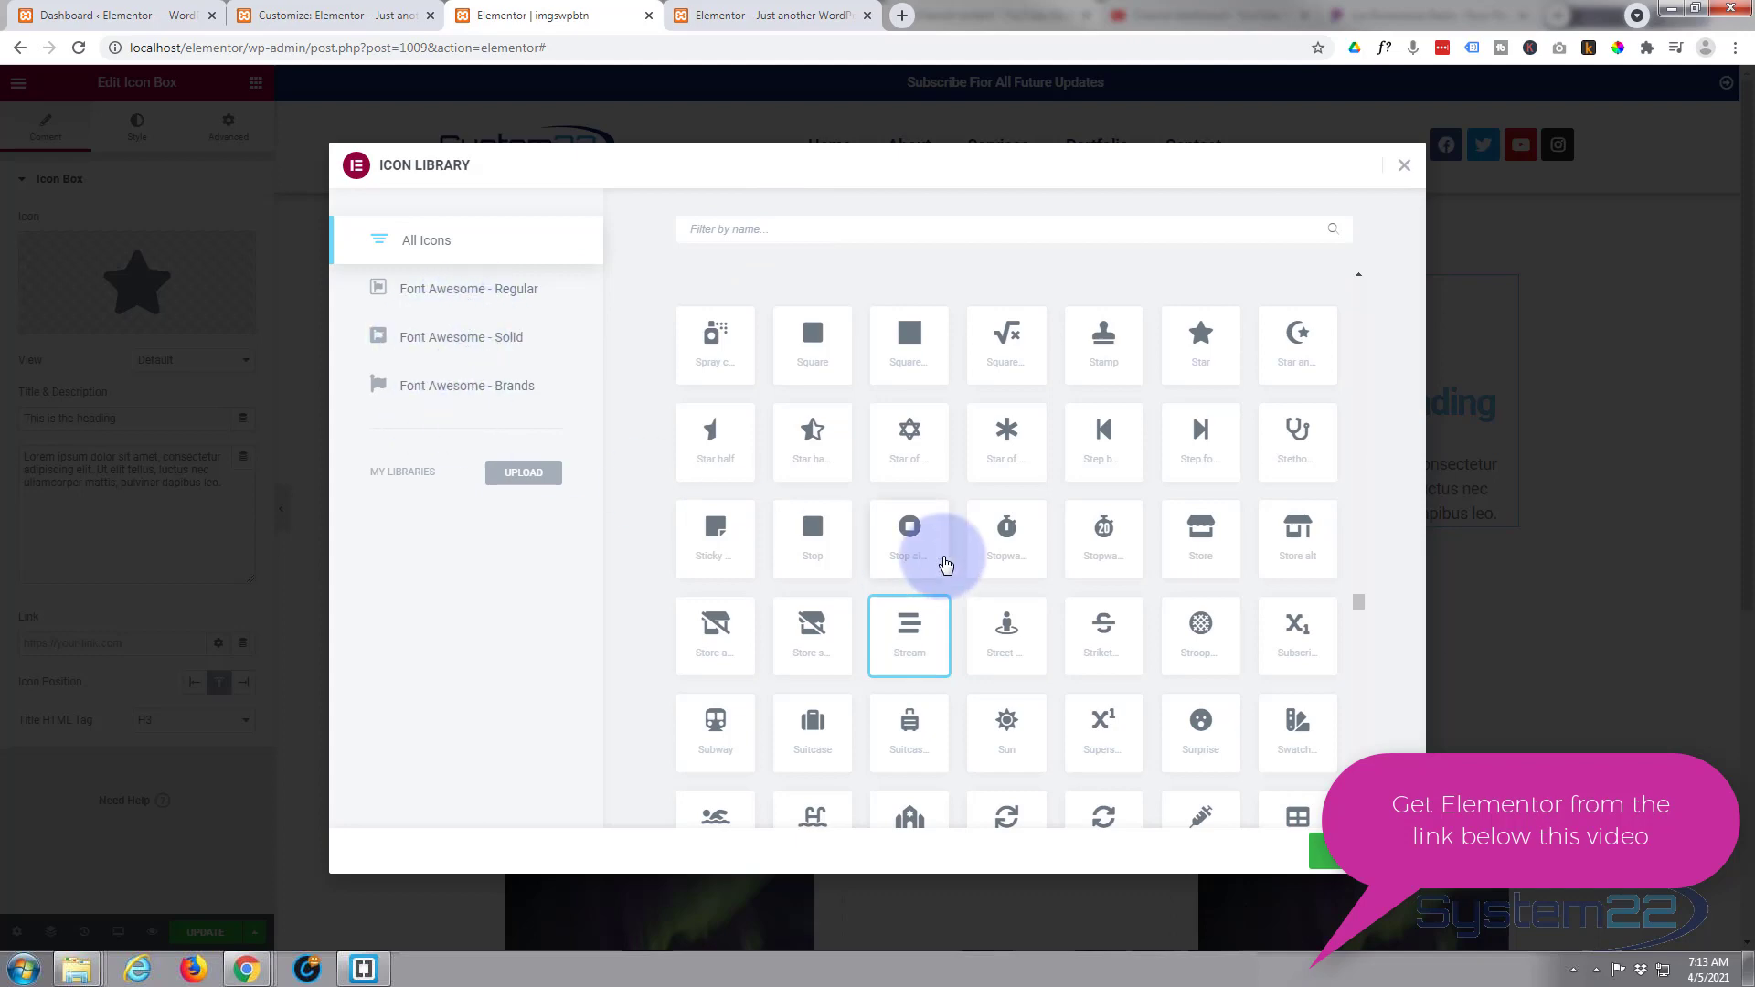
pyautogui.click(1326, 852)
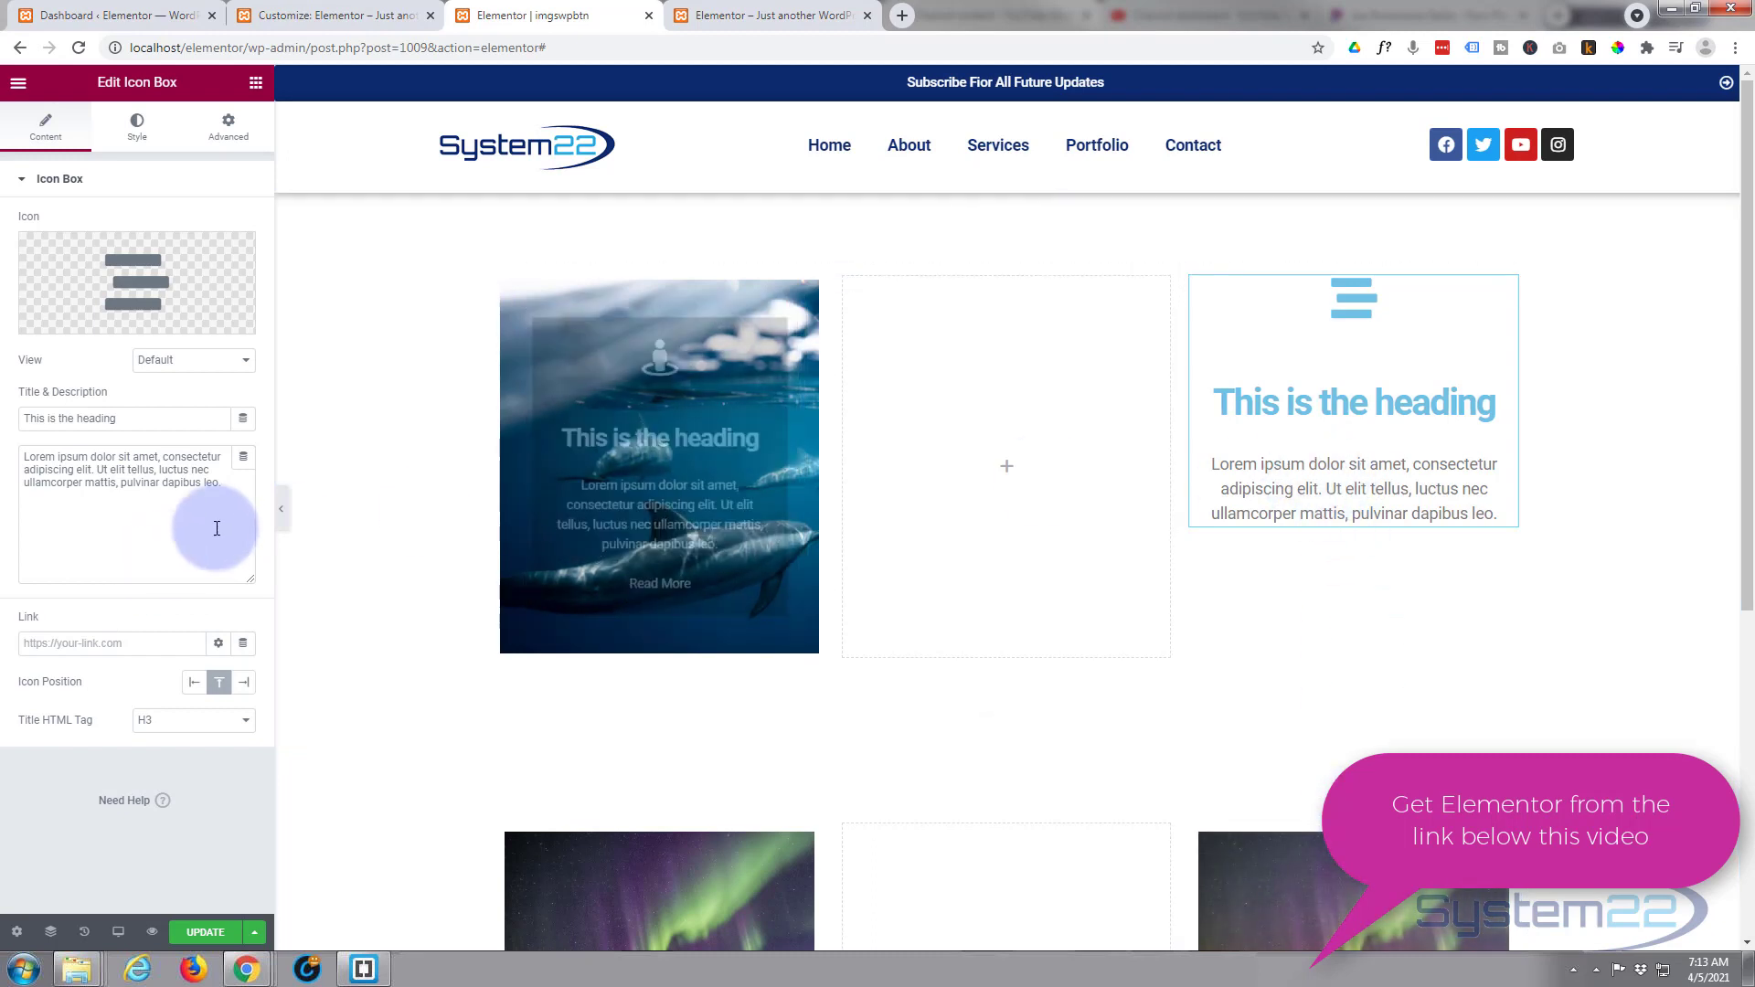
# Append two <br> tags and 'Read More' after 'leo.' in the icon box description
pyautogui.click(239, 485)
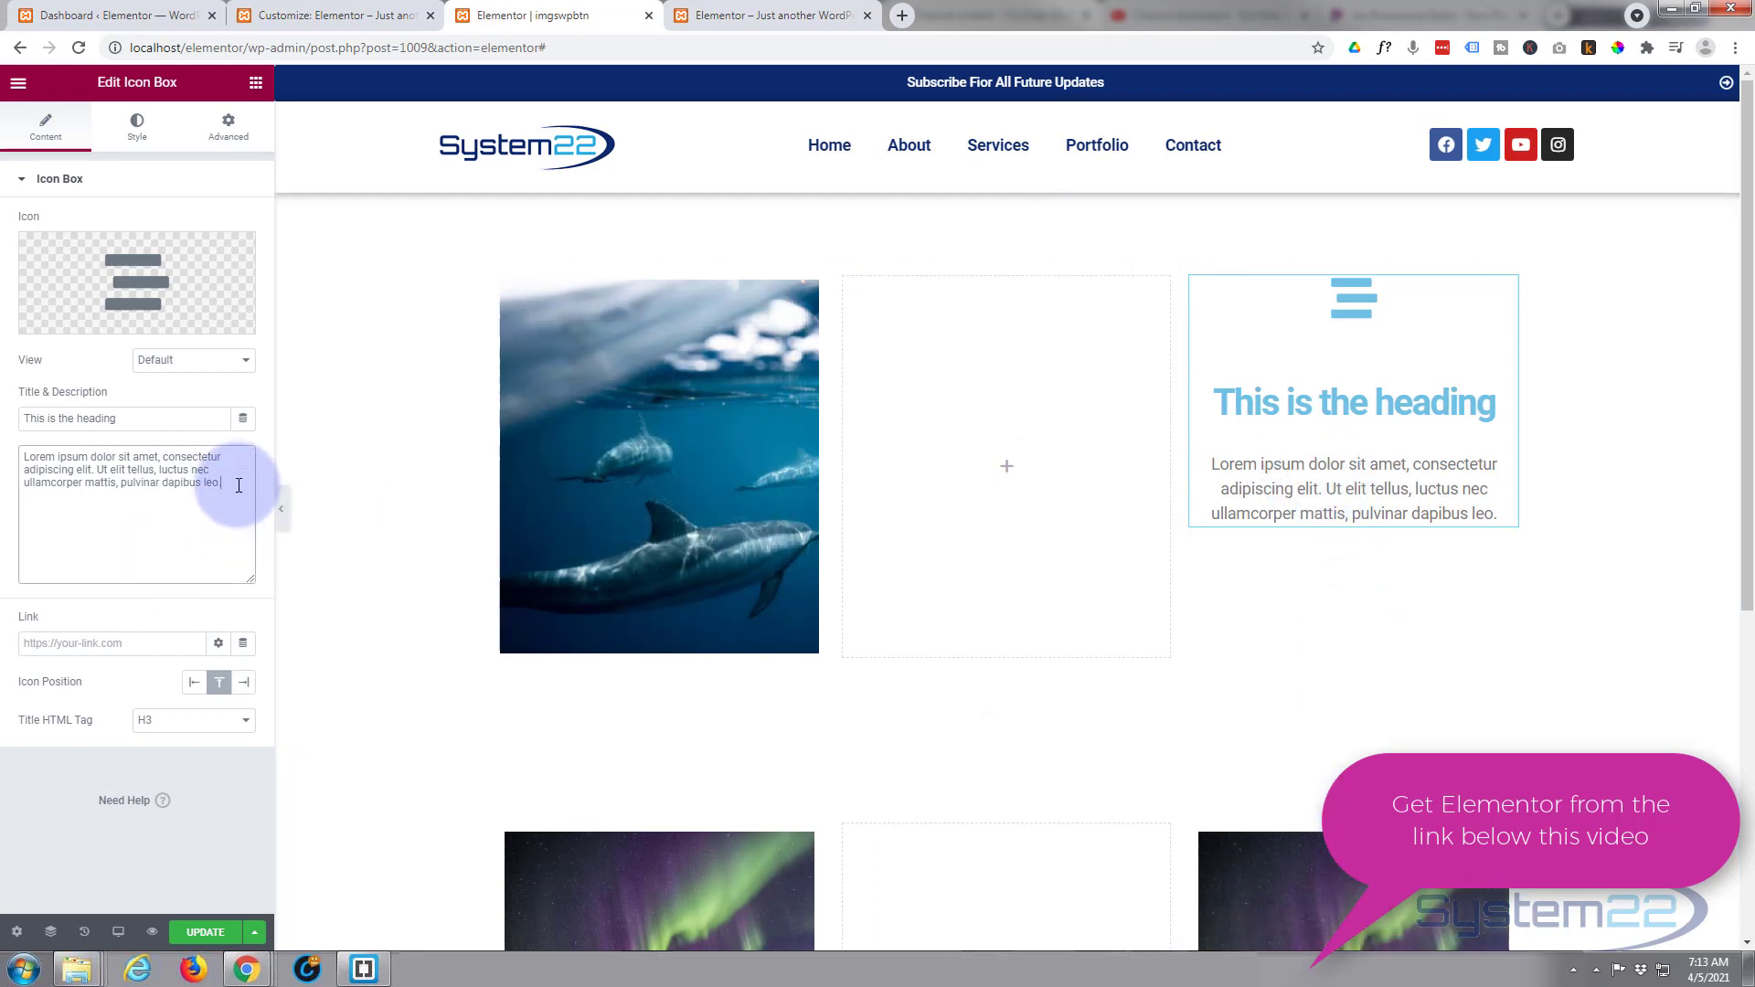
pyautogui.write('Read ')
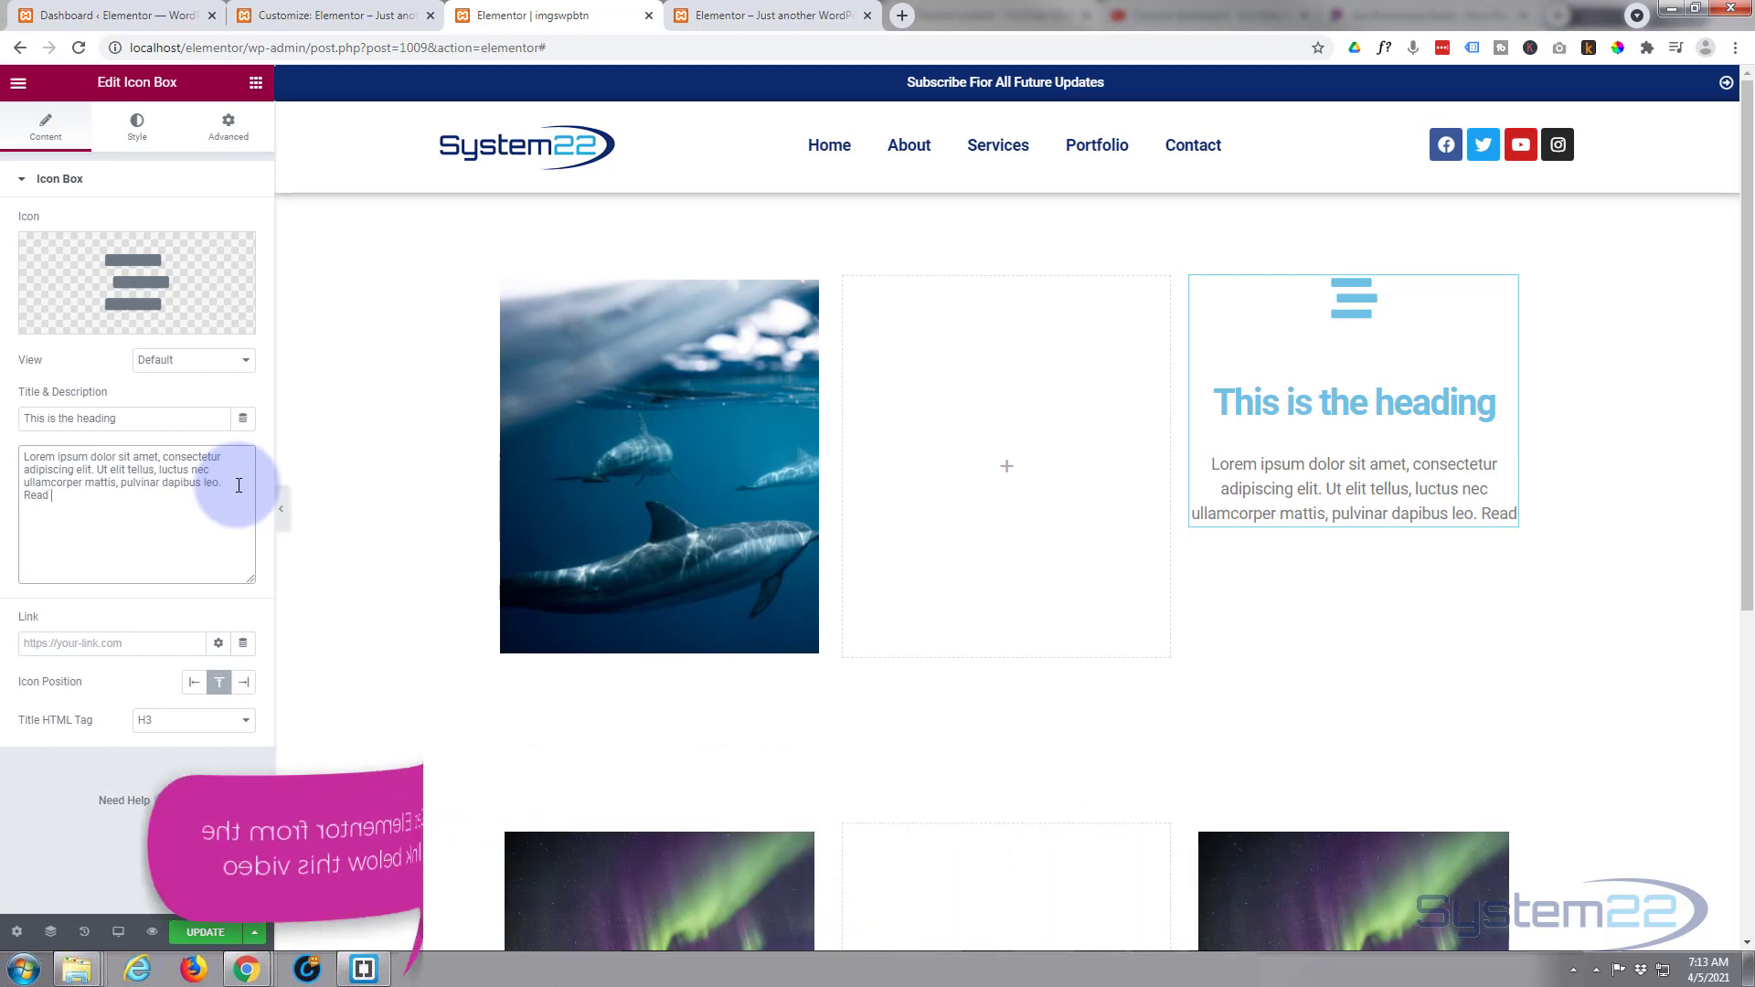
pyautogui.write('More')
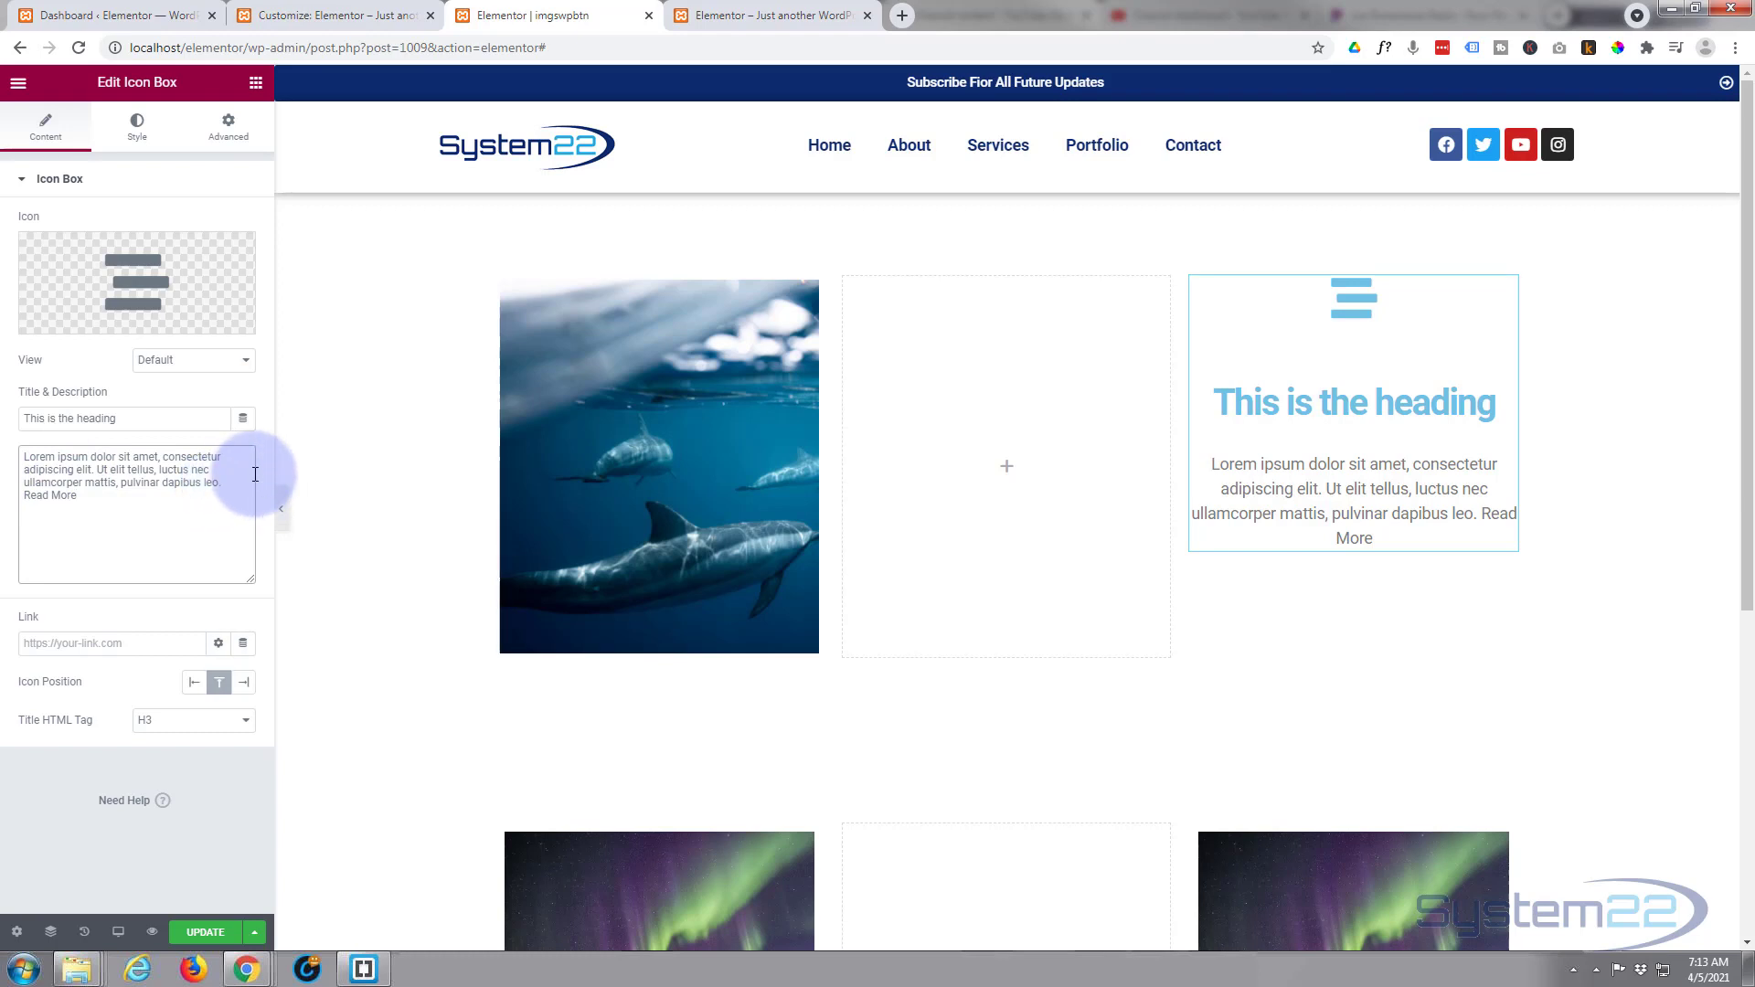
pyautogui.write('<b')
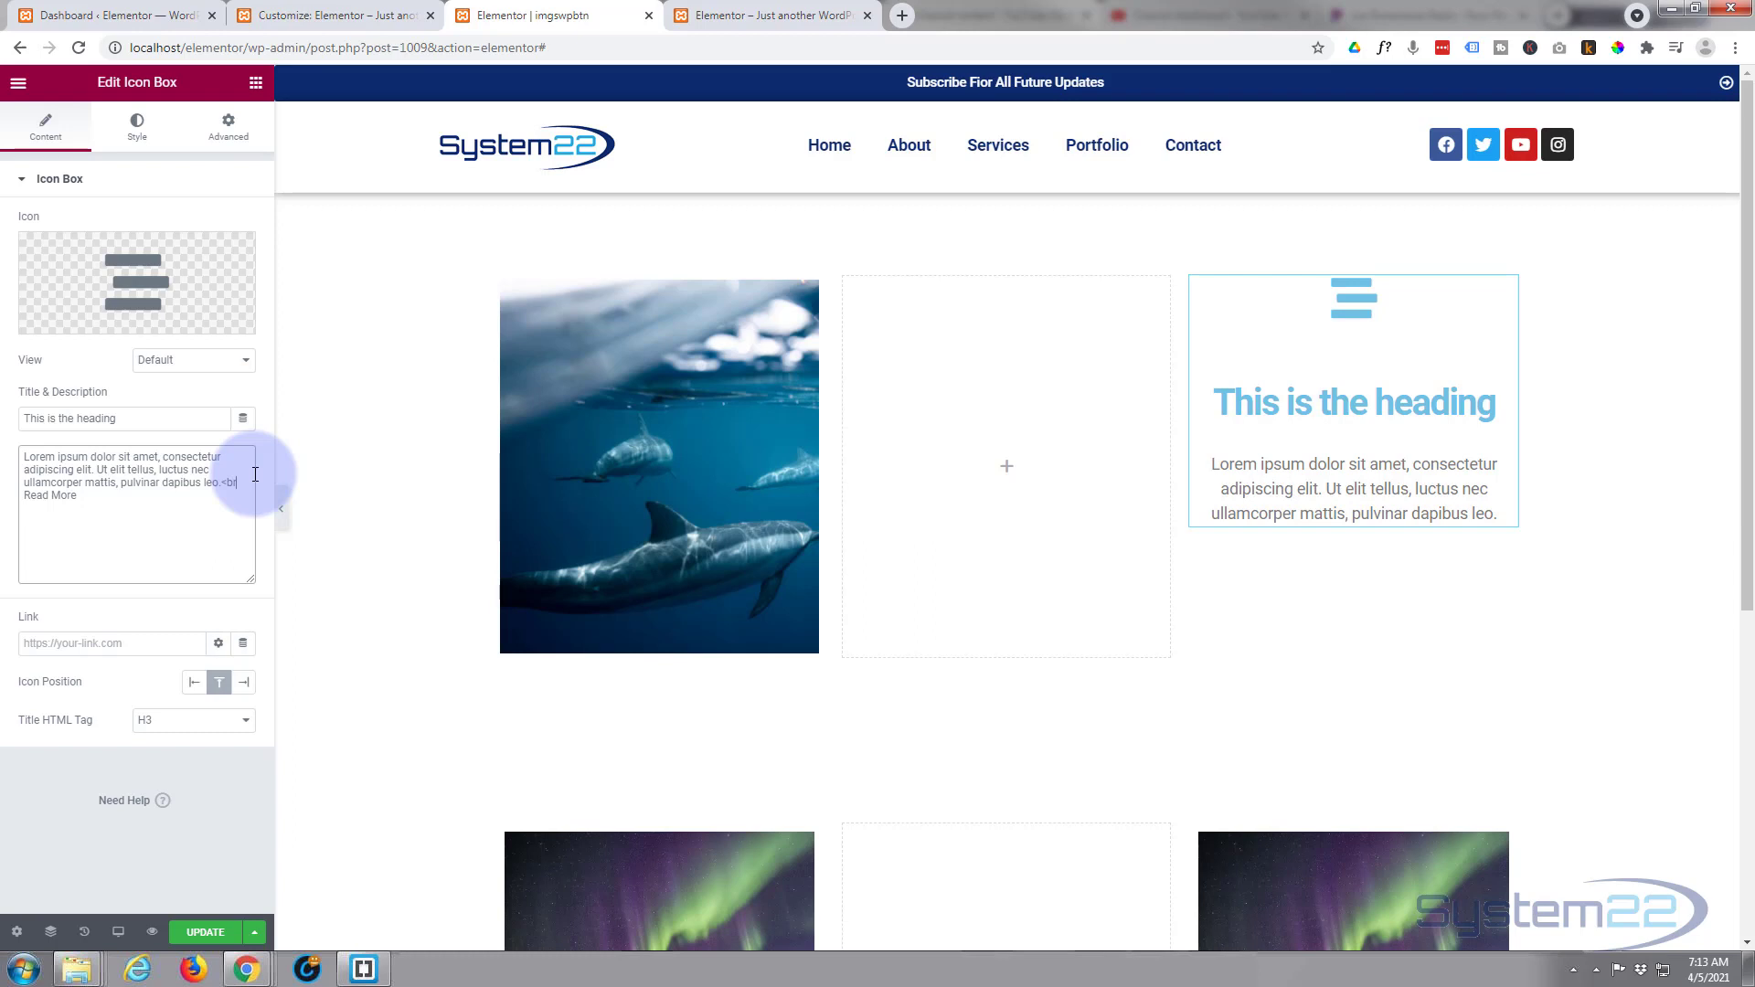
pyautogui.write('r>')
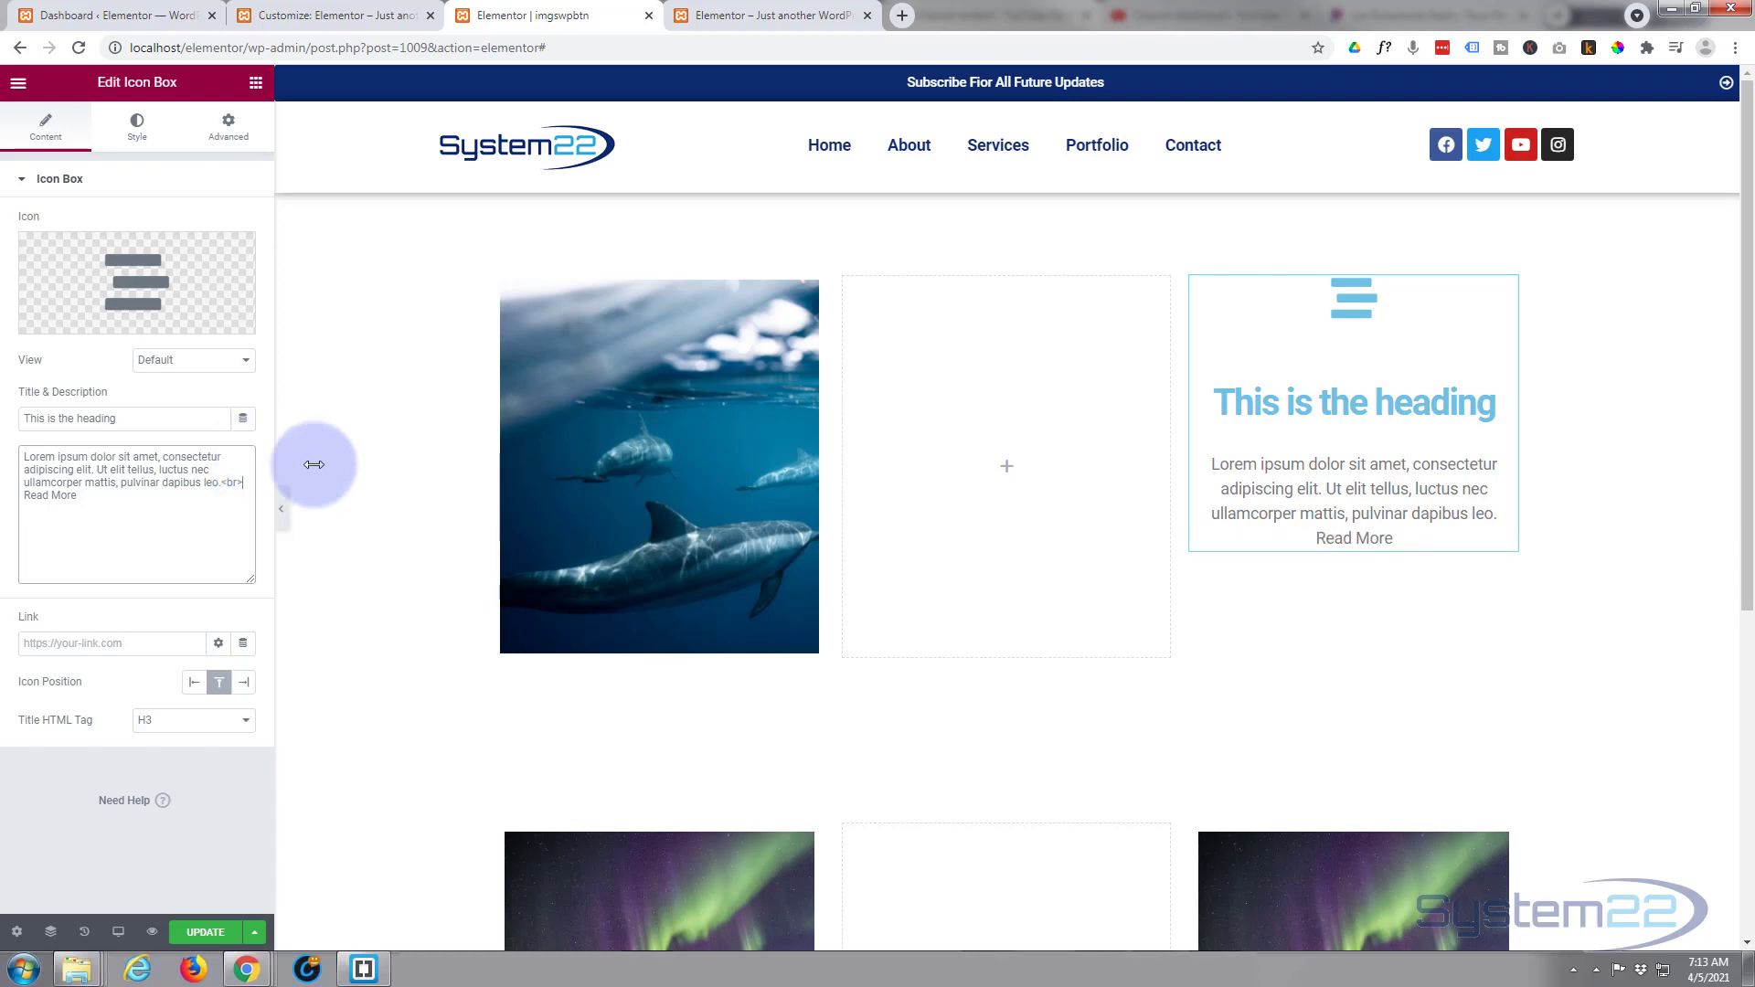
pyautogui.doubleClick(230, 483)
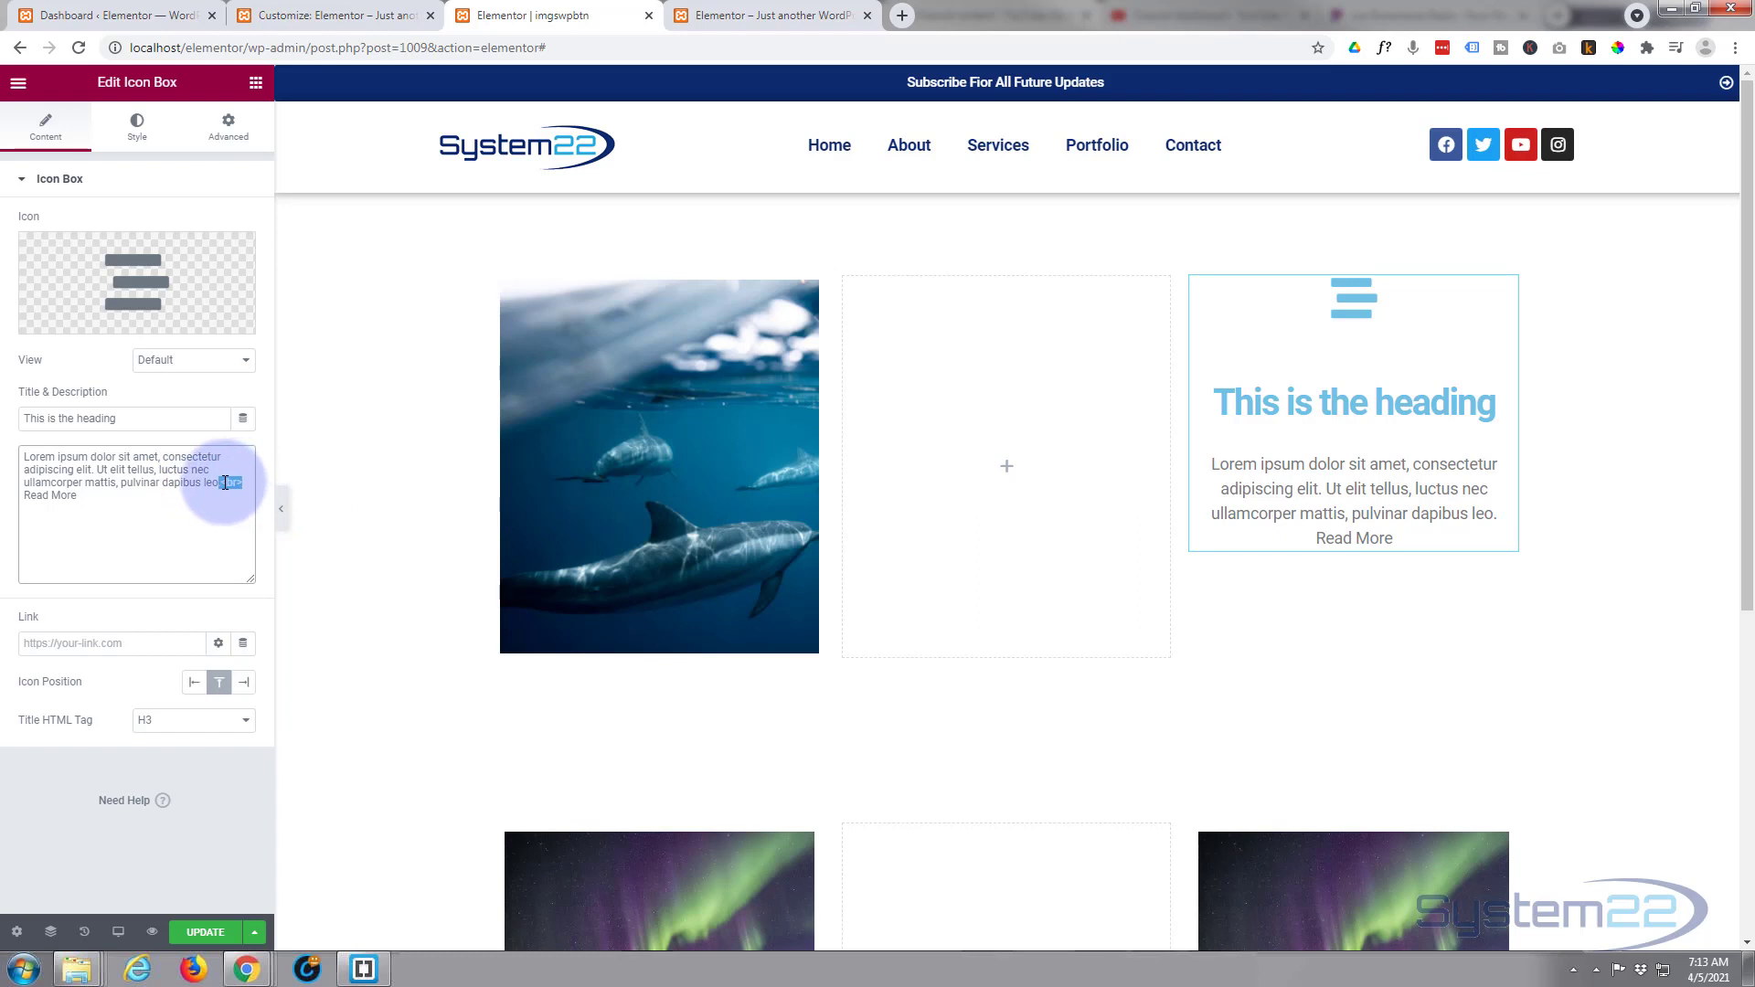
pyautogui.moveTo(245, 482); pyautogui.dragTo(249, 483)
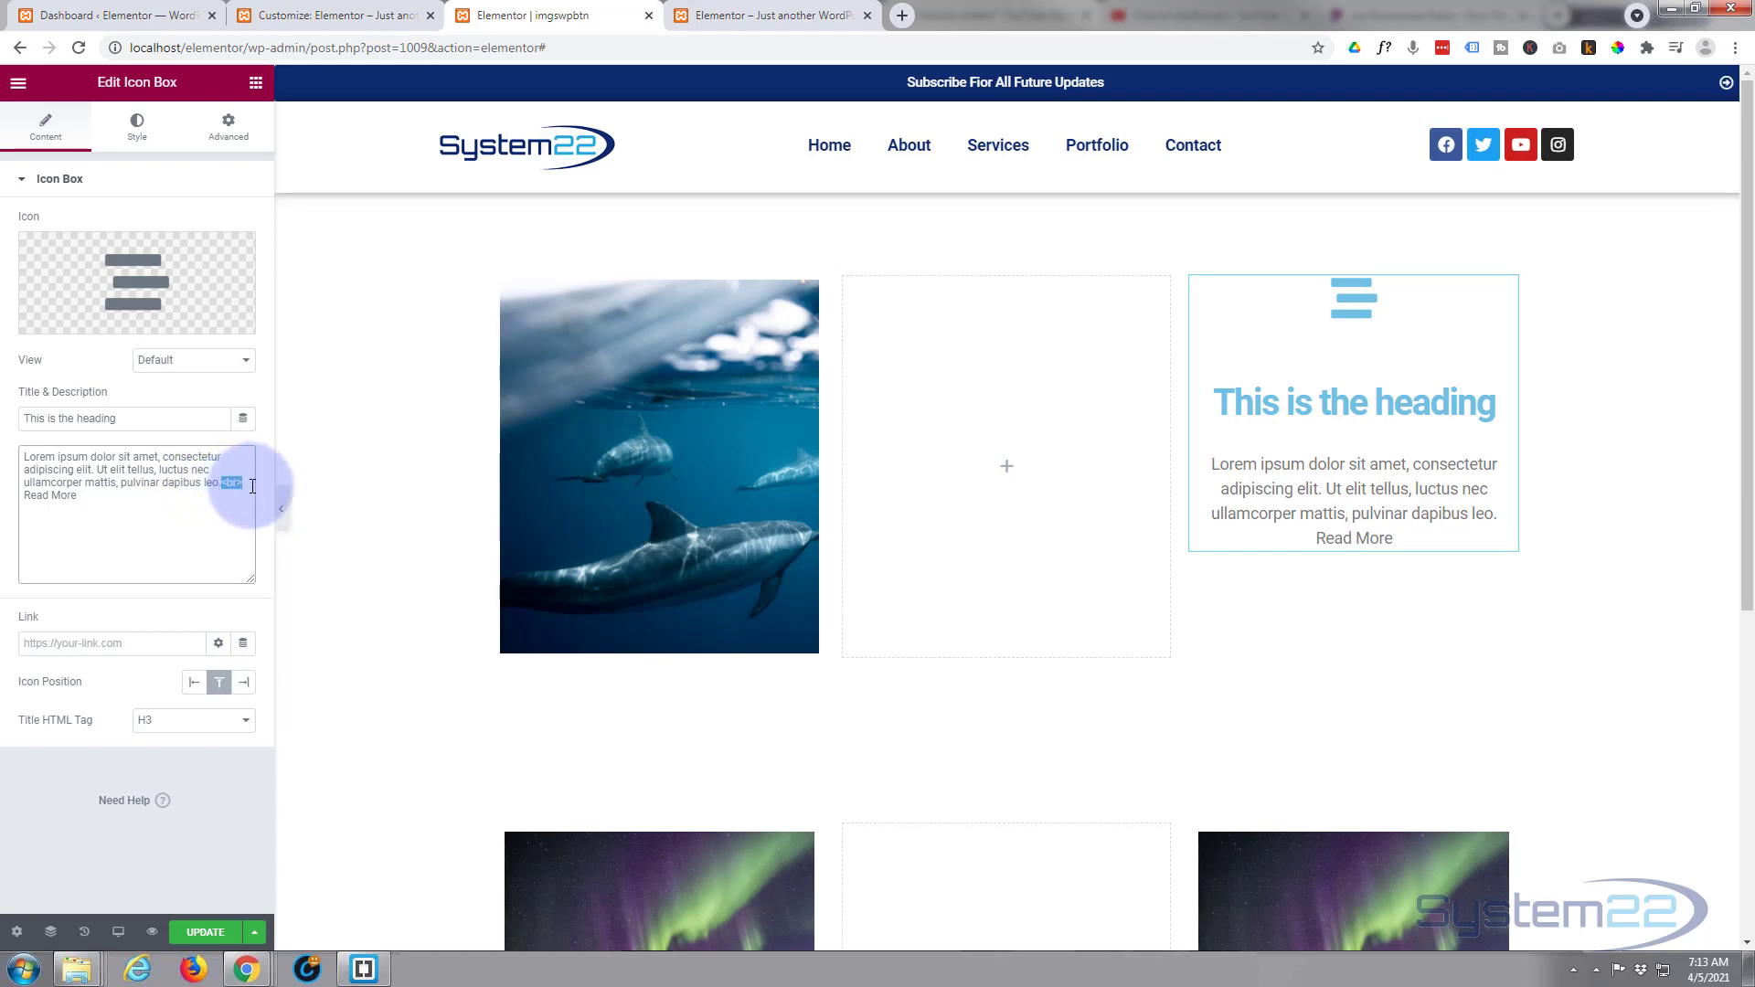
pyautogui.hotkey('ctrl', 'c')
pyautogui.press('Right')
pyautogui.hotkey('ctrl', 'v')
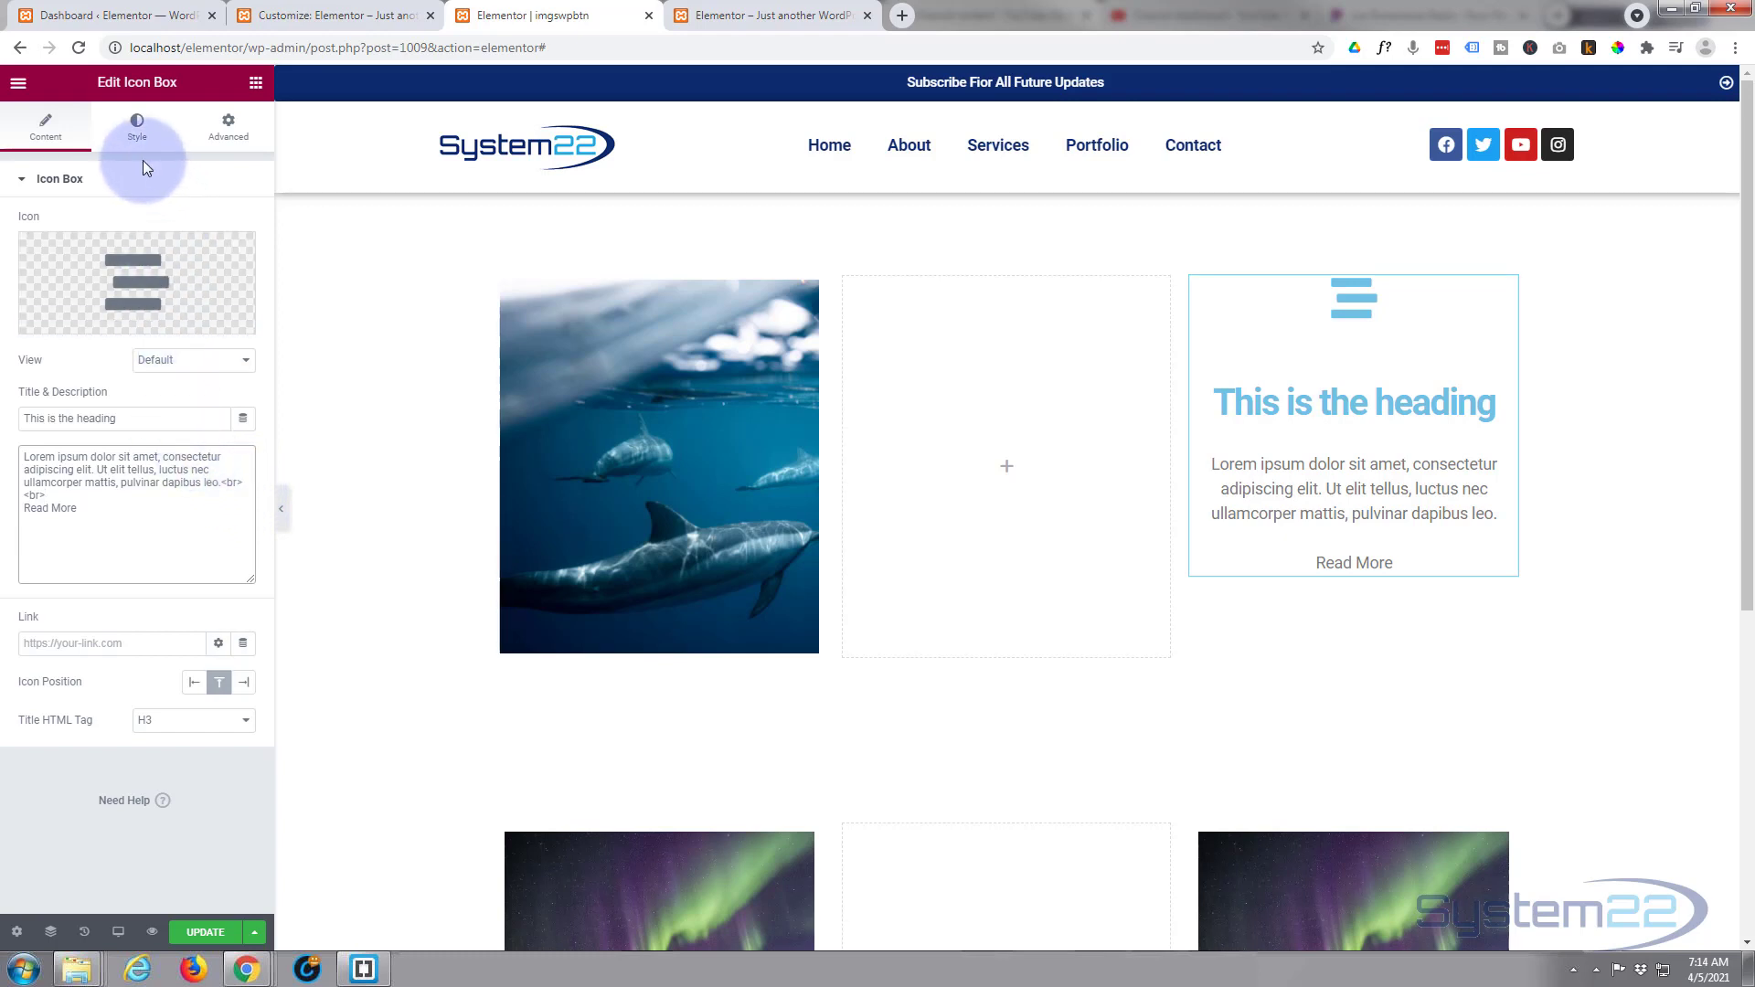
# Set the icon box's linked padding to 20 on all sides
pyautogui.click(228, 131)
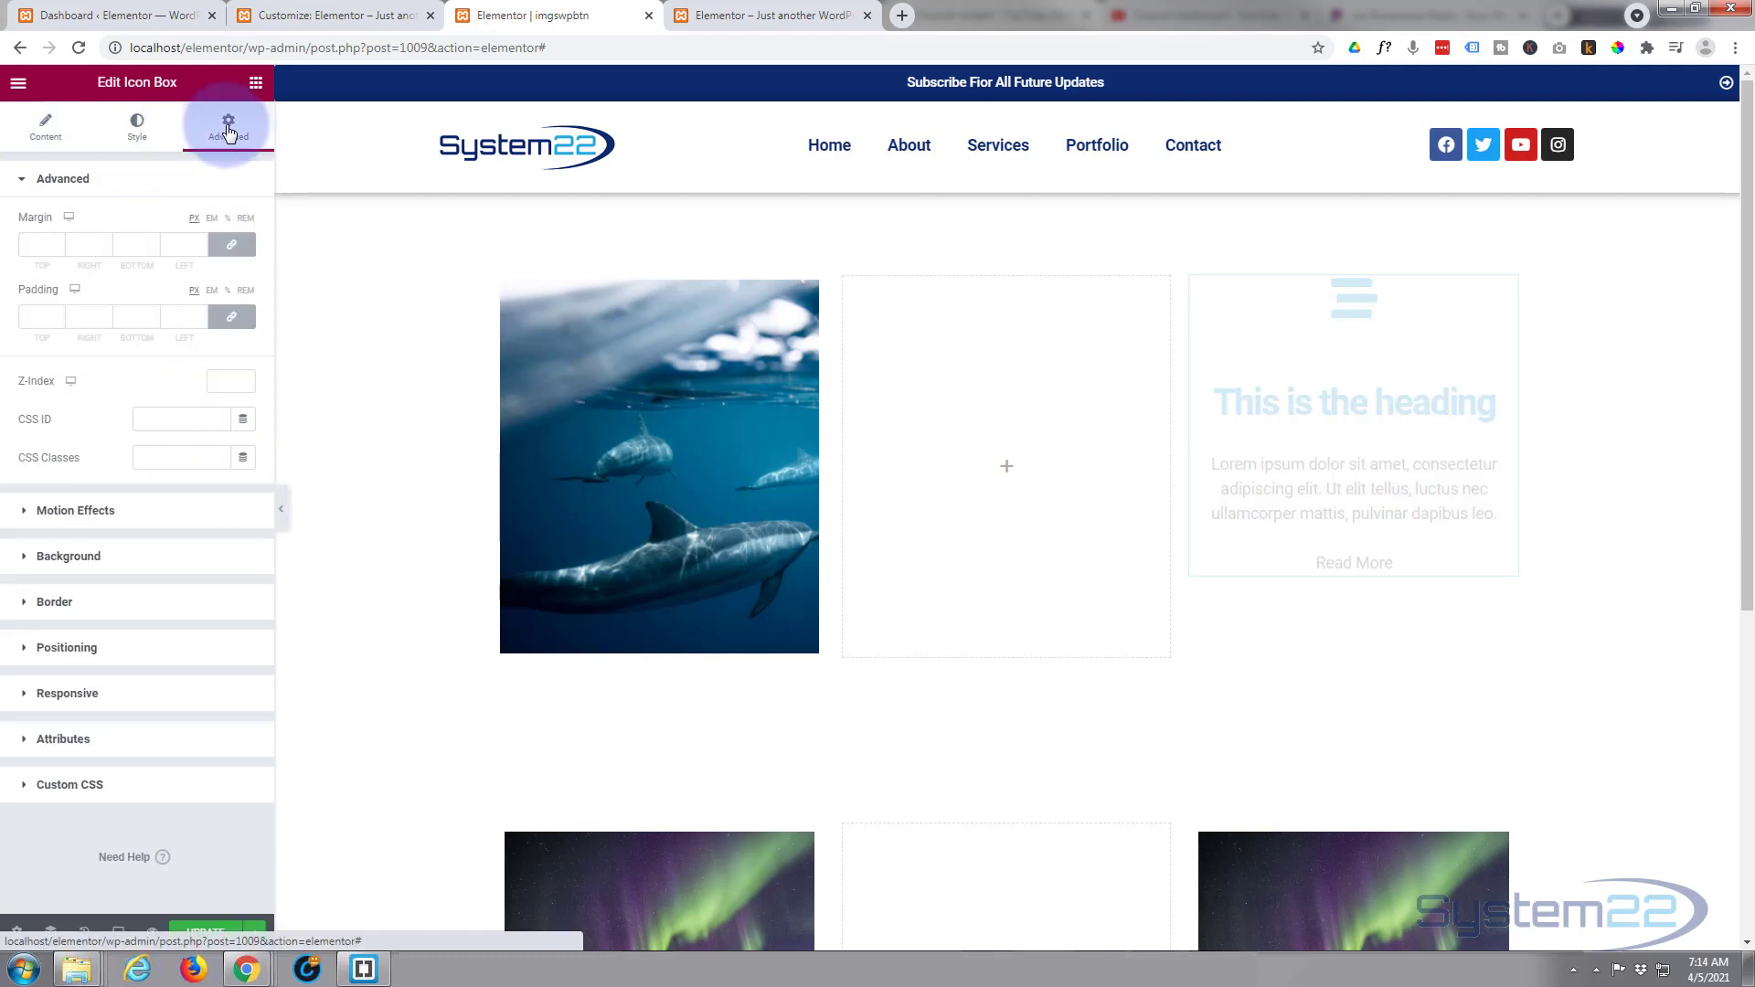
pyautogui.click(37, 320)
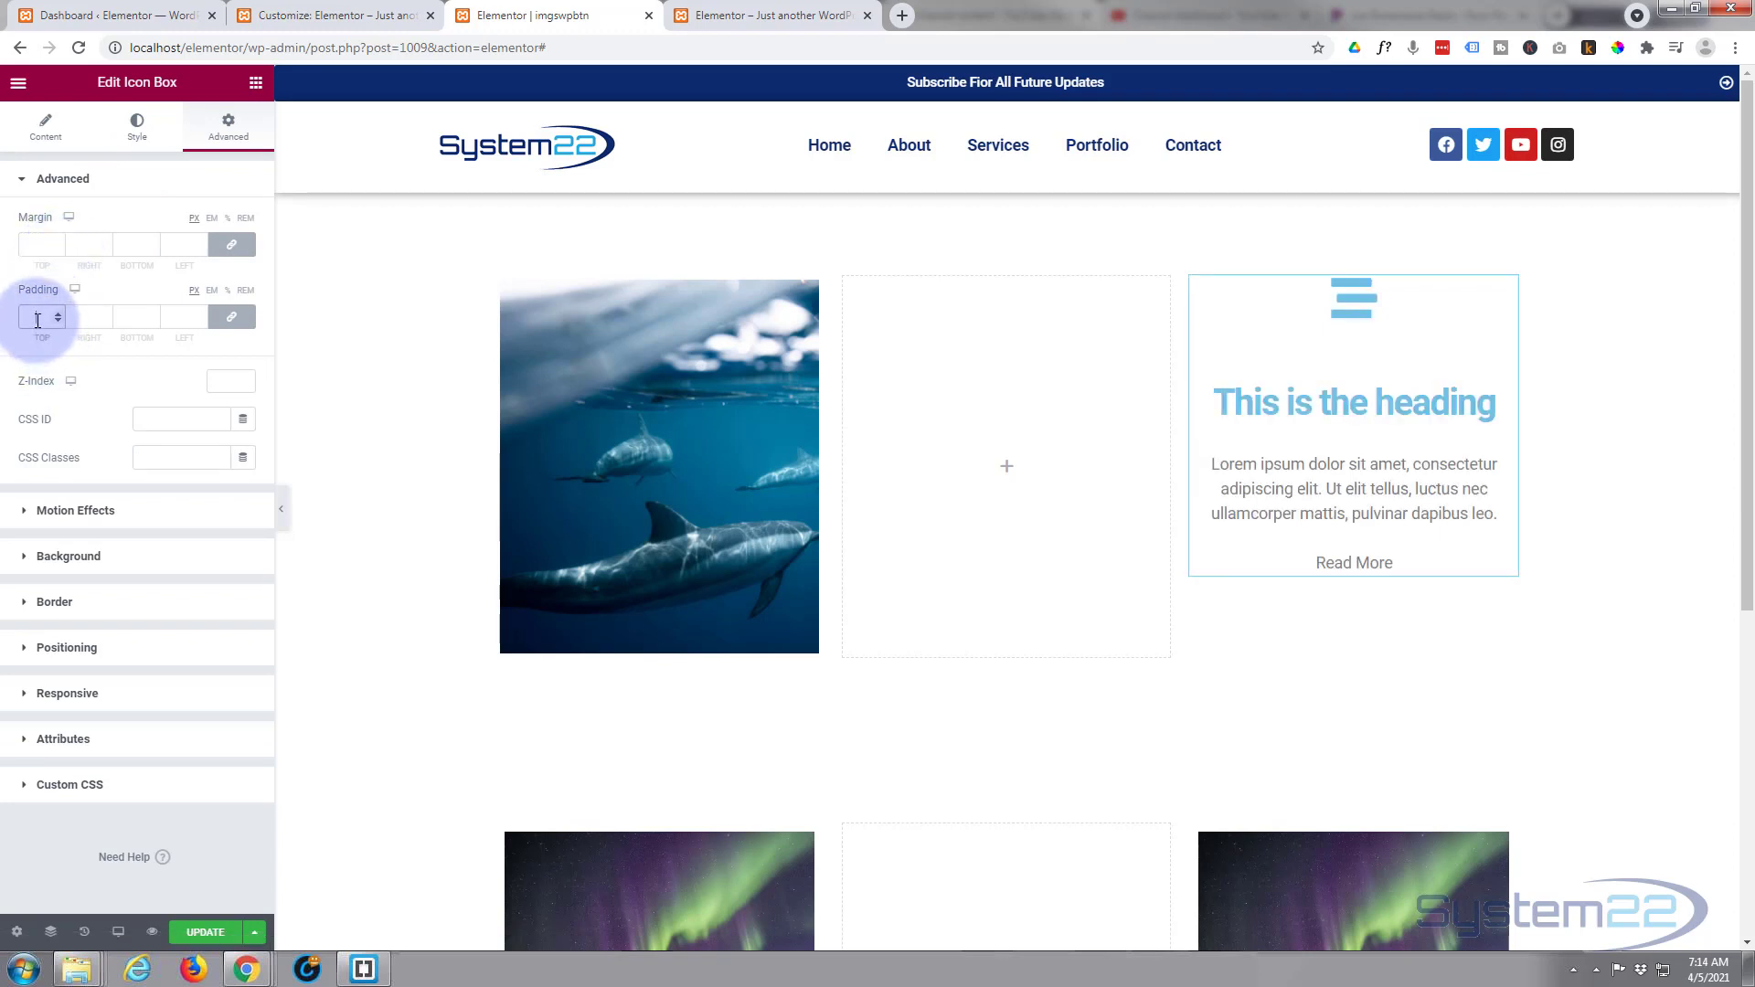
pyautogui.write('20')
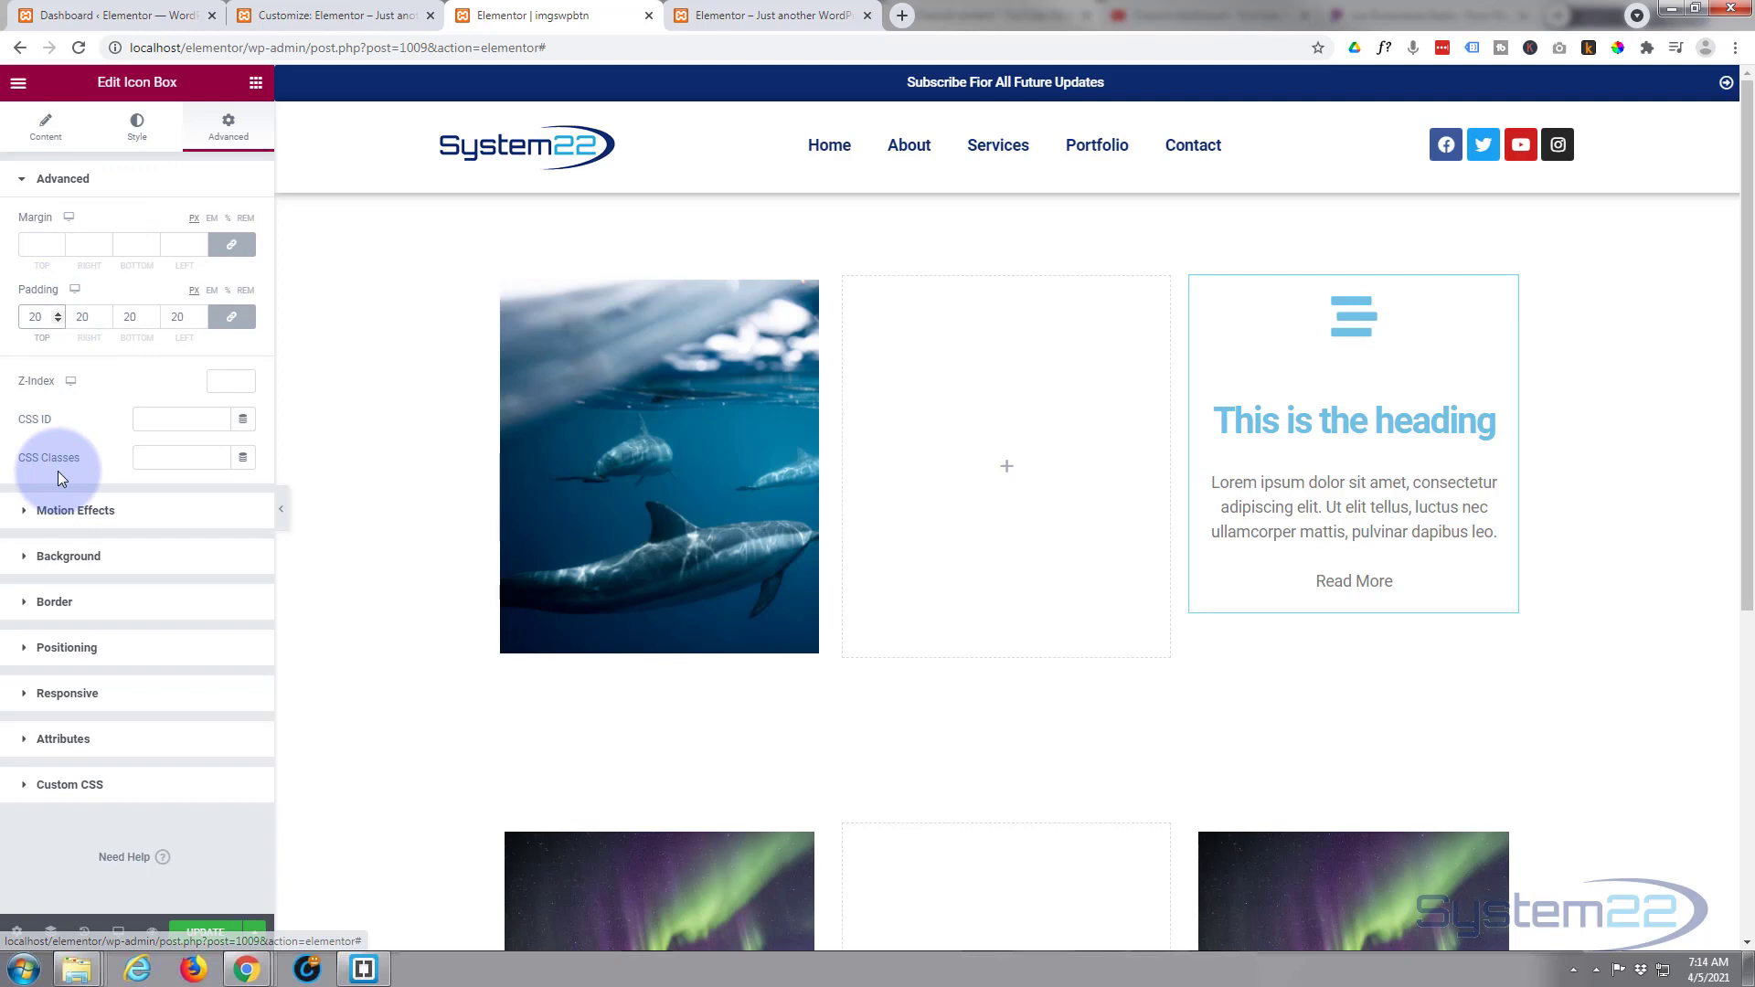
# Give the icon box a Classic black background lowered to about #00000078 opacity
pyautogui.click(28, 561)
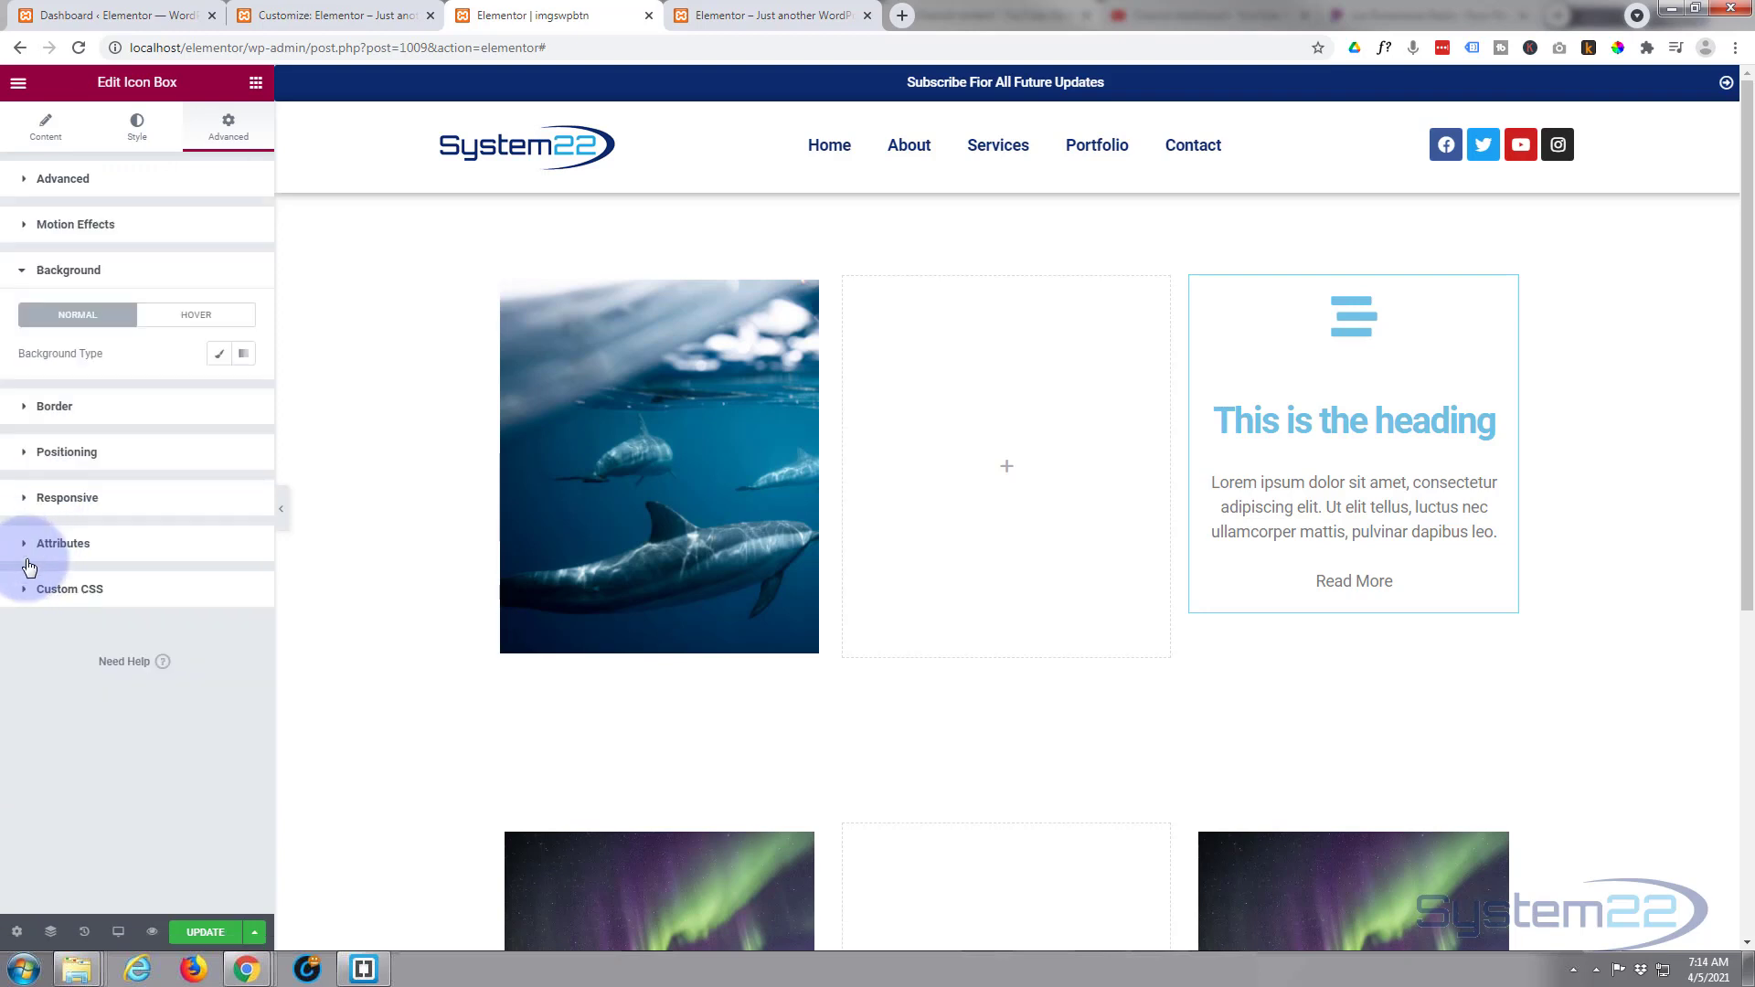
pyautogui.click(220, 358)
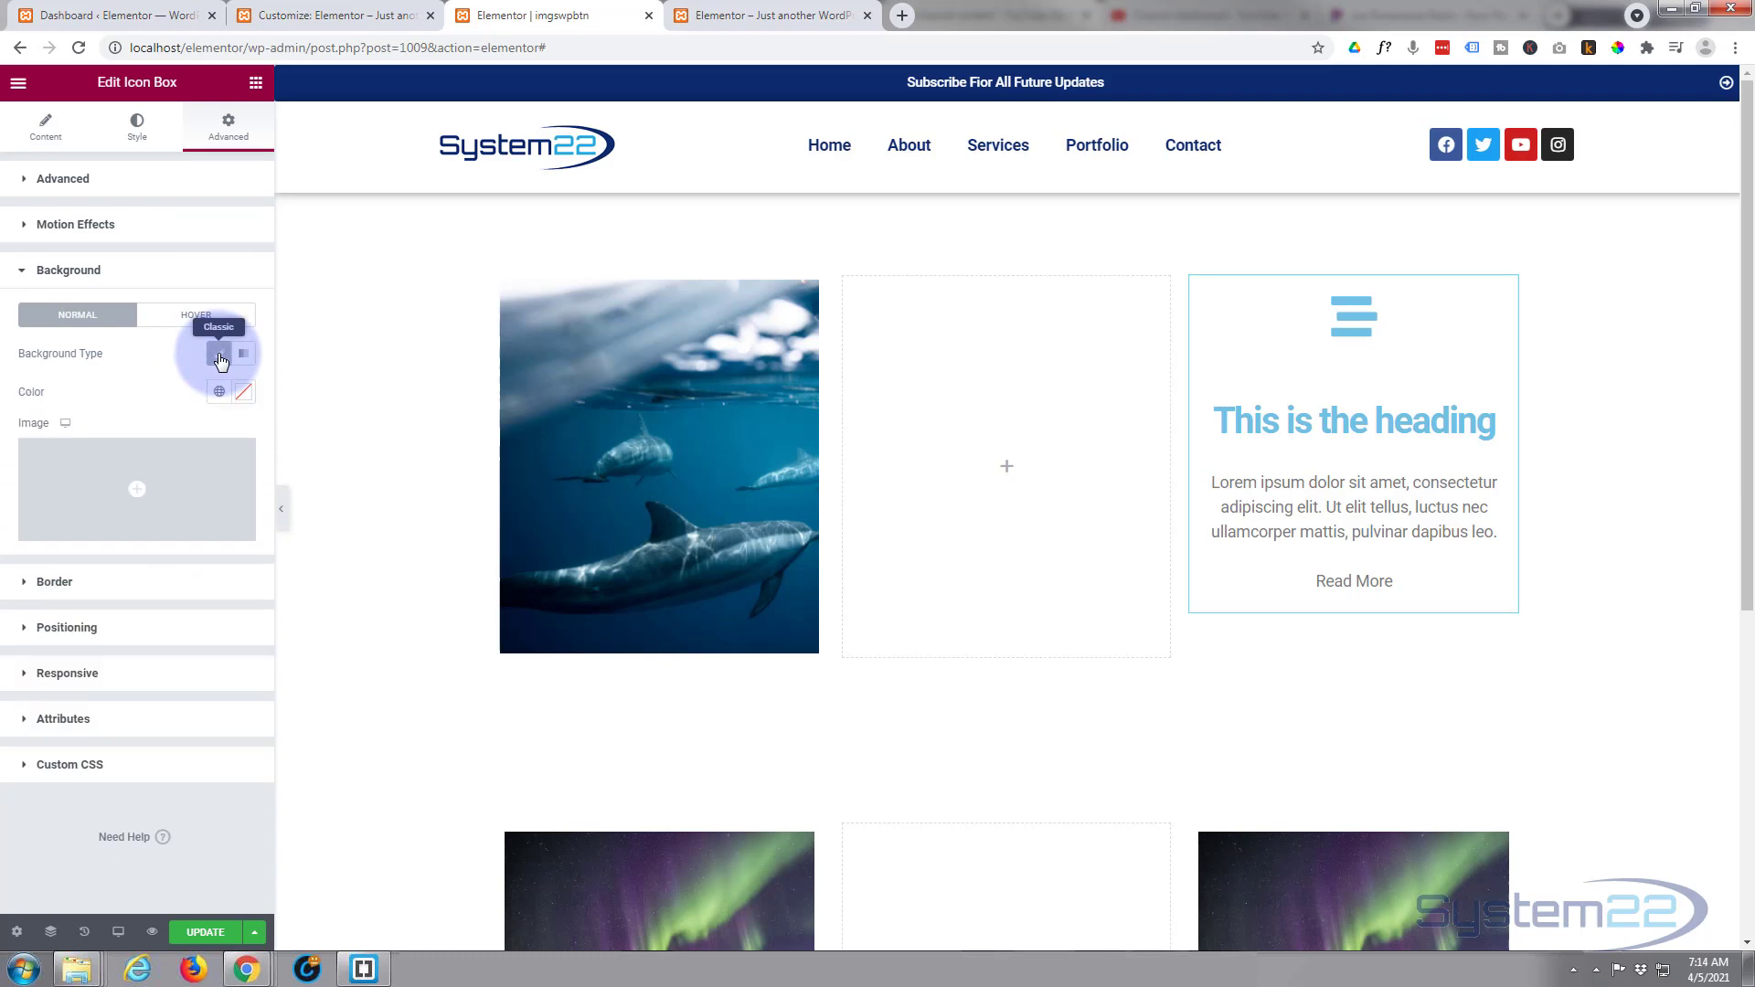
pyautogui.click(243, 393)
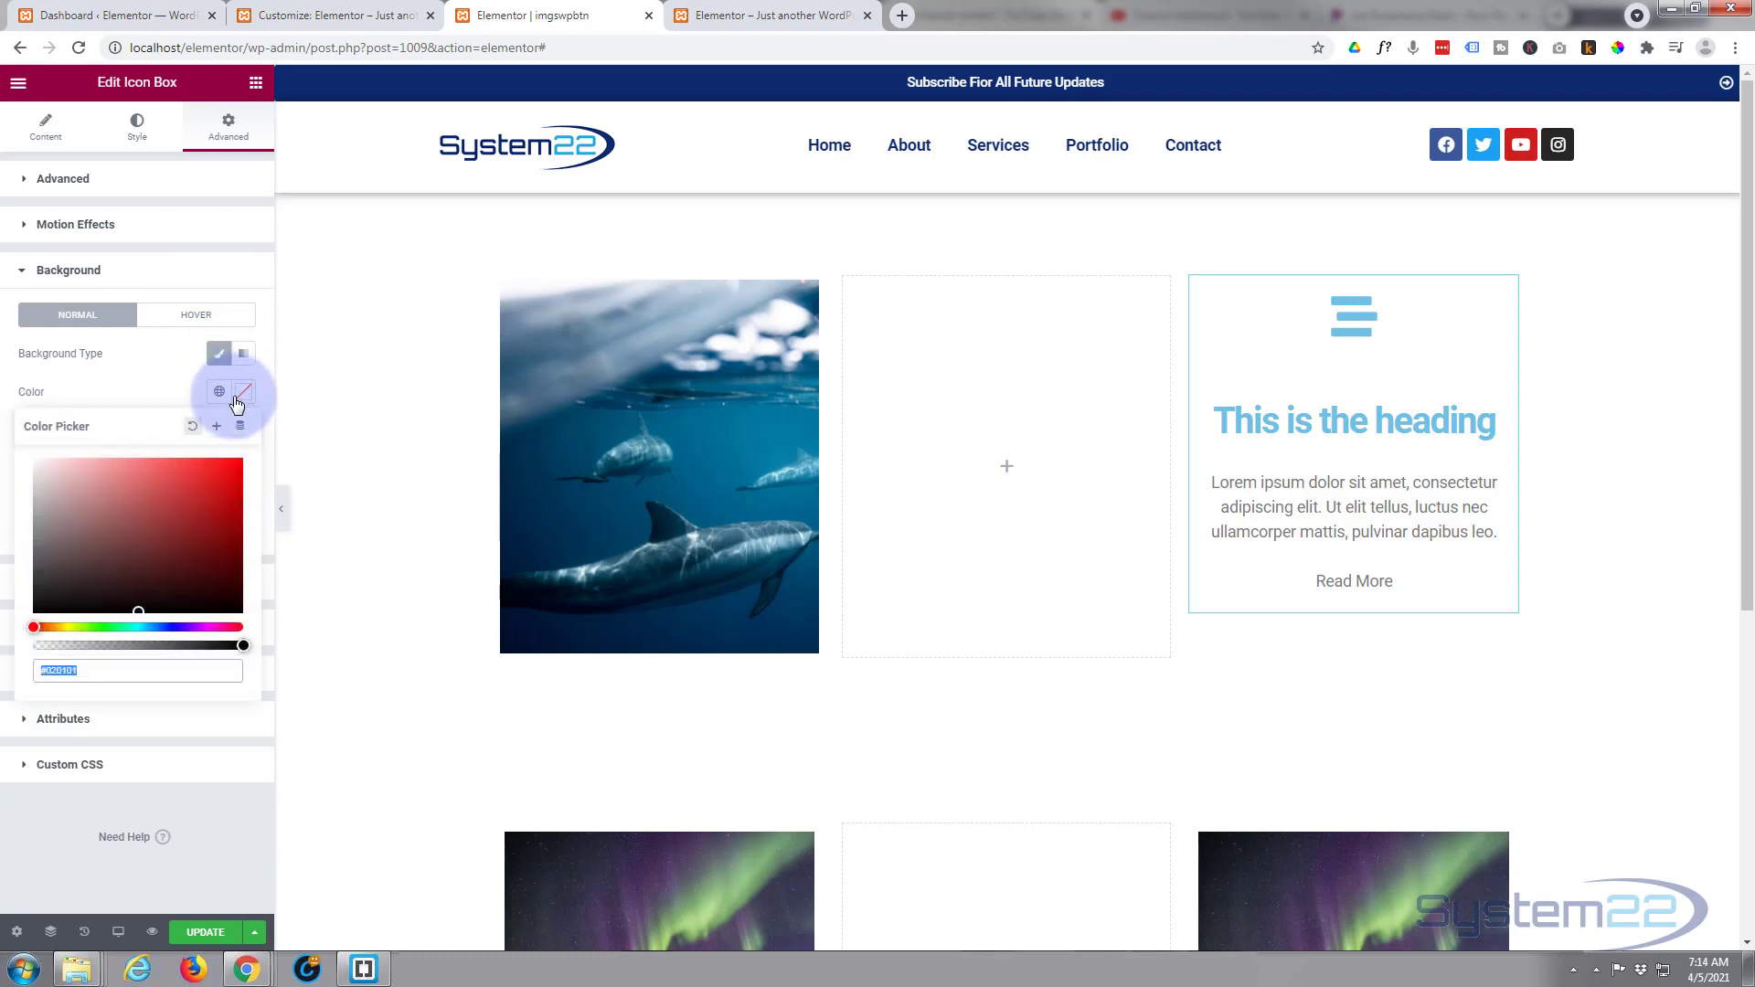
pyautogui.click(47, 607)
pyautogui.moveTo(47, 606); pyautogui.dragTo(32, 623)
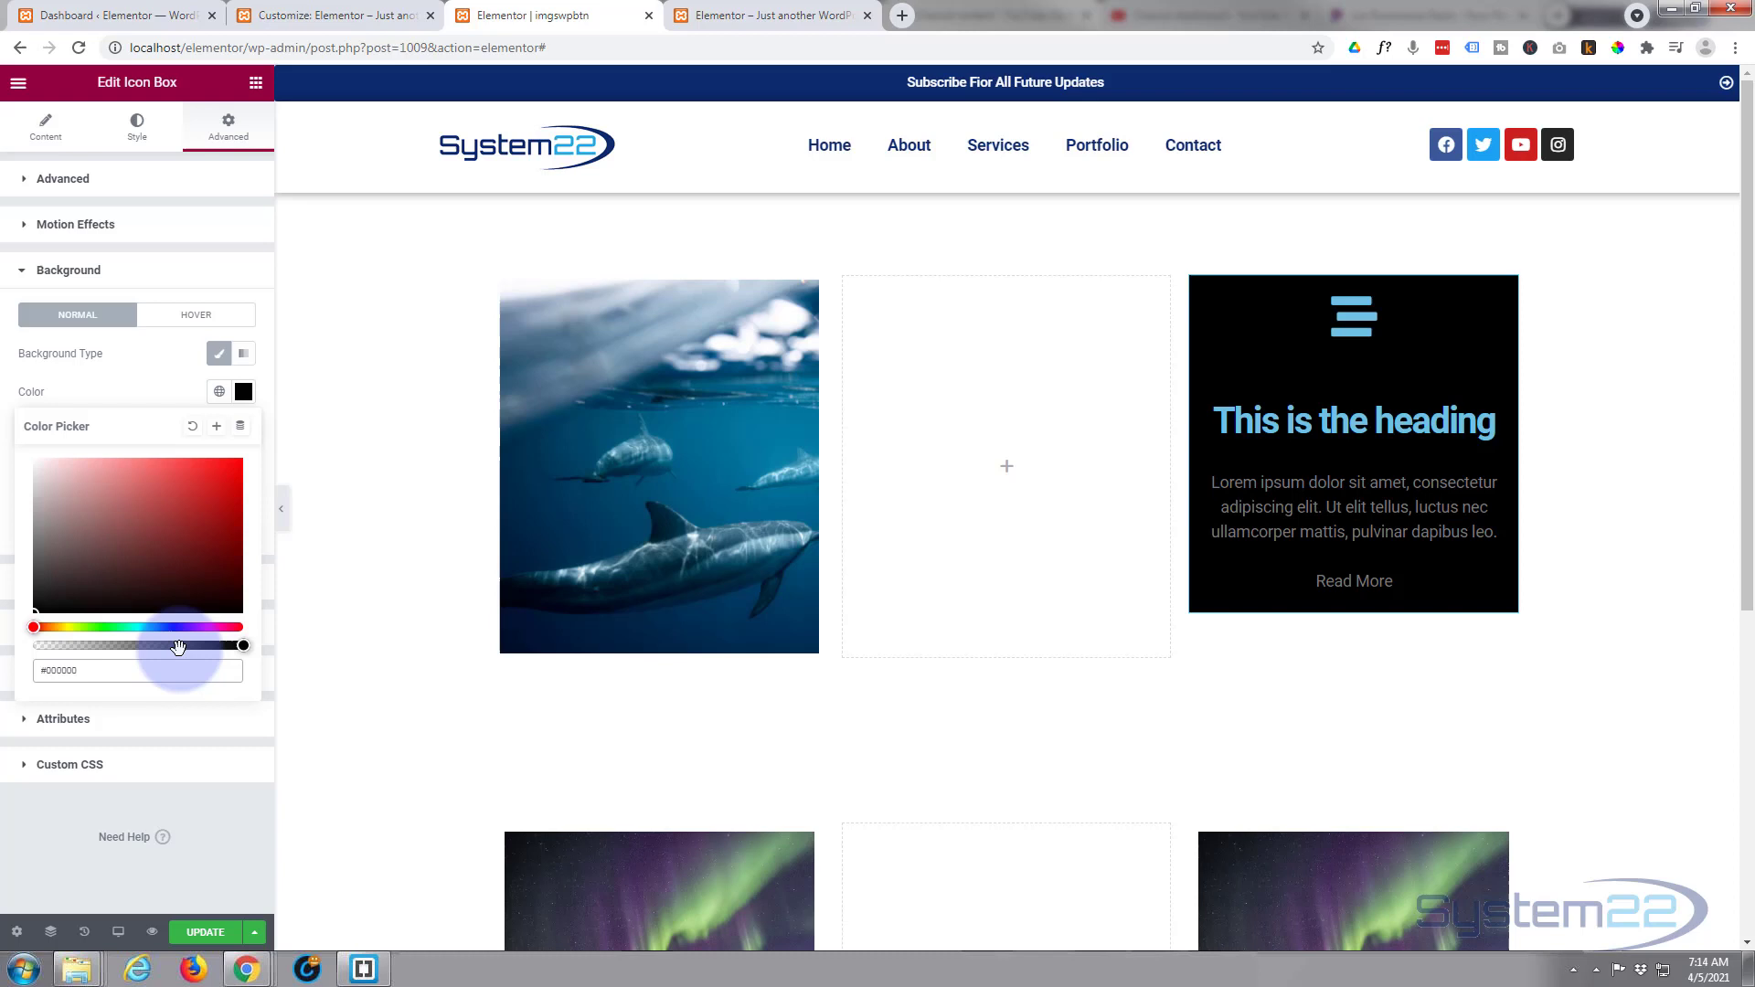
pyautogui.moveTo(244, 646); pyautogui.dragTo(125, 646)
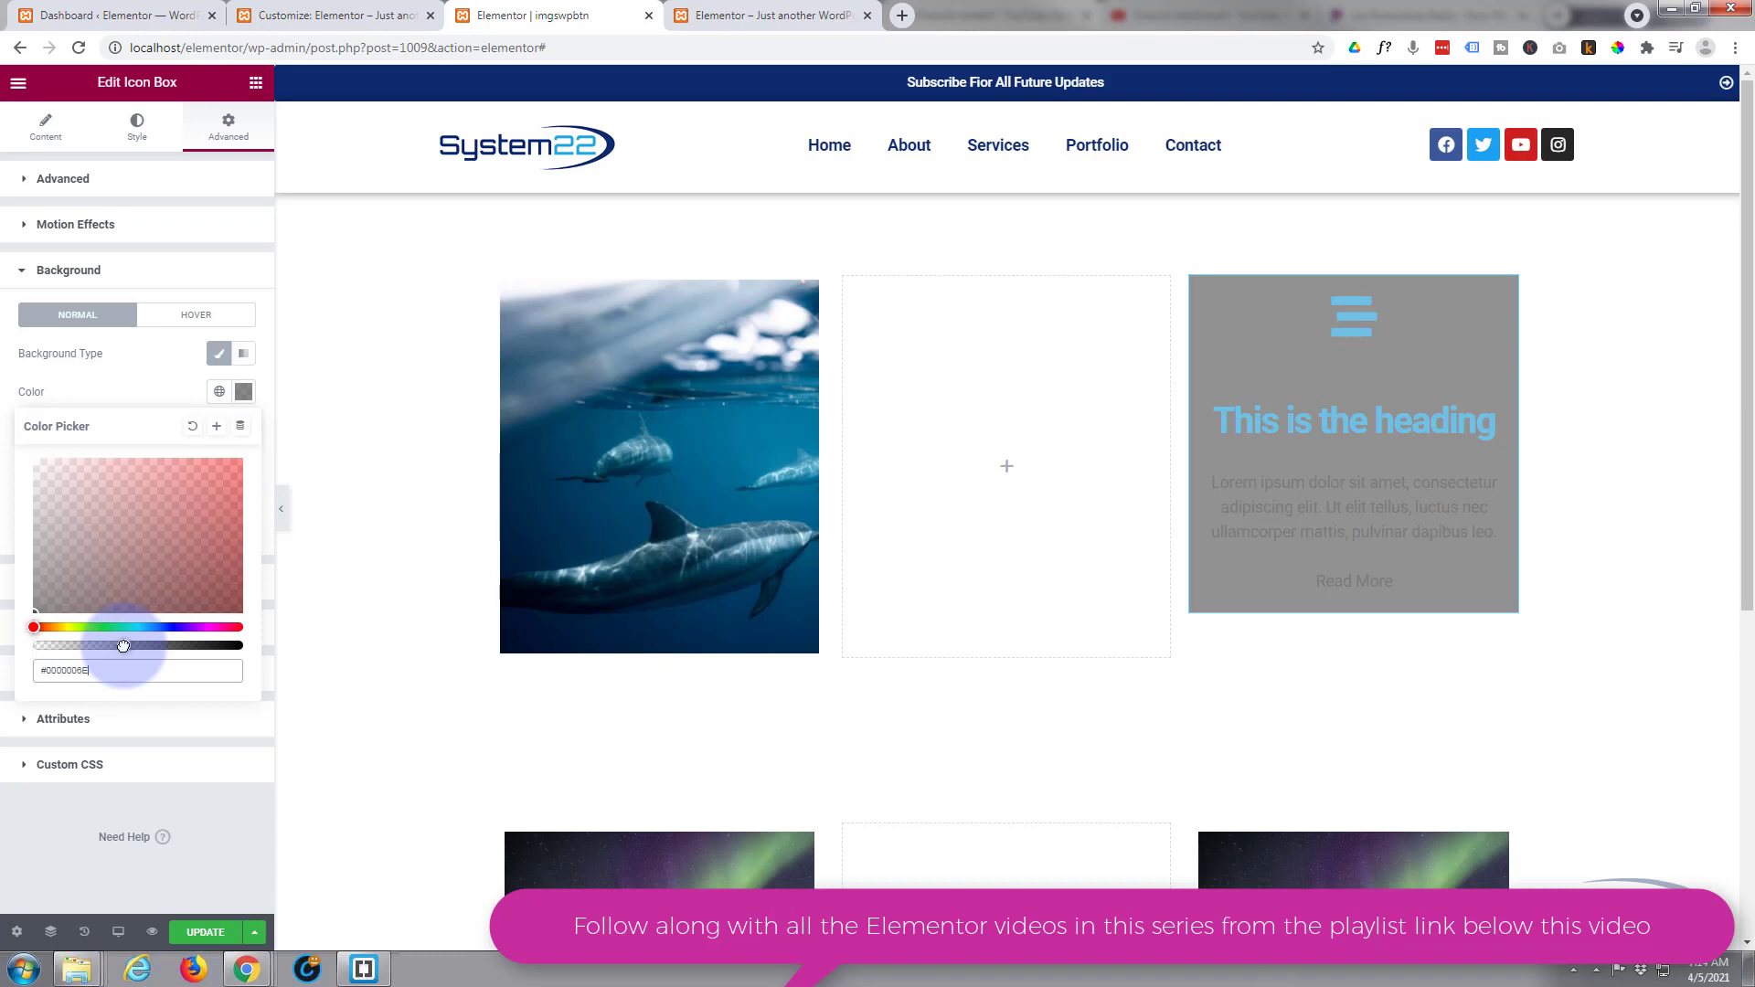
pyautogui.moveTo(123, 646); pyautogui.dragTo(127, 646)
pyautogui.moveTo(128, 643); pyautogui.dragTo(131, 647)
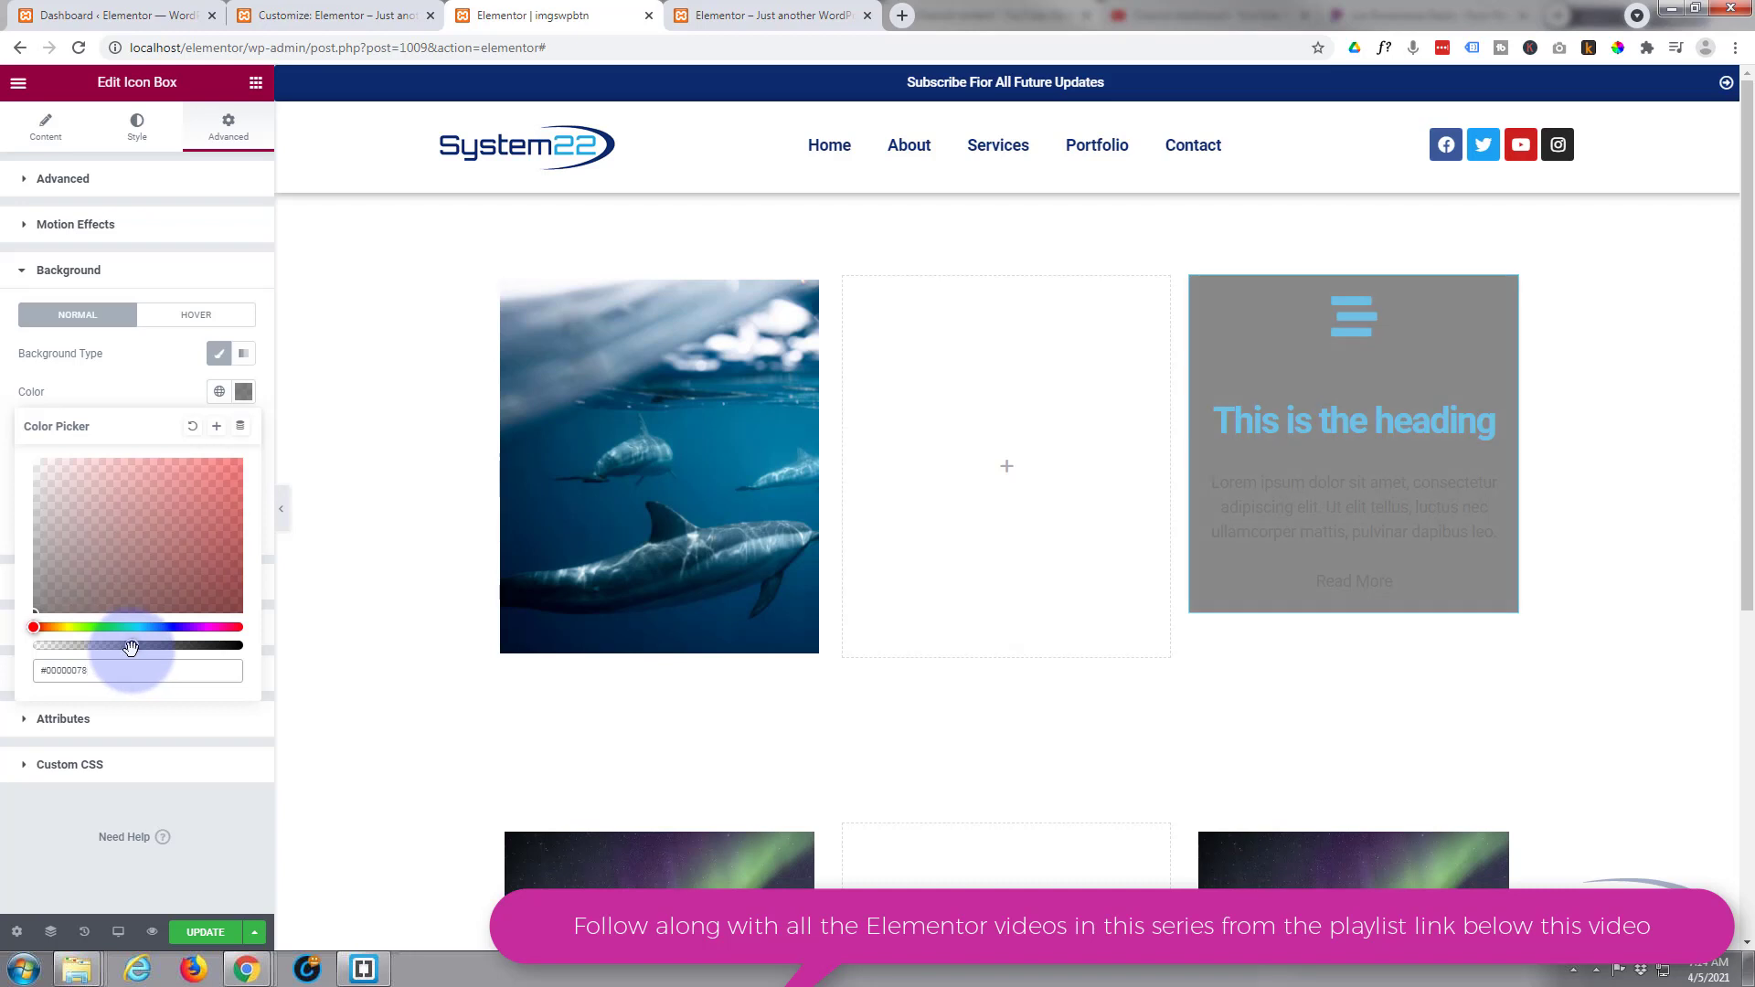
# Make the icon box's icon colour white
pyautogui.click(136, 135)
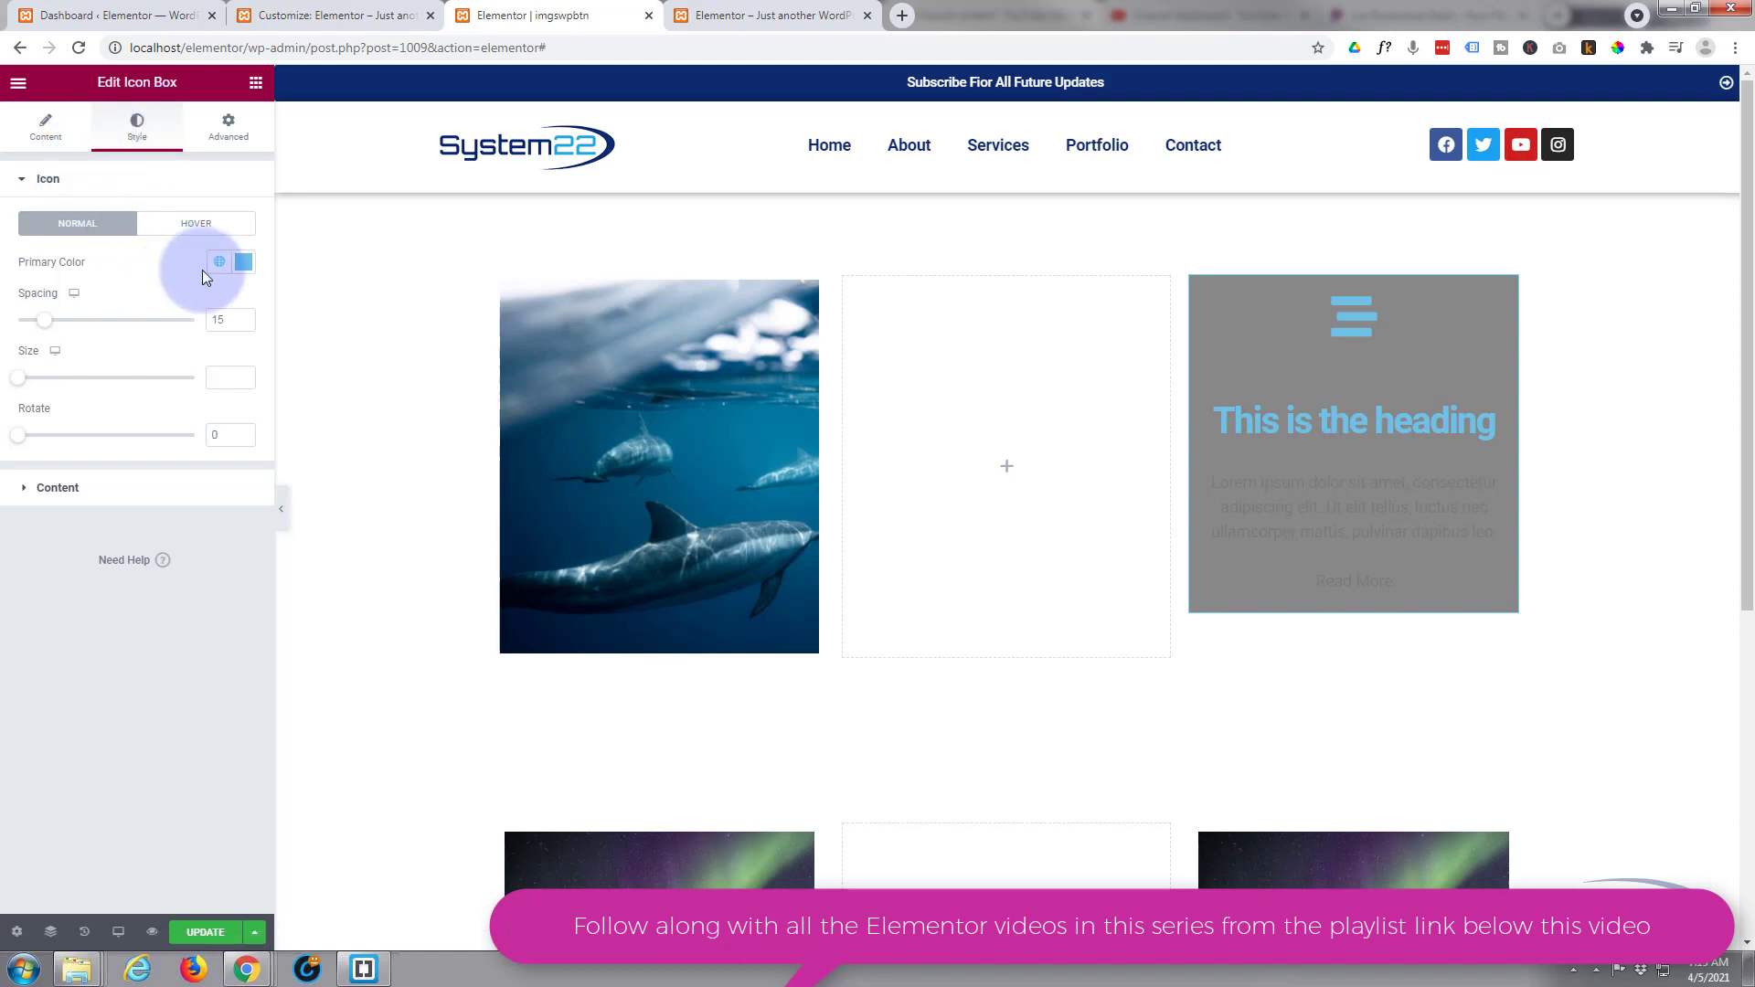
pyautogui.click(243, 263)
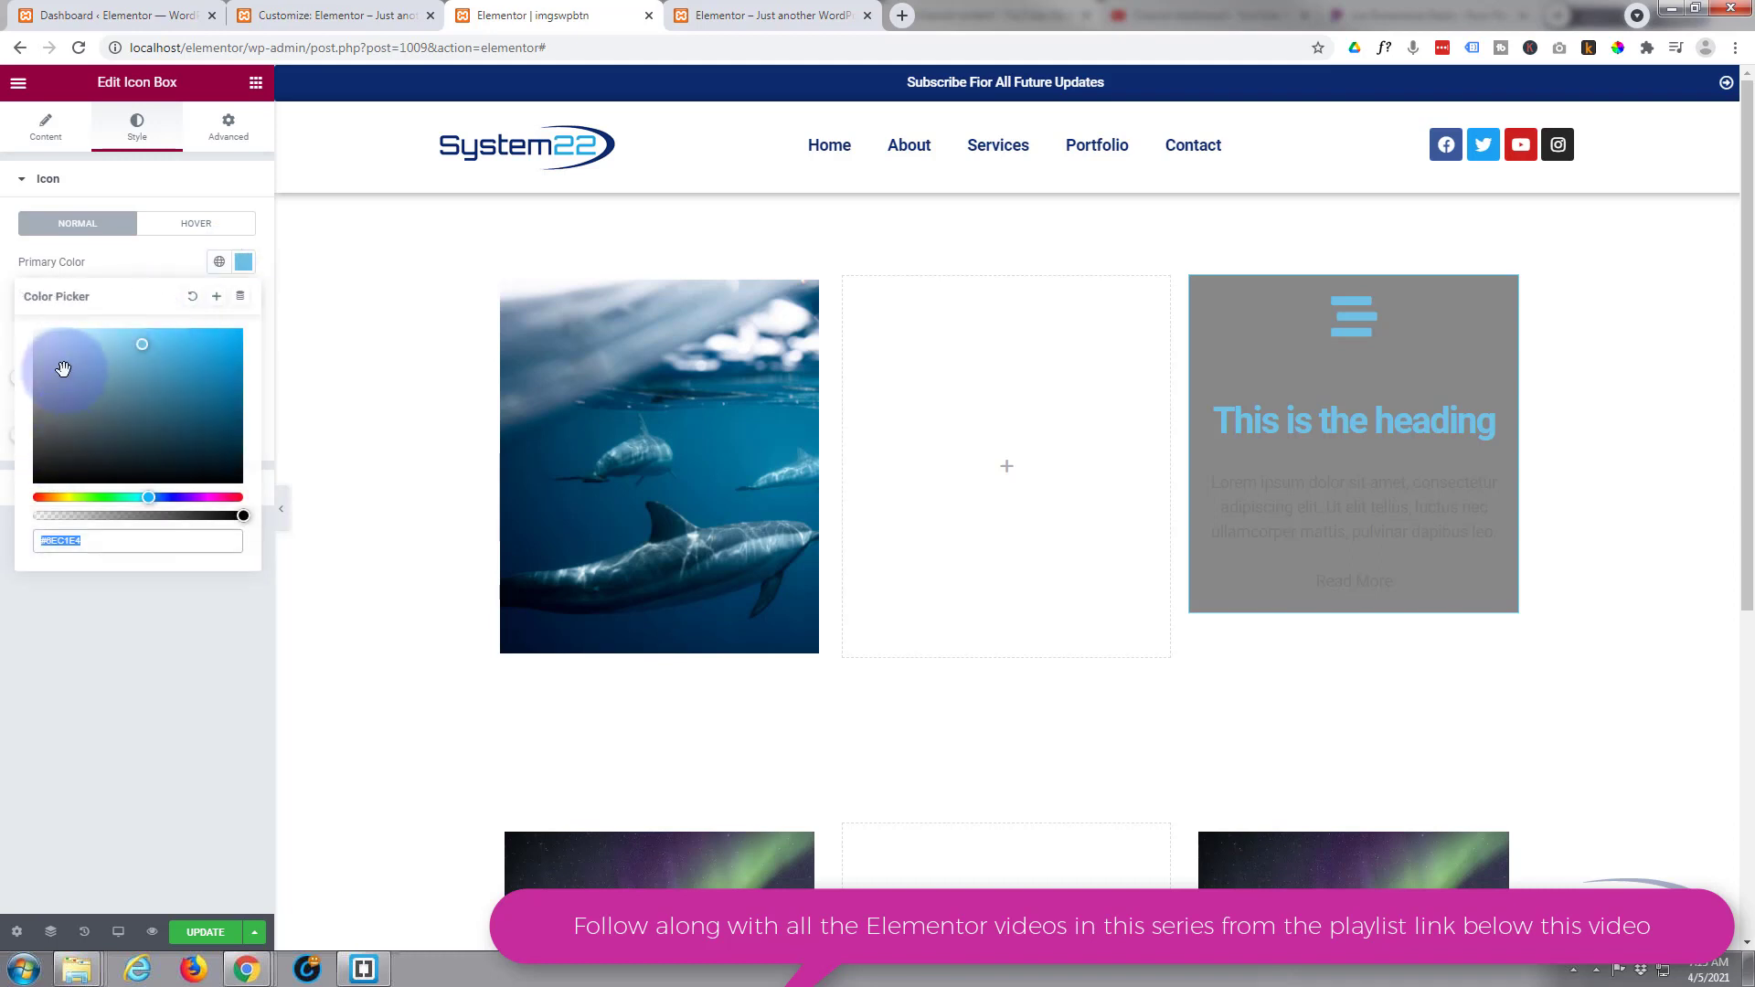
pyautogui.write('#FFFFFF')
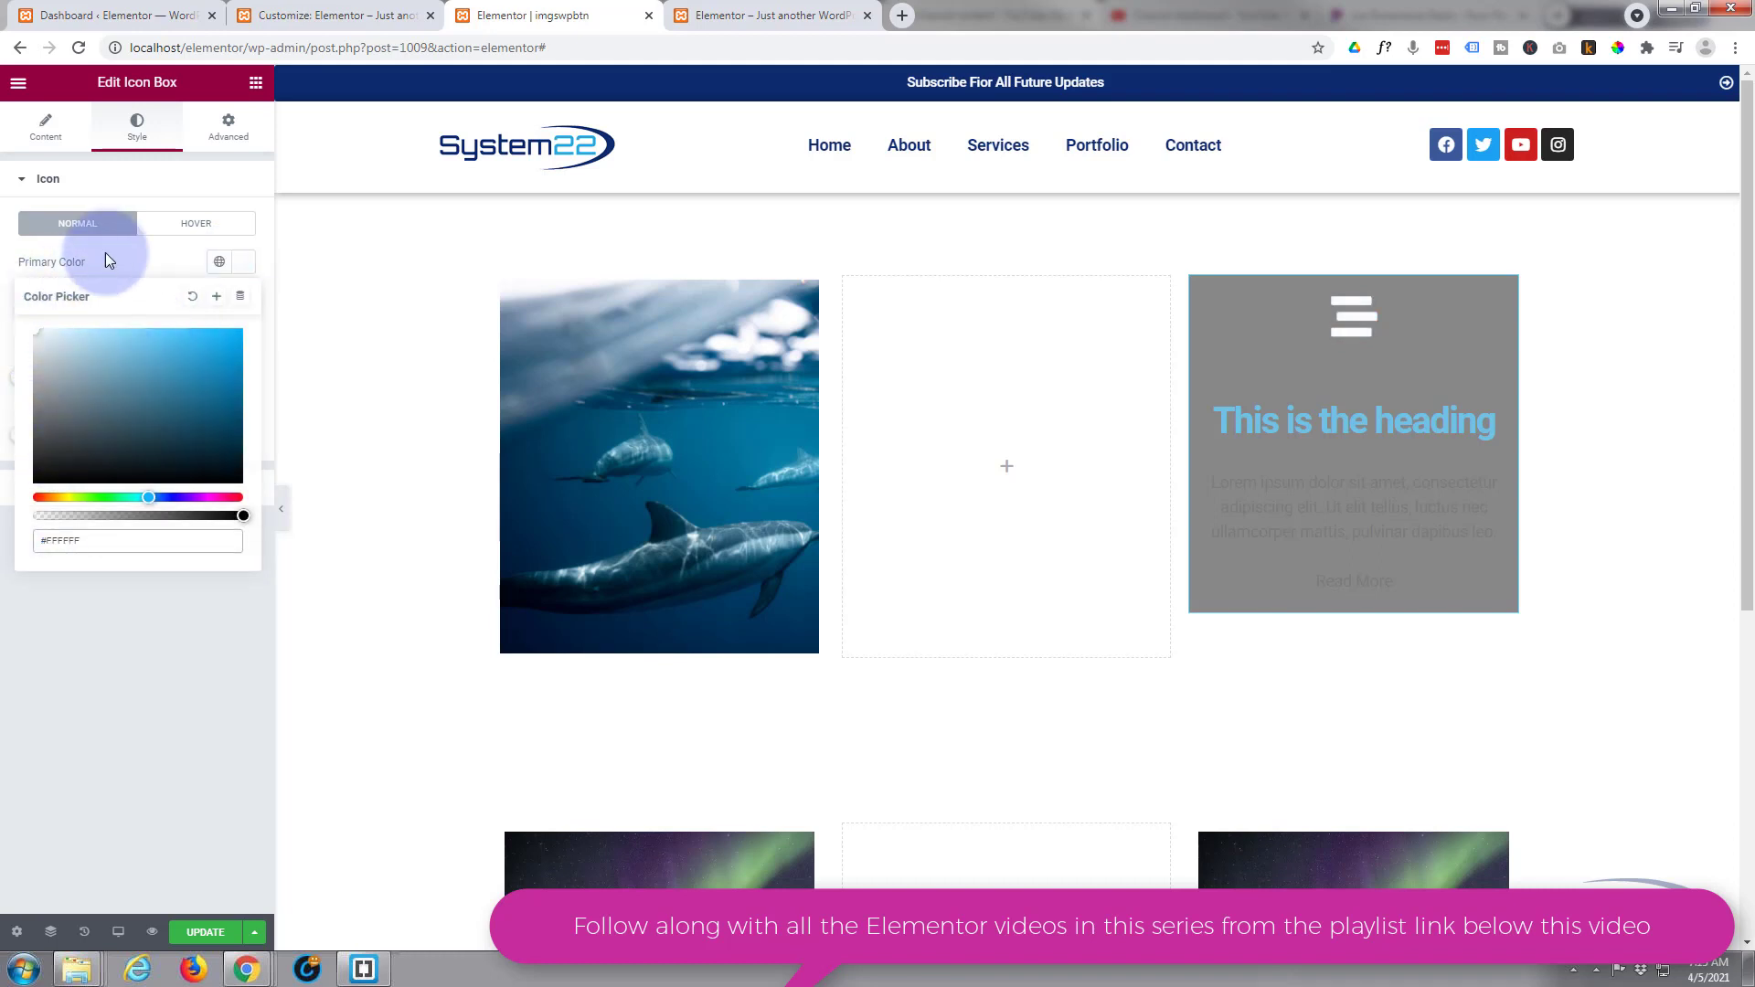
pyautogui.click(136, 256)
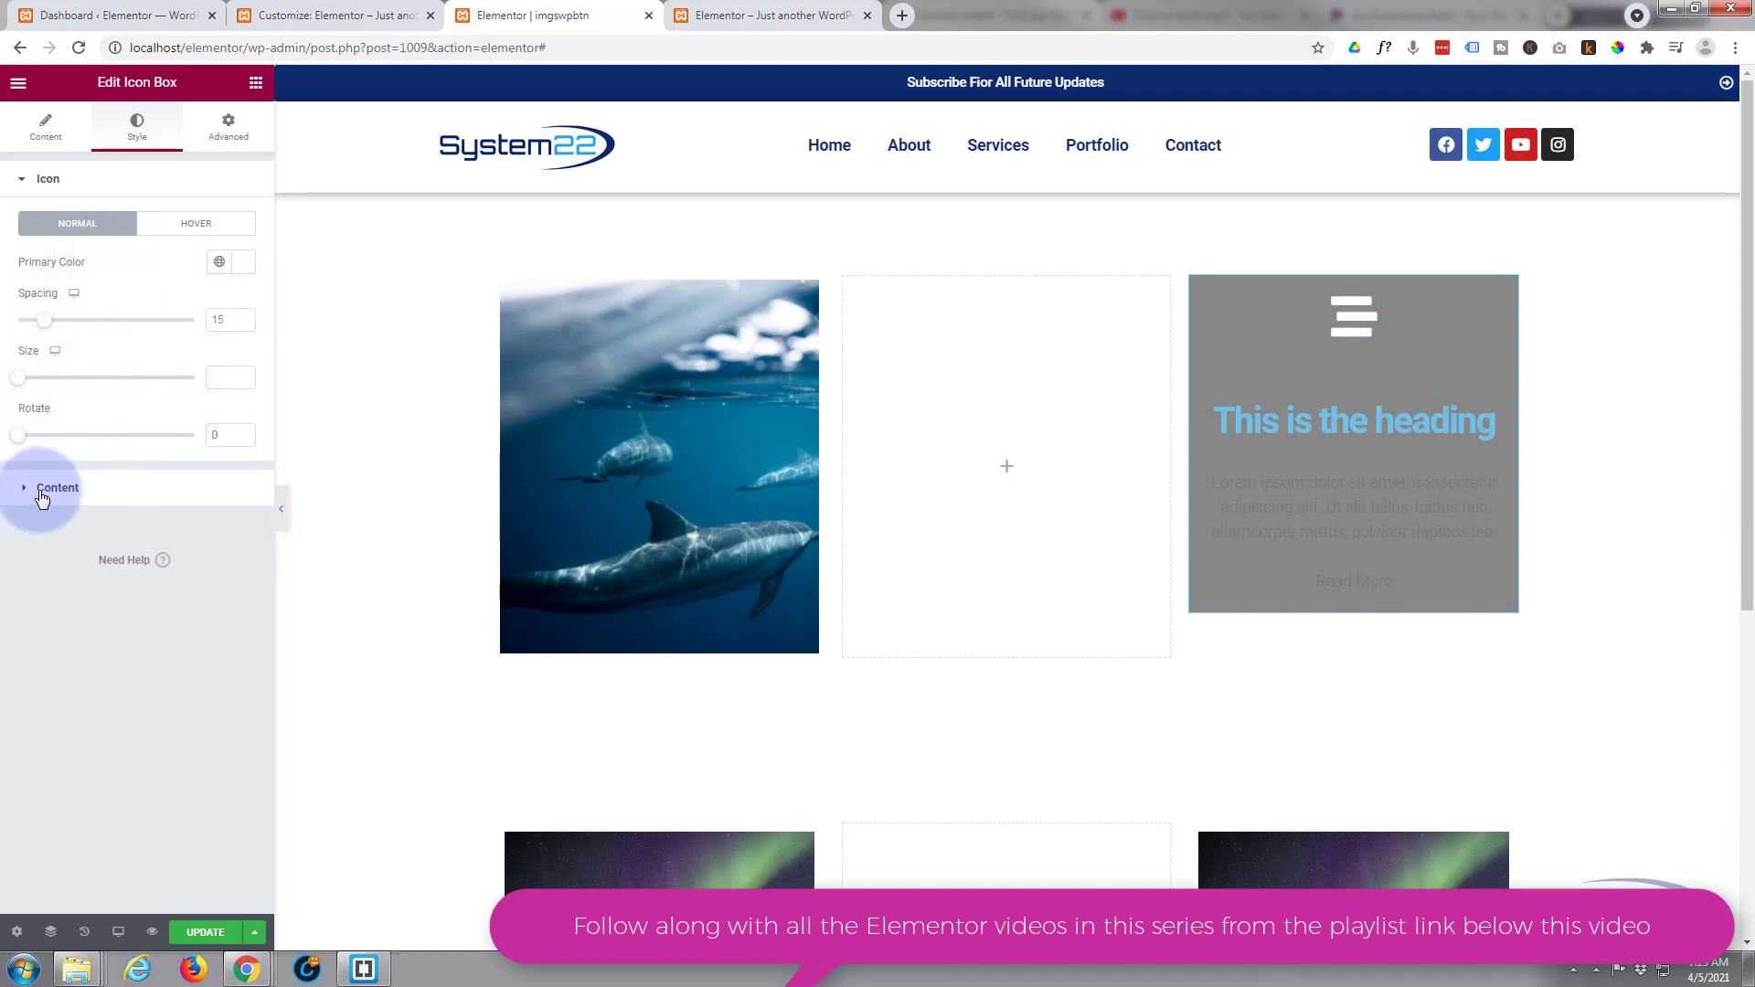
# Set both the Title Color and Description Color to #FFFFFF
pyautogui.click(41, 495)
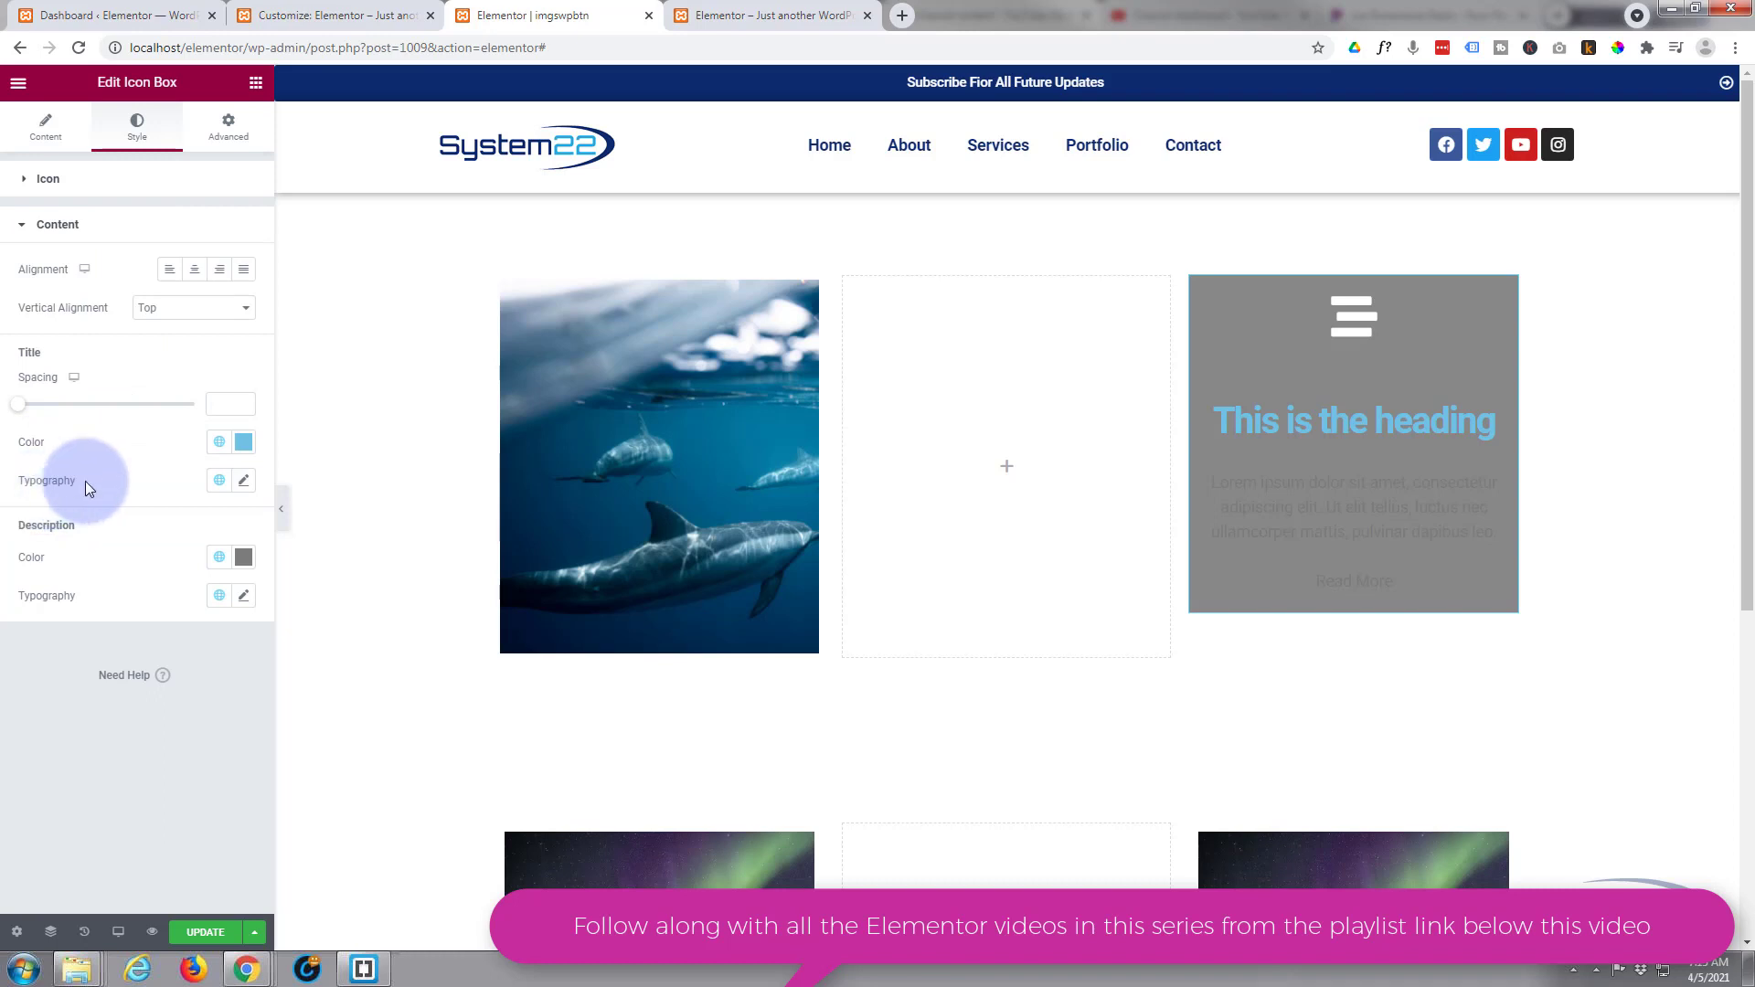
pyautogui.click(242, 443)
pyautogui.write('#FFFFFF')
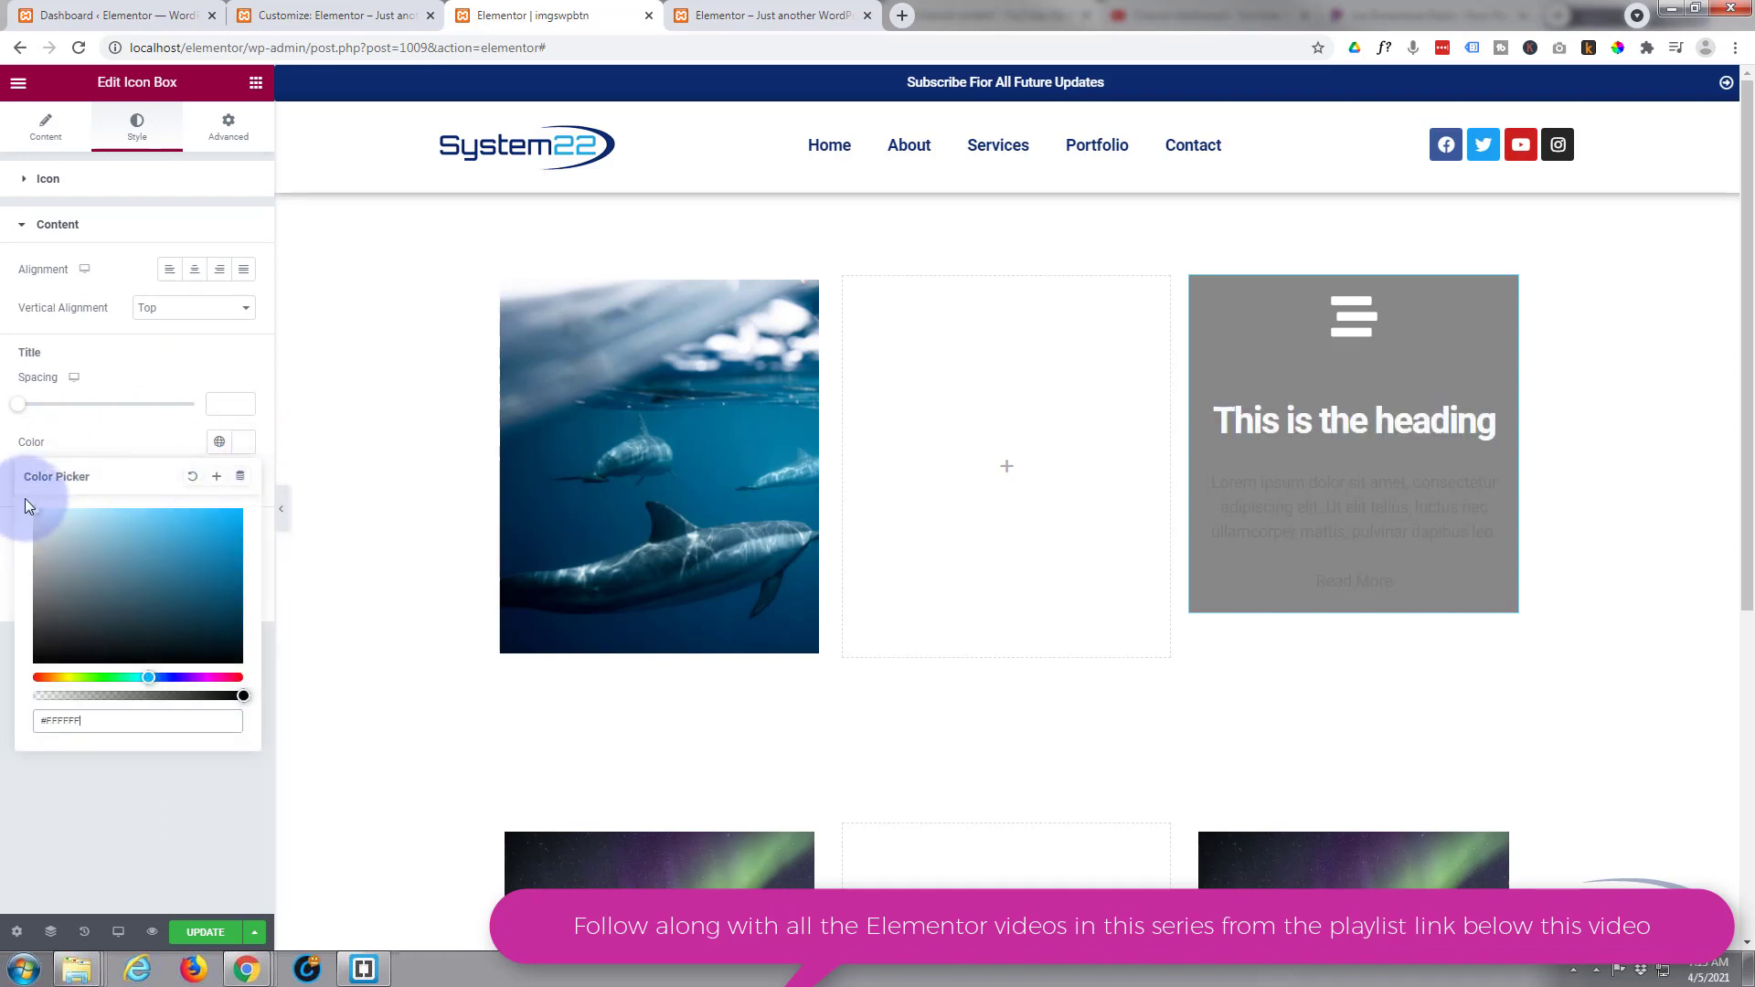
pyautogui.click(128, 448)
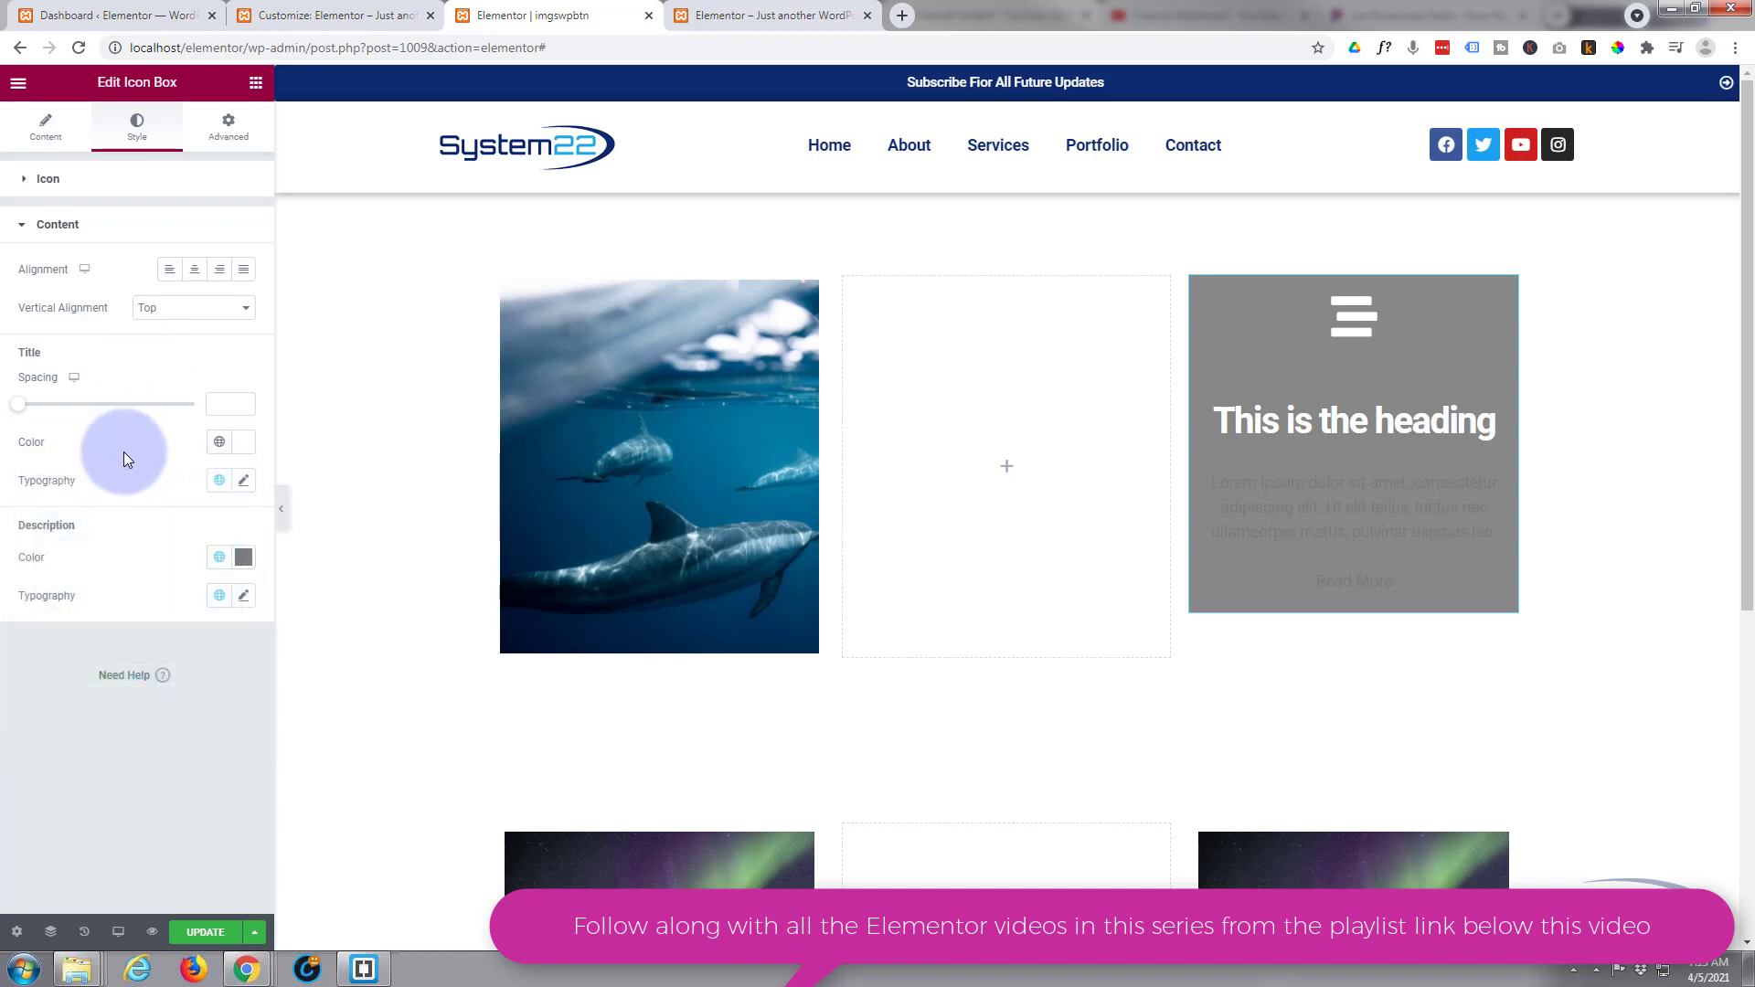
pyautogui.click(244, 556)
pyautogui.write('#FFFFFF')
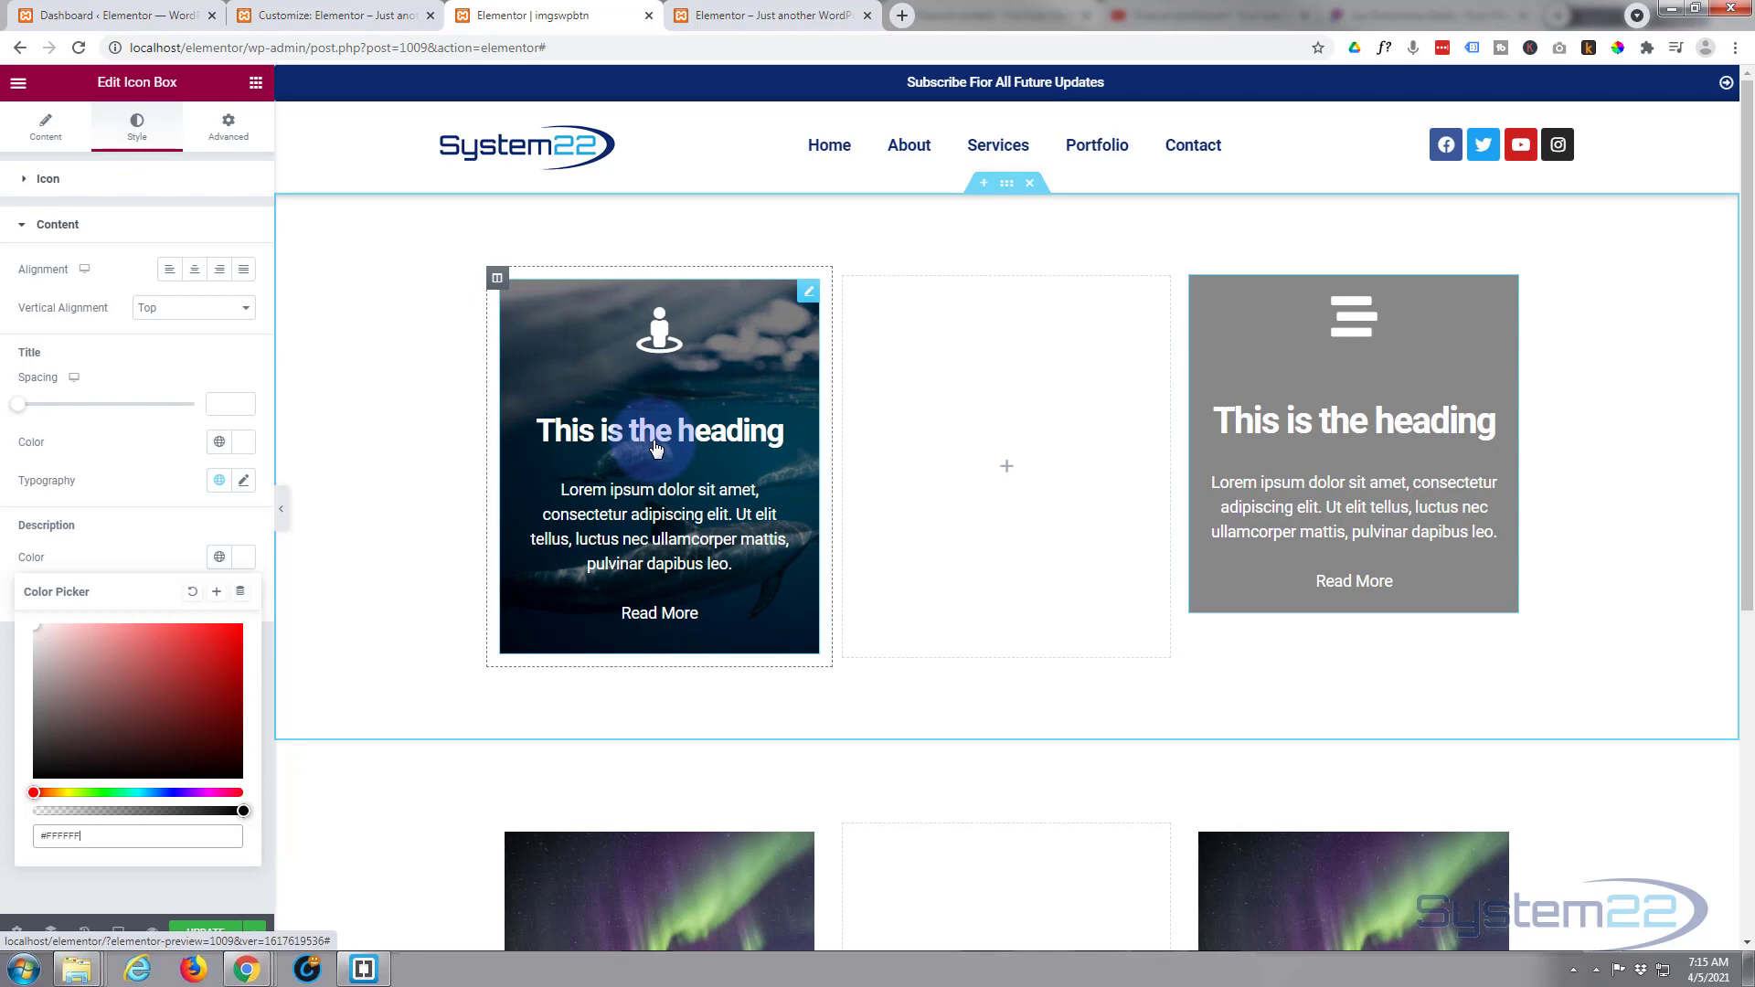
# Change the icon box's linked padding to 30 on every side
pyautogui.click(655, 448)
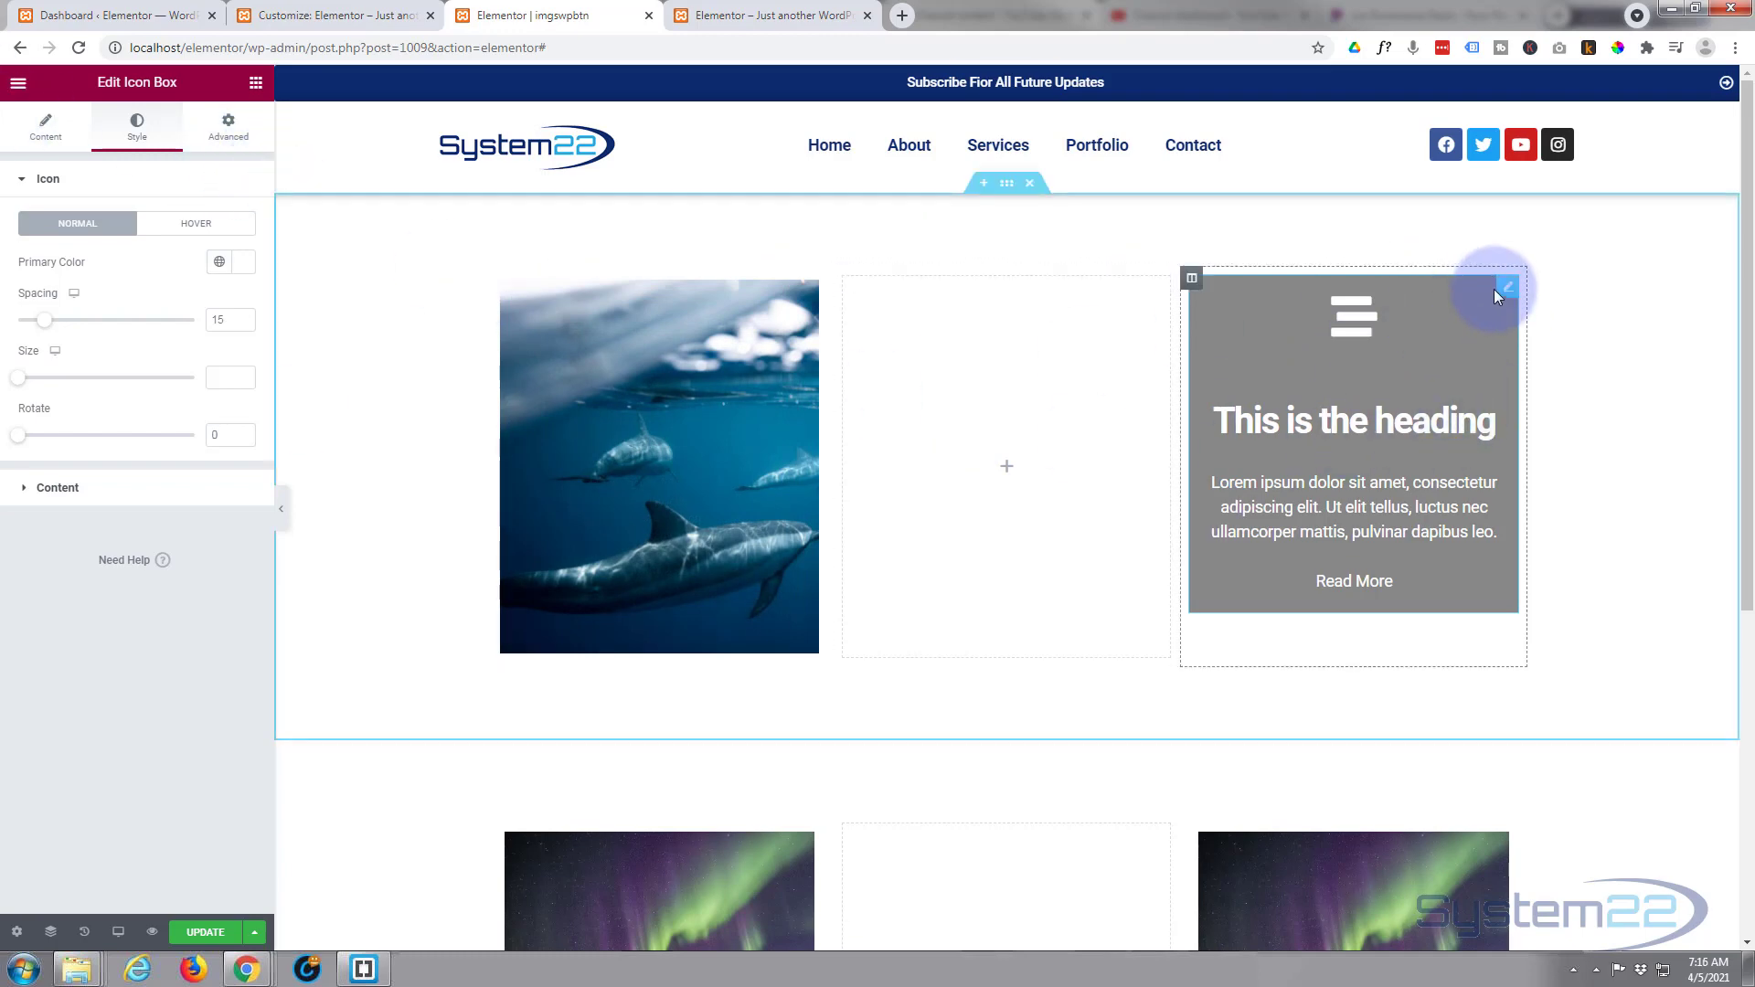
pyautogui.click(227, 128)
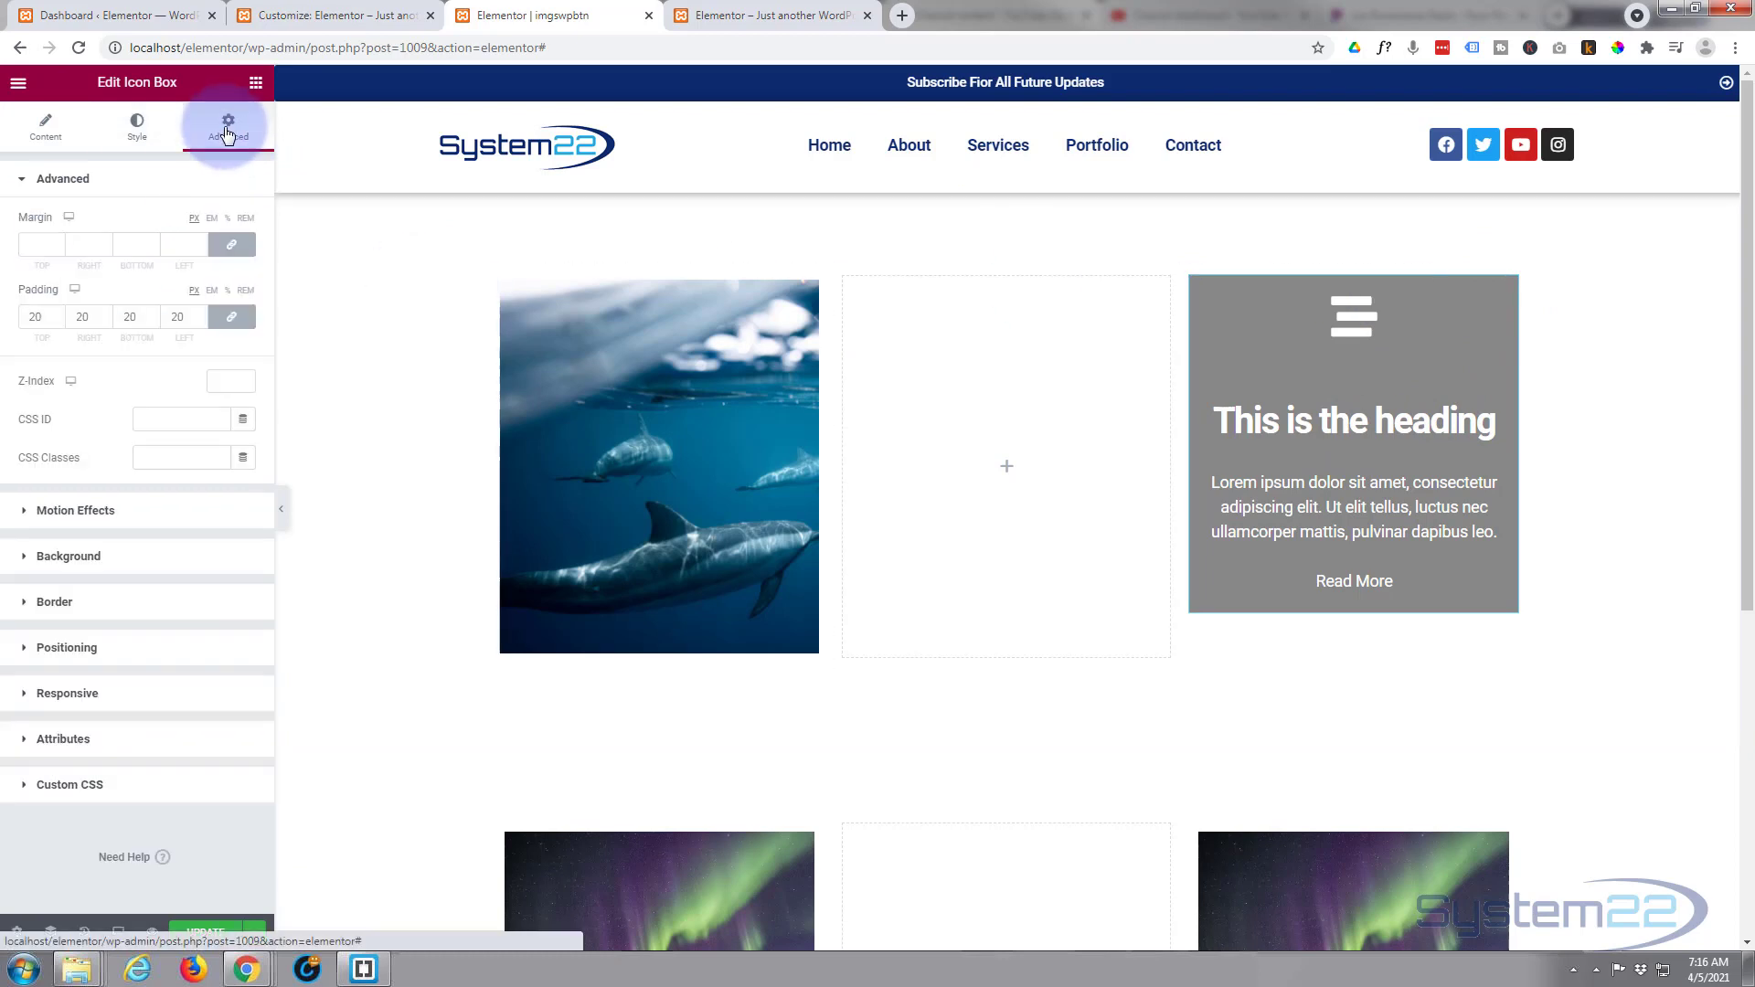
pyautogui.click(35, 317)
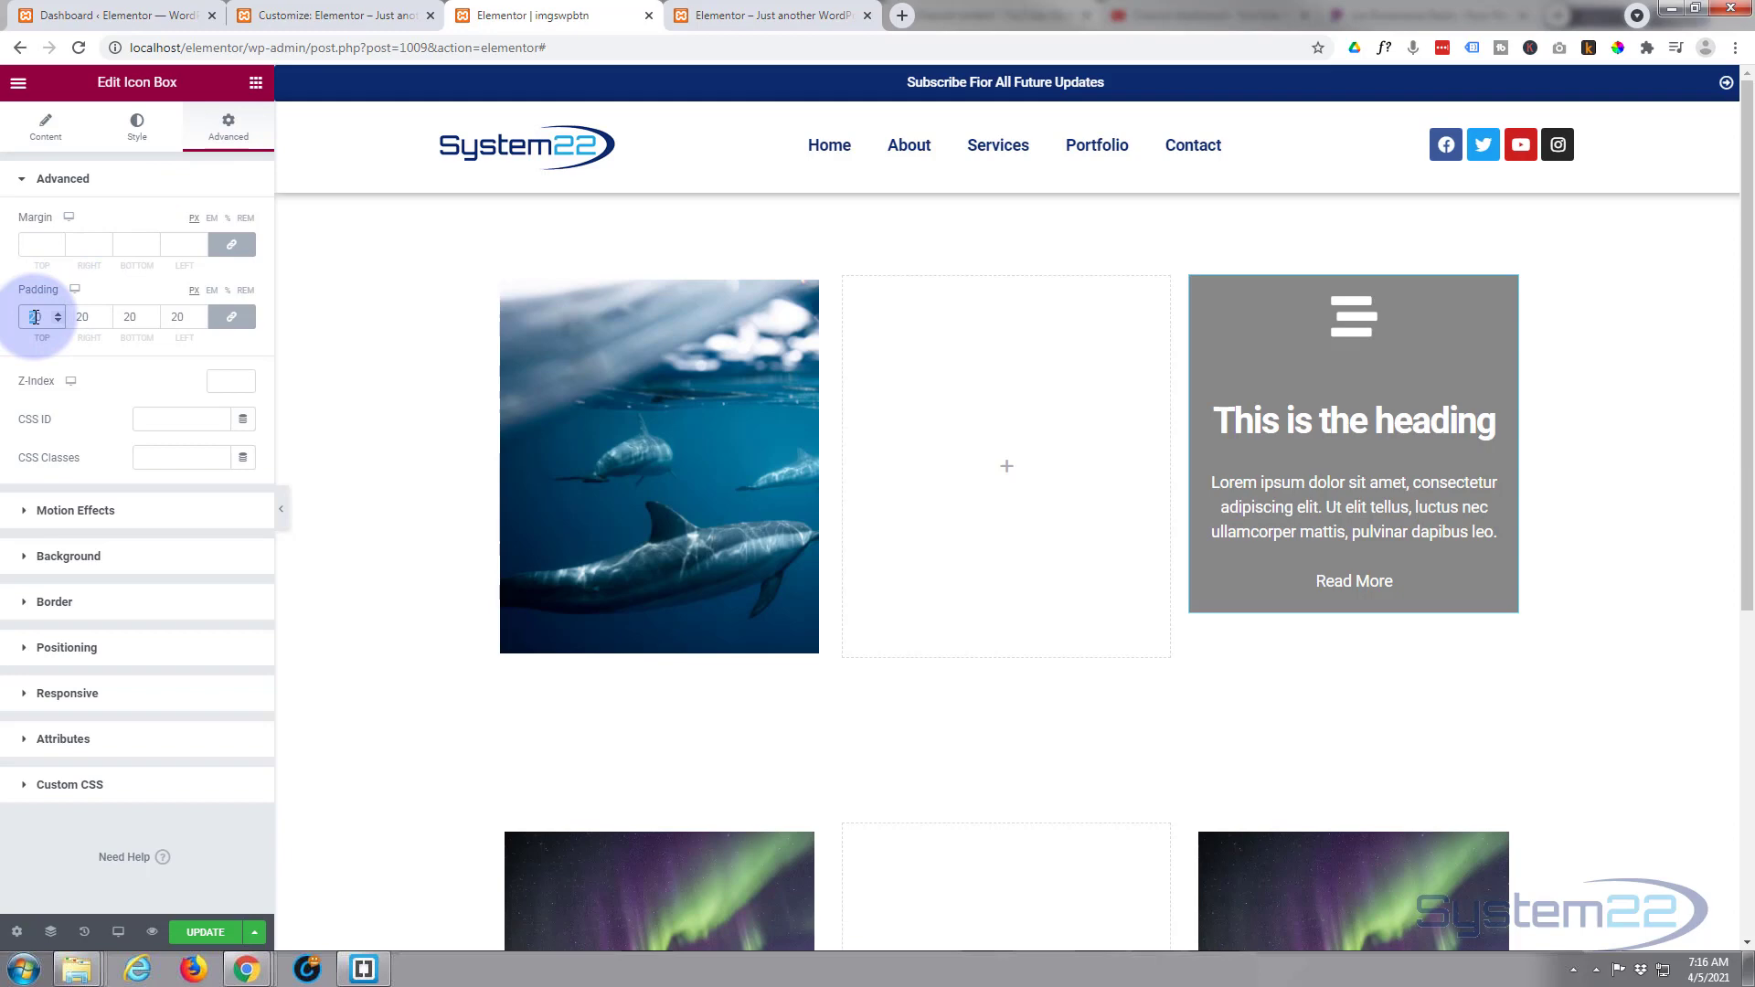
pyautogui.write('30')
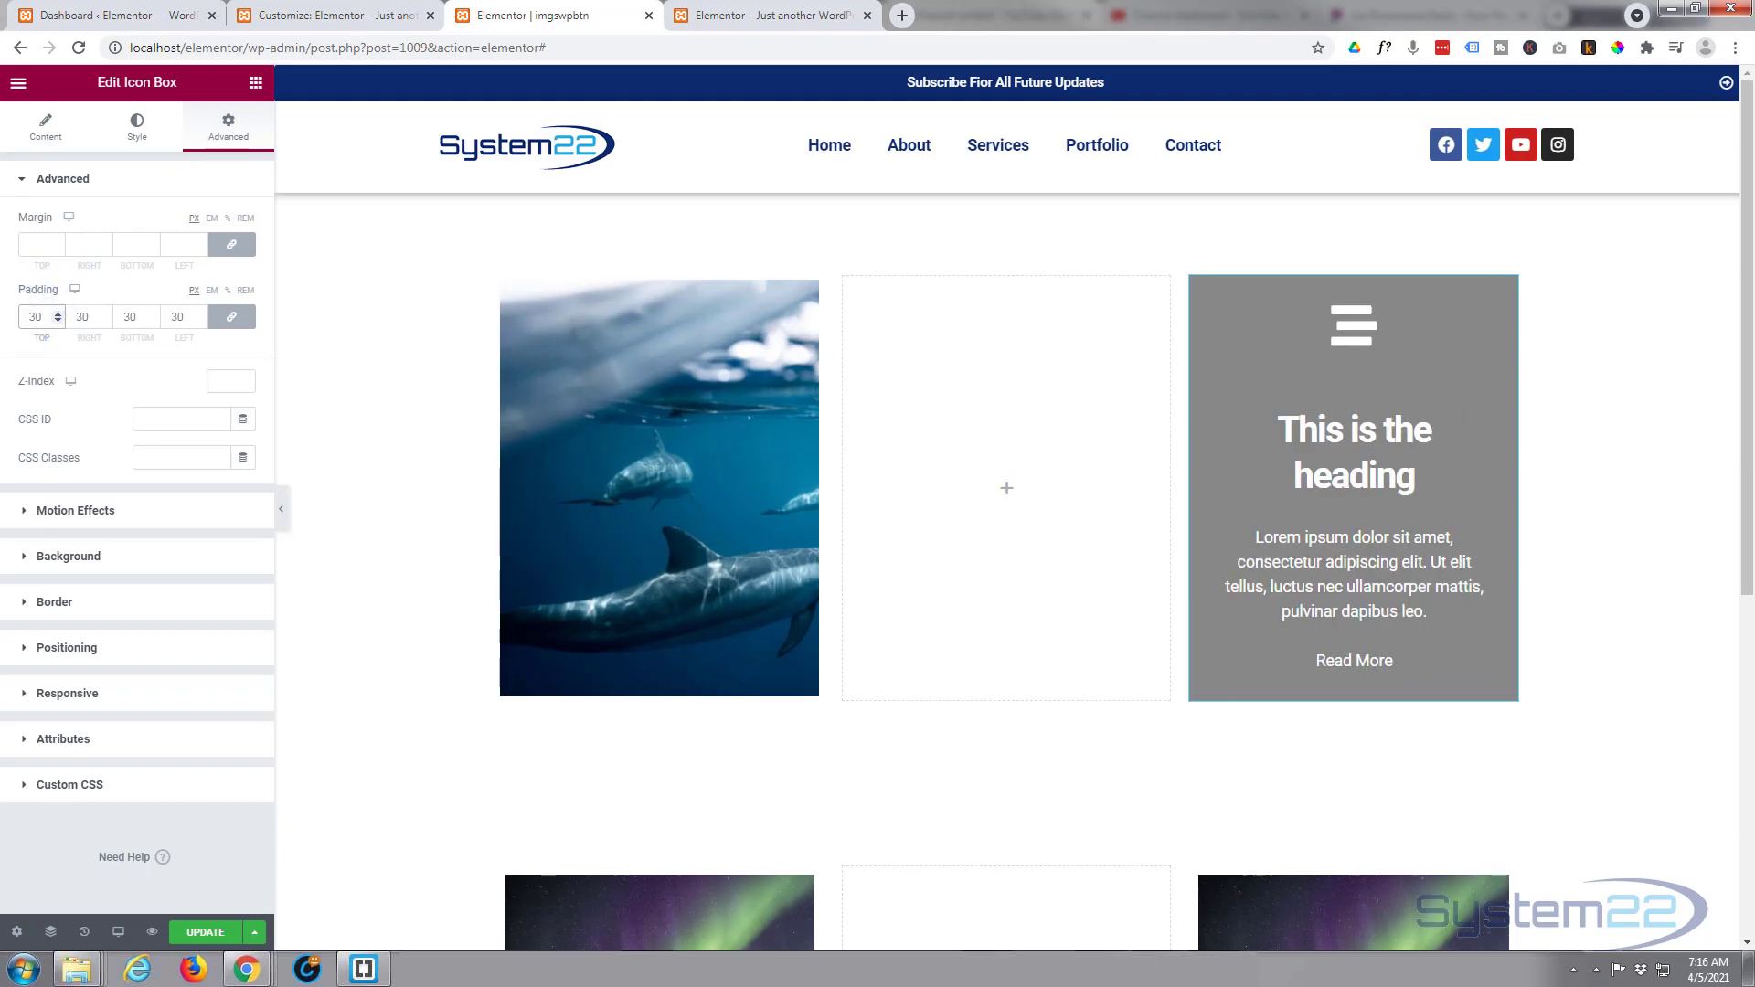
pyautogui.moveTo(640, 501)
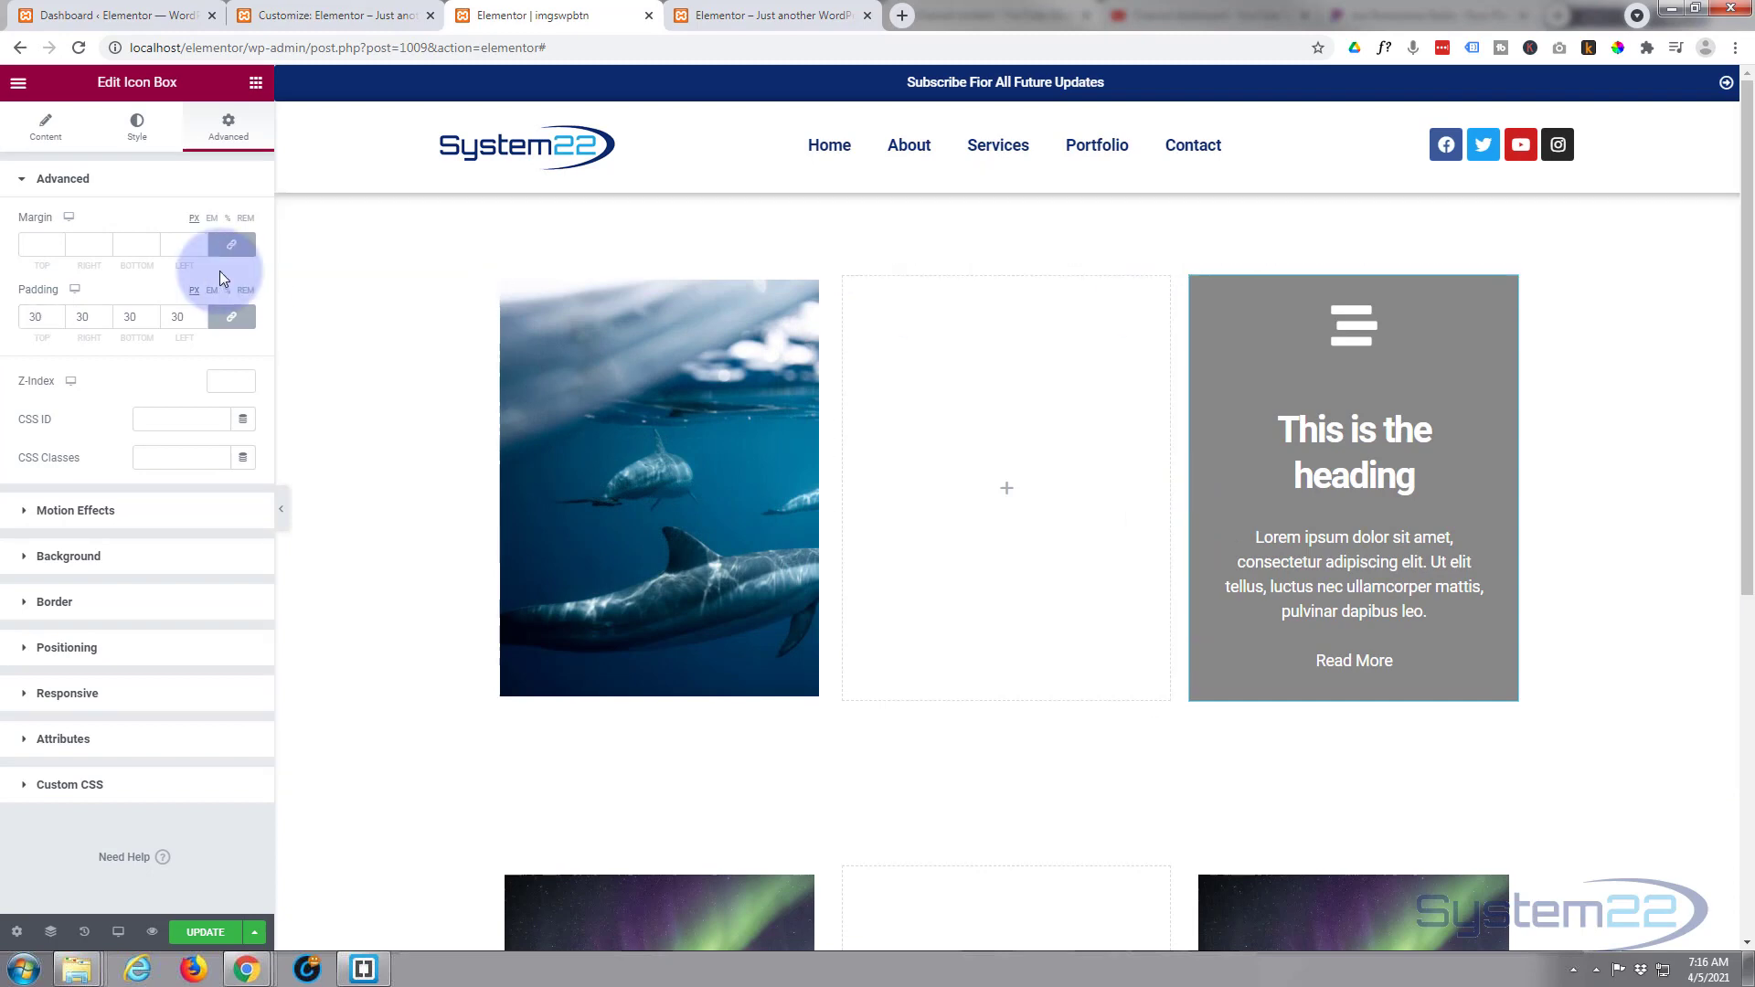
# Shrink the icon box title's typography size to 37 px
pyautogui.click(142, 132)
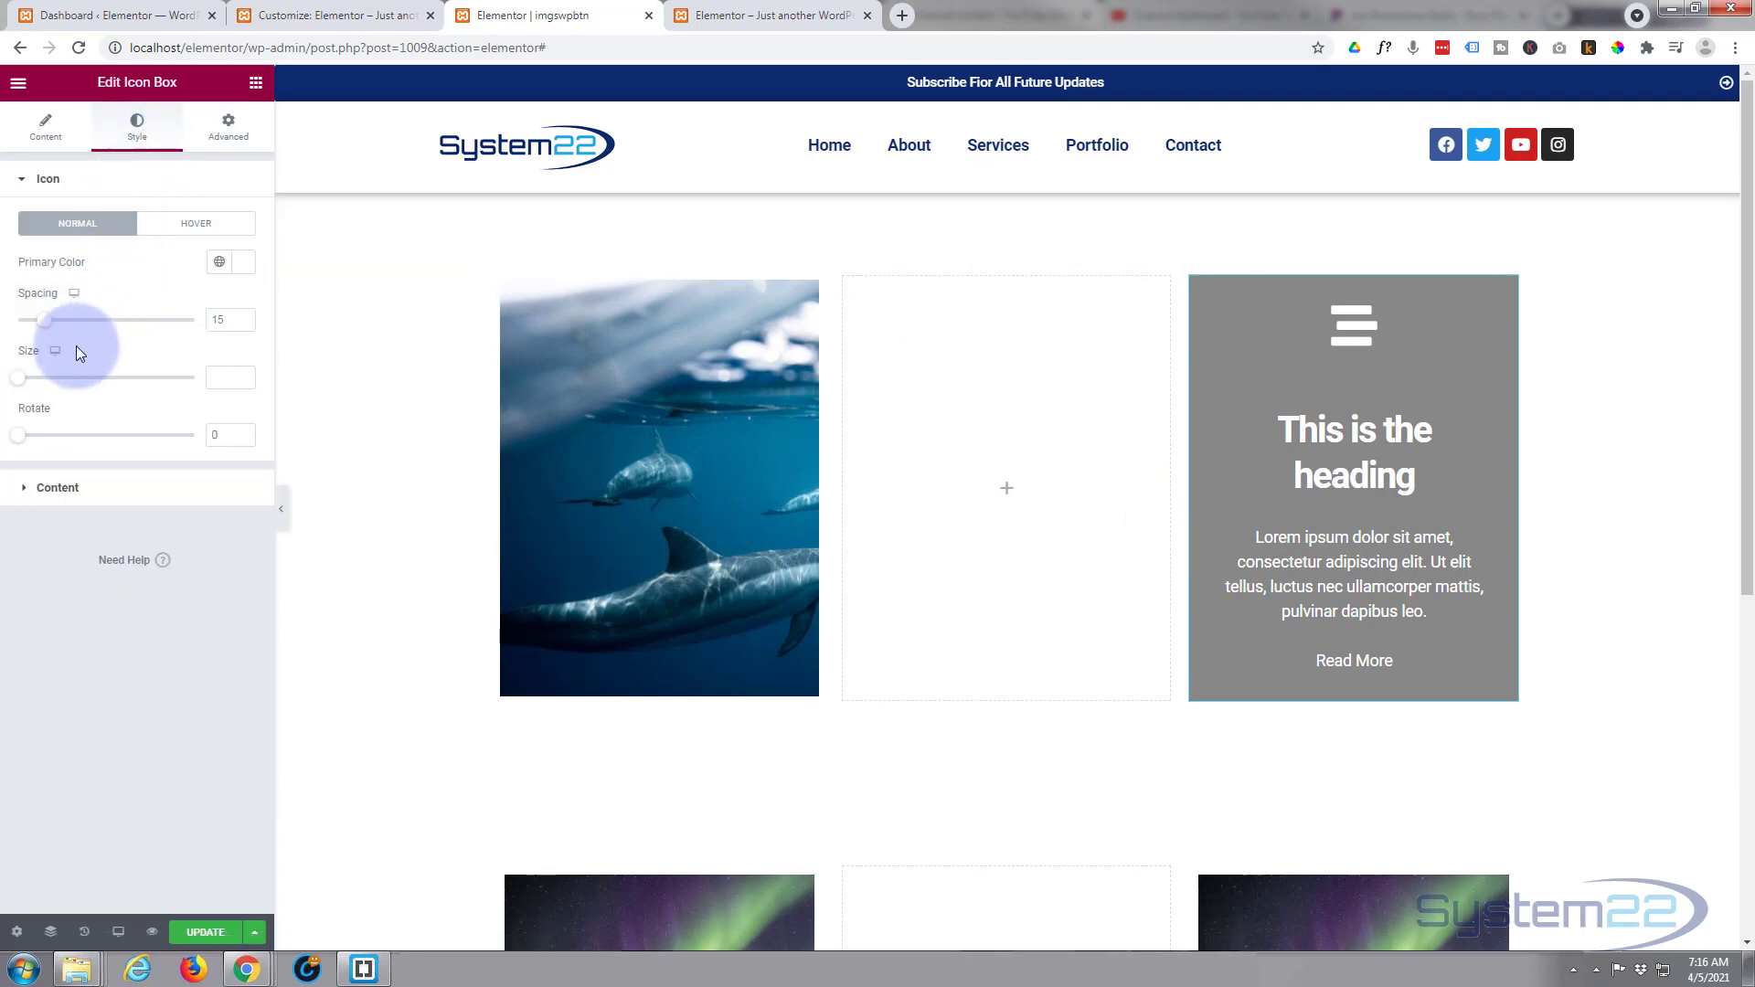
pyautogui.click(68, 488)
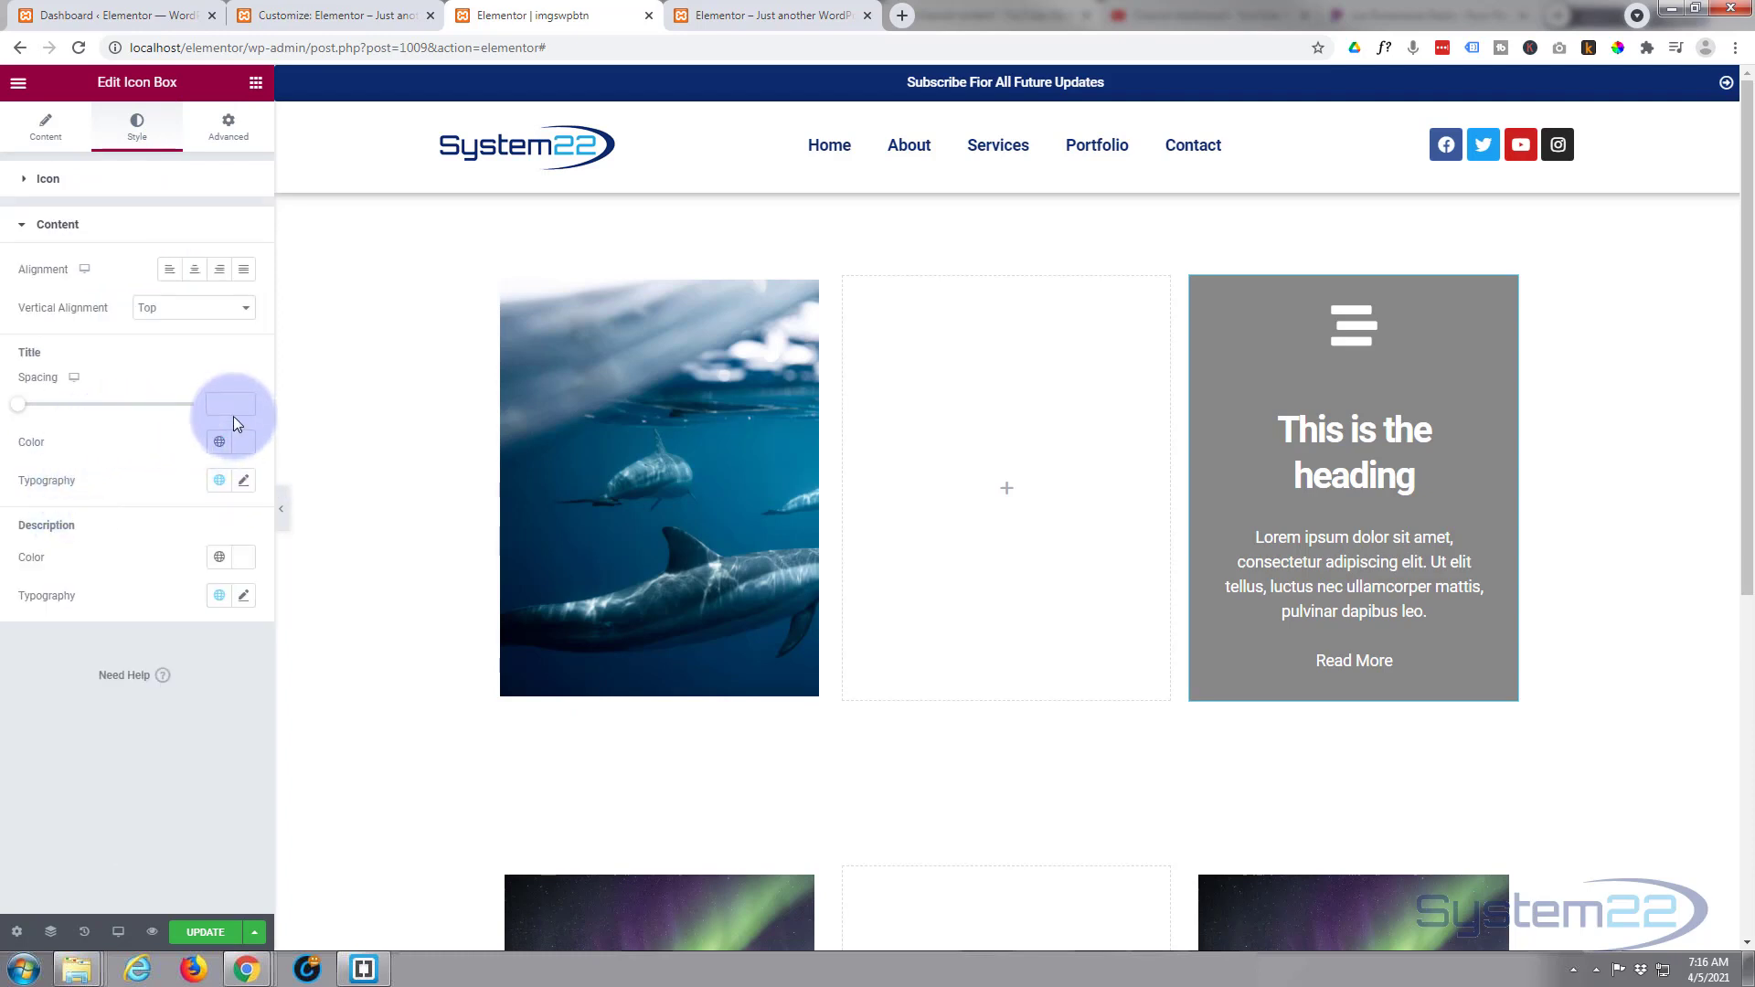
pyautogui.click(243, 480)
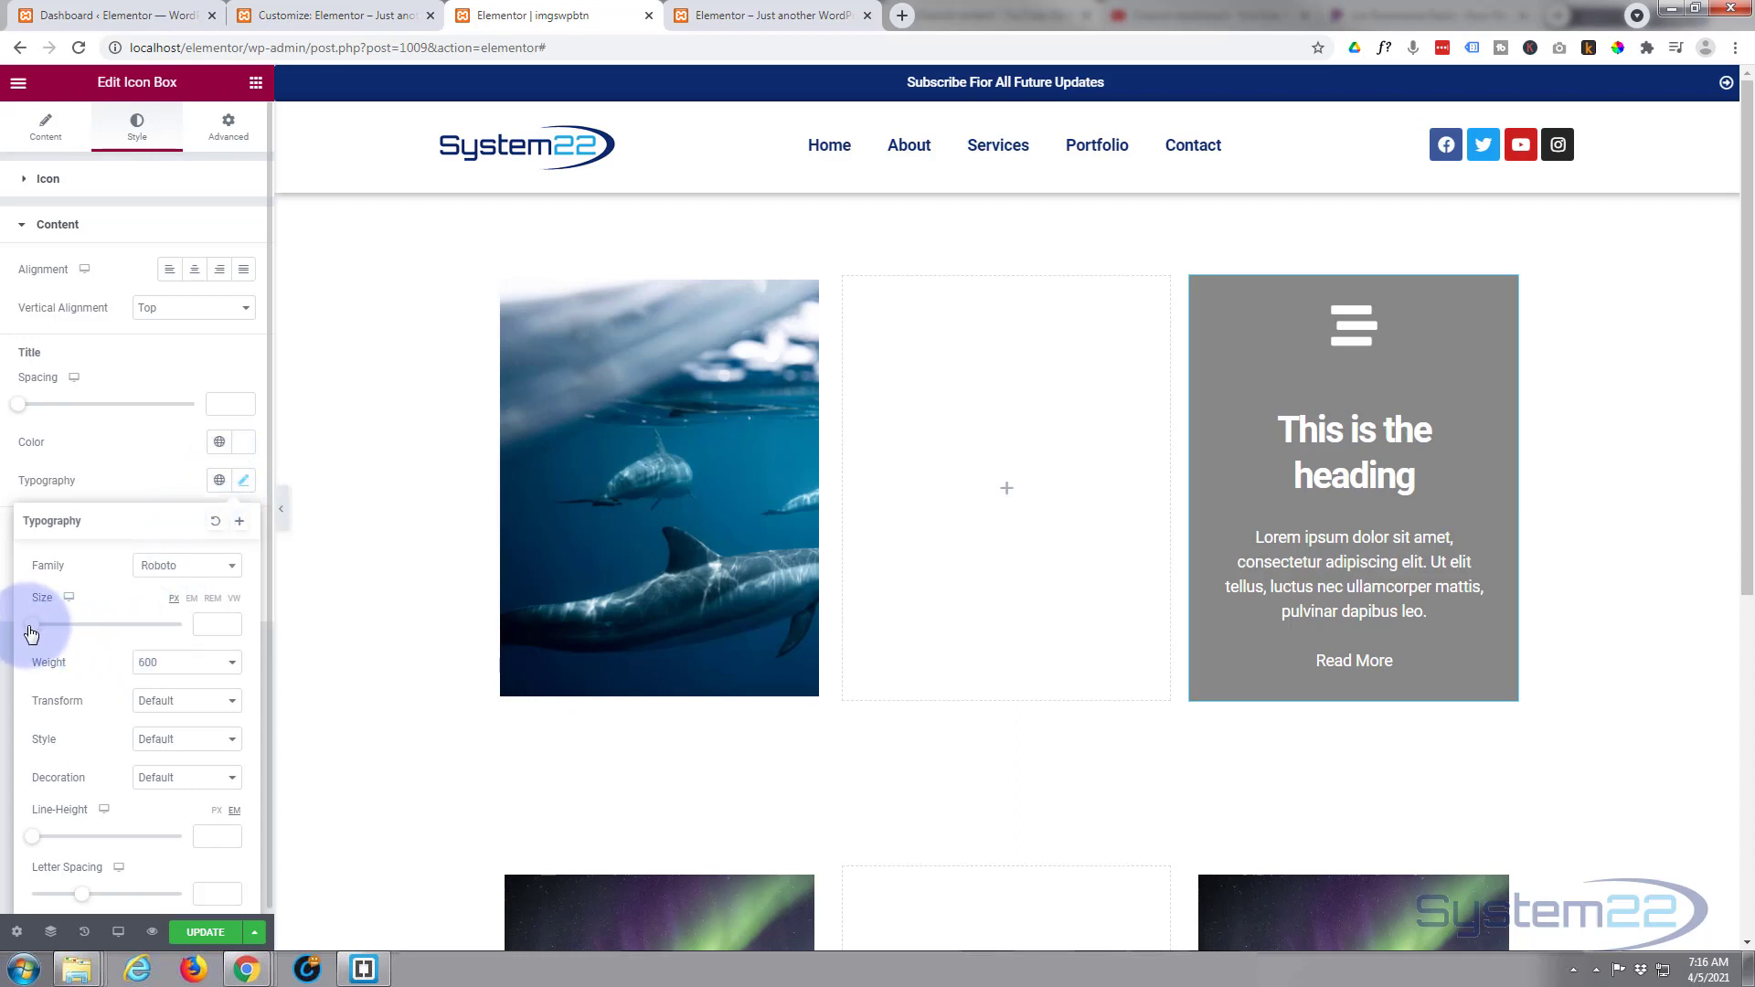
pyautogui.moveTo(31, 633); pyautogui.dragTo(57, 629)
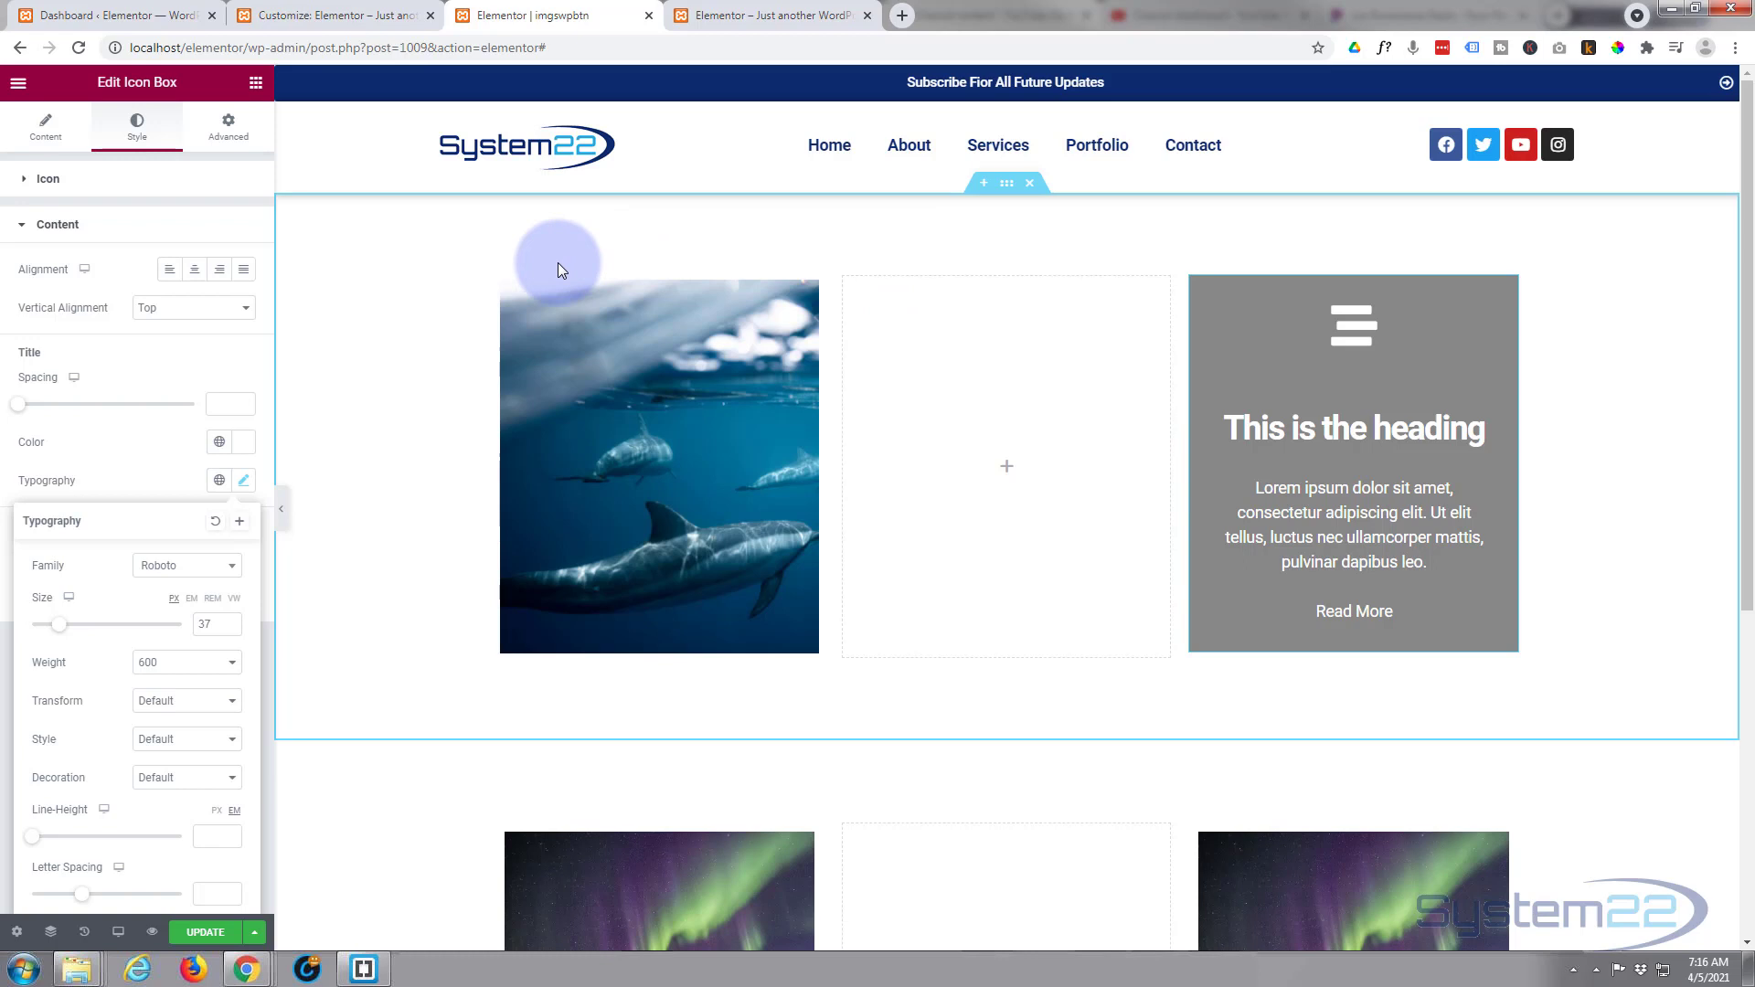
# Set the icon box column's linked padding to 0 and linked margin to 15
pyautogui.click(1193, 283)
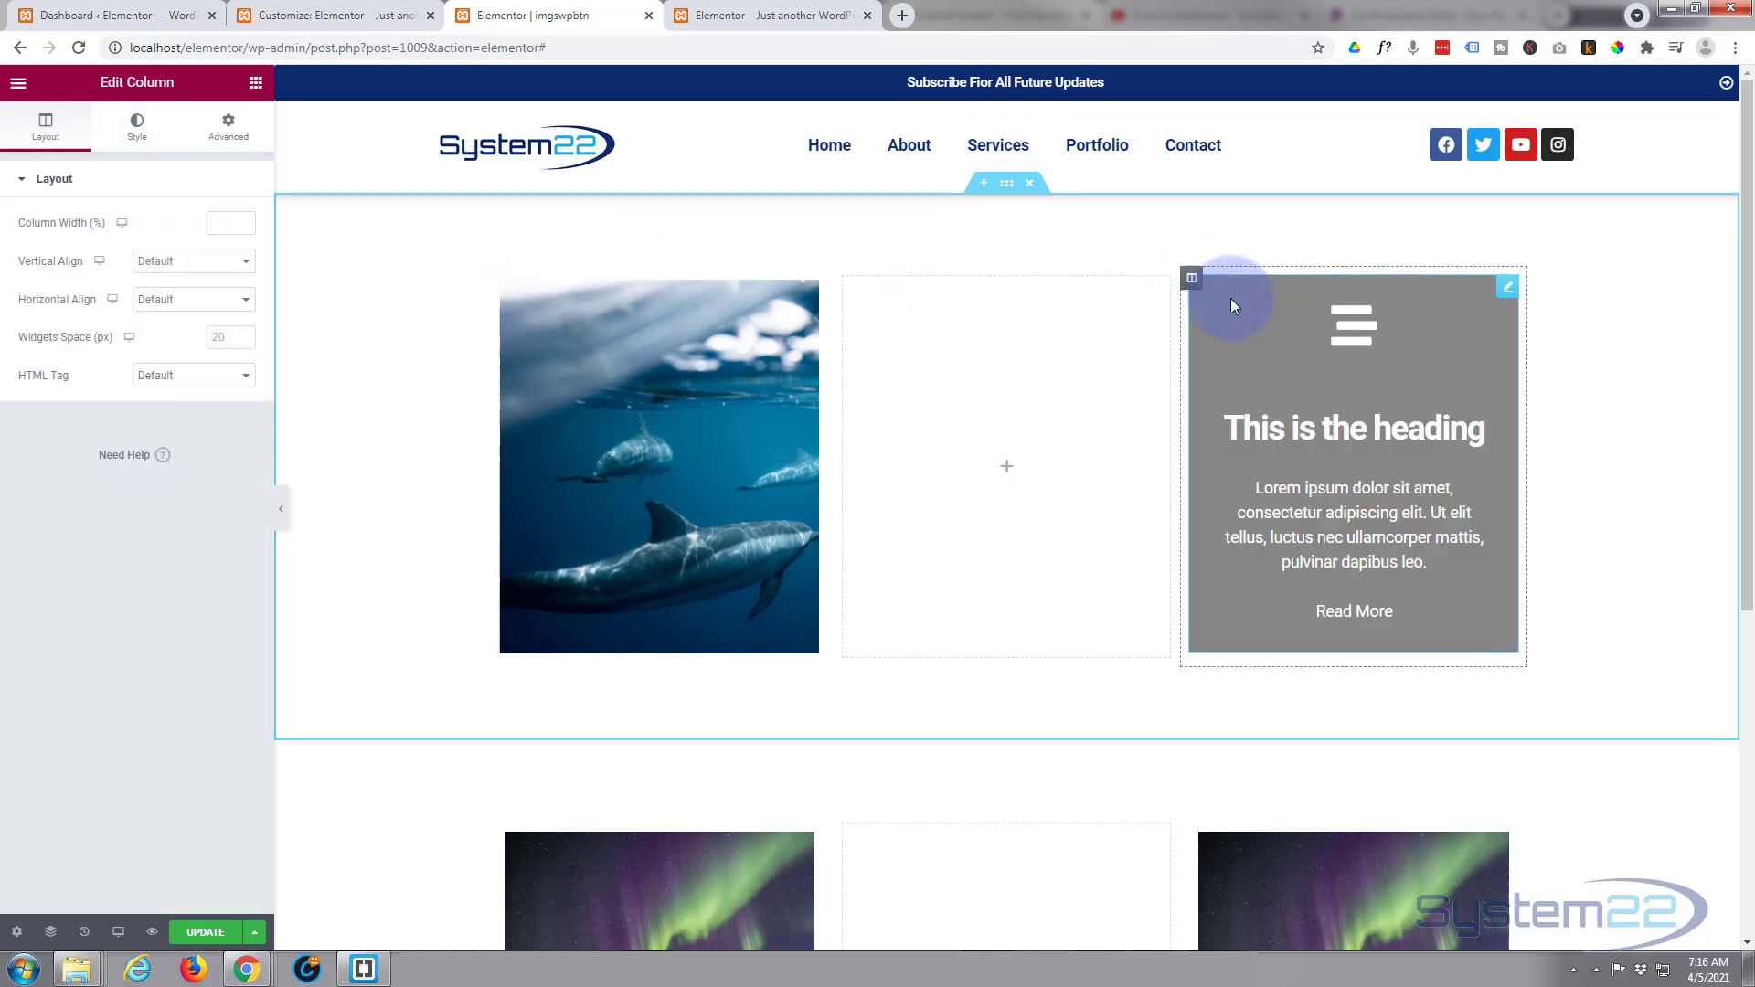
pyautogui.click(236, 137)
pyautogui.click(31, 317)
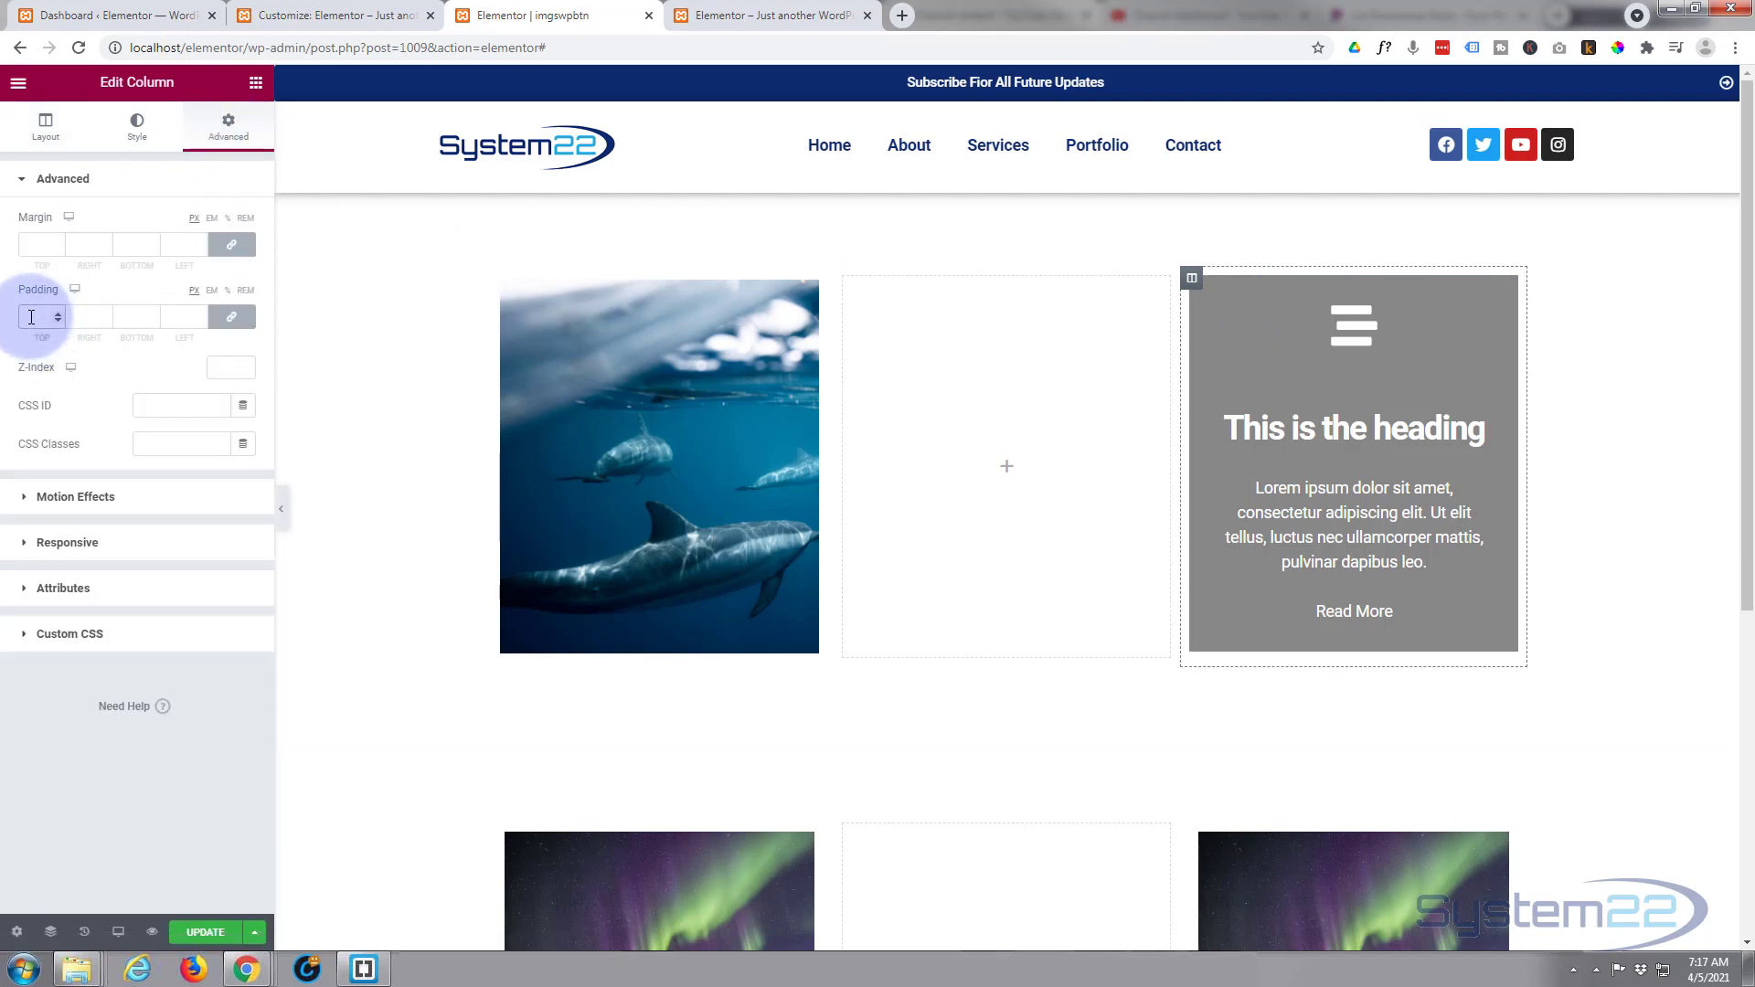
pyautogui.write('0')
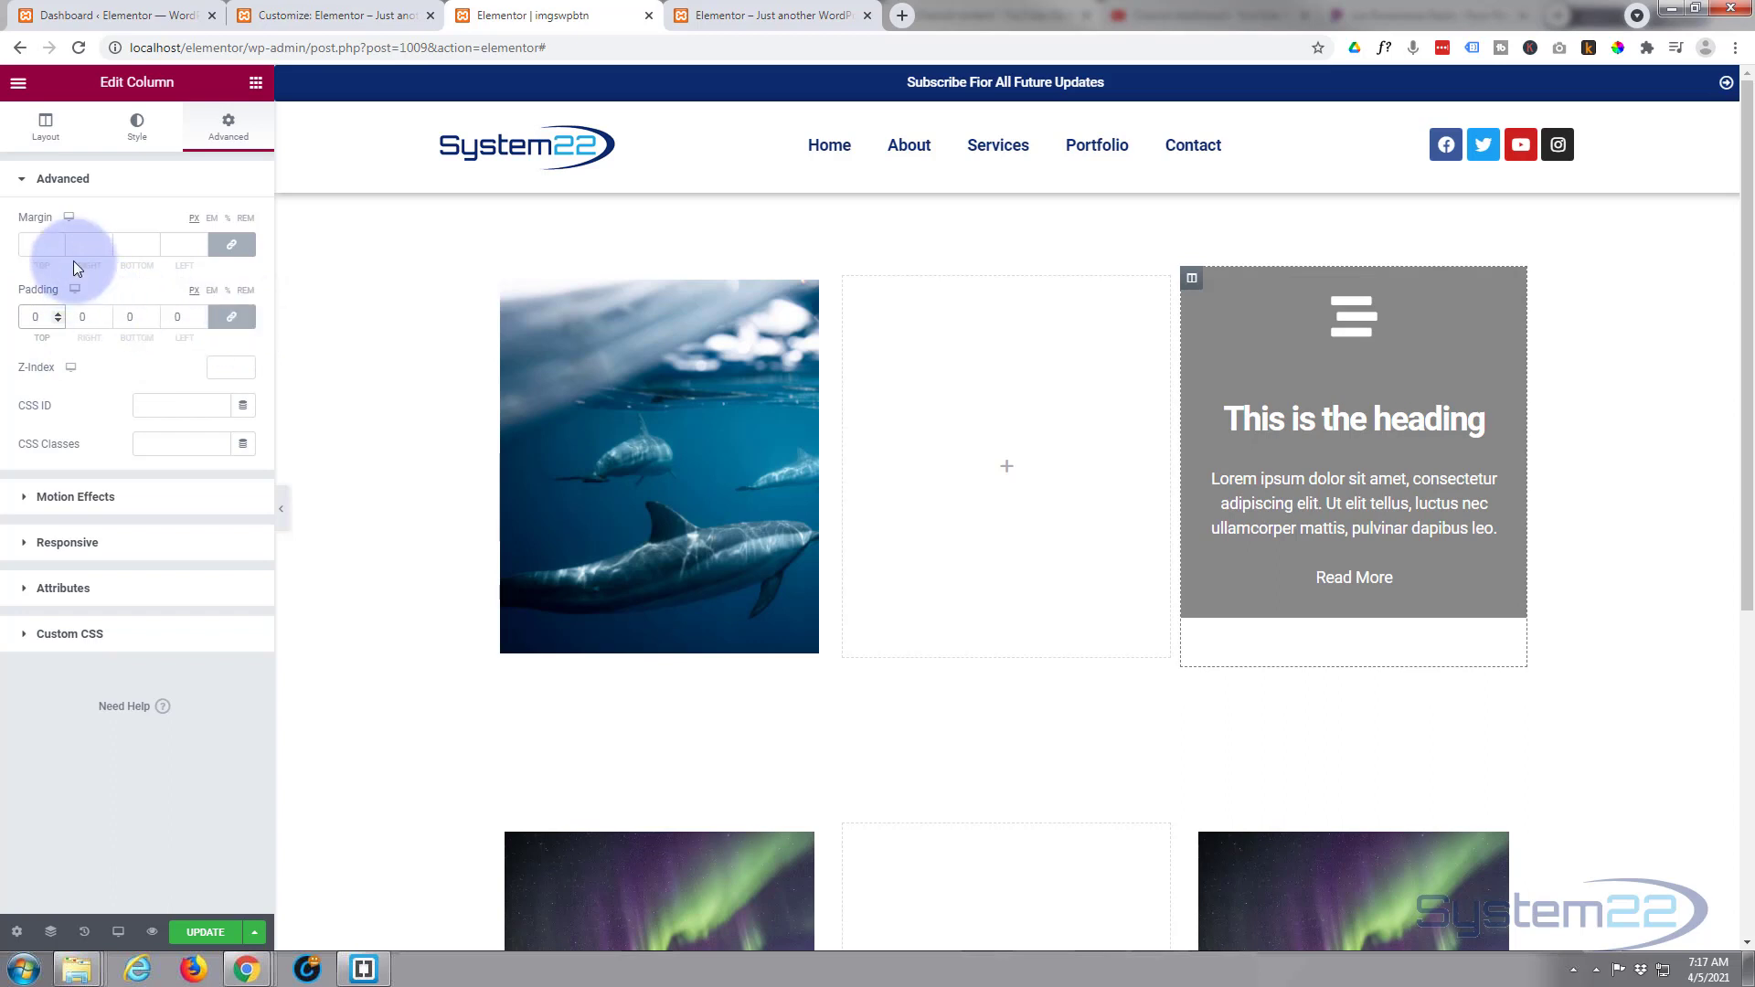
pyautogui.click(34, 244)
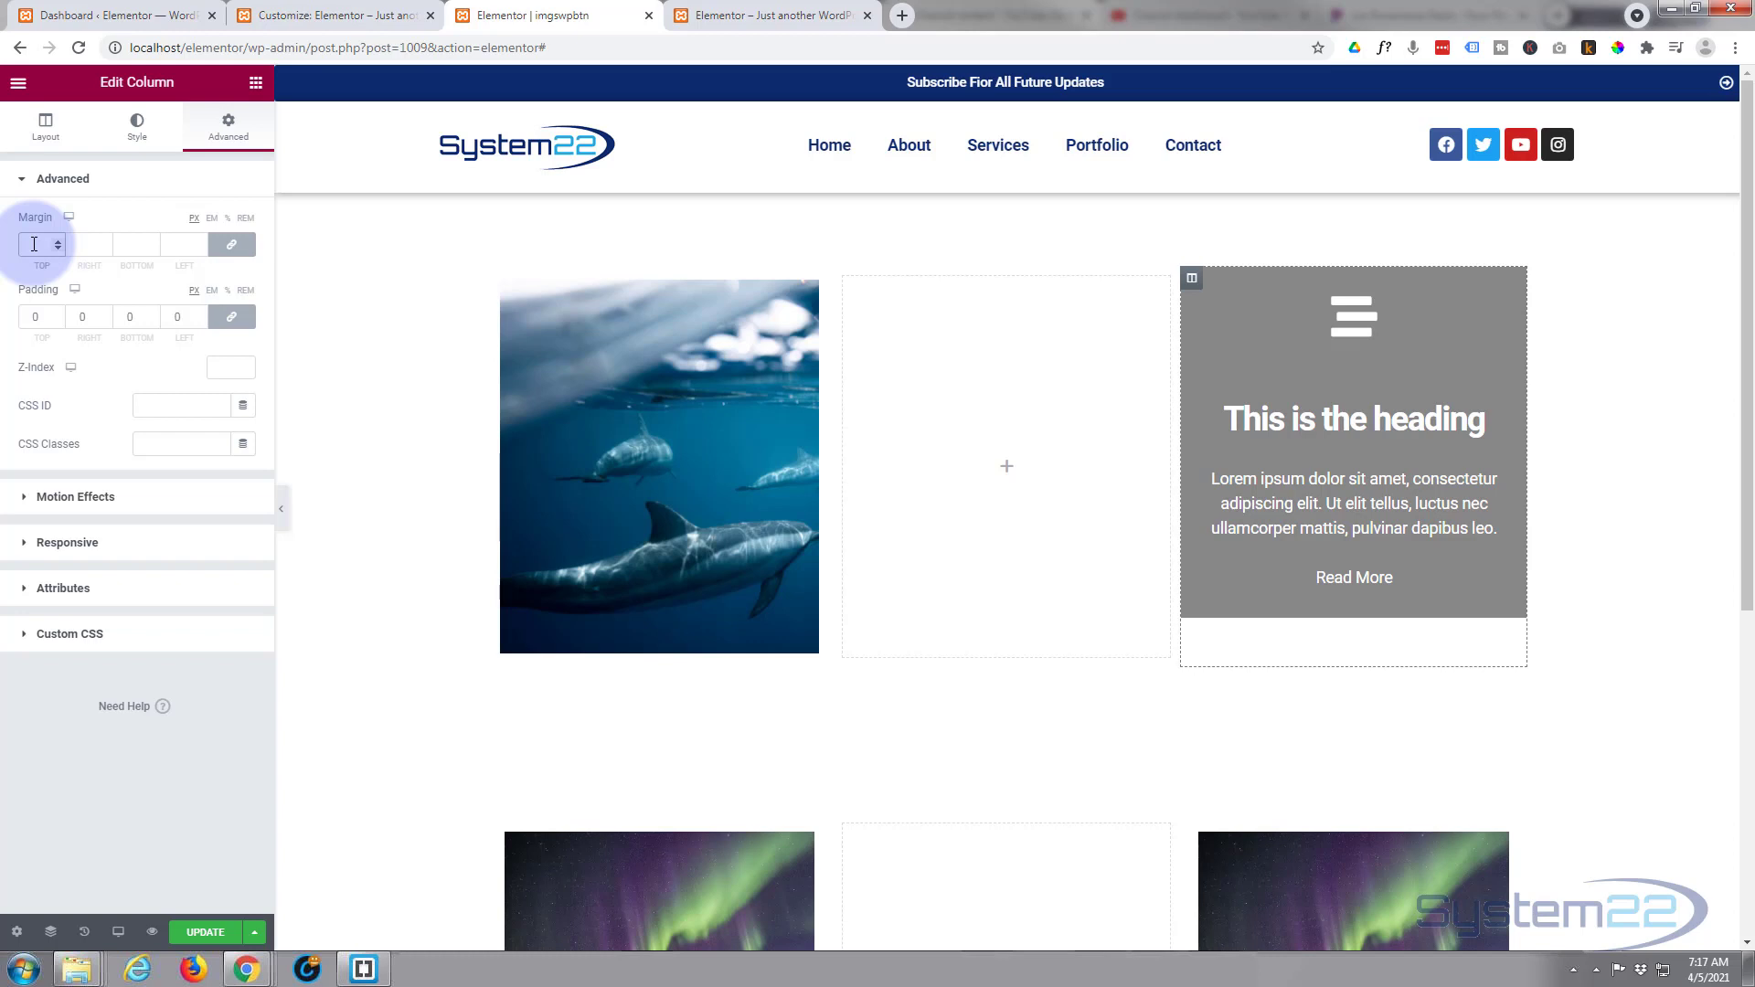
pyautogui.write('15')
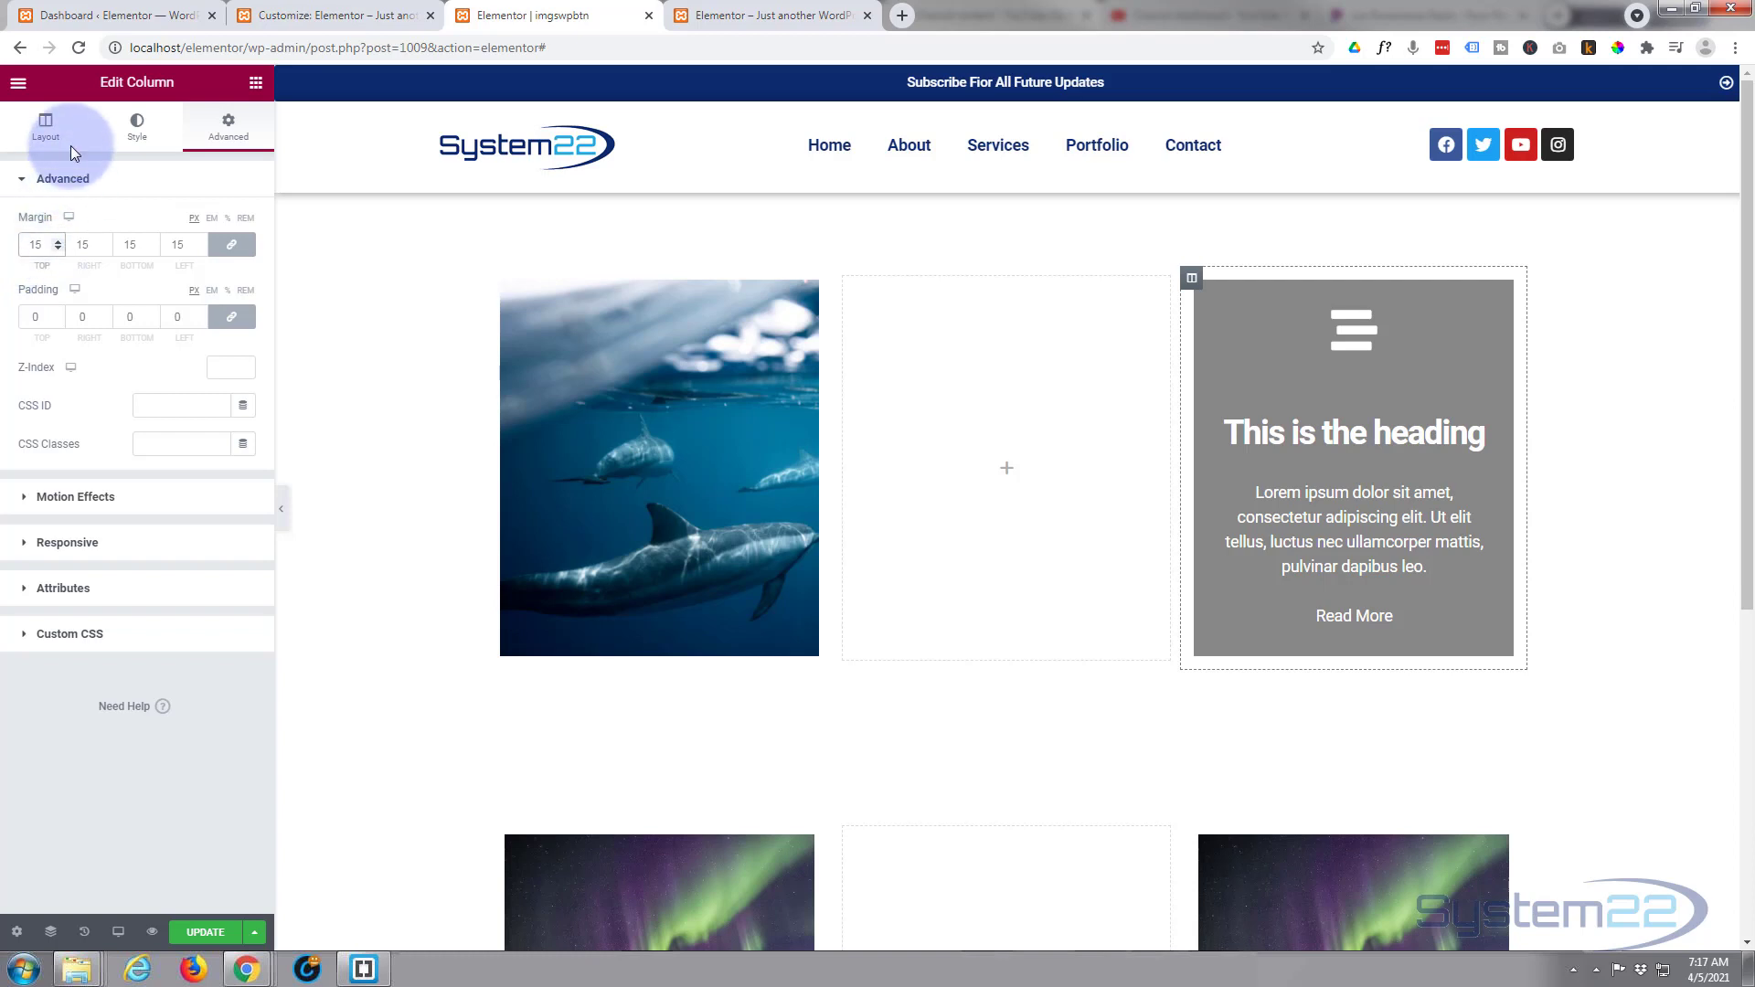
# Give the column a Classic background using pod-sq.jpg from the Media Library
pyautogui.click(137, 134)
pyautogui.click(137, 133)
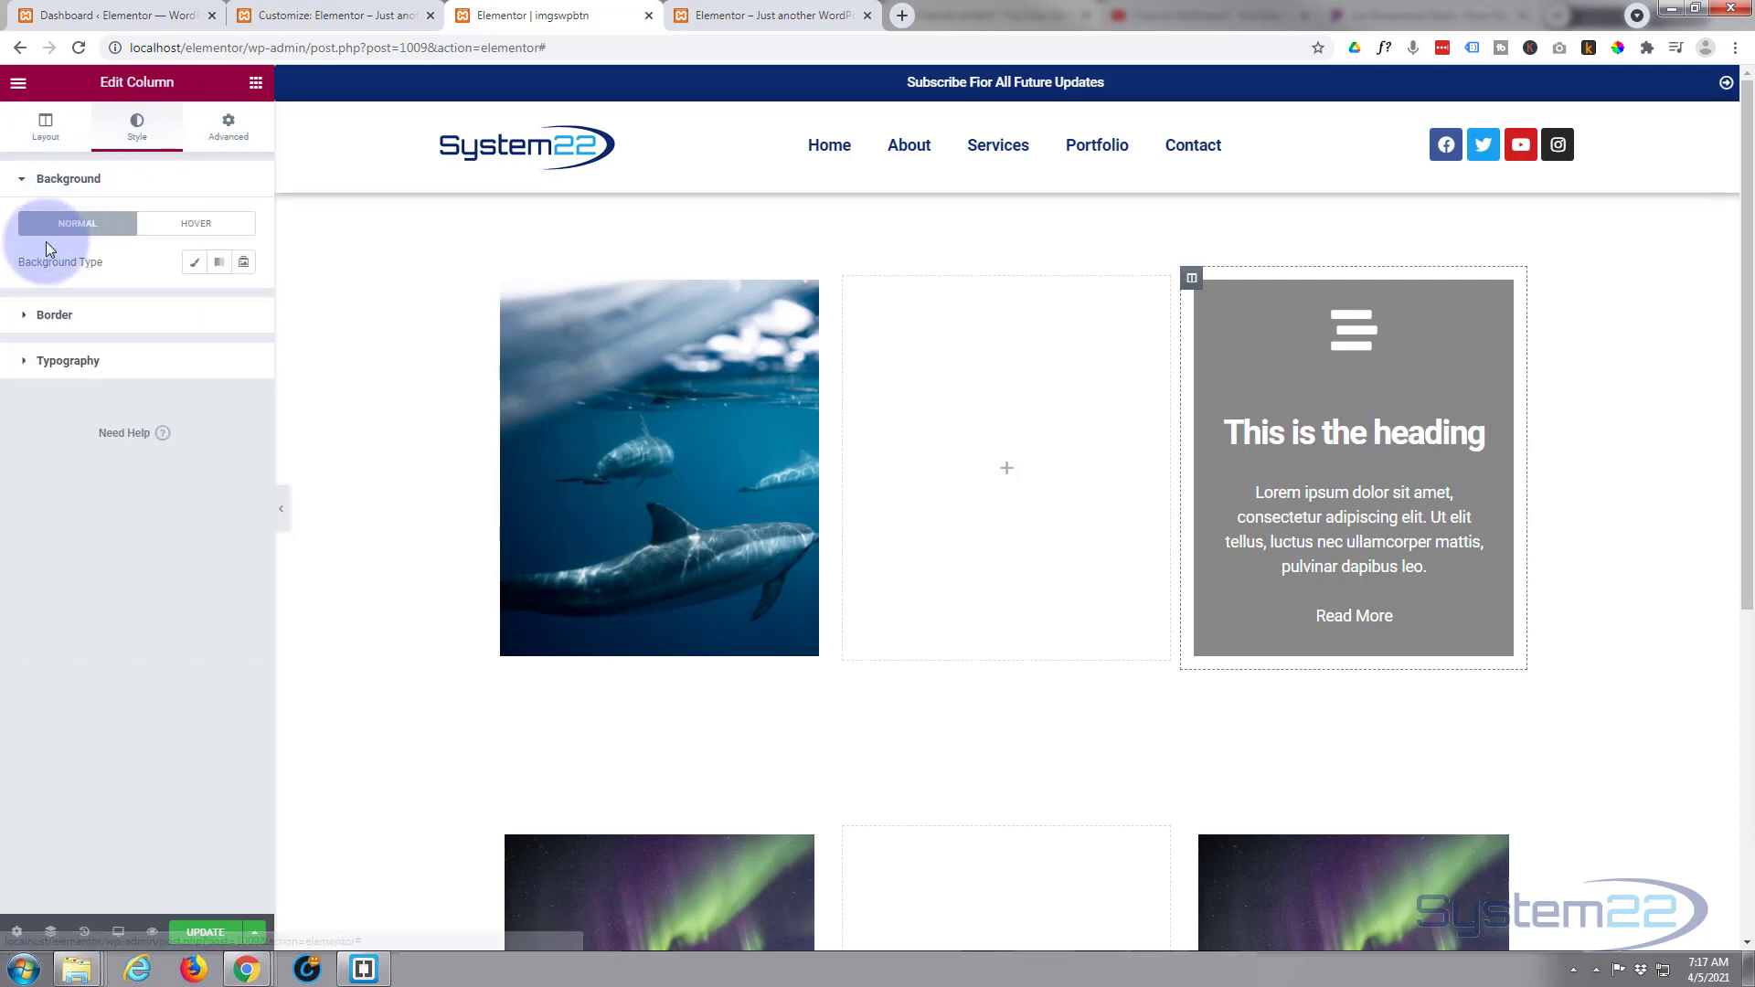
pyautogui.click(193, 263)
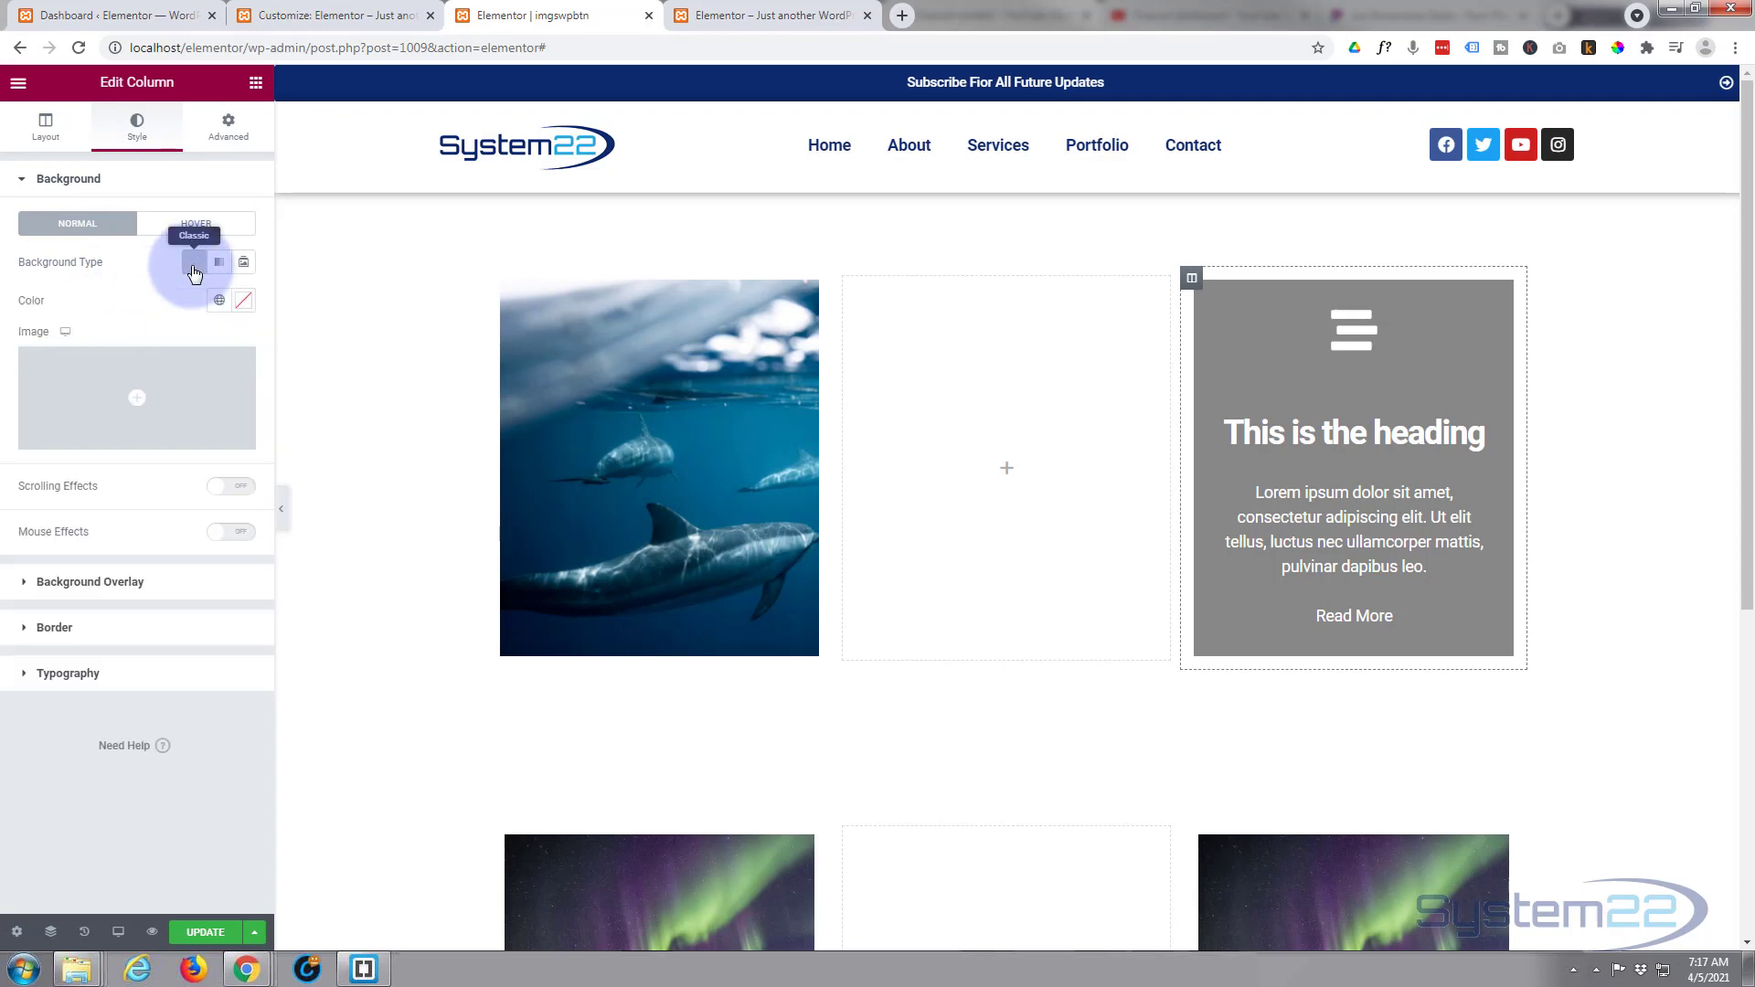
pyautogui.click(137, 407)
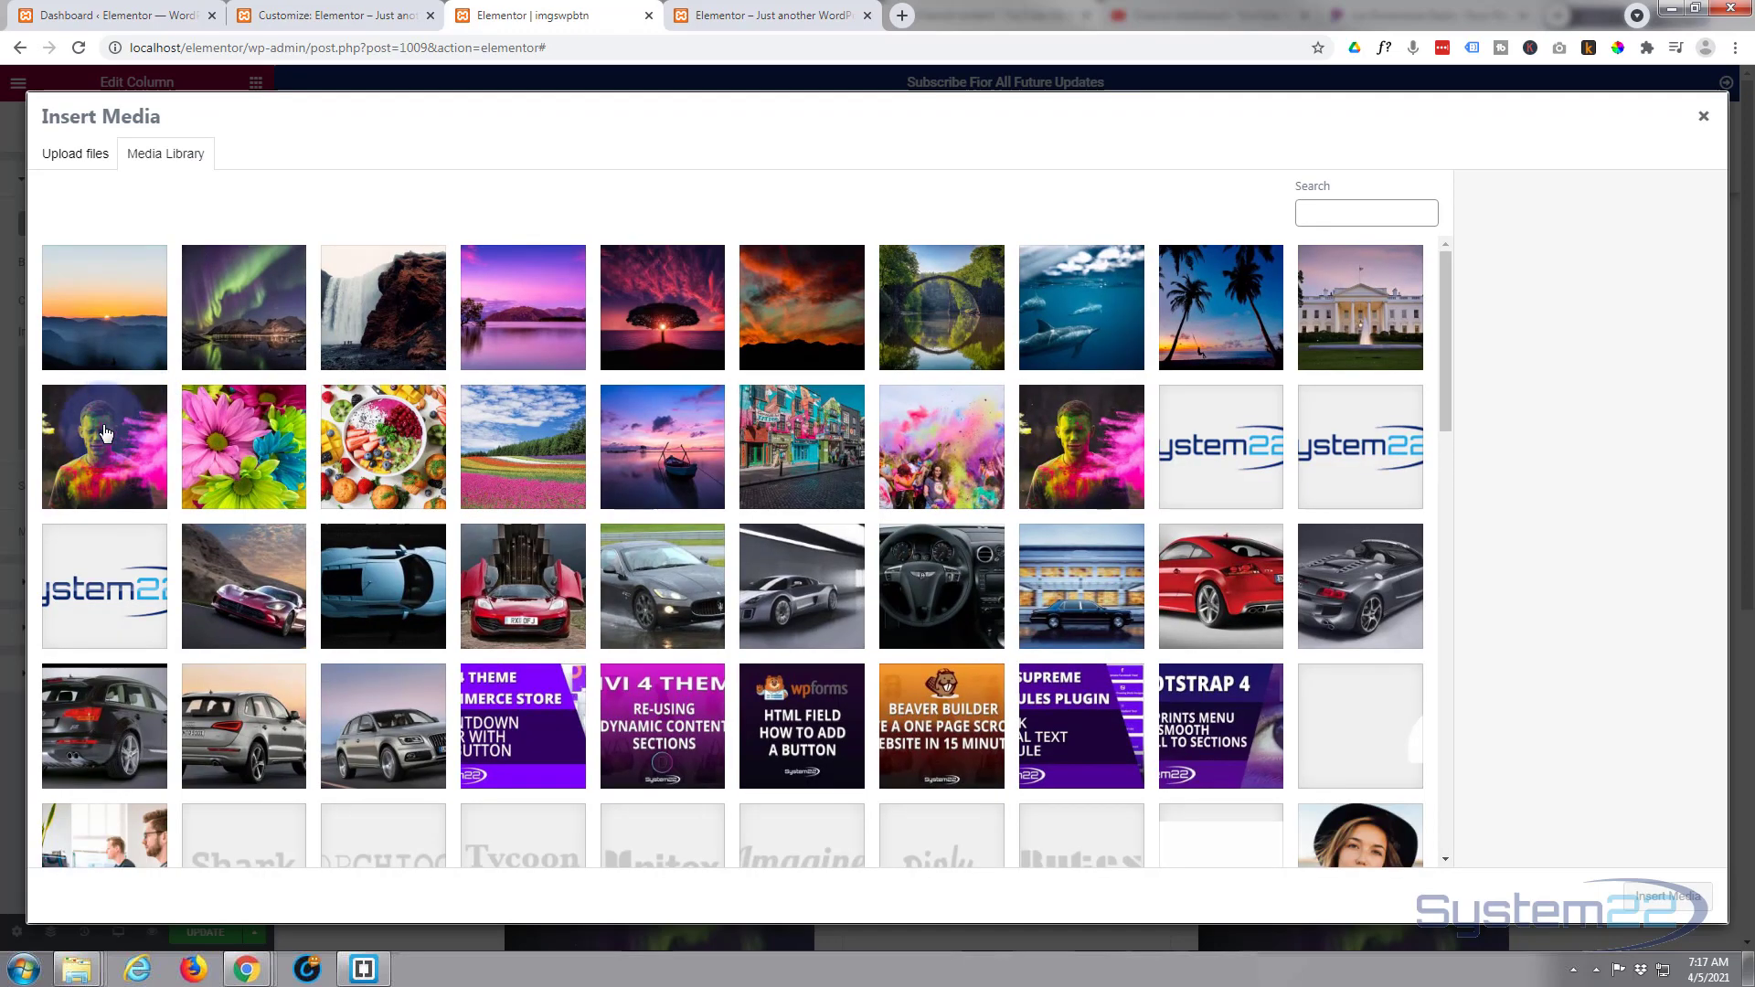
pyautogui.click(137, 409)
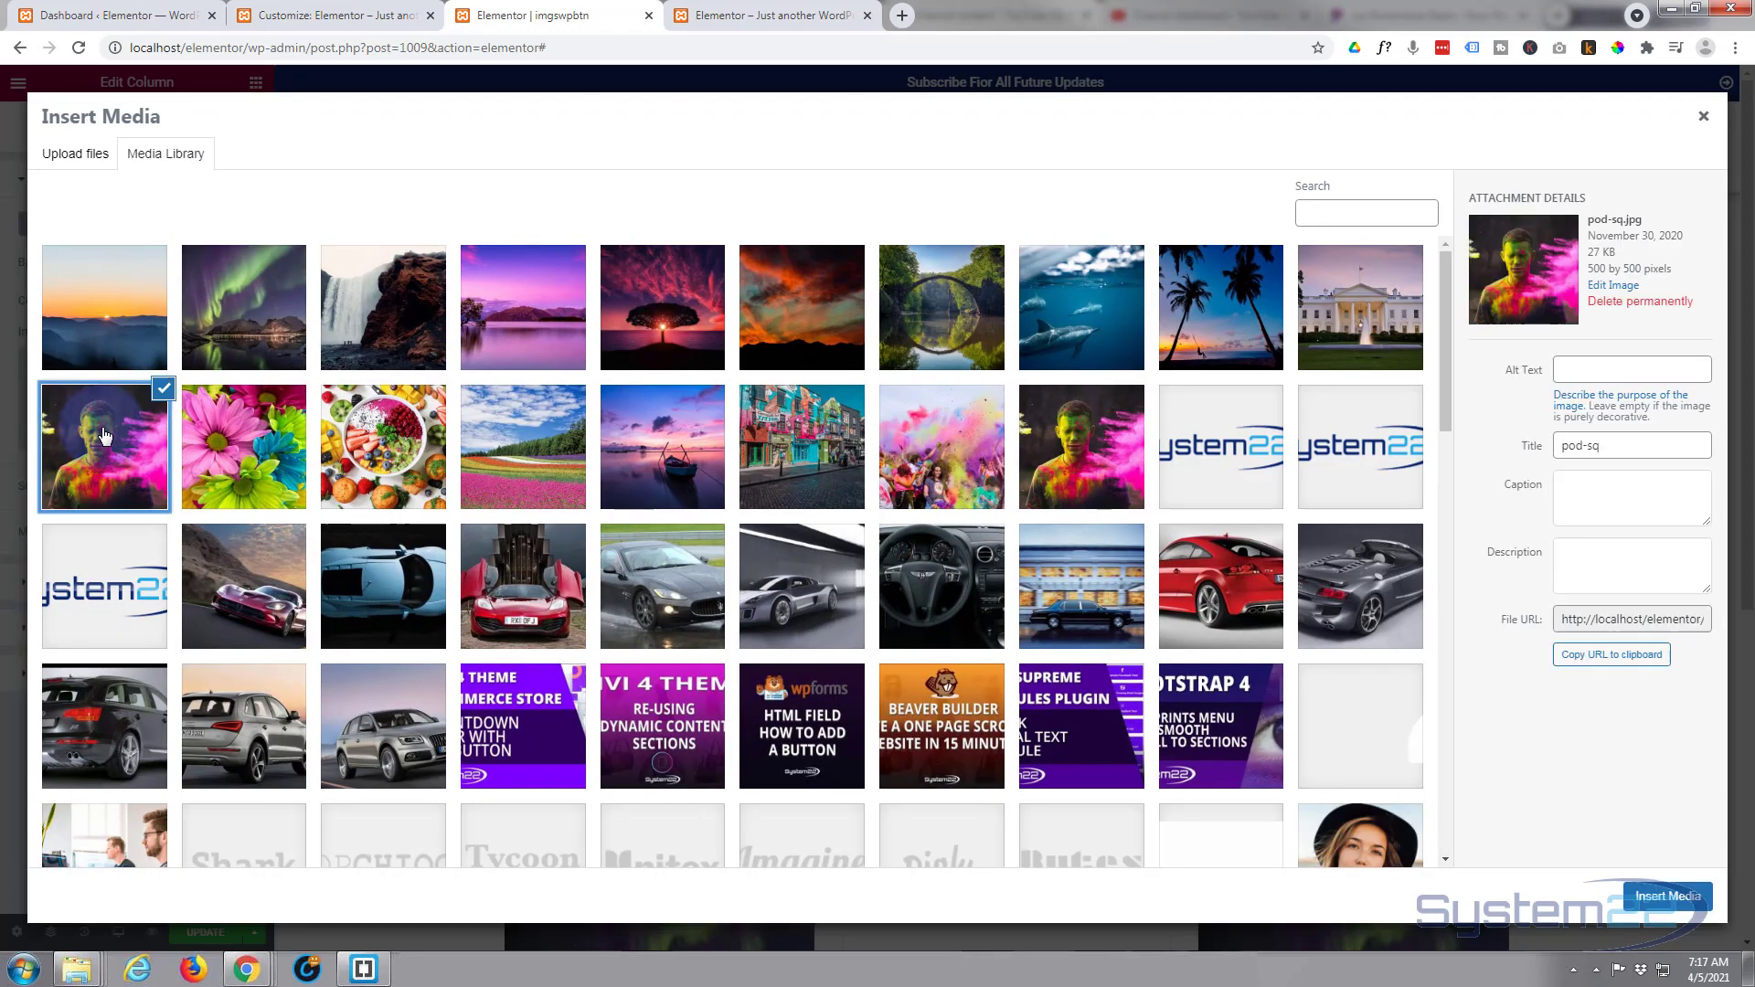
pyautogui.click(1659, 896)
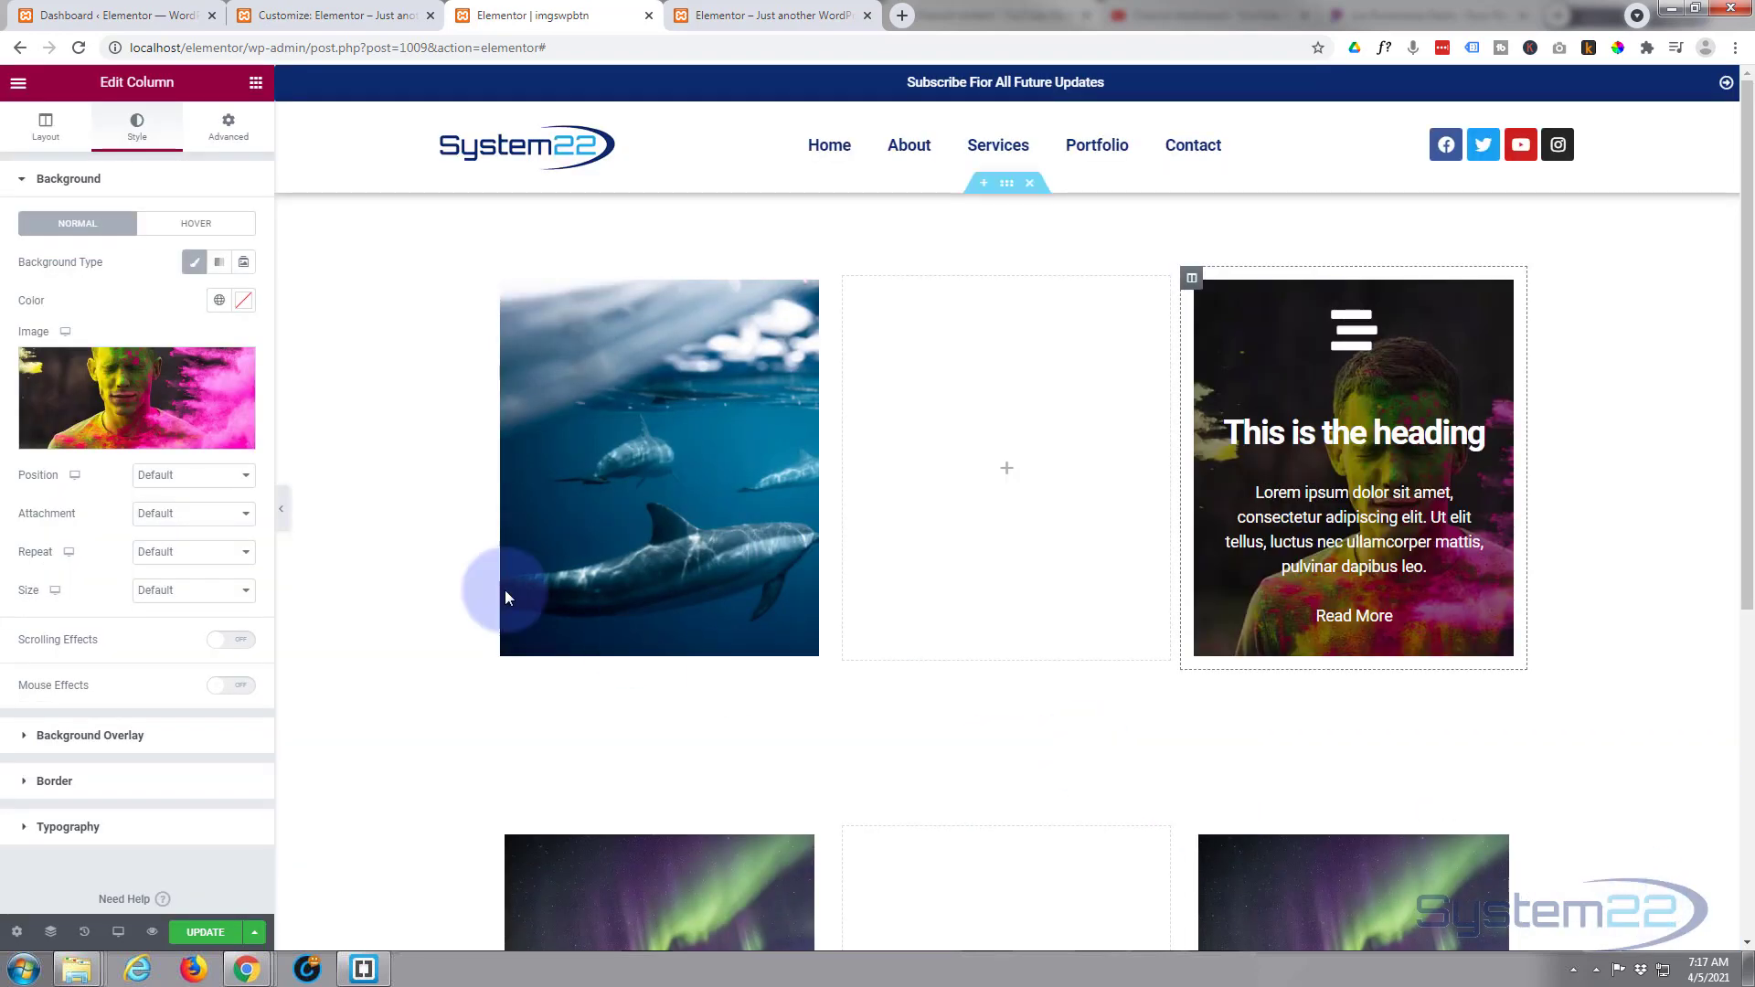
# Set the background image to No-repeat and Cover size, keeping default position and attachment
pyautogui.click(188, 476)
pyautogui.click(111, 518)
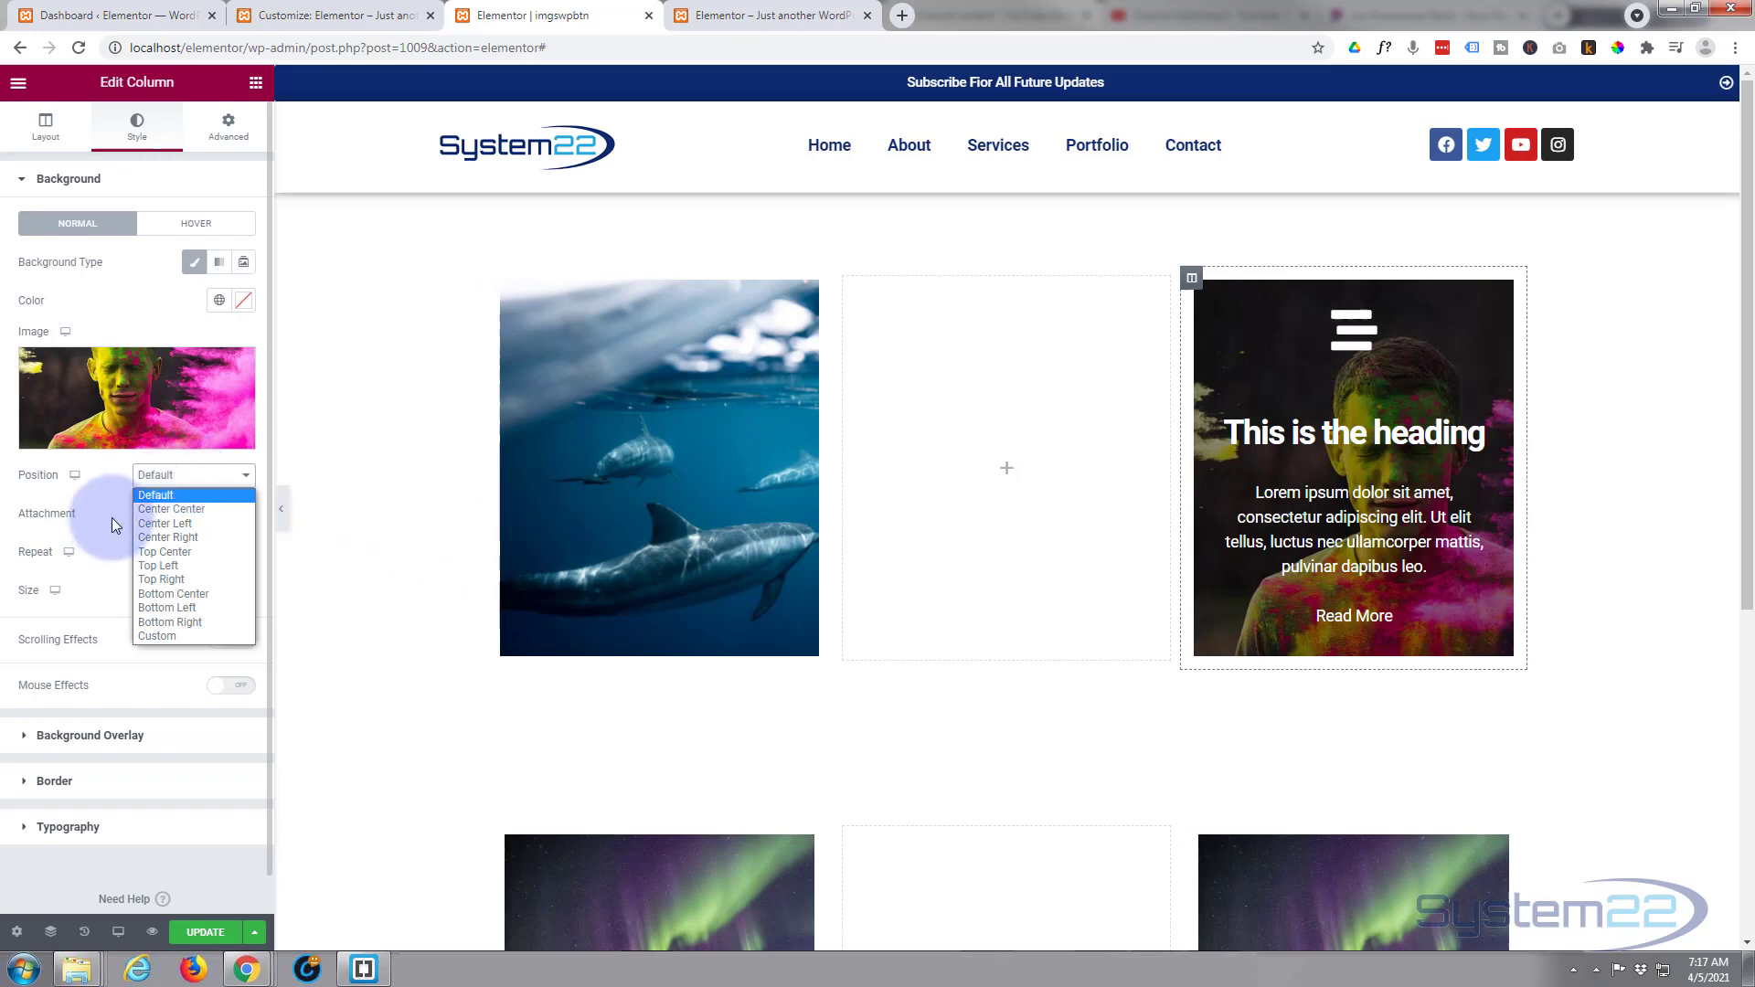
pyautogui.click(195, 515)
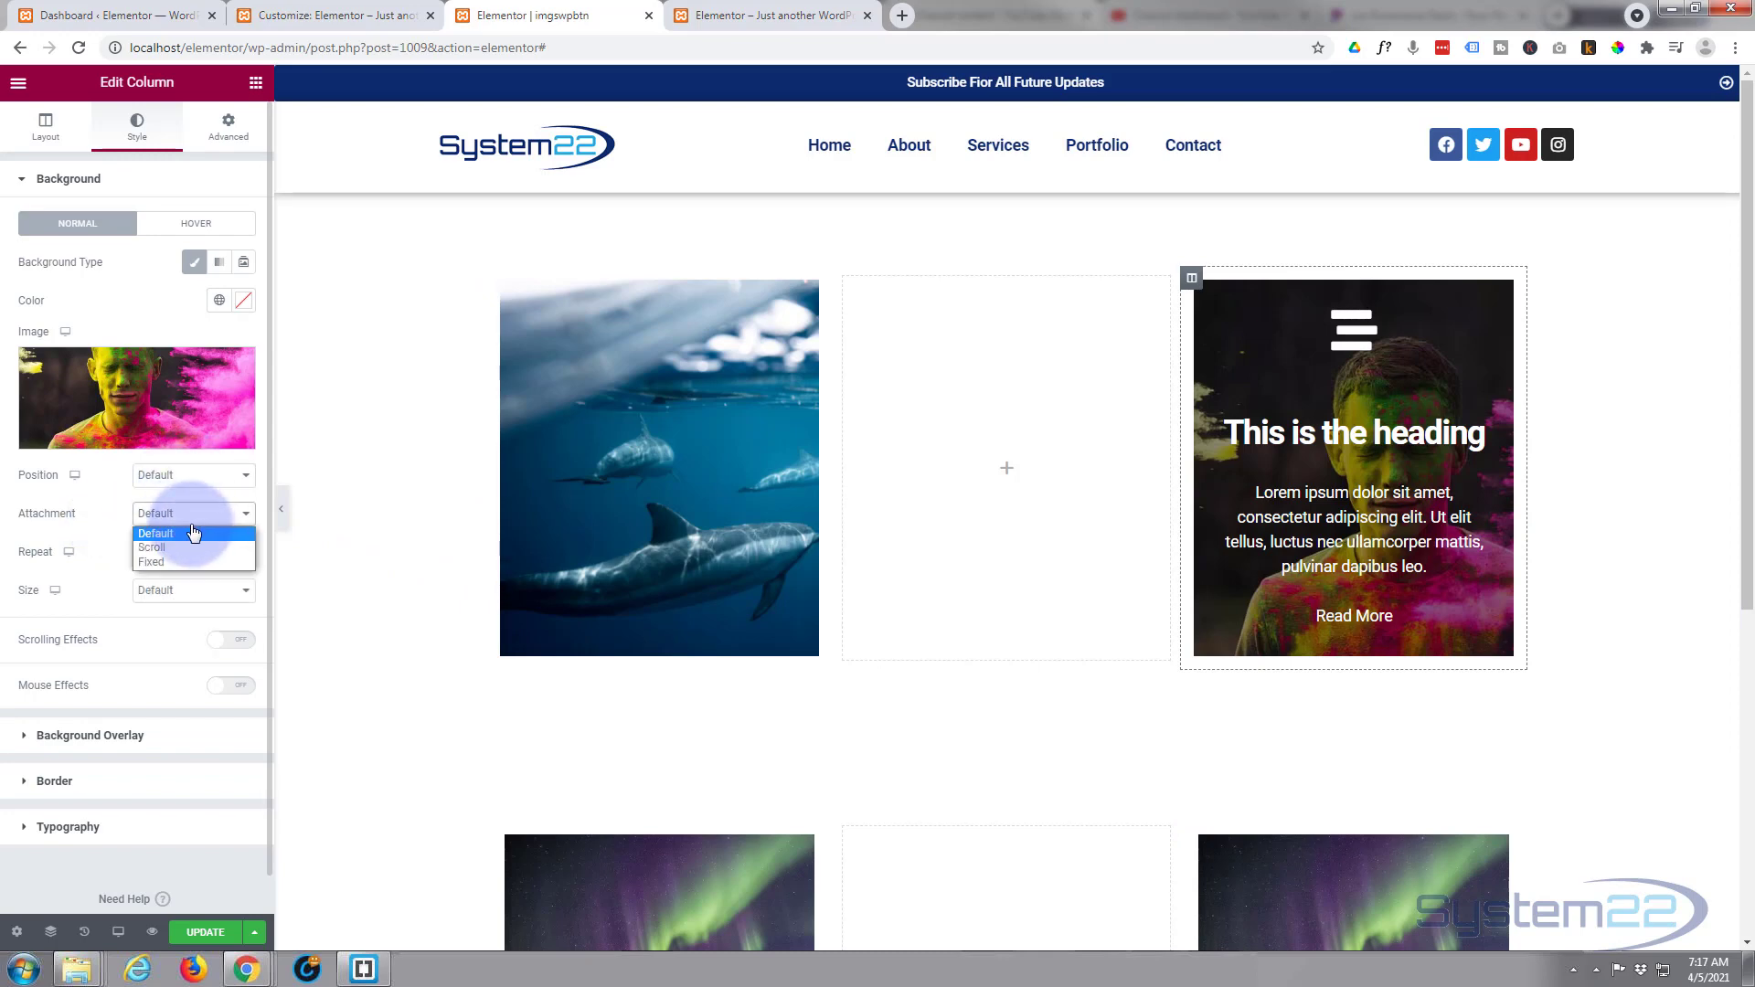
pyautogui.click(108, 514)
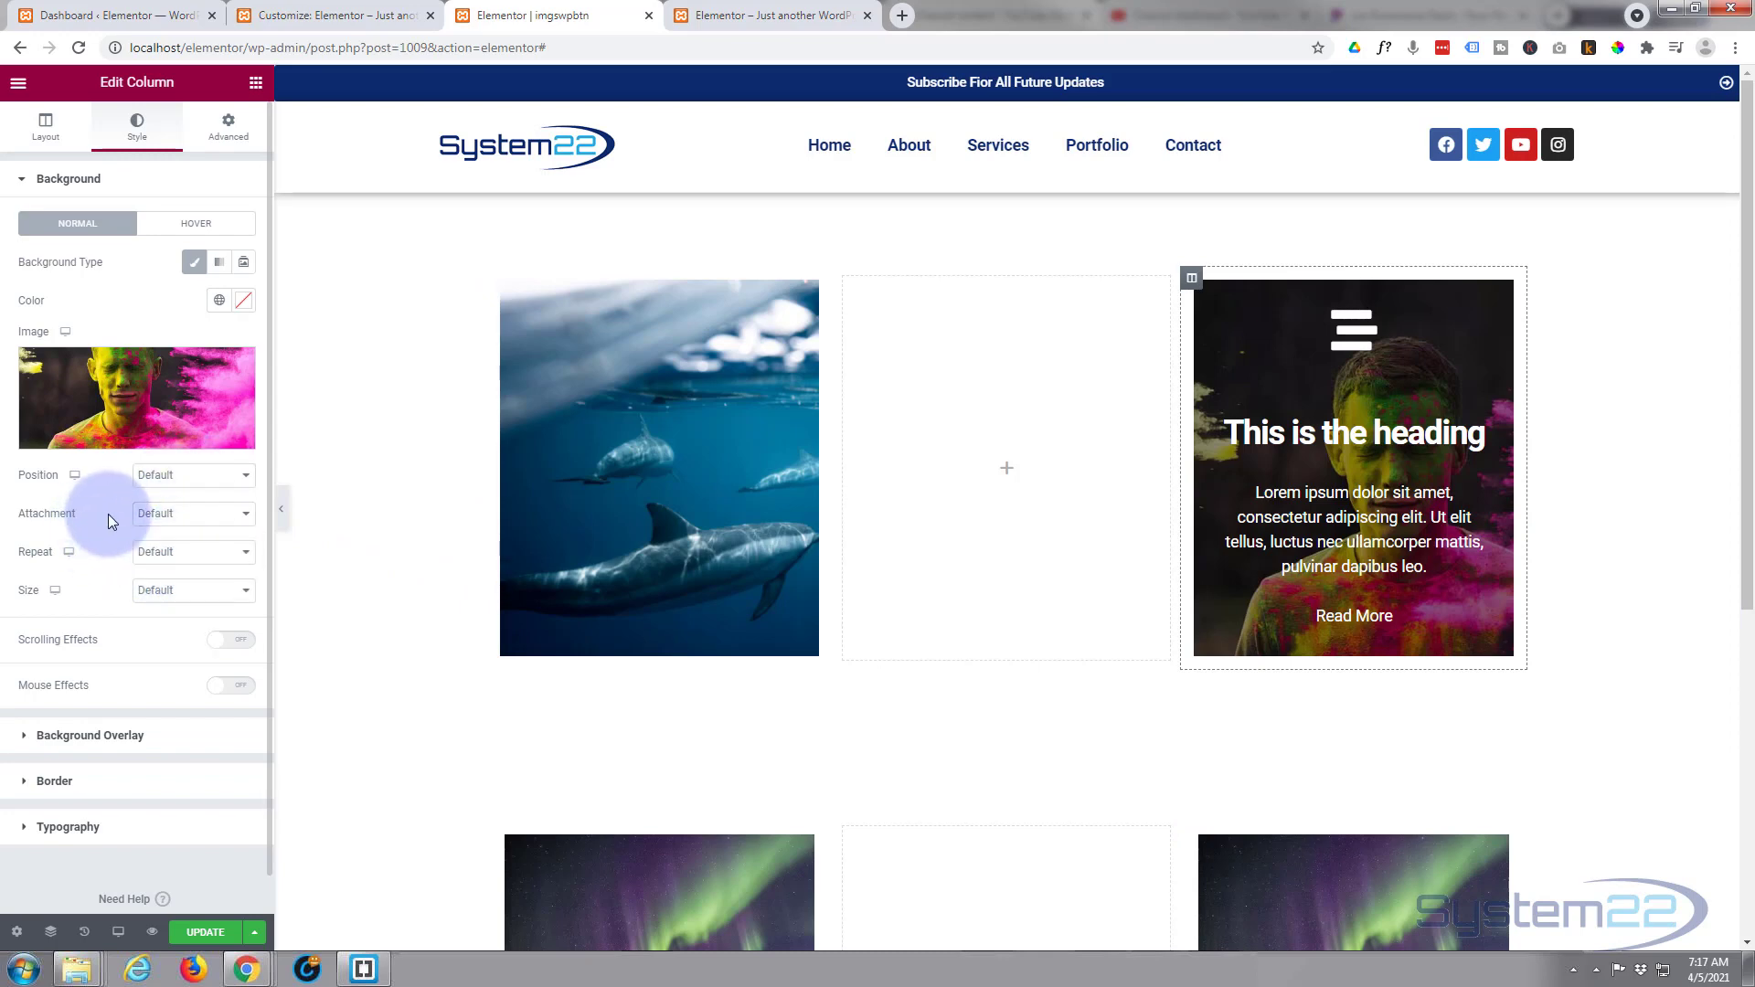
pyautogui.click(189, 556)
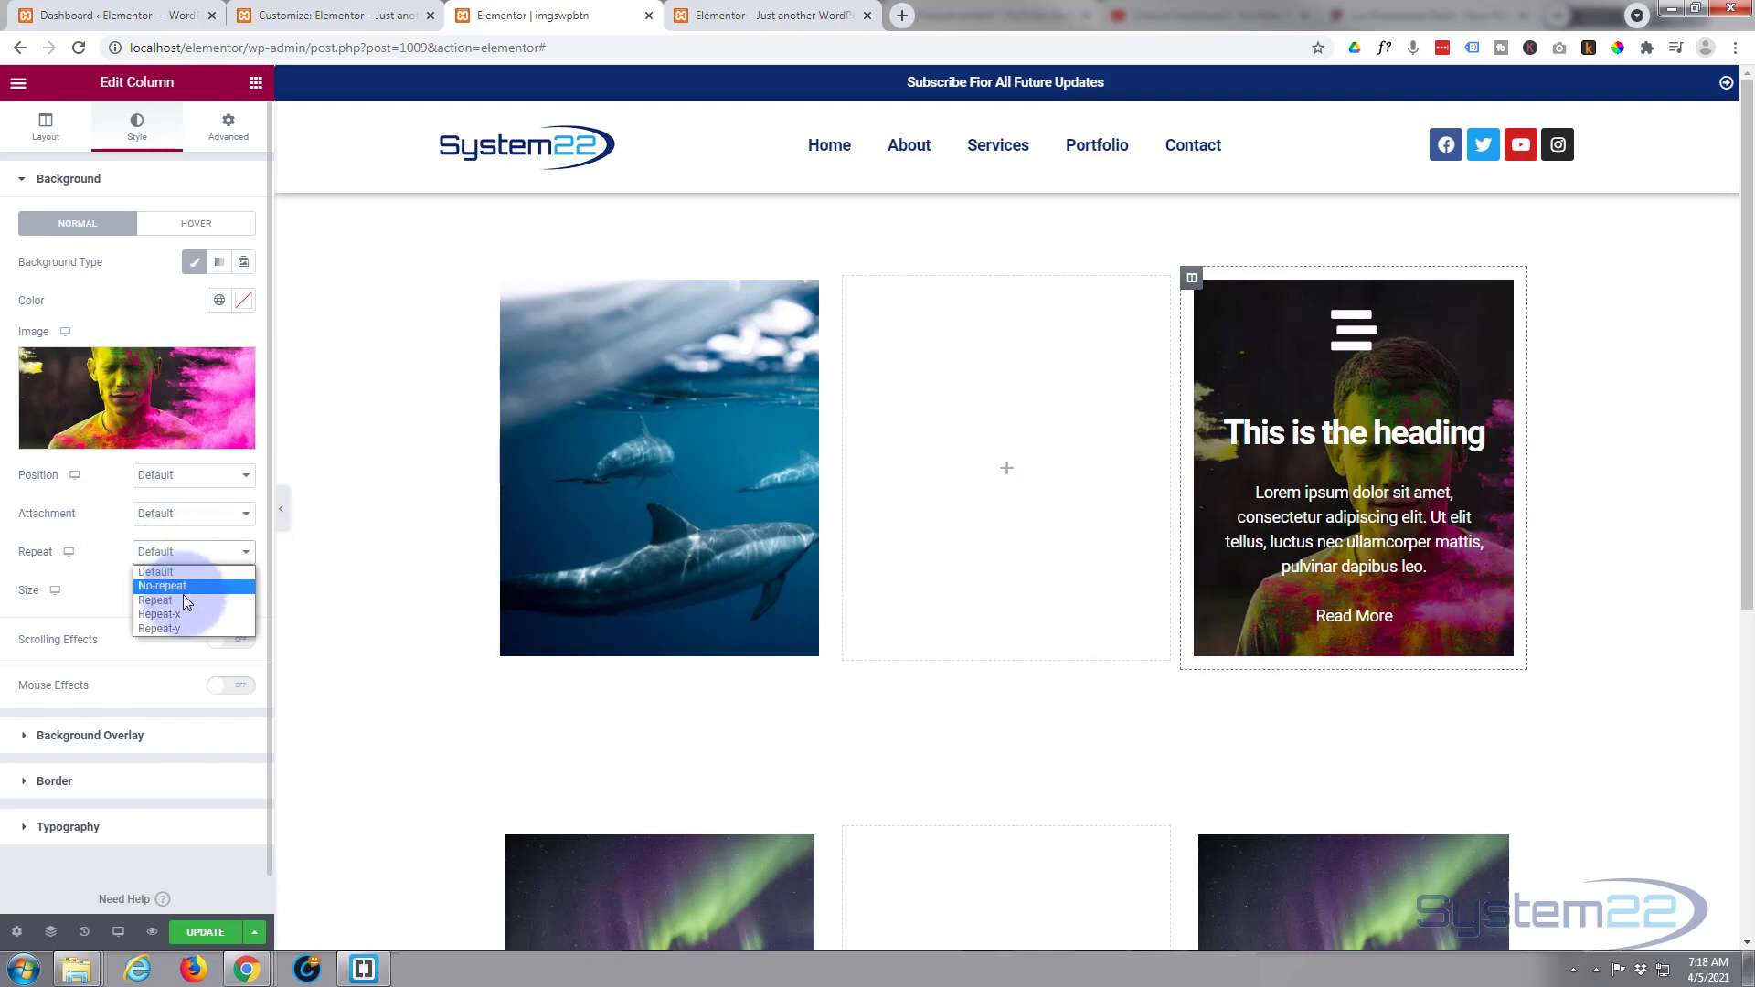
pyautogui.click(137, 586)
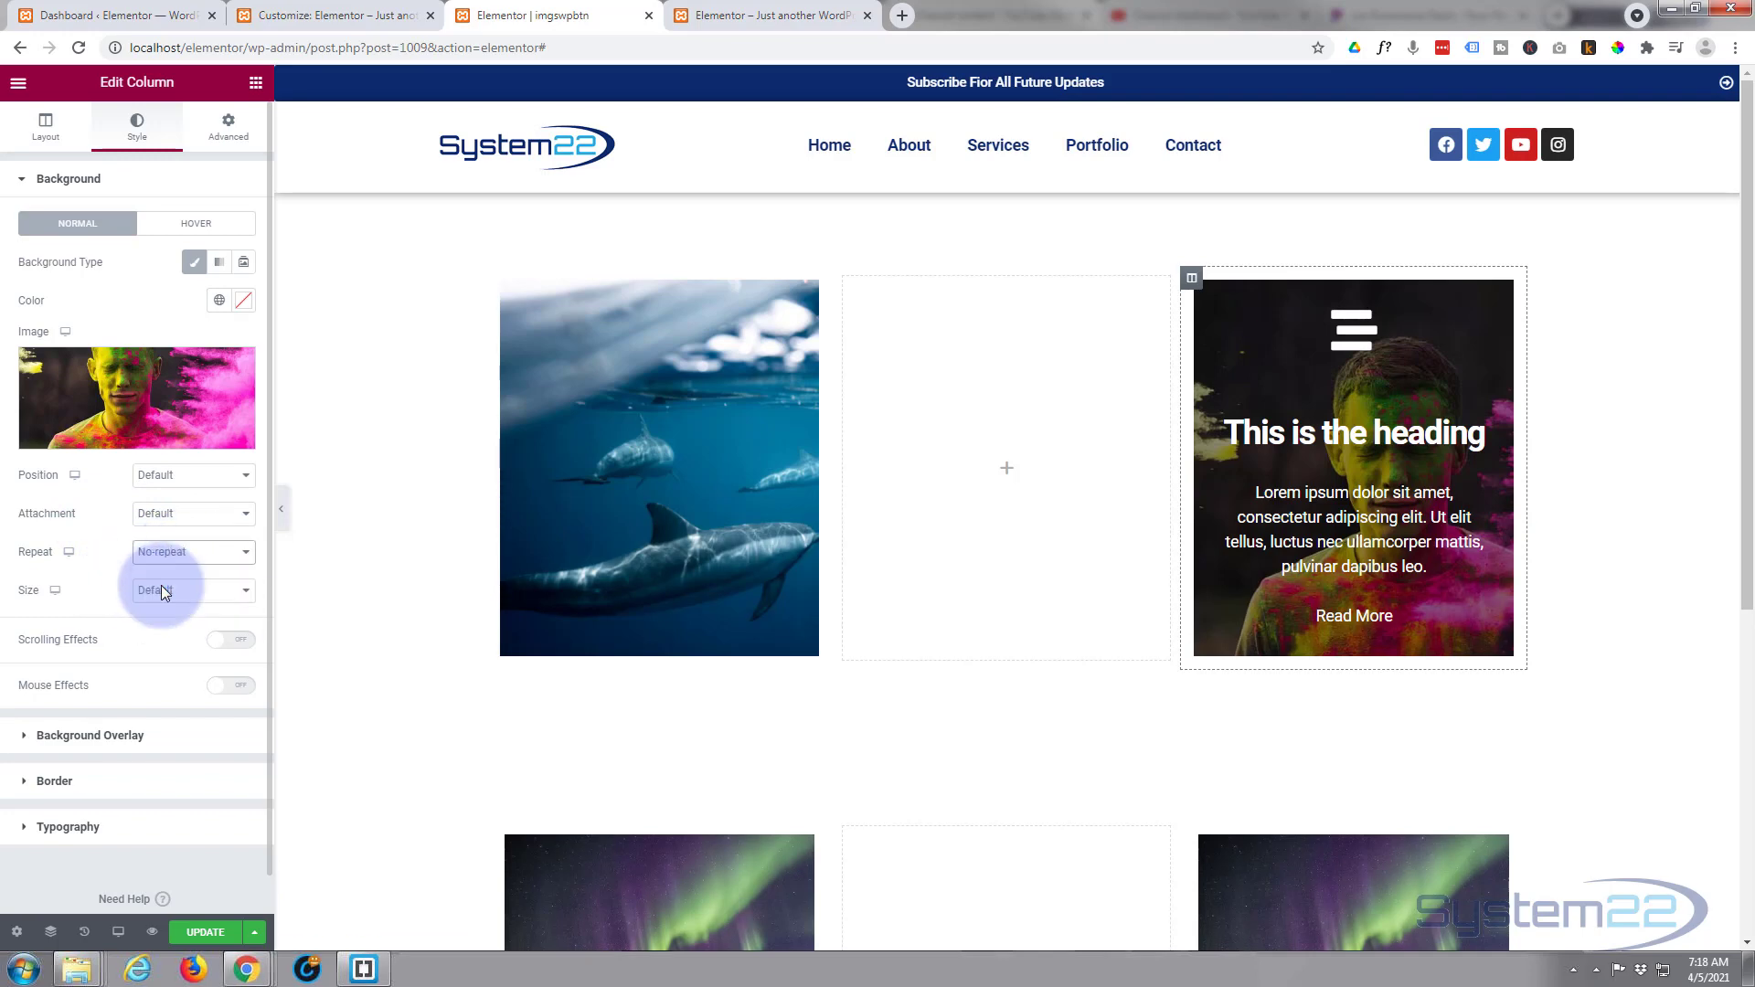
pyautogui.click(178, 592)
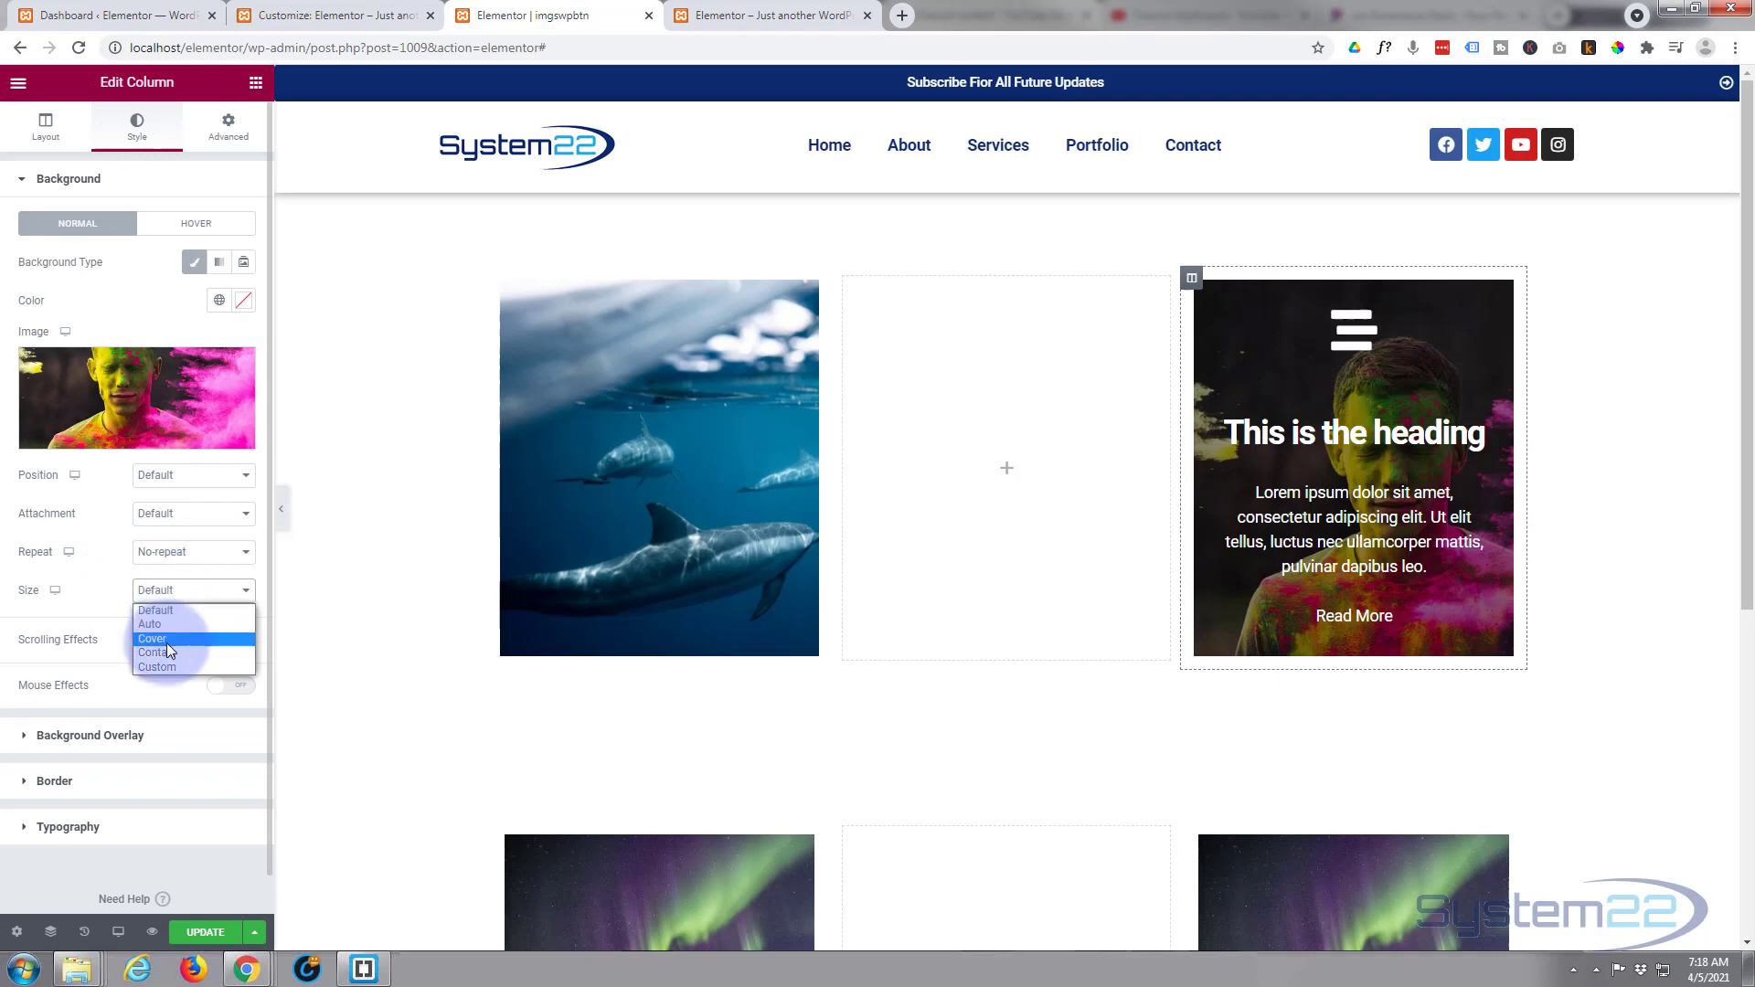
pyautogui.click(166, 641)
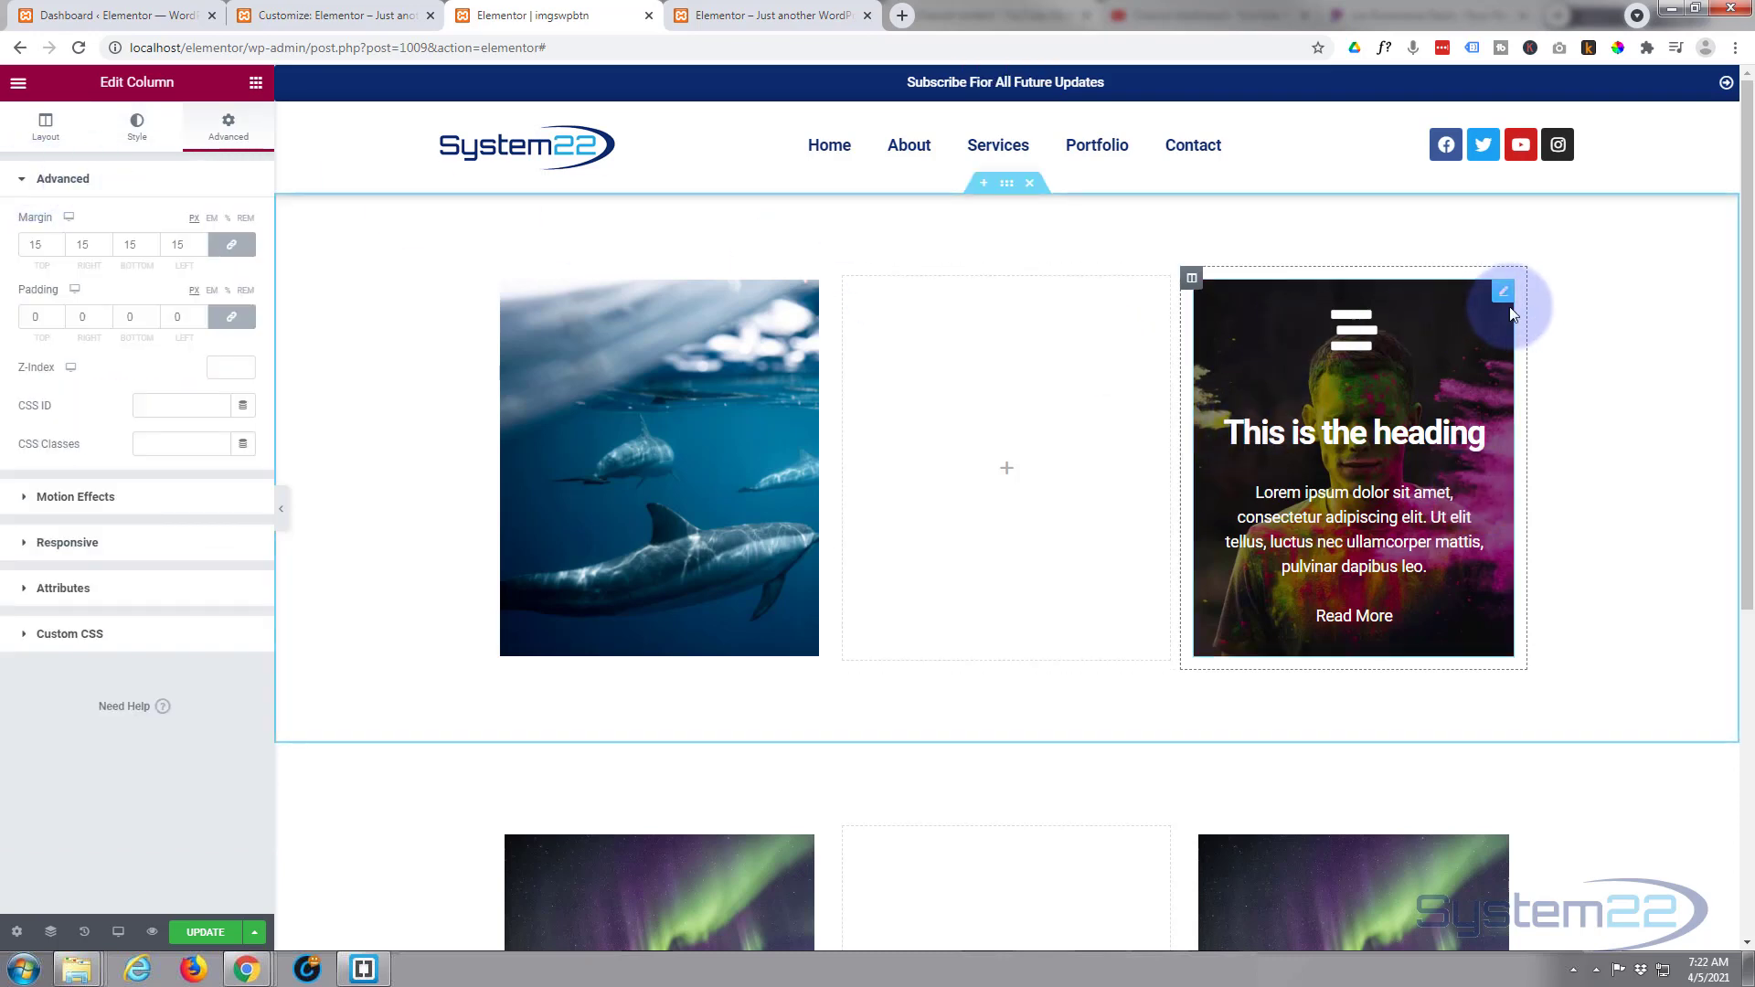
# Add the CSS class imzm to the icon box under Advanced, then expand its Custom CSS section
pyautogui.click(1504, 292)
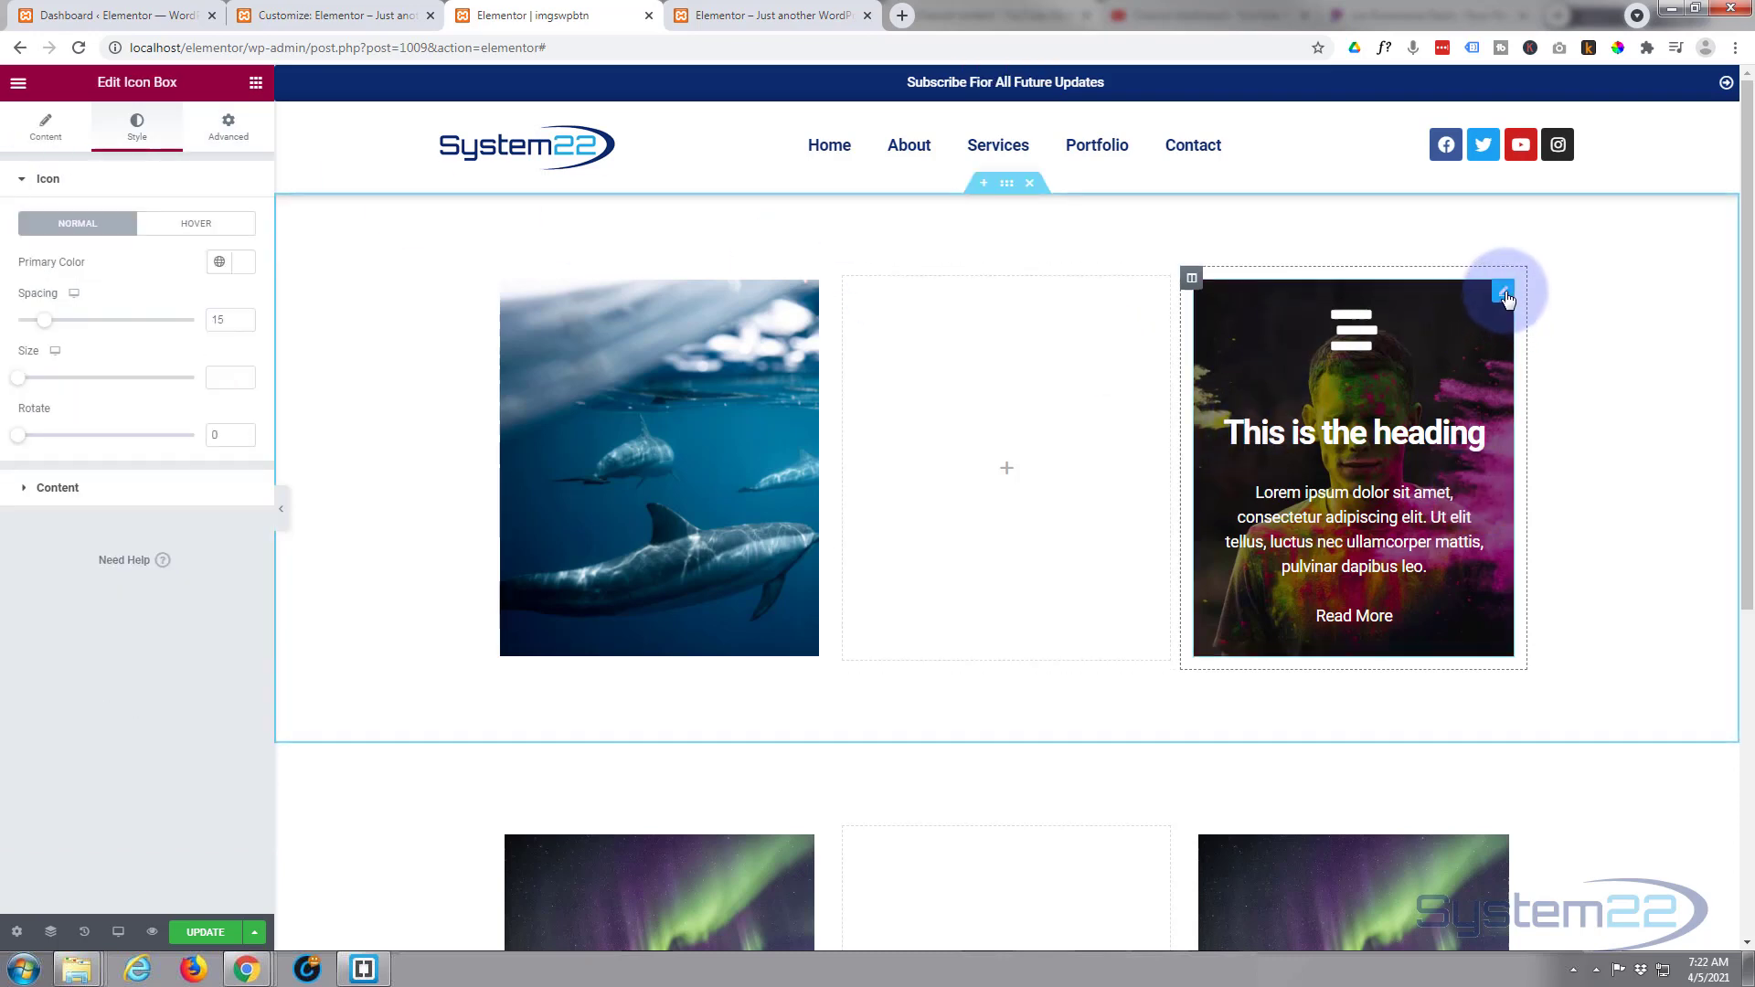
pyautogui.click(229, 133)
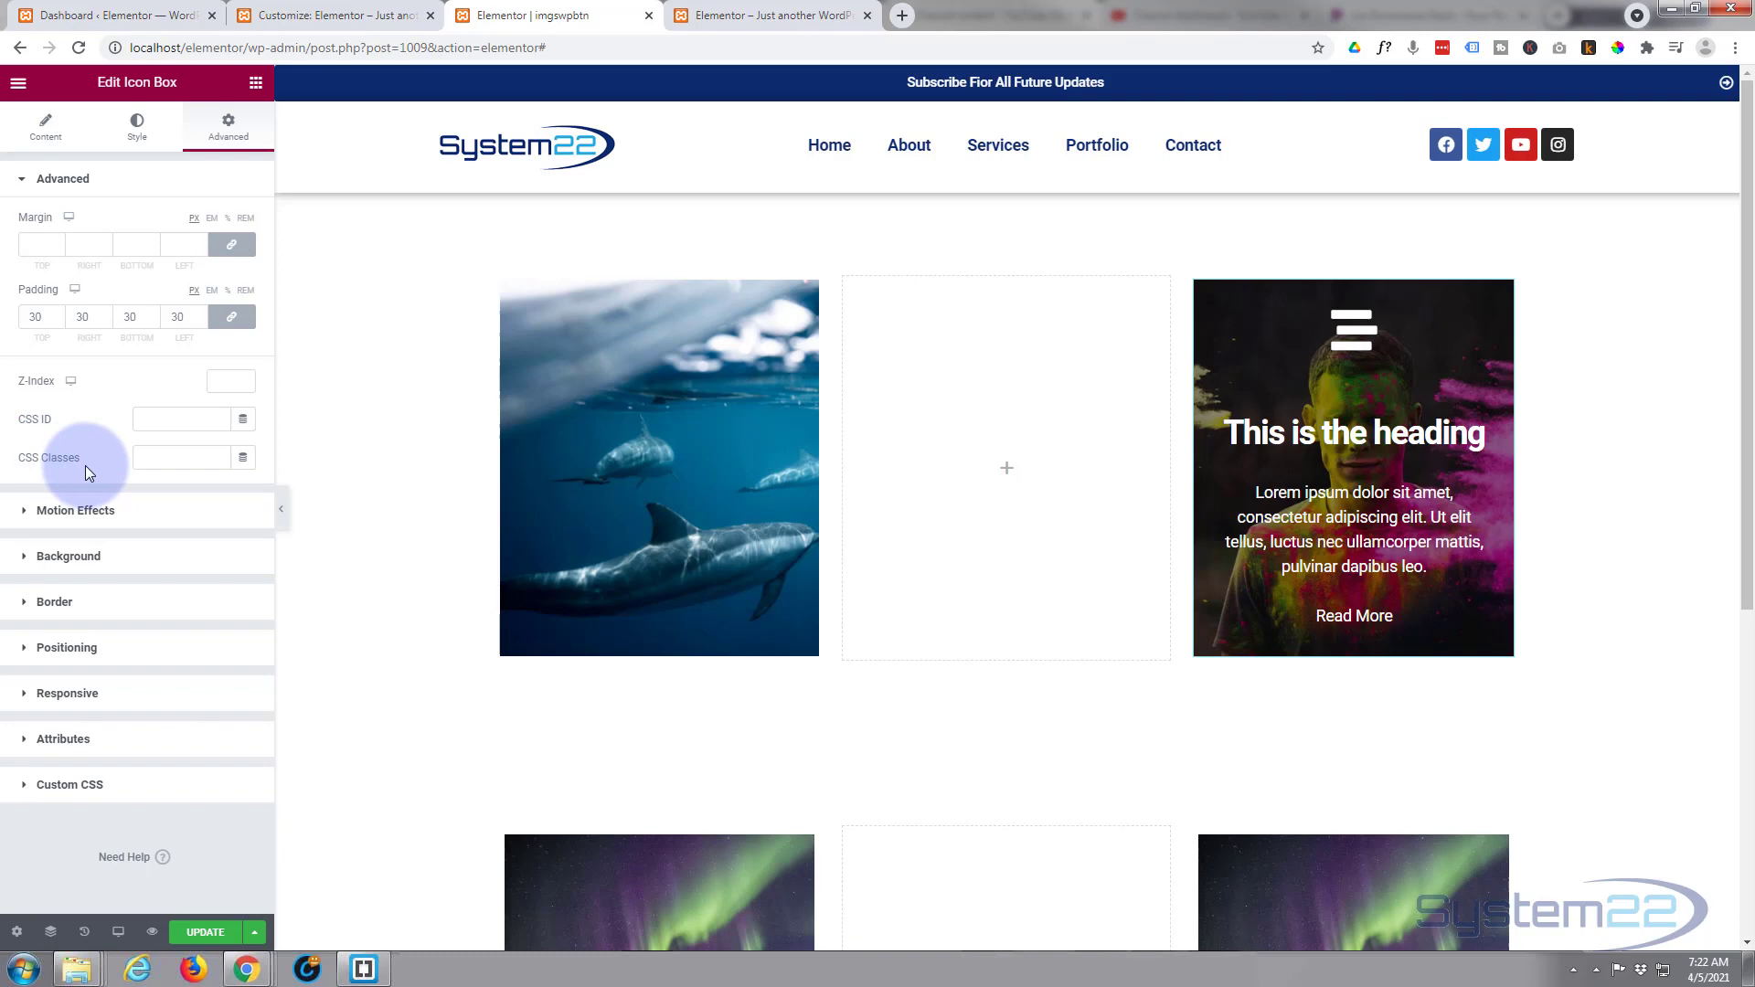
pyautogui.click(145, 459)
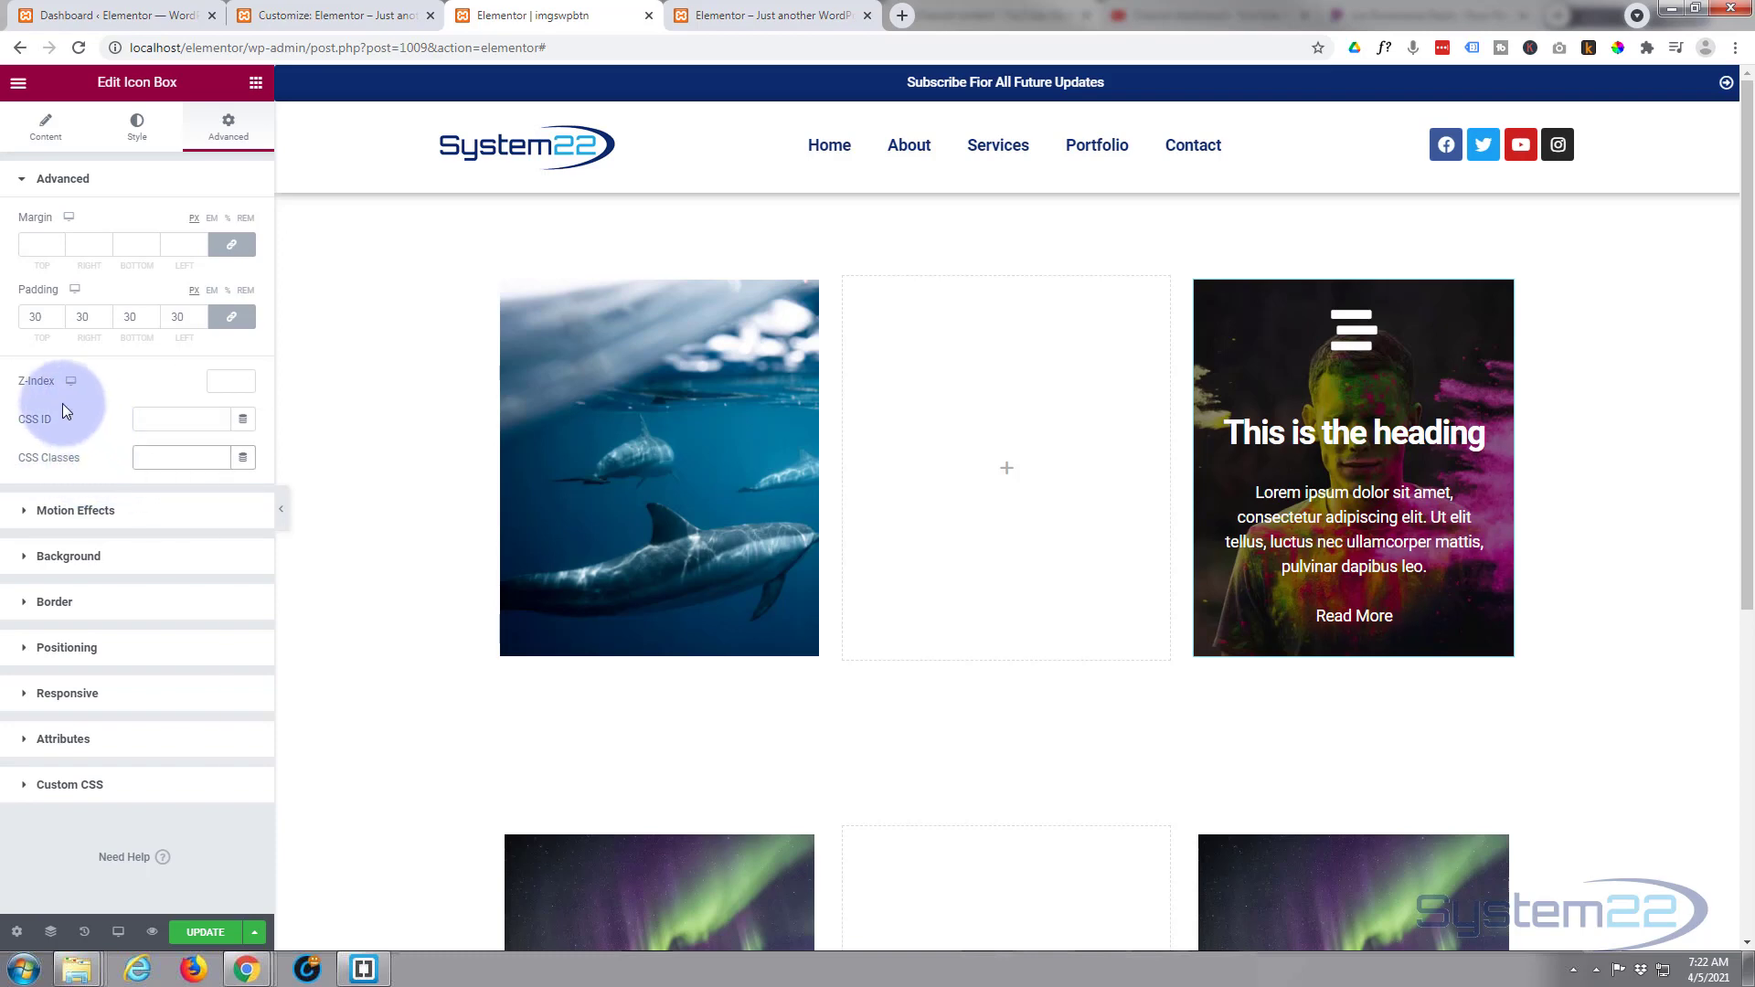
pyautogui.write('imzm')
pyautogui.doubleClick(149, 459)
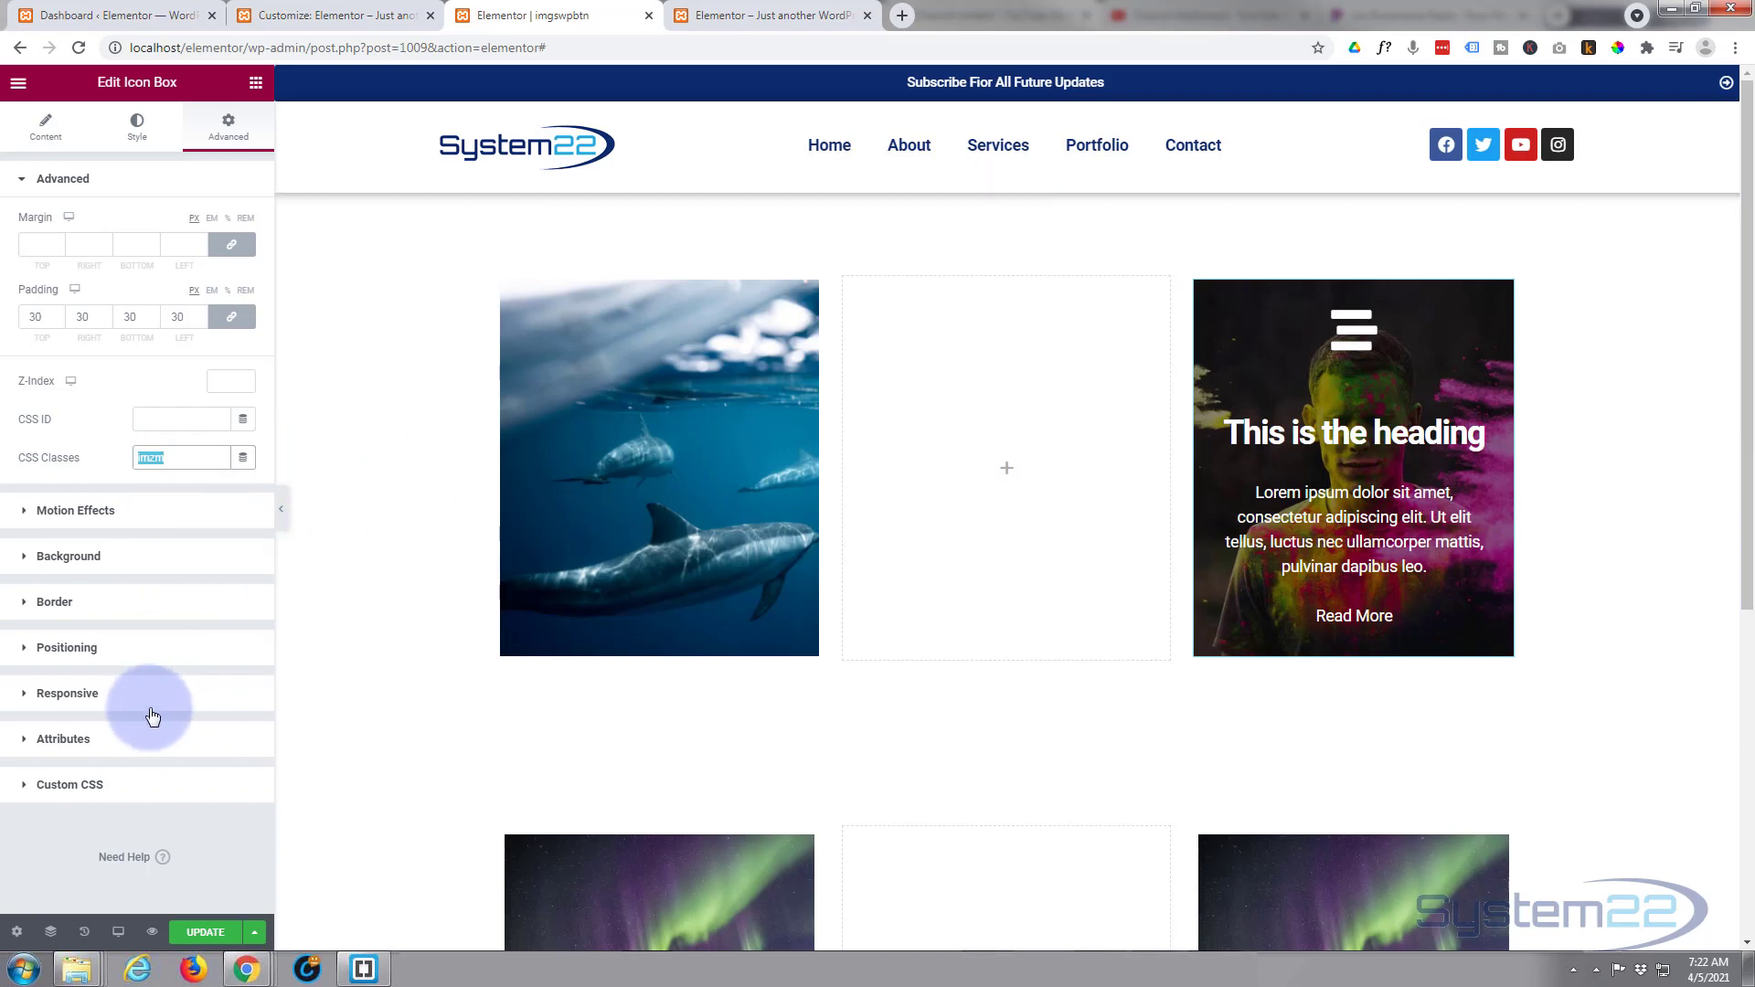
pyautogui.click(27, 787)
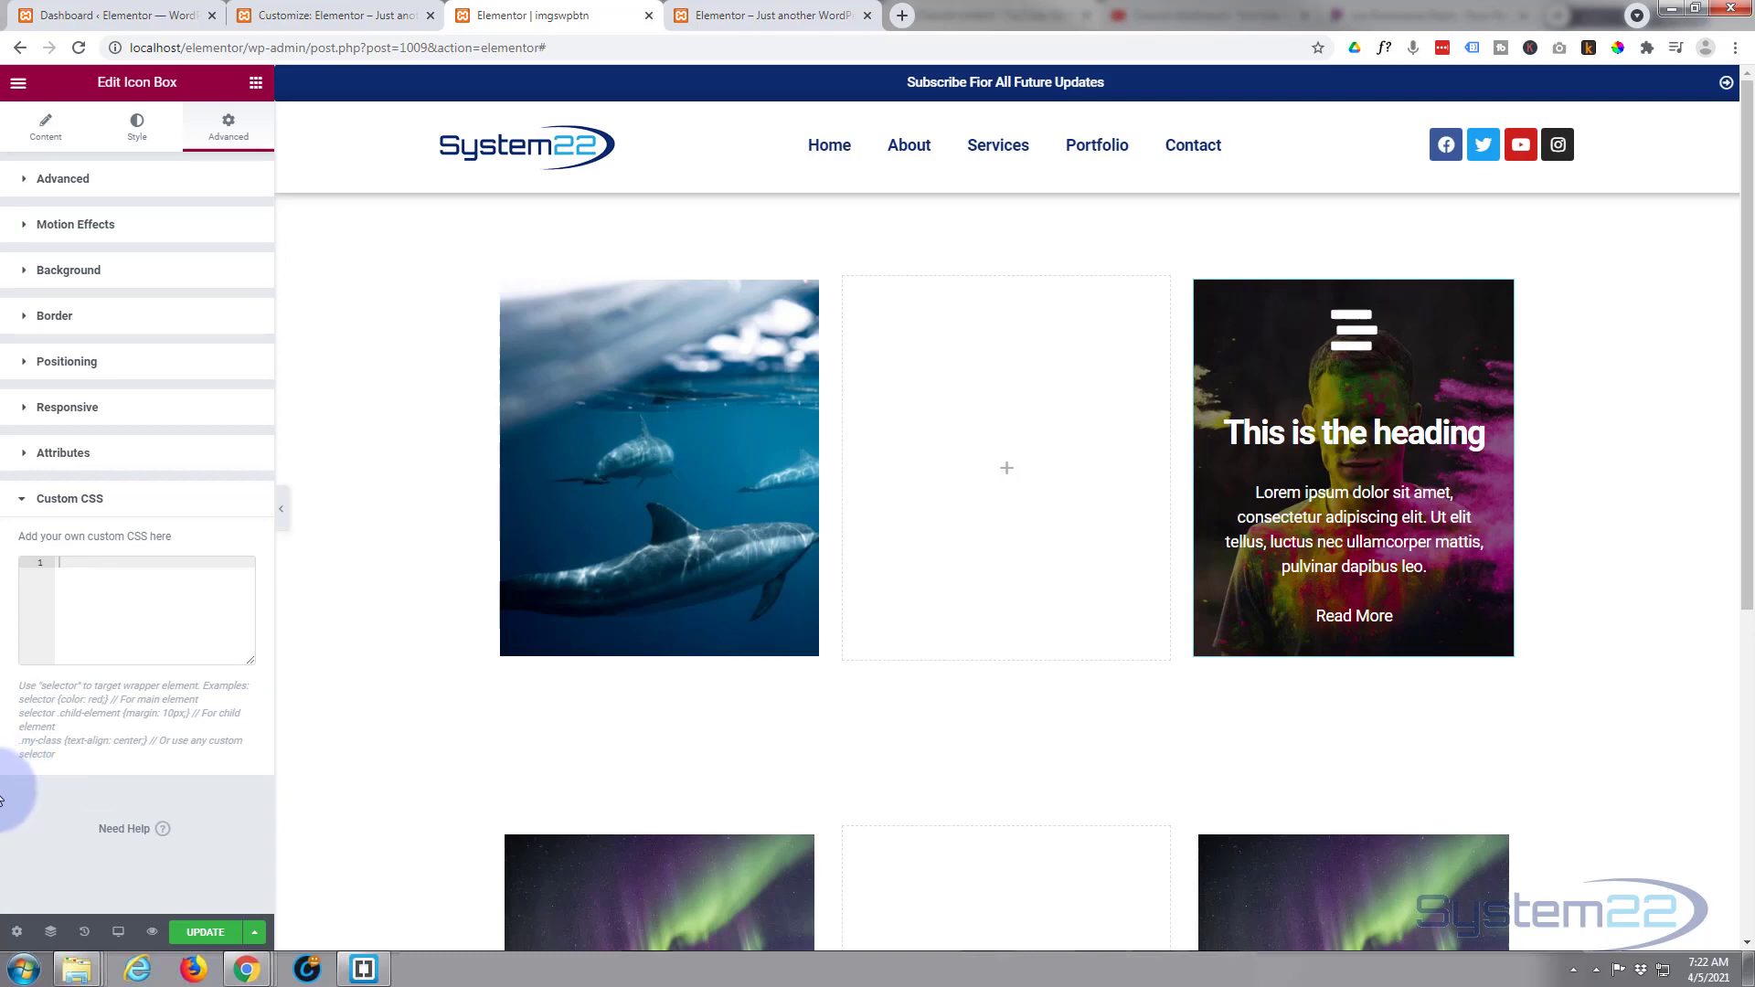
# Open the Additional CSS panel in the WordPress Customizer tab
pyautogui.click(334, 13)
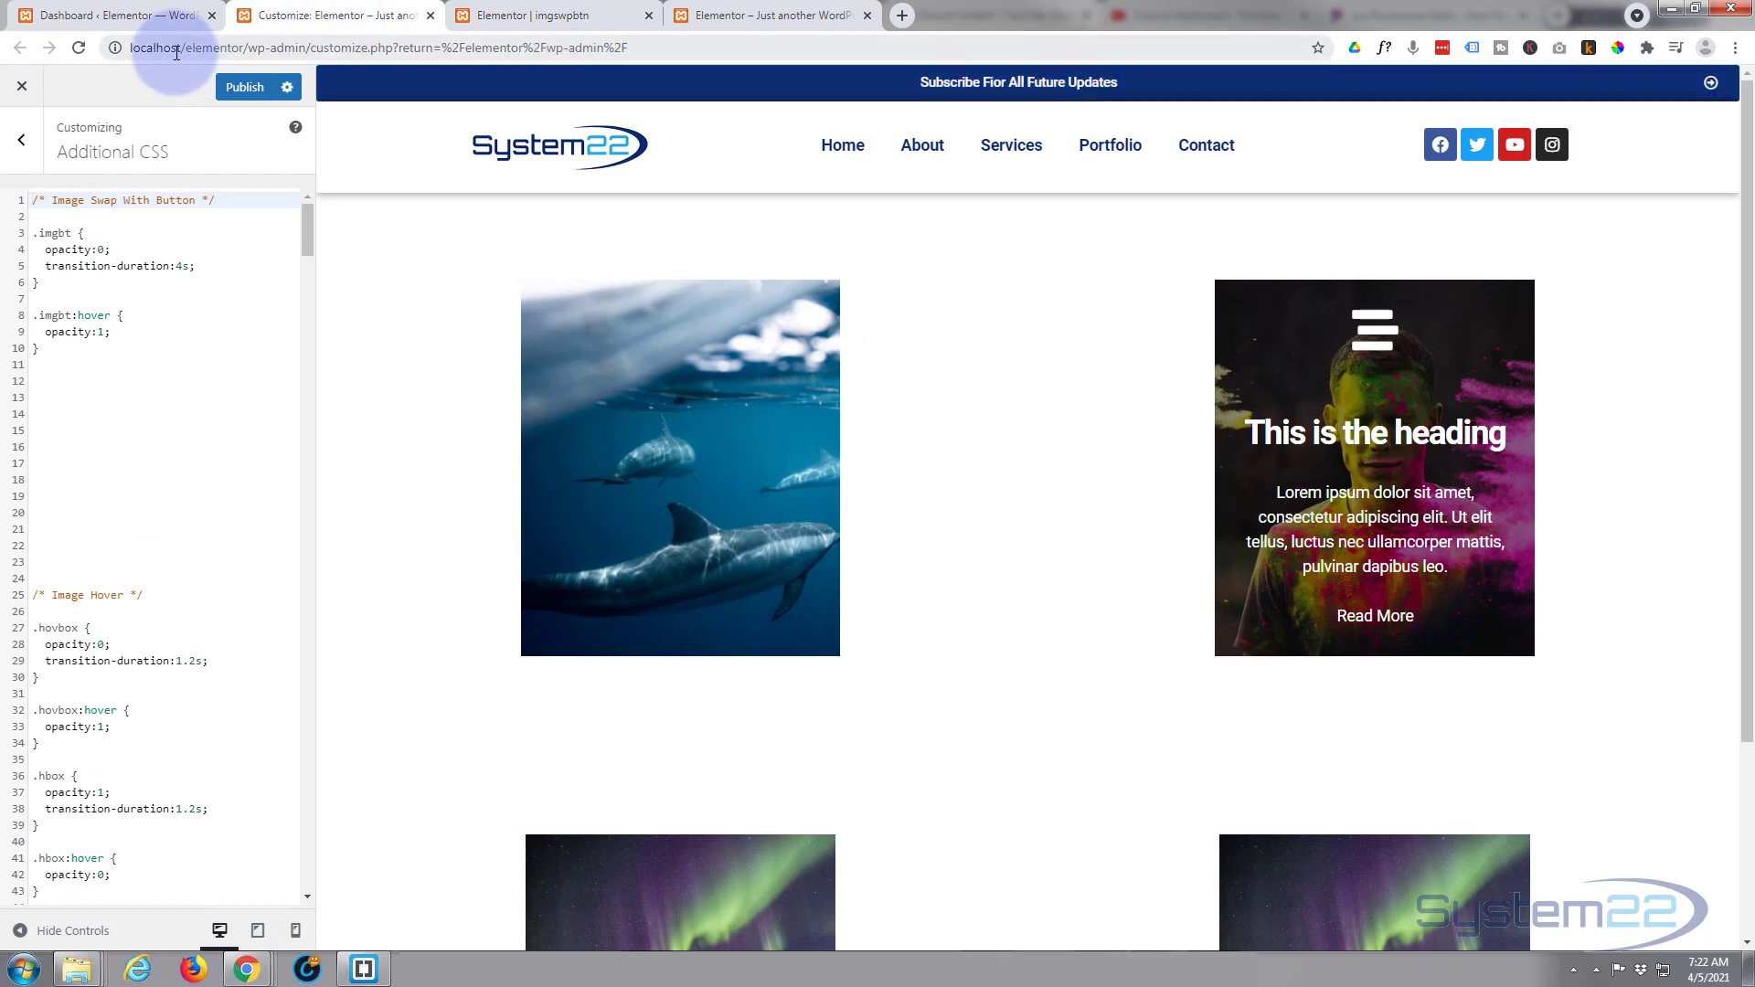
pyautogui.click(128, 17)
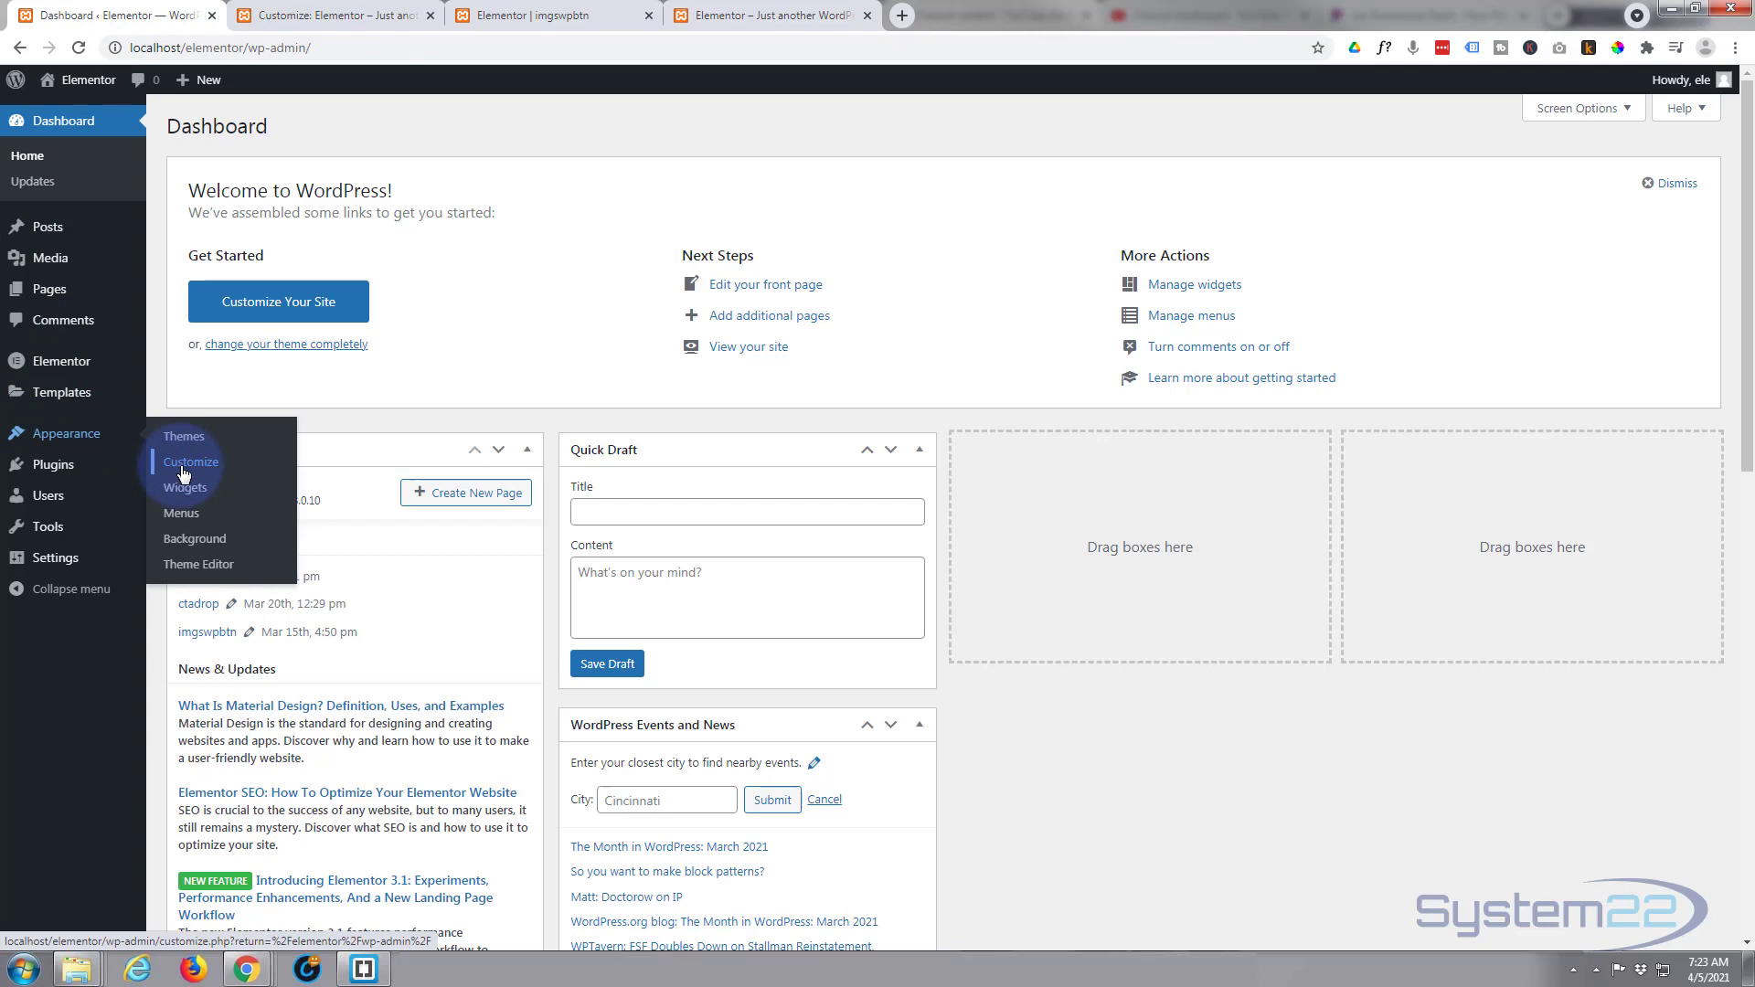
pyautogui.click(274, 17)
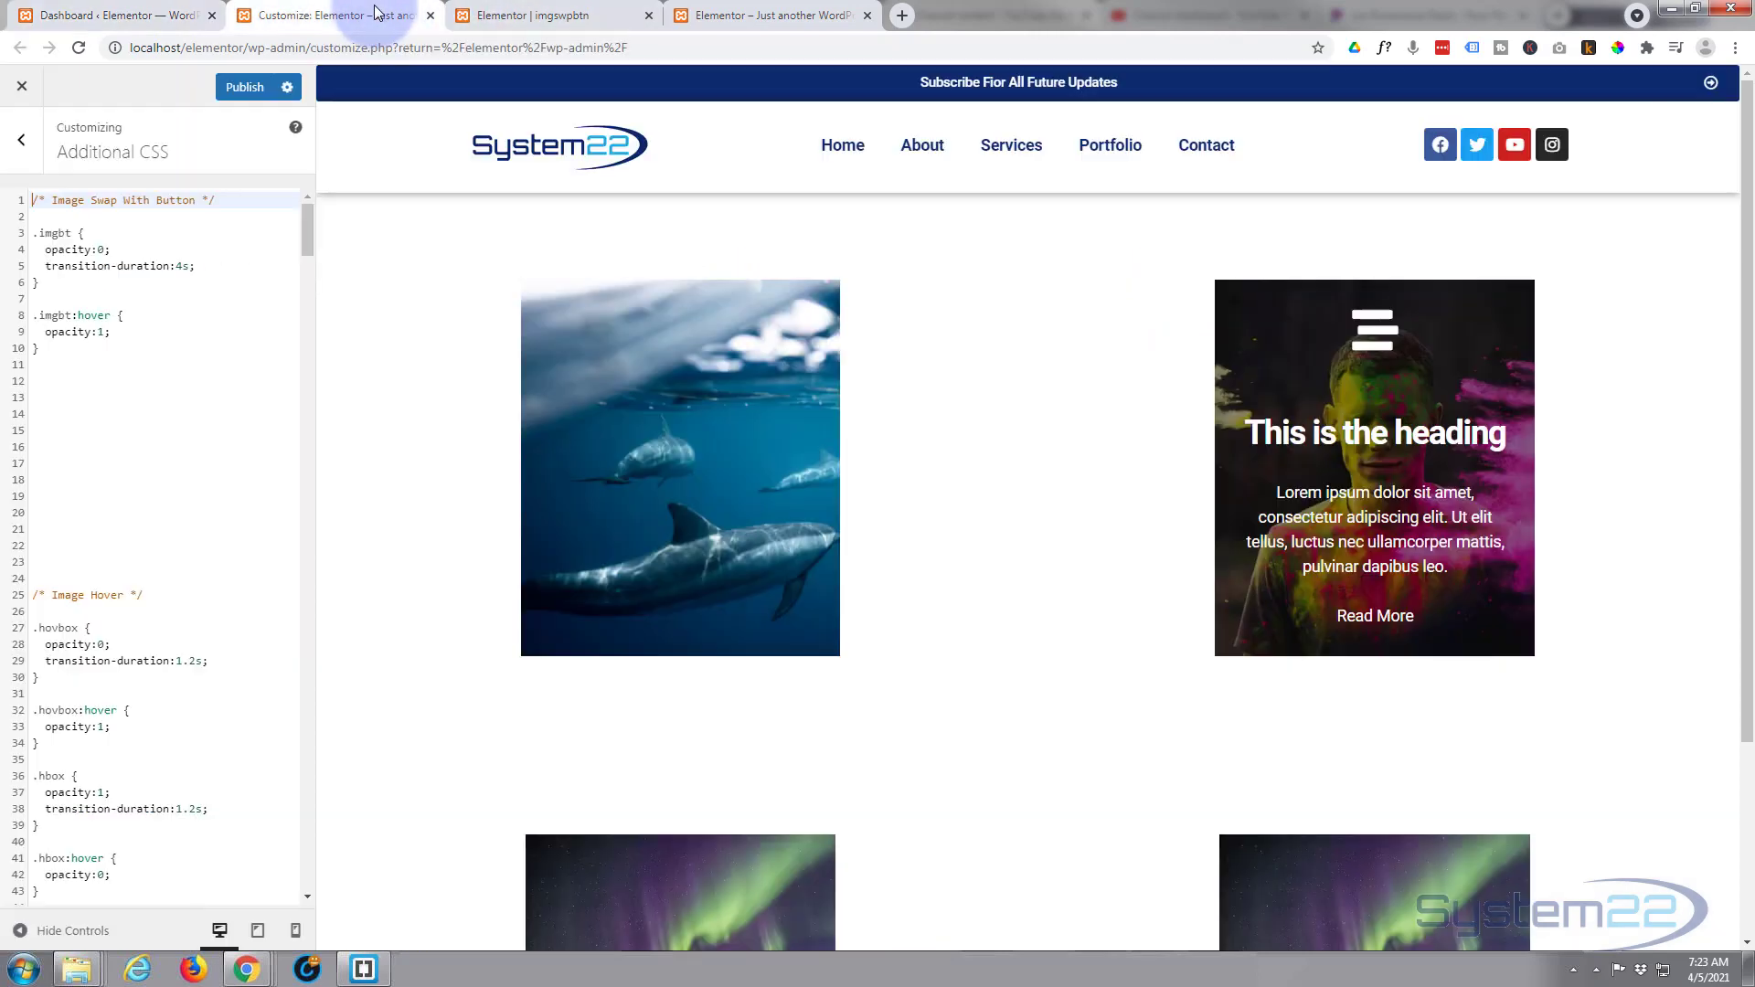
pyautogui.click(22, 148)
pyautogui.click(70, 485)
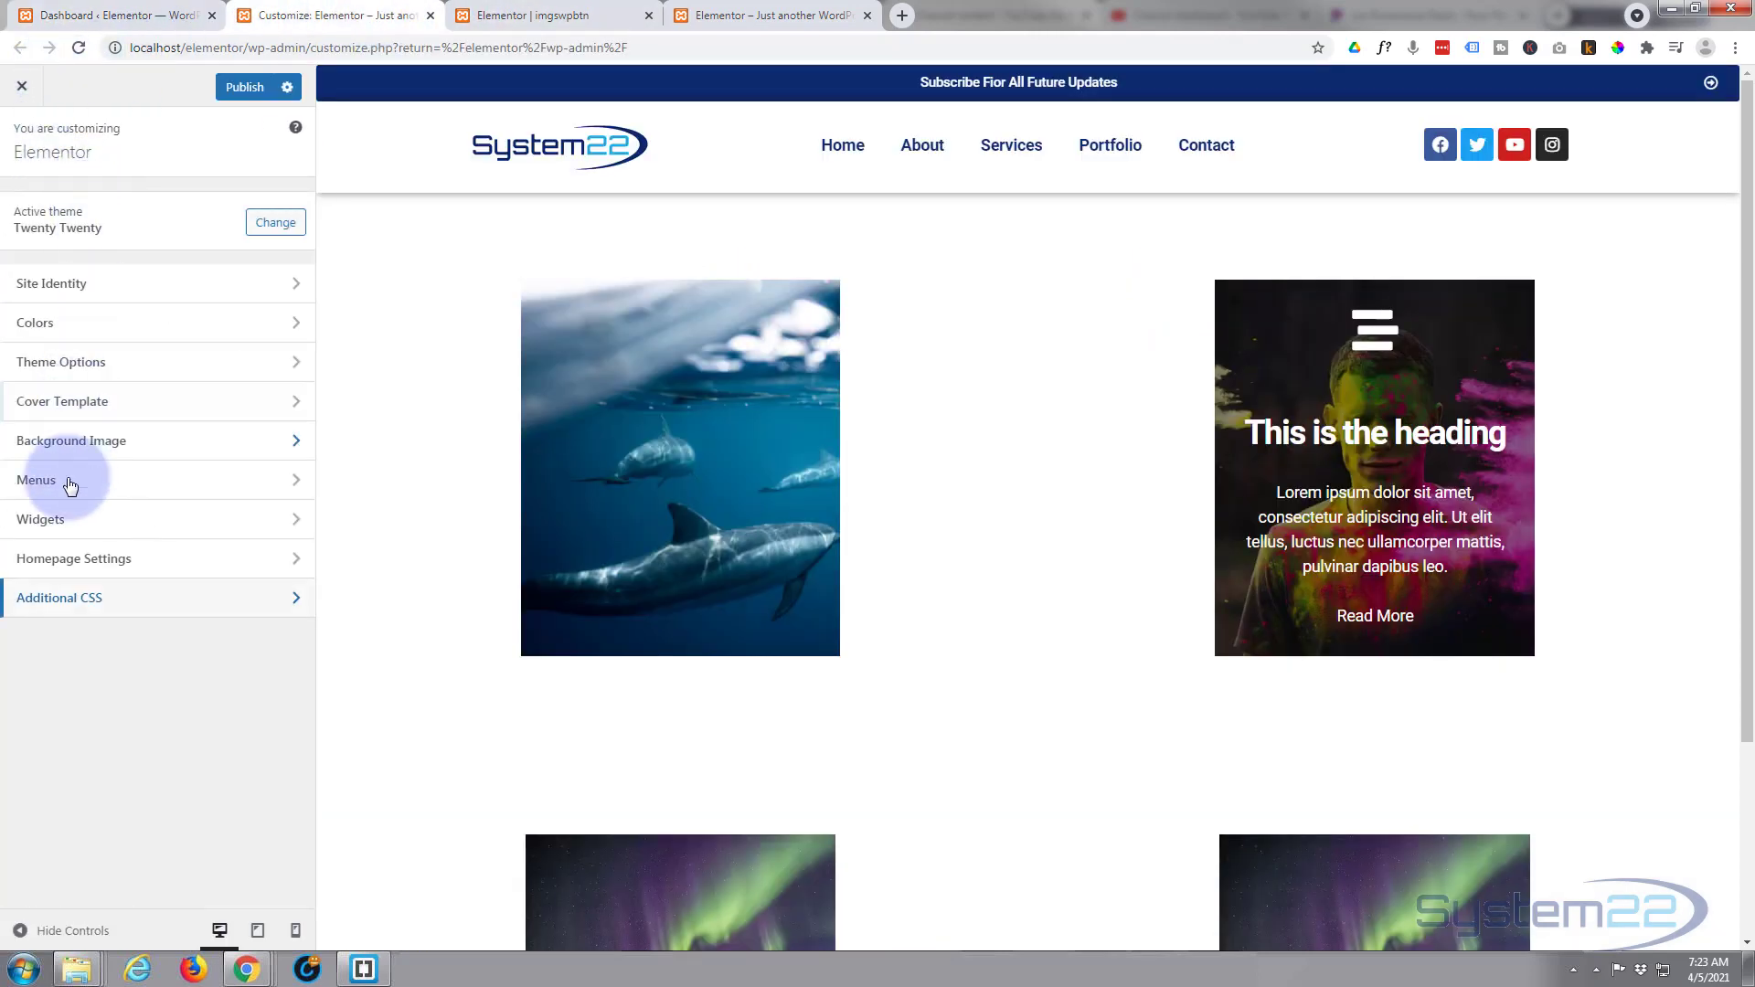
pyautogui.click(119, 601)
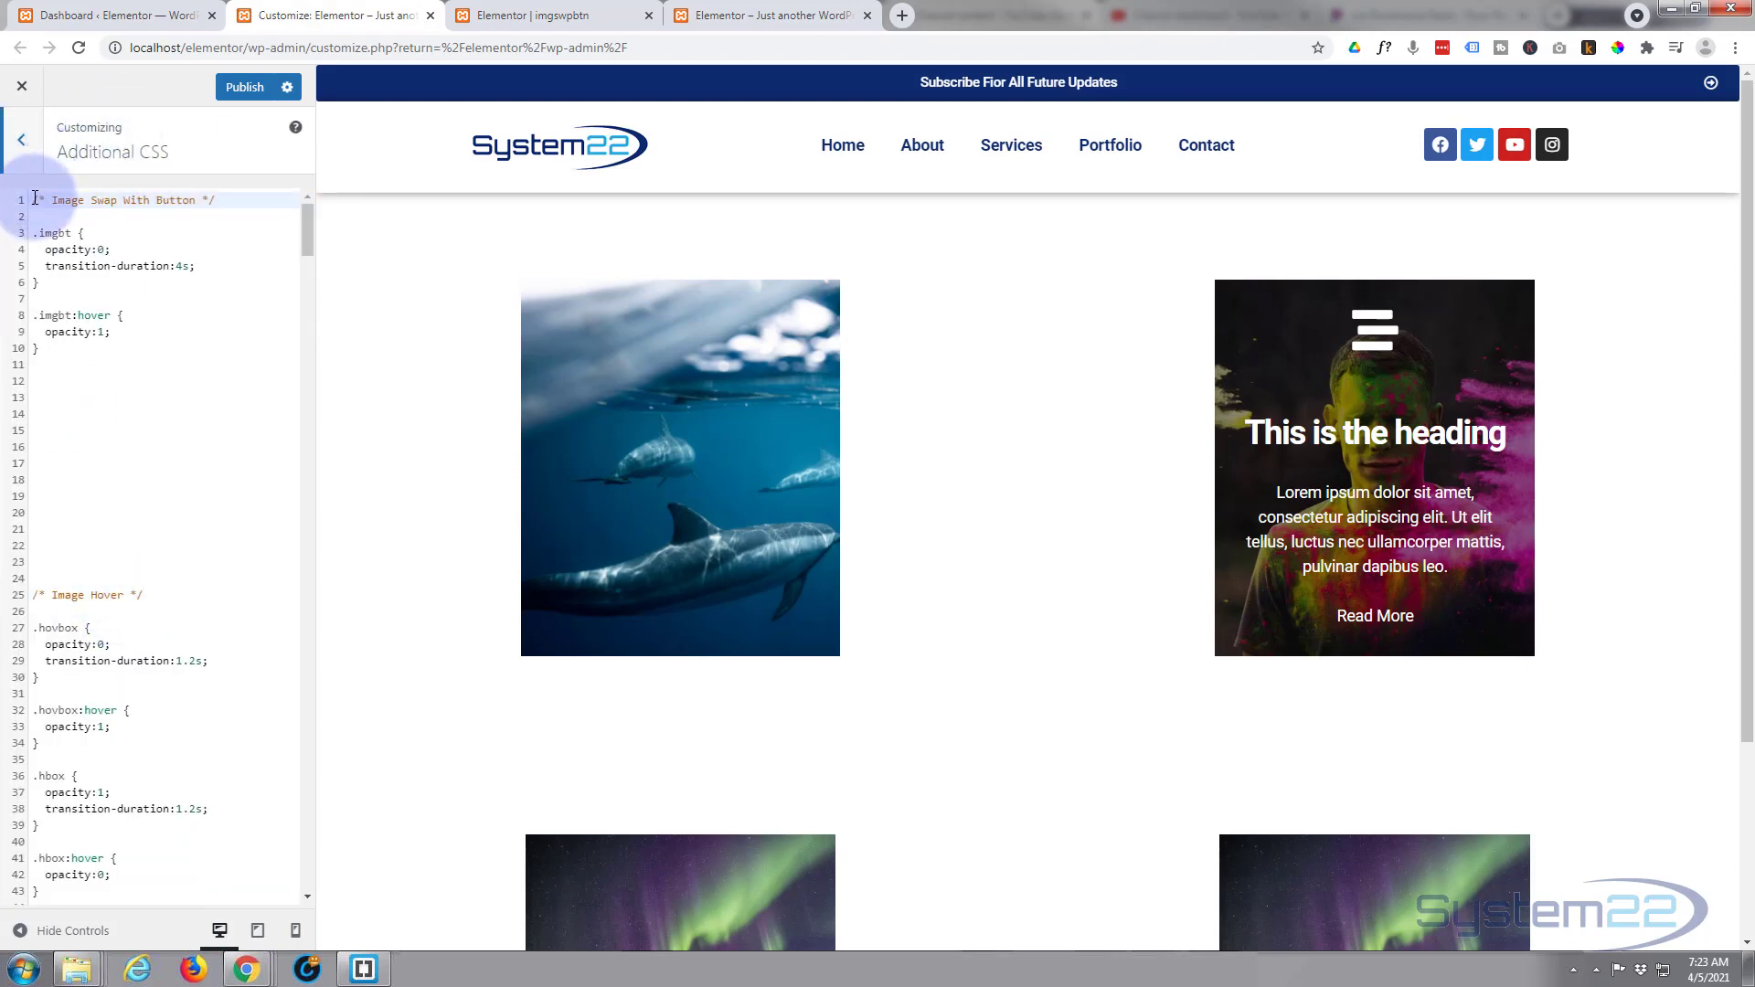
# Insert an /* Image Zoom in */ comment and a .imzm selector at the top of Additional CSS
pyautogui.press('Return')
pyautogui.press('Return')
pyautogui.press('Return')
pyautogui.press('Return')
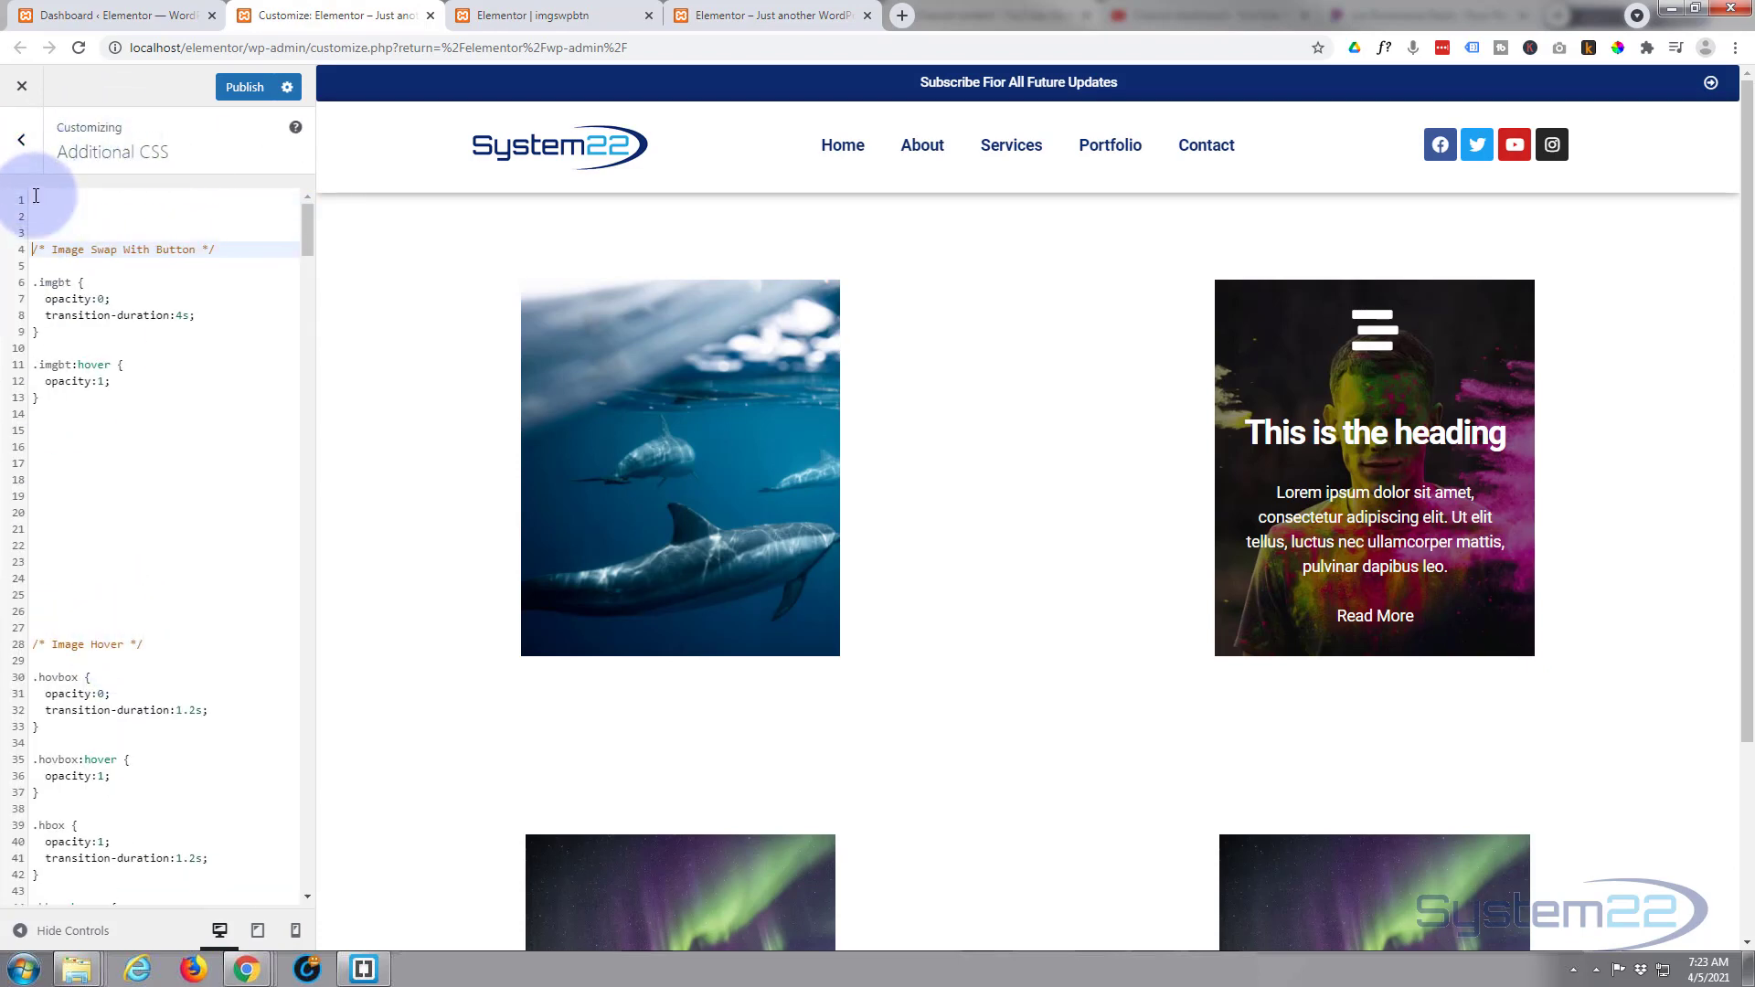
pyautogui.click(35, 197)
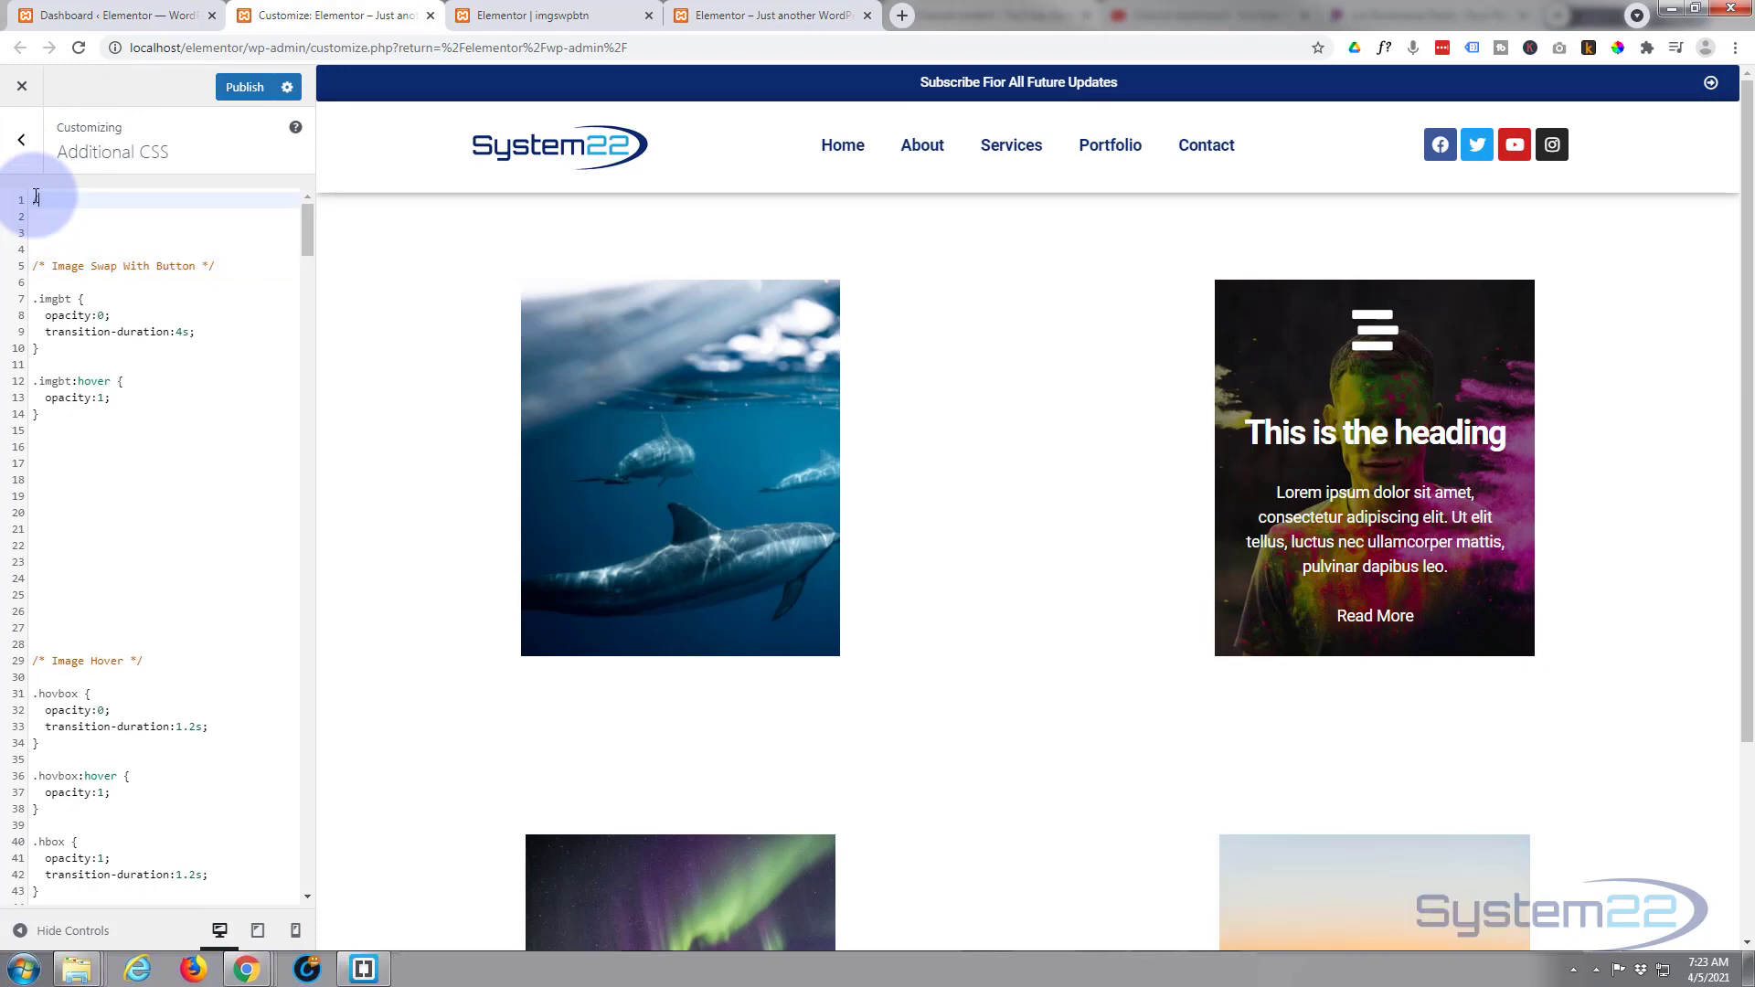
pyautogui.write('/**')
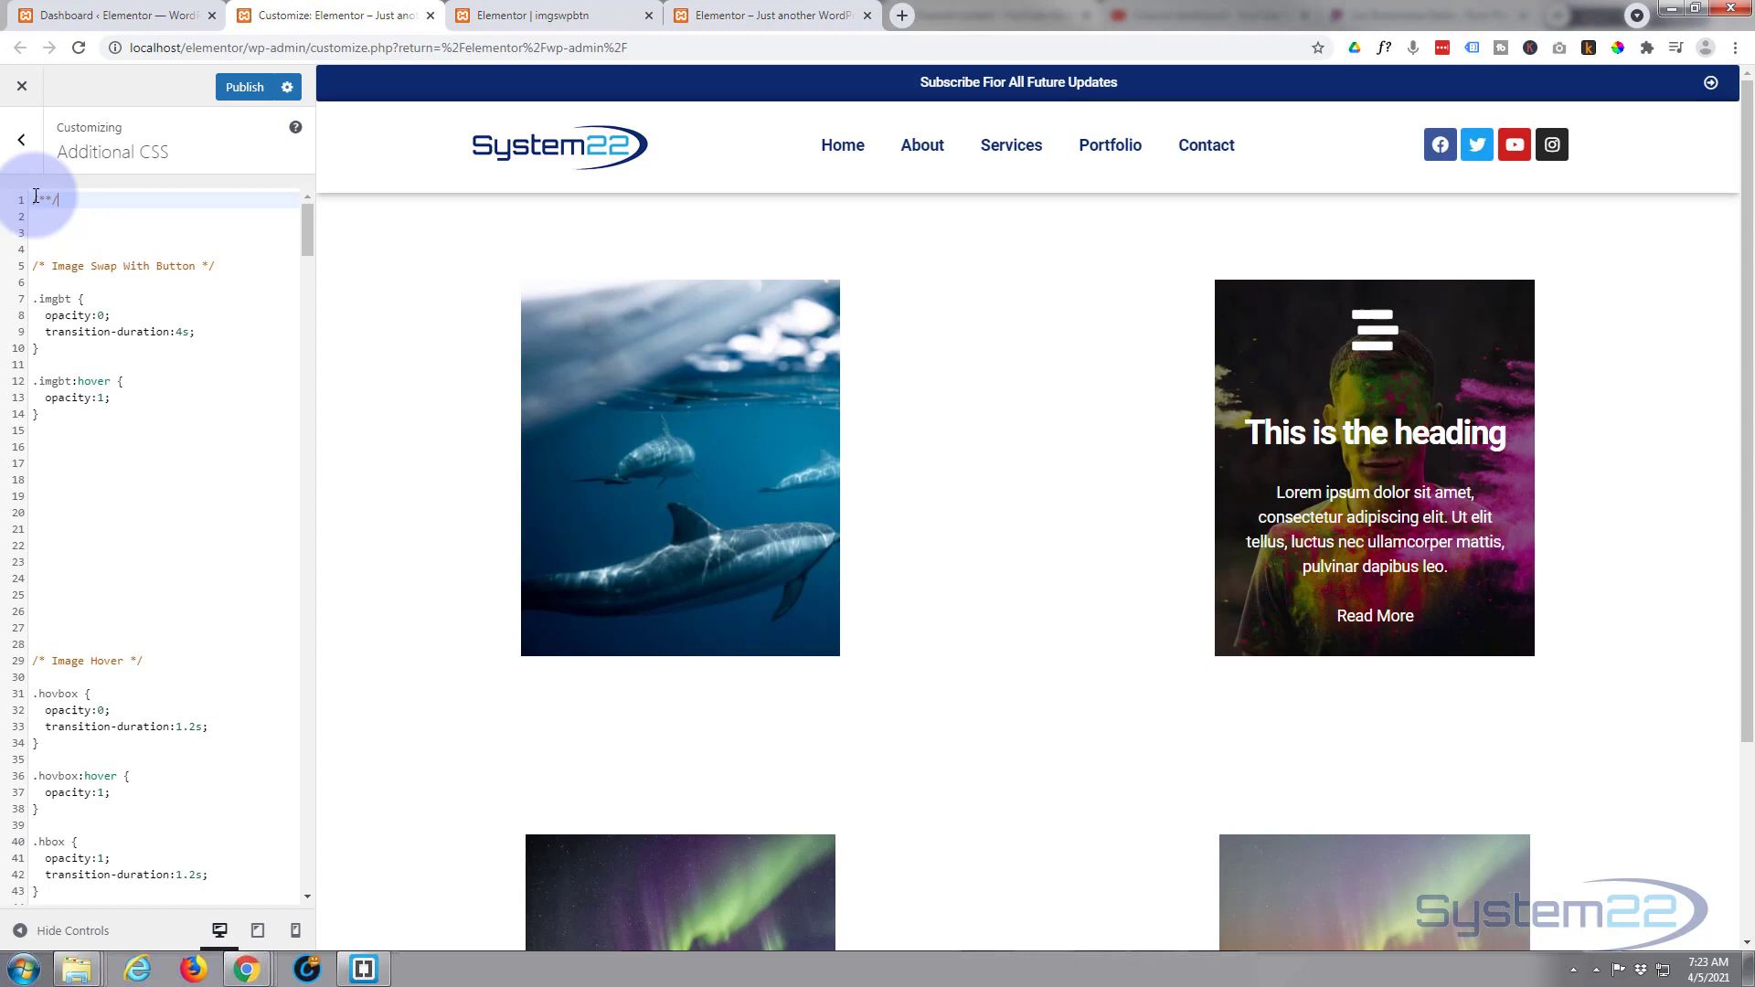
pyautogui.write('/')
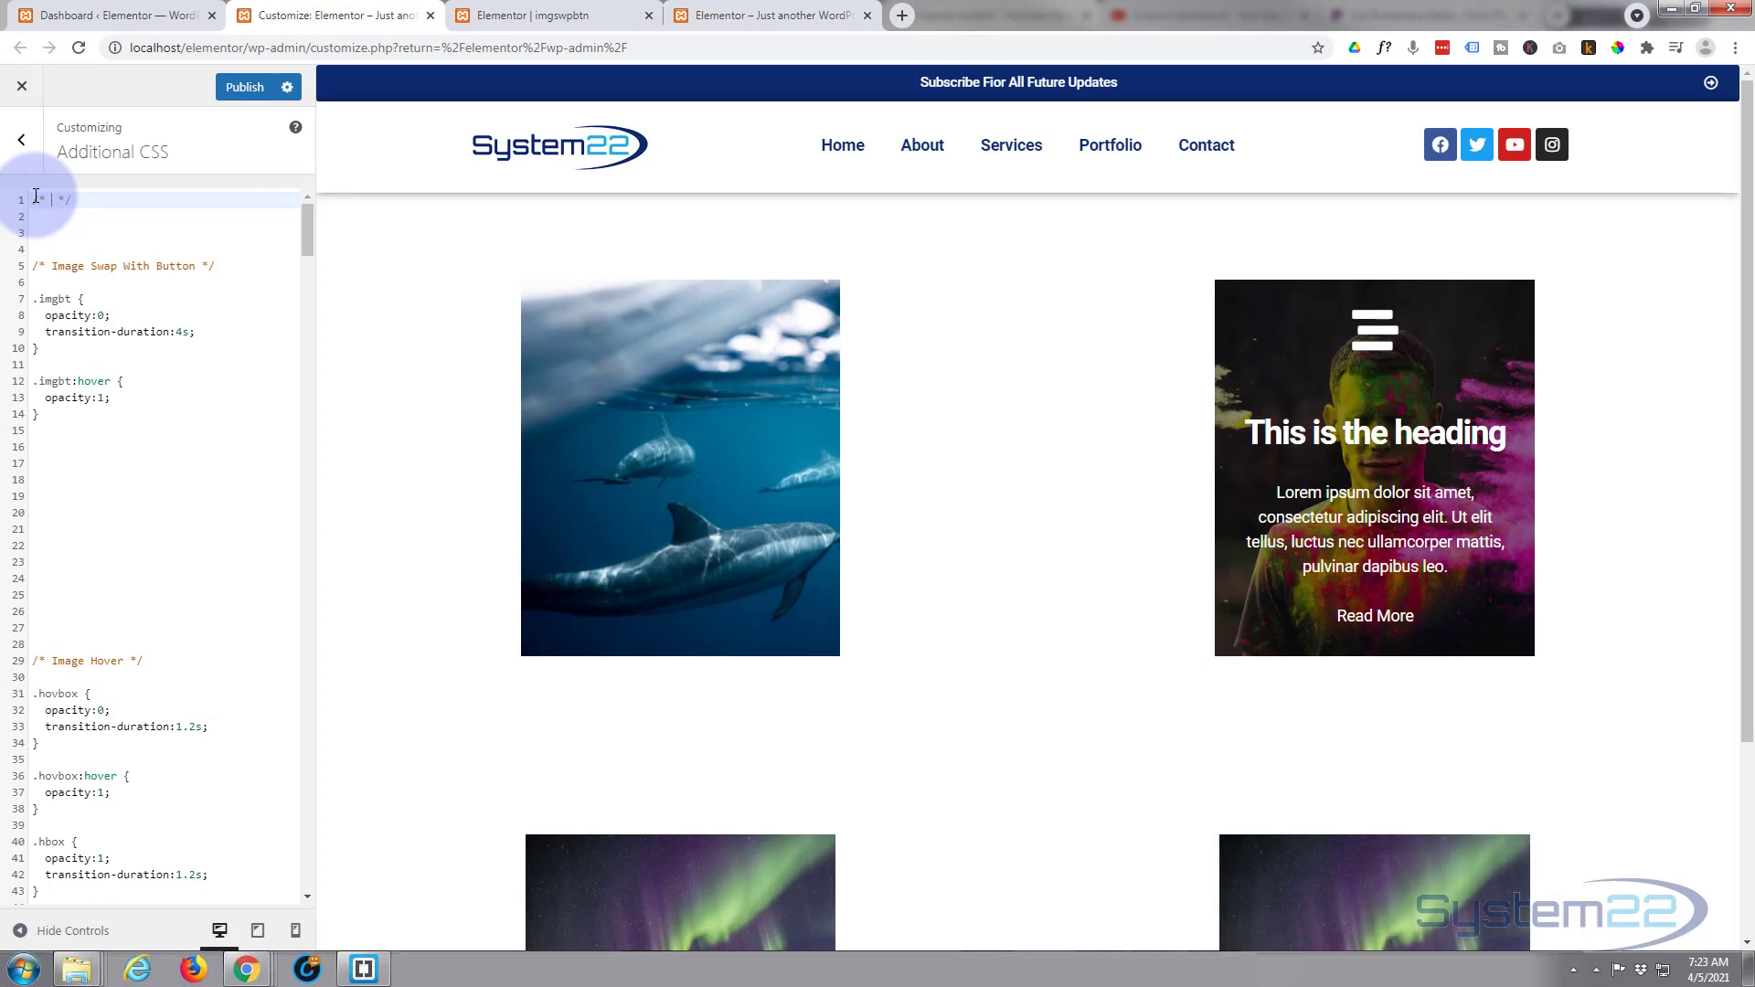
pyautogui.write('Imag')
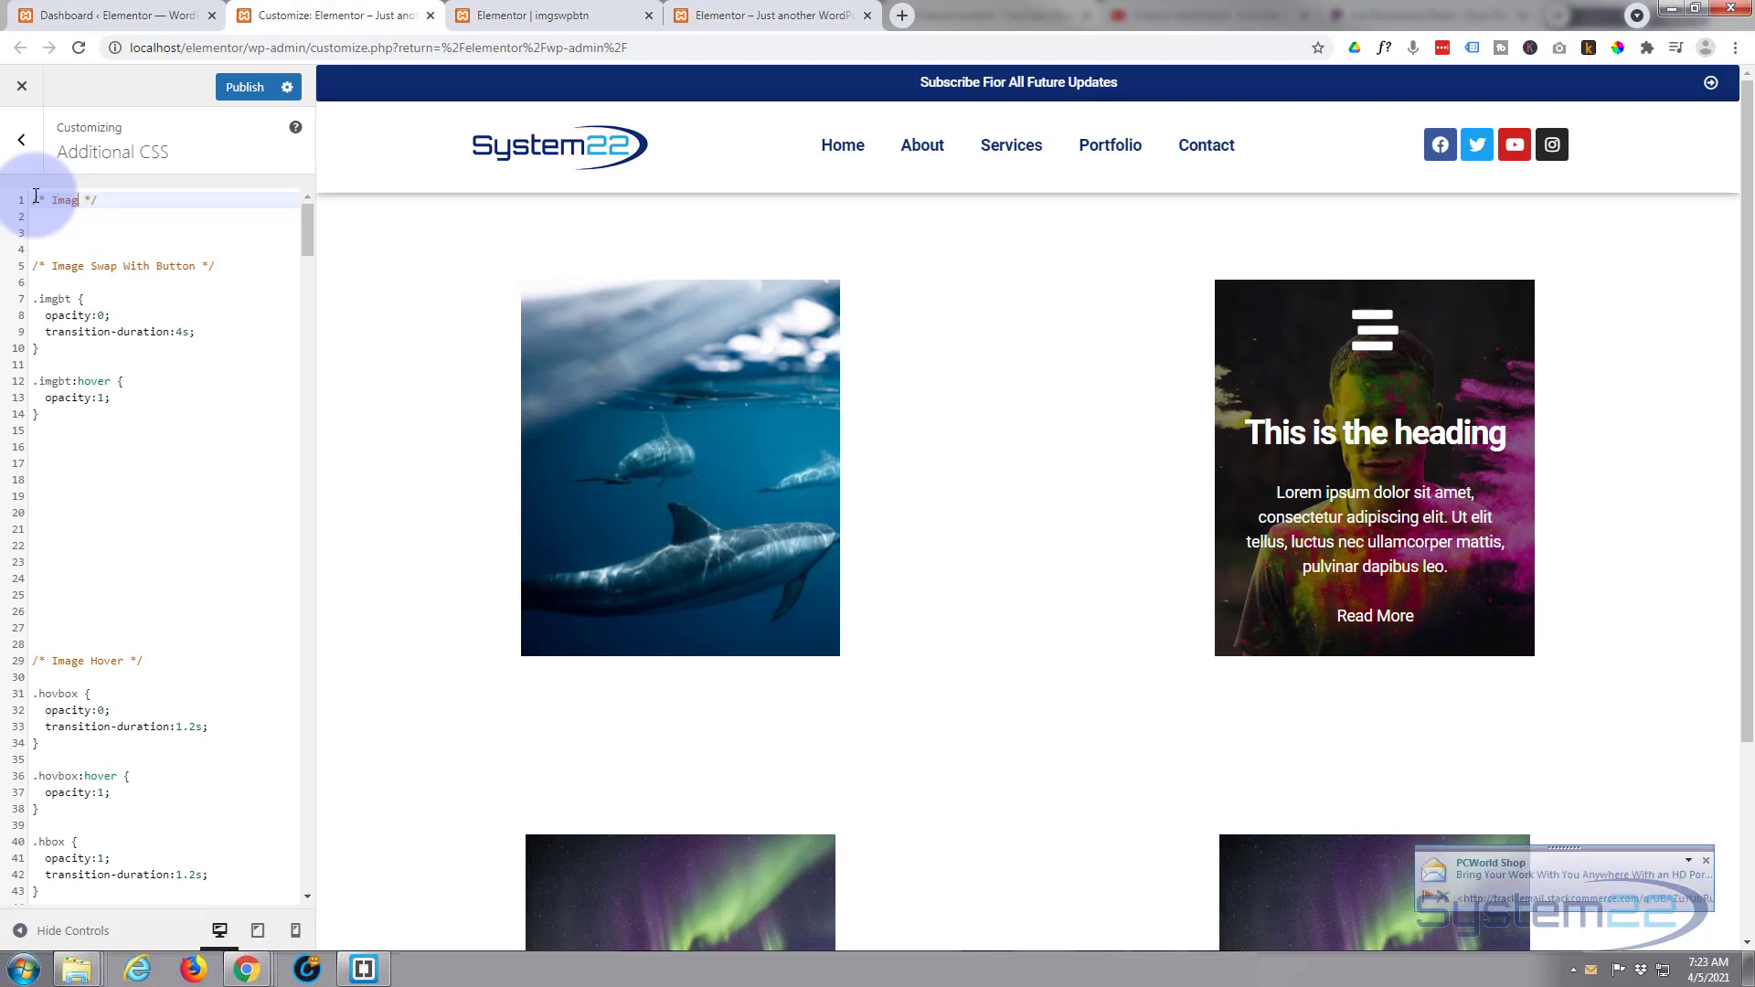
pyautogui.write('e Zoom in')
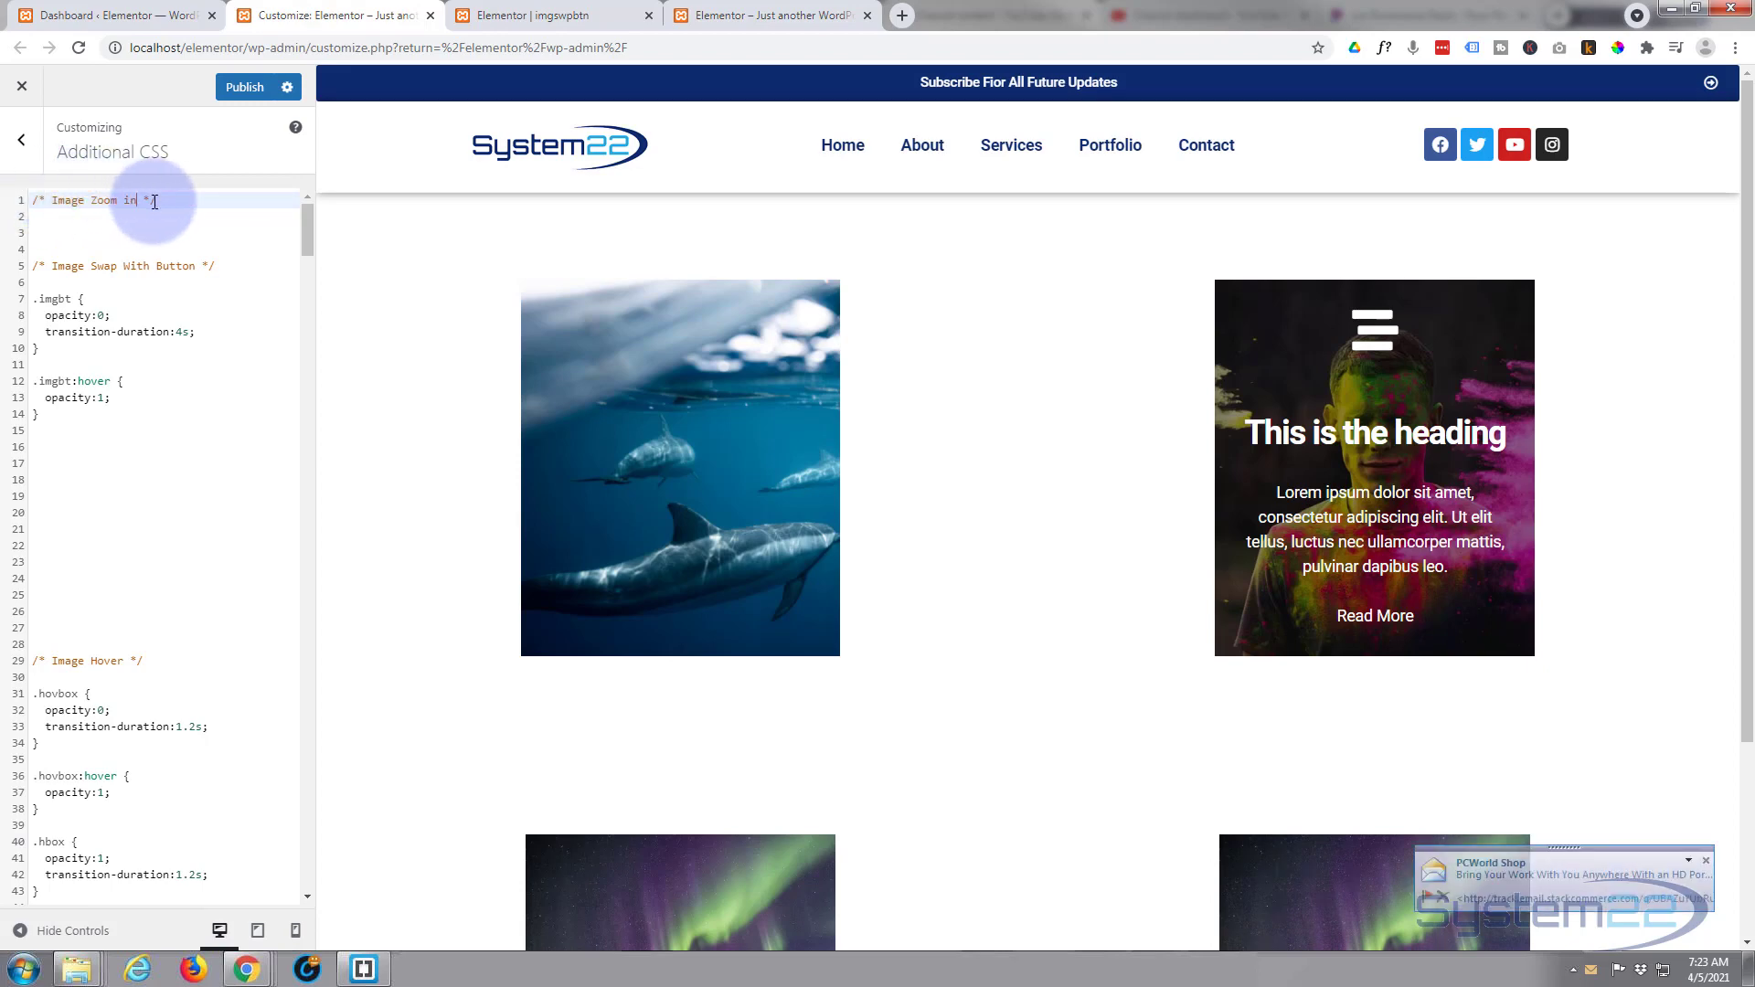
pyautogui.click(177, 200)
pyautogui.press('Return')
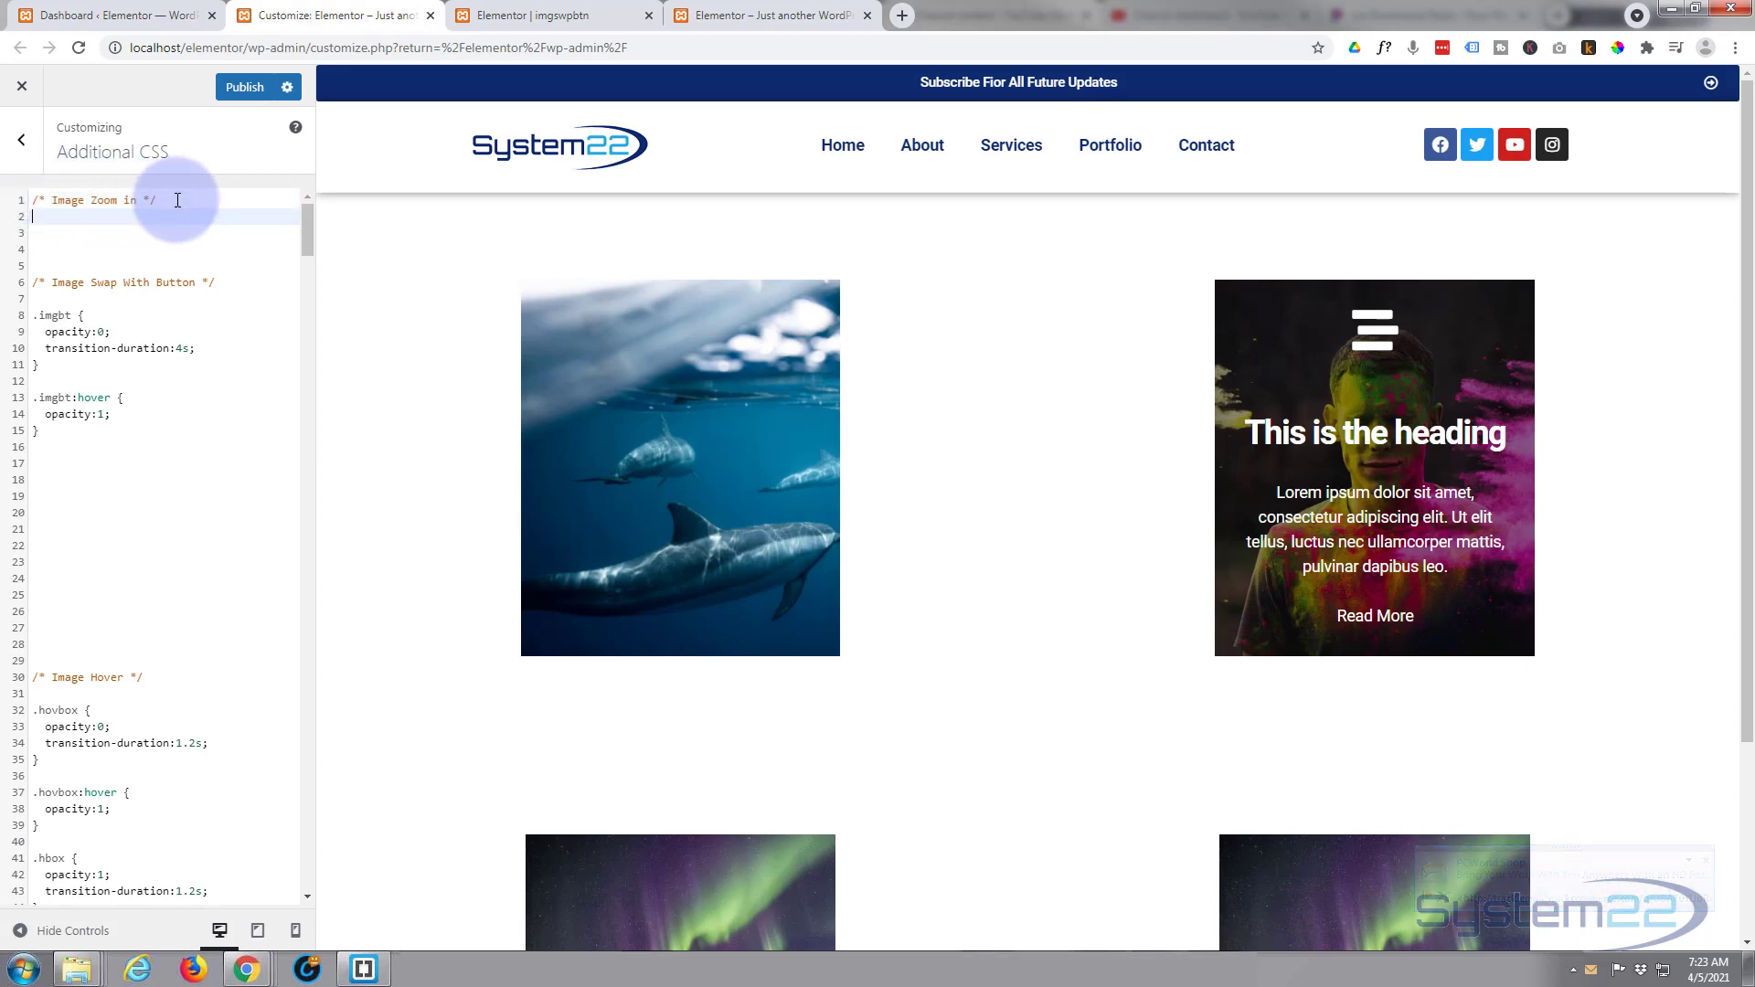
pyautogui.press('Return')
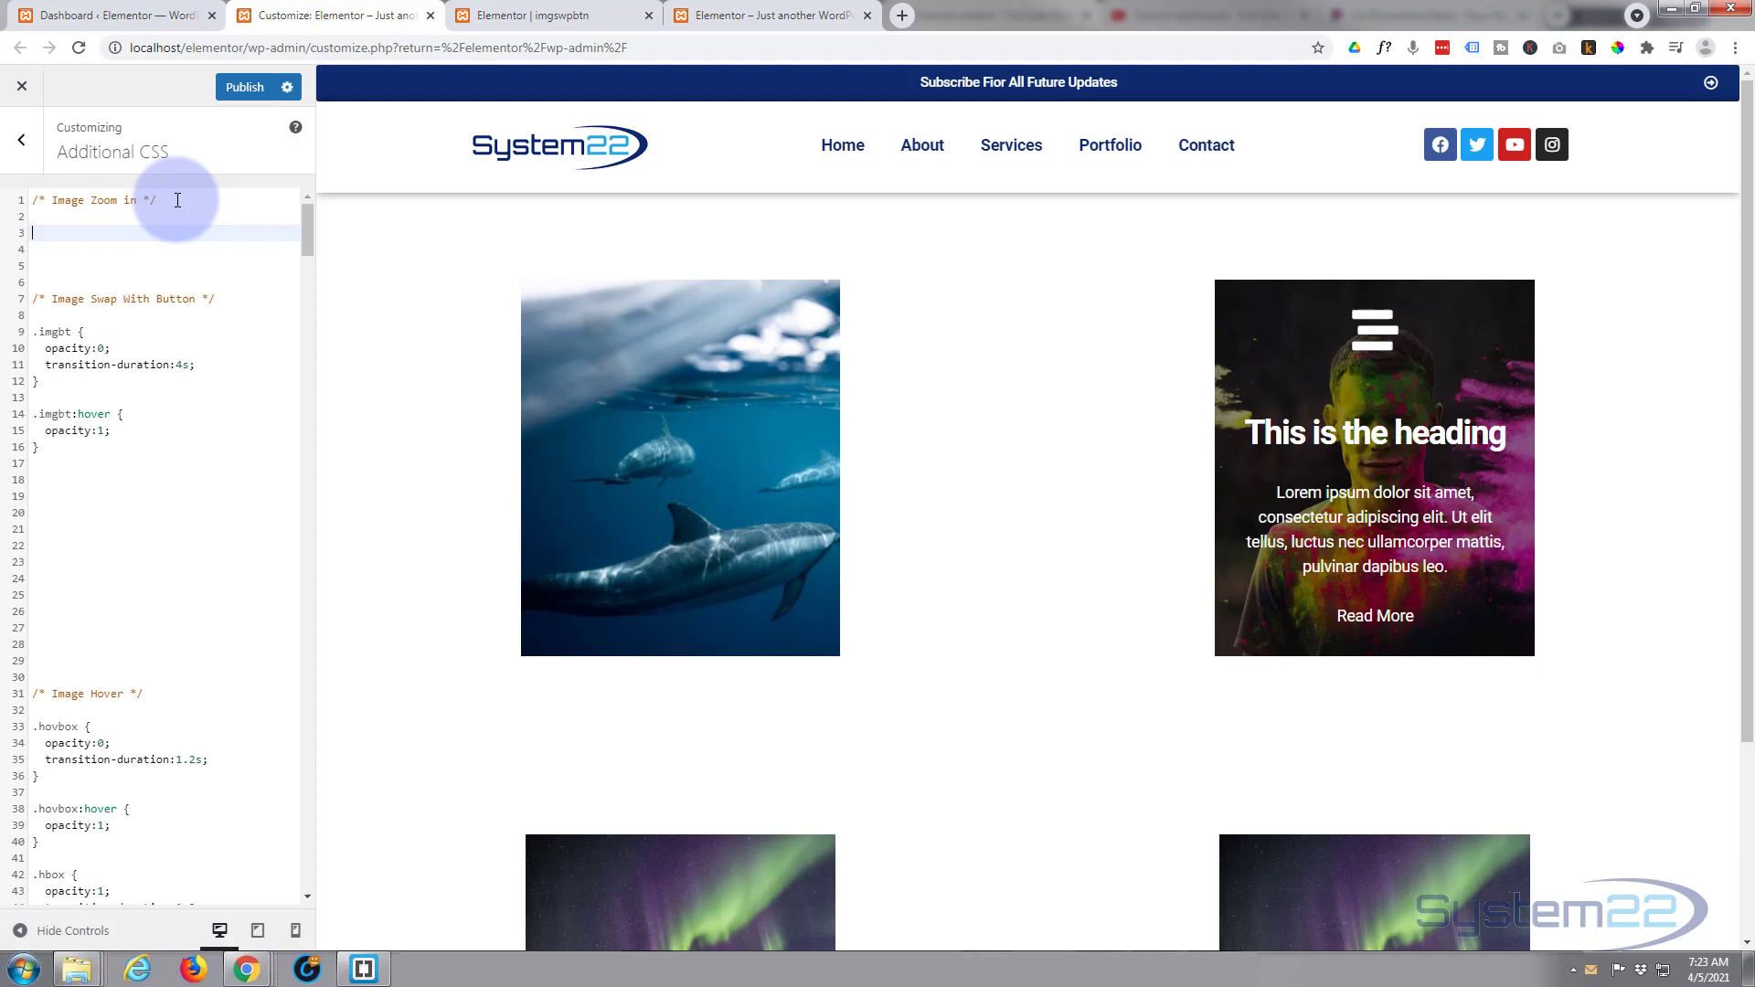
pyautogui.write('.')
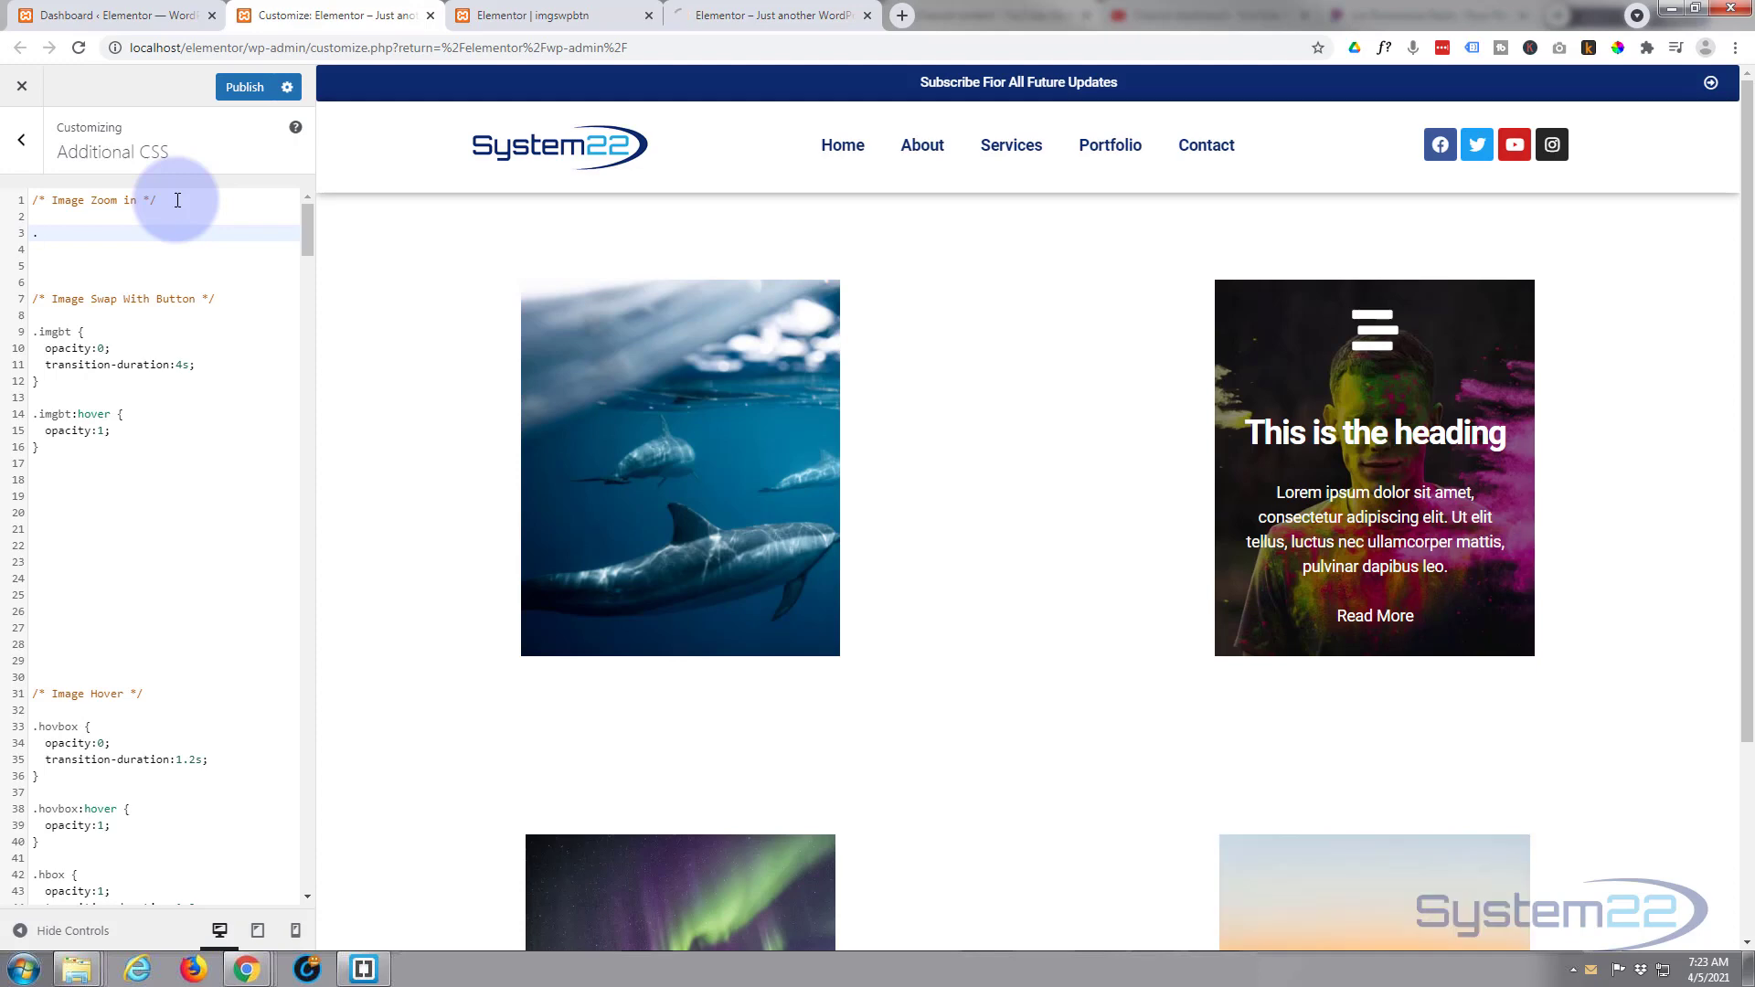
pyautogui.write('imzm')
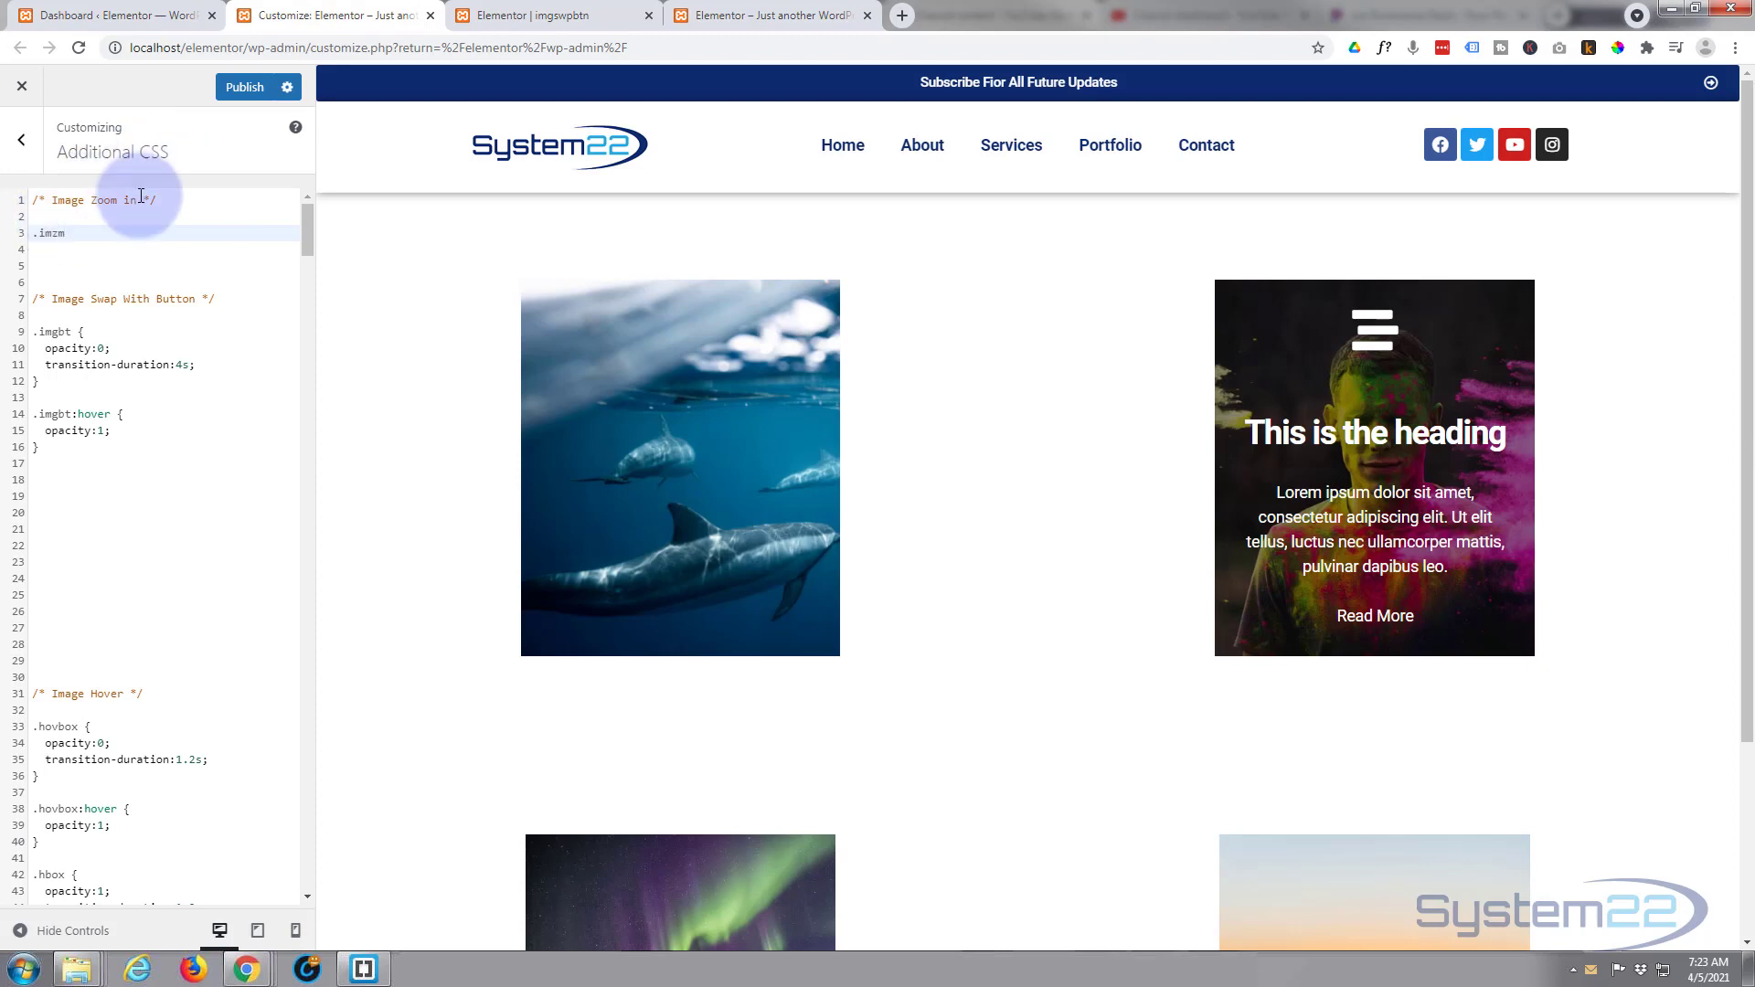
# Give the .imzm rule transform:scale(0.7,0.7) and select the whole rule
pyautogui.click(507, 13)
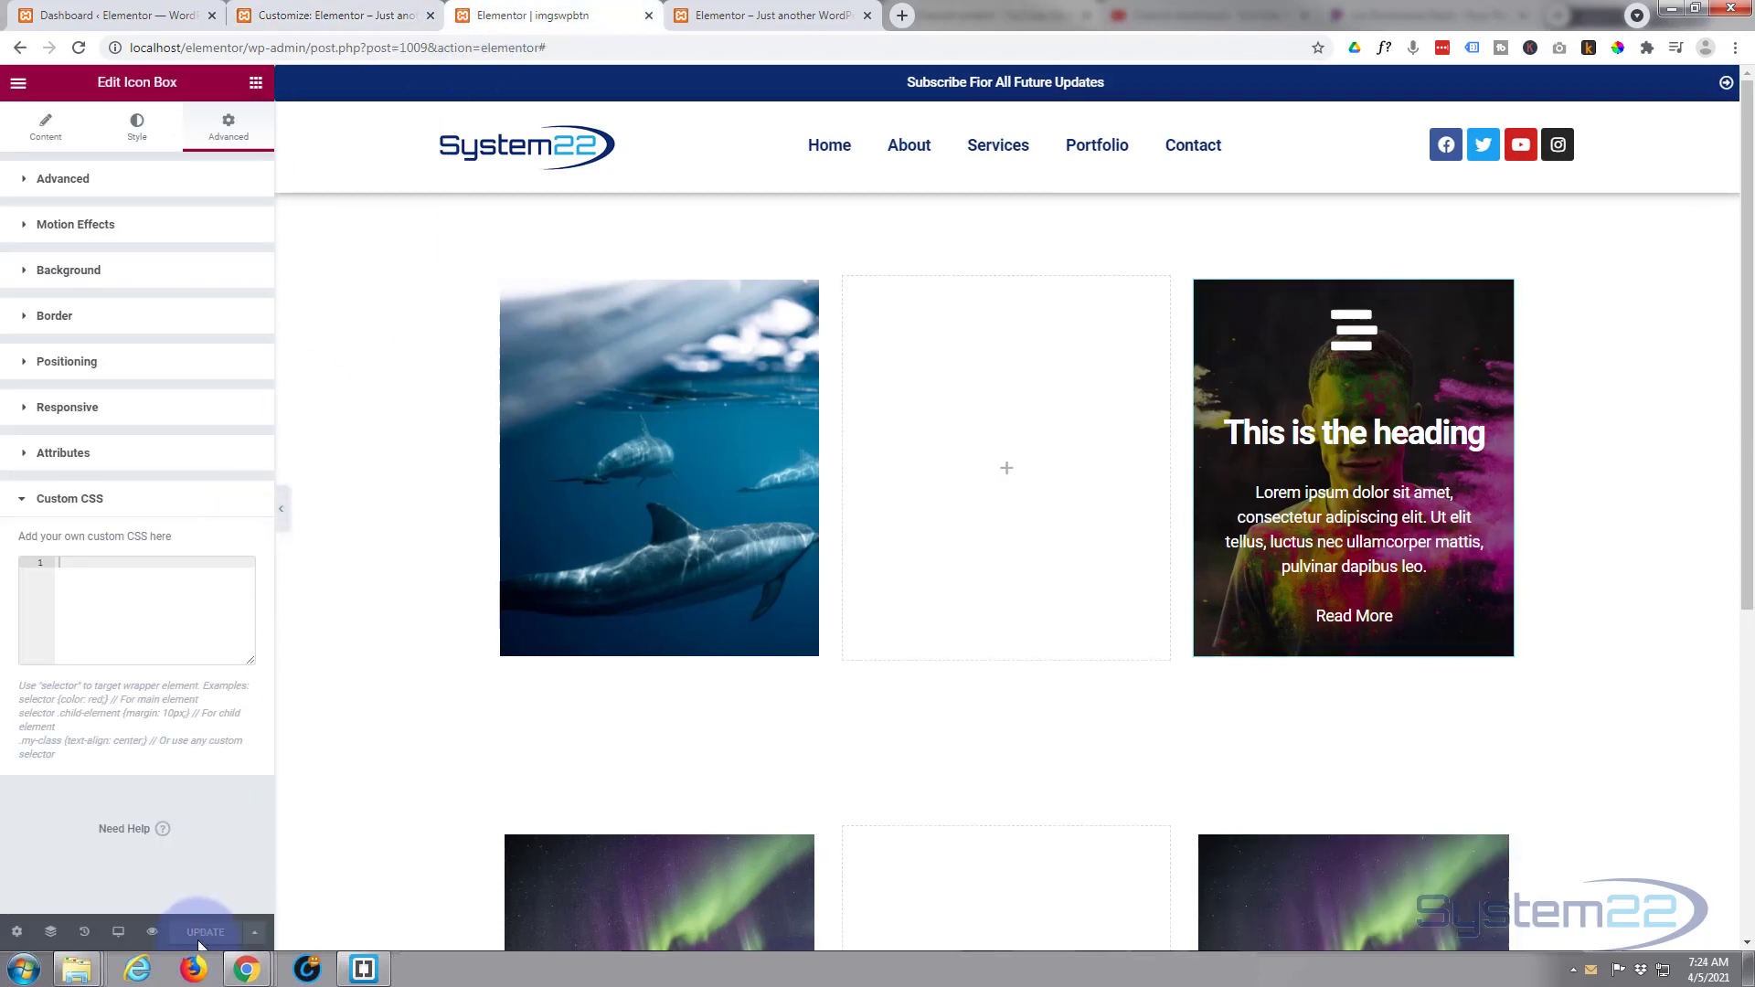
pyautogui.click(356, 14)
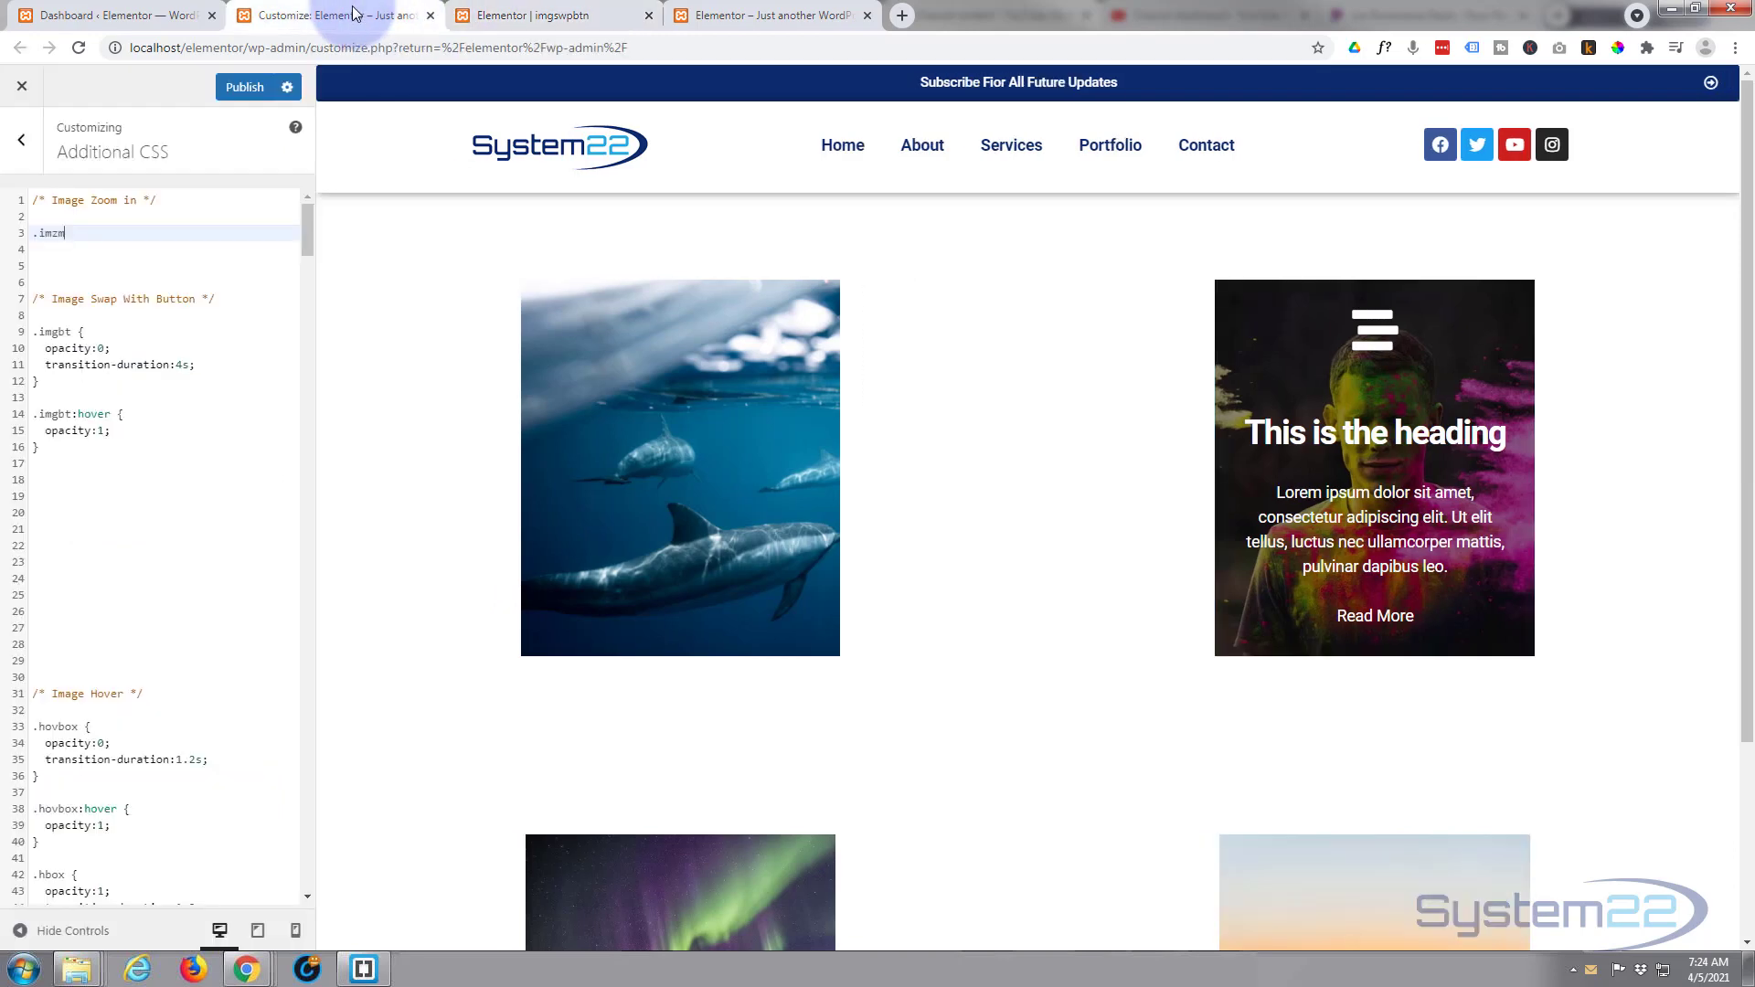
pyautogui.click(101, 234)
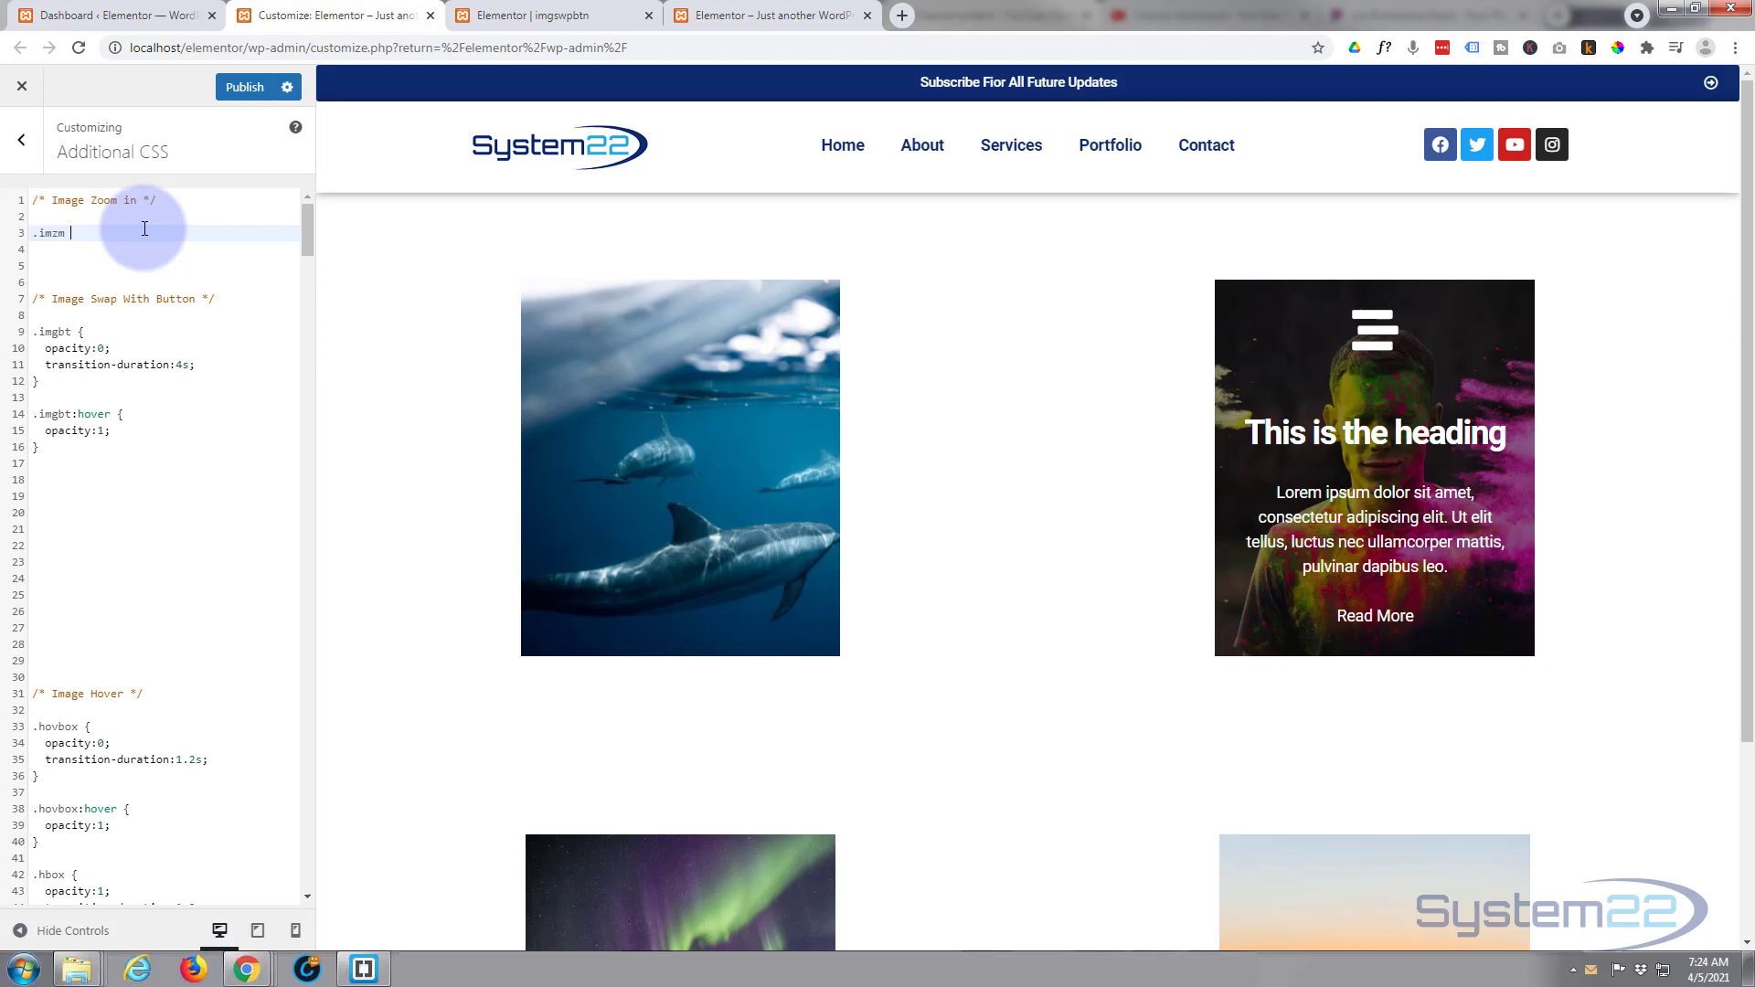
pyautogui.write('{')
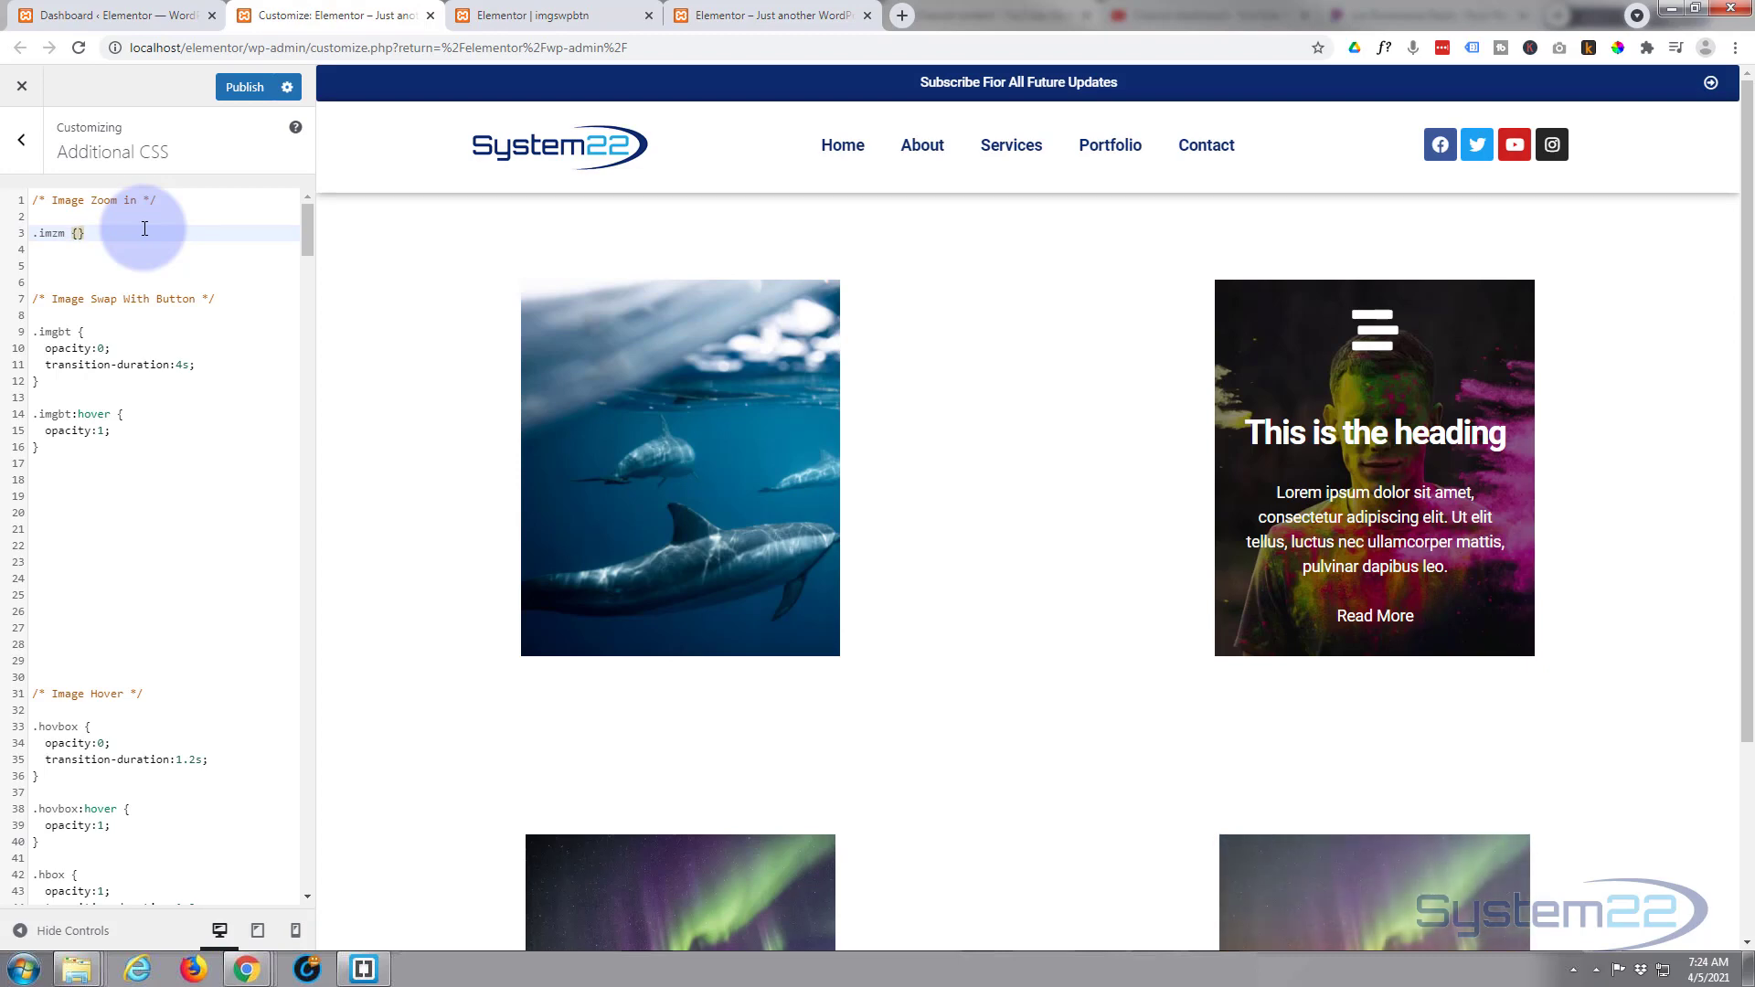
pyautogui.press('Return')
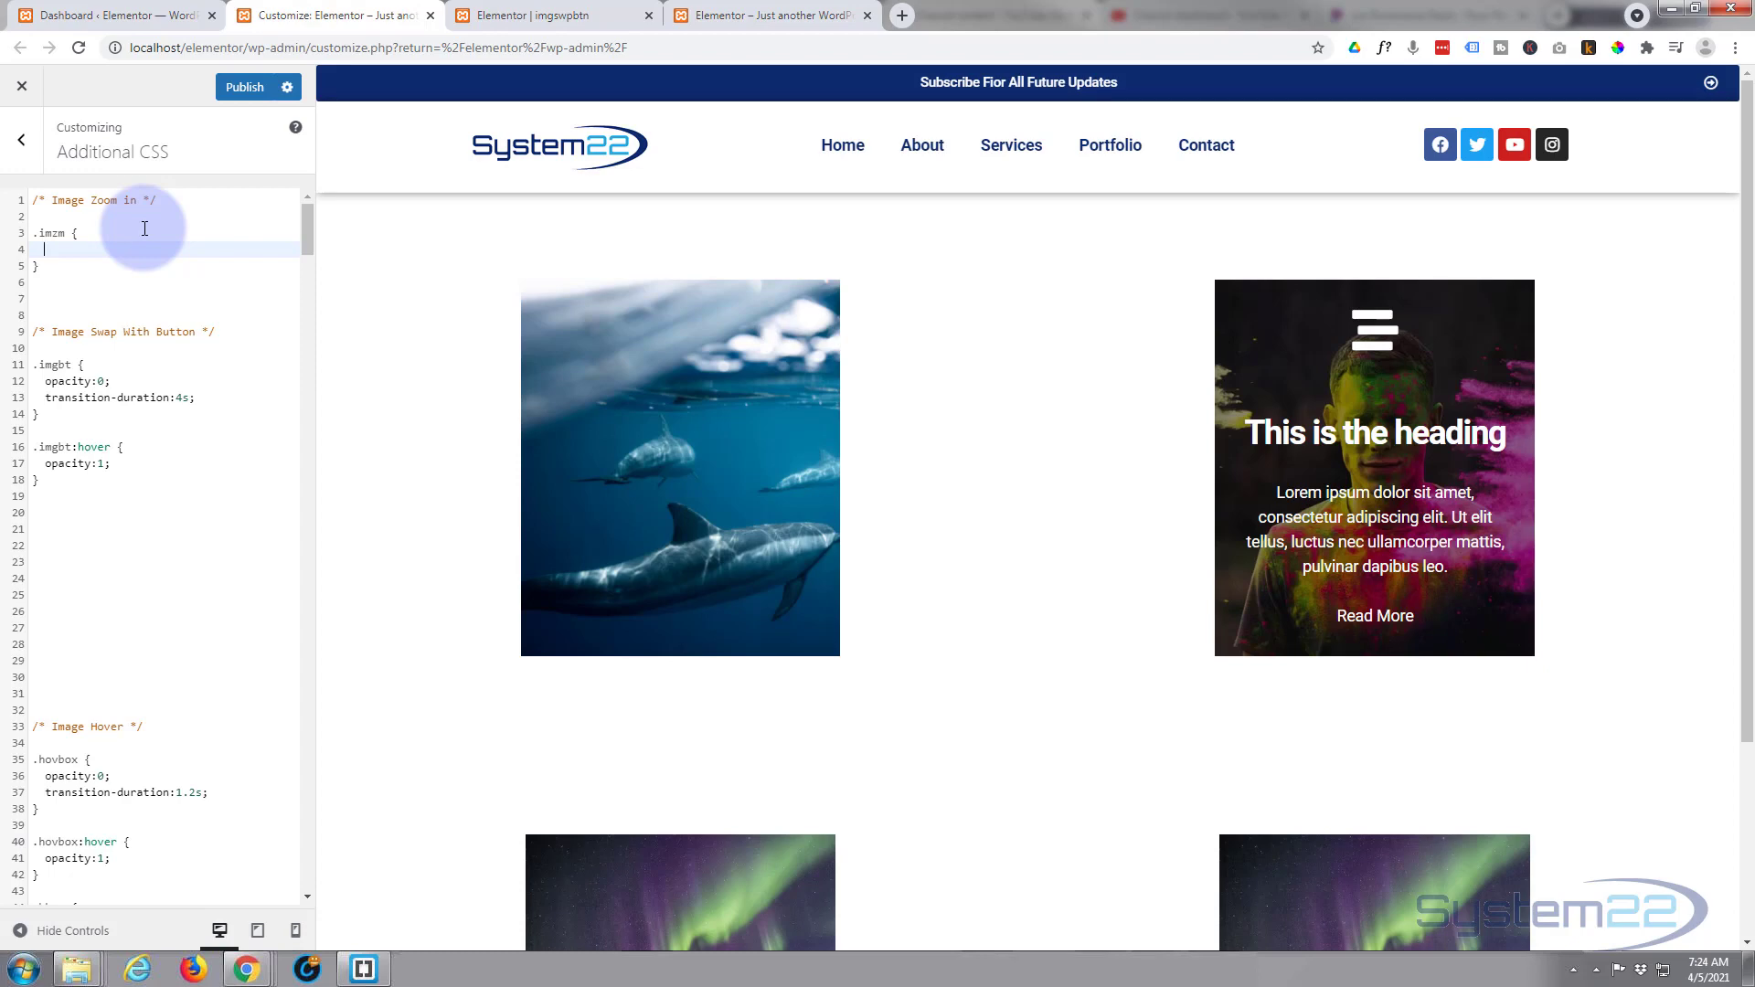
pyautogui.write('tran')
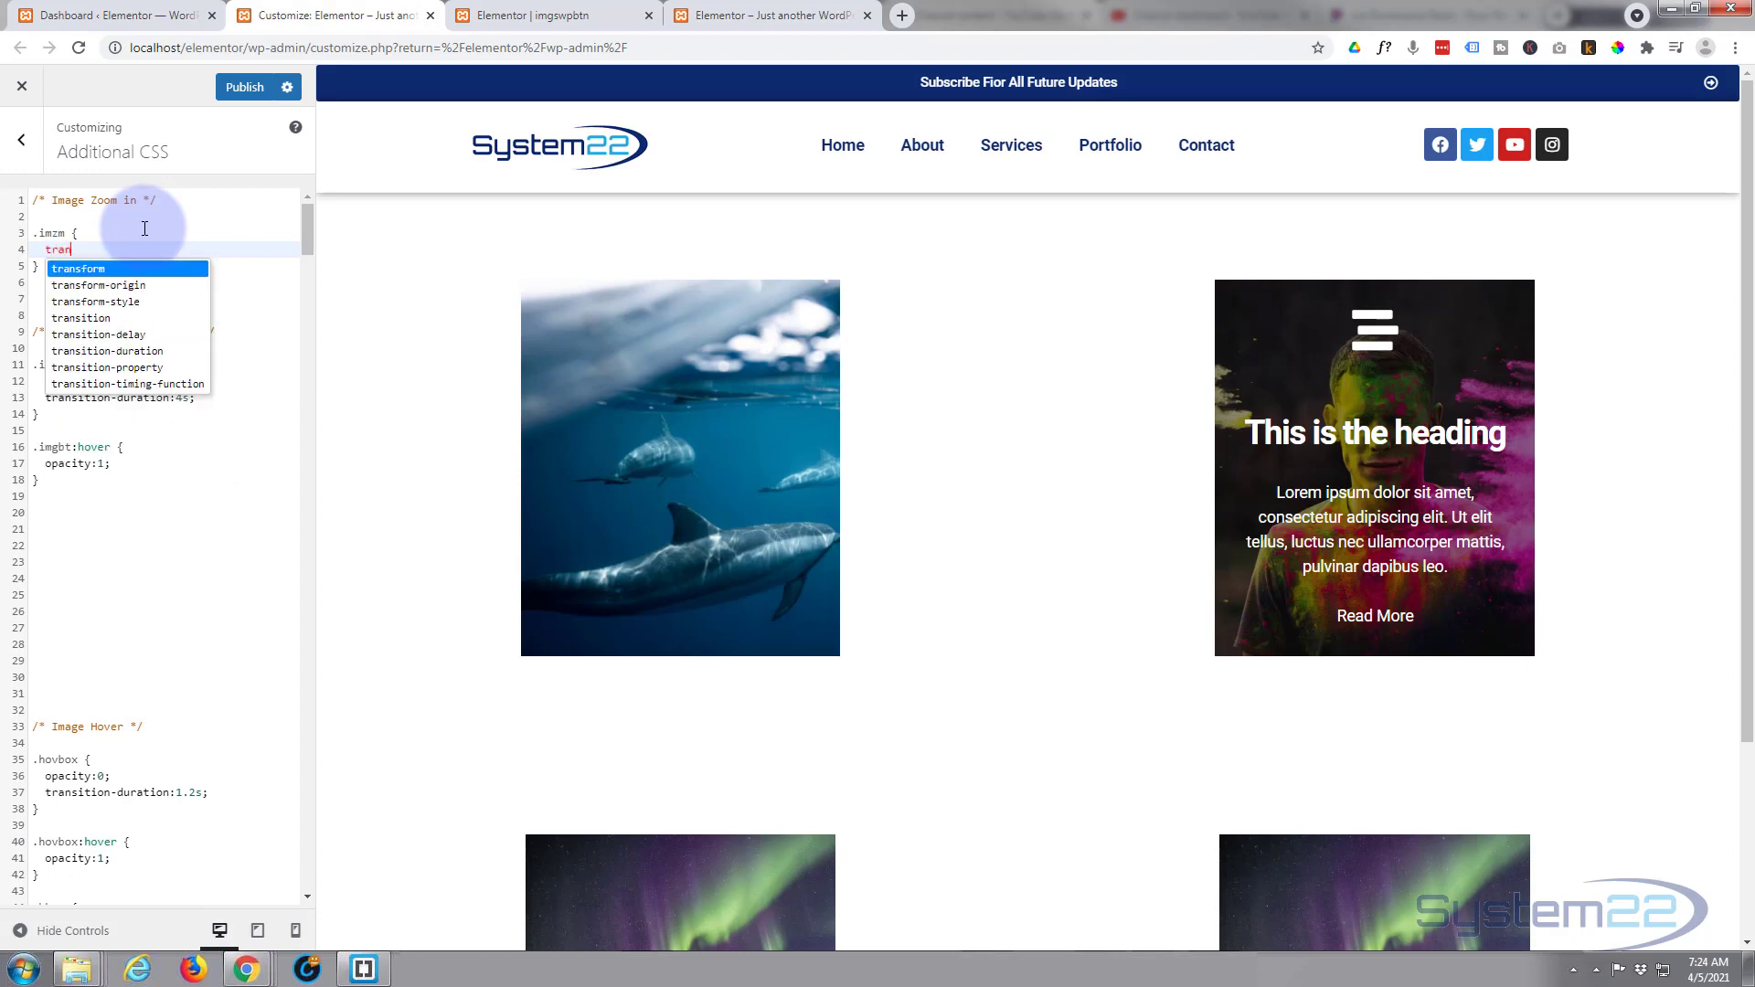
pyautogui.write('sform:sc')
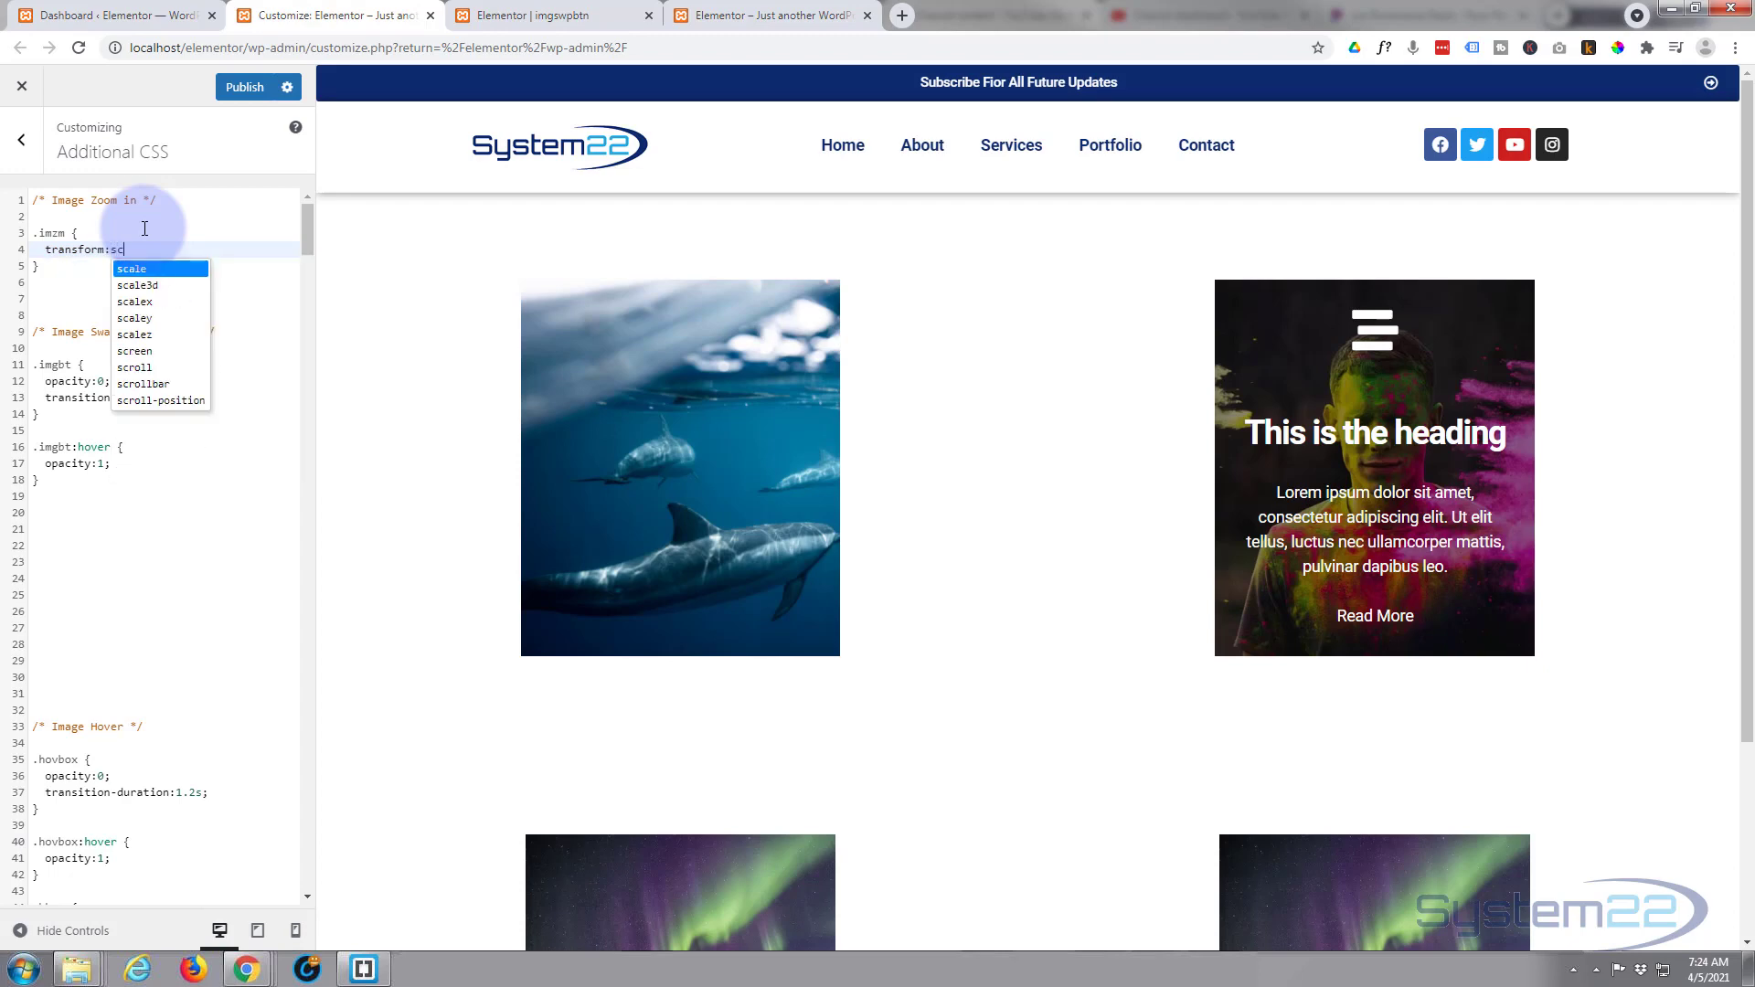
pyautogui.write('ale')
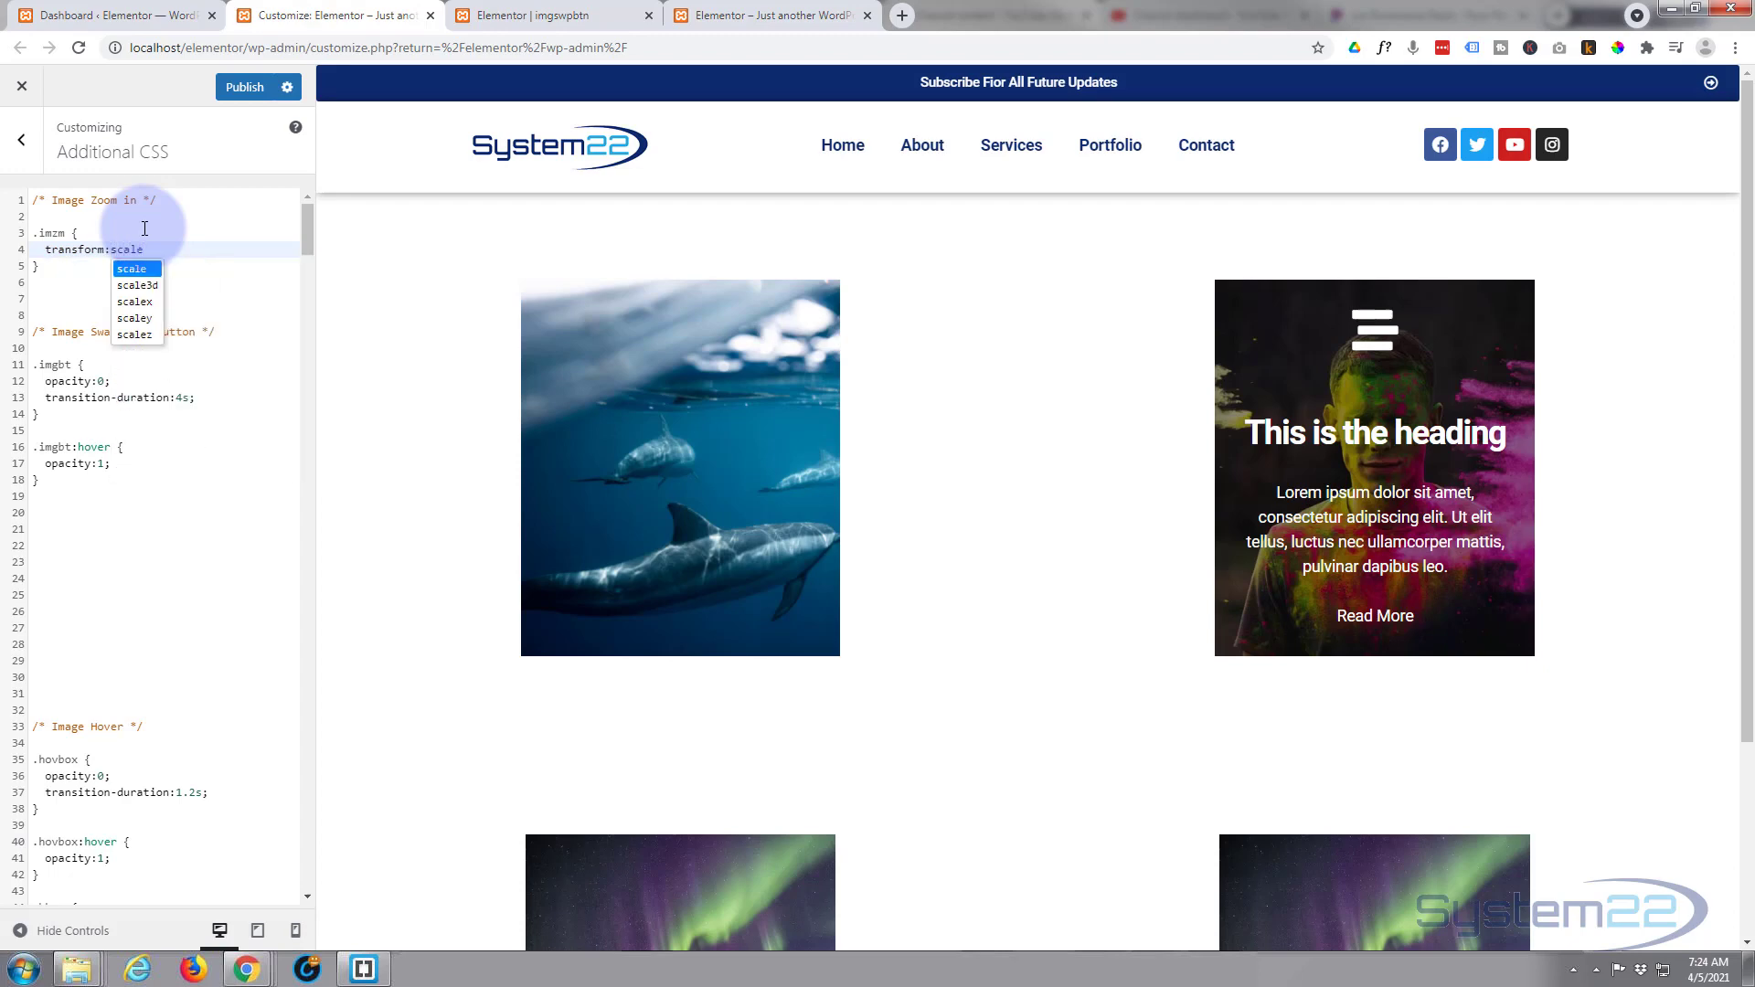
pyautogui.write('(0.7')
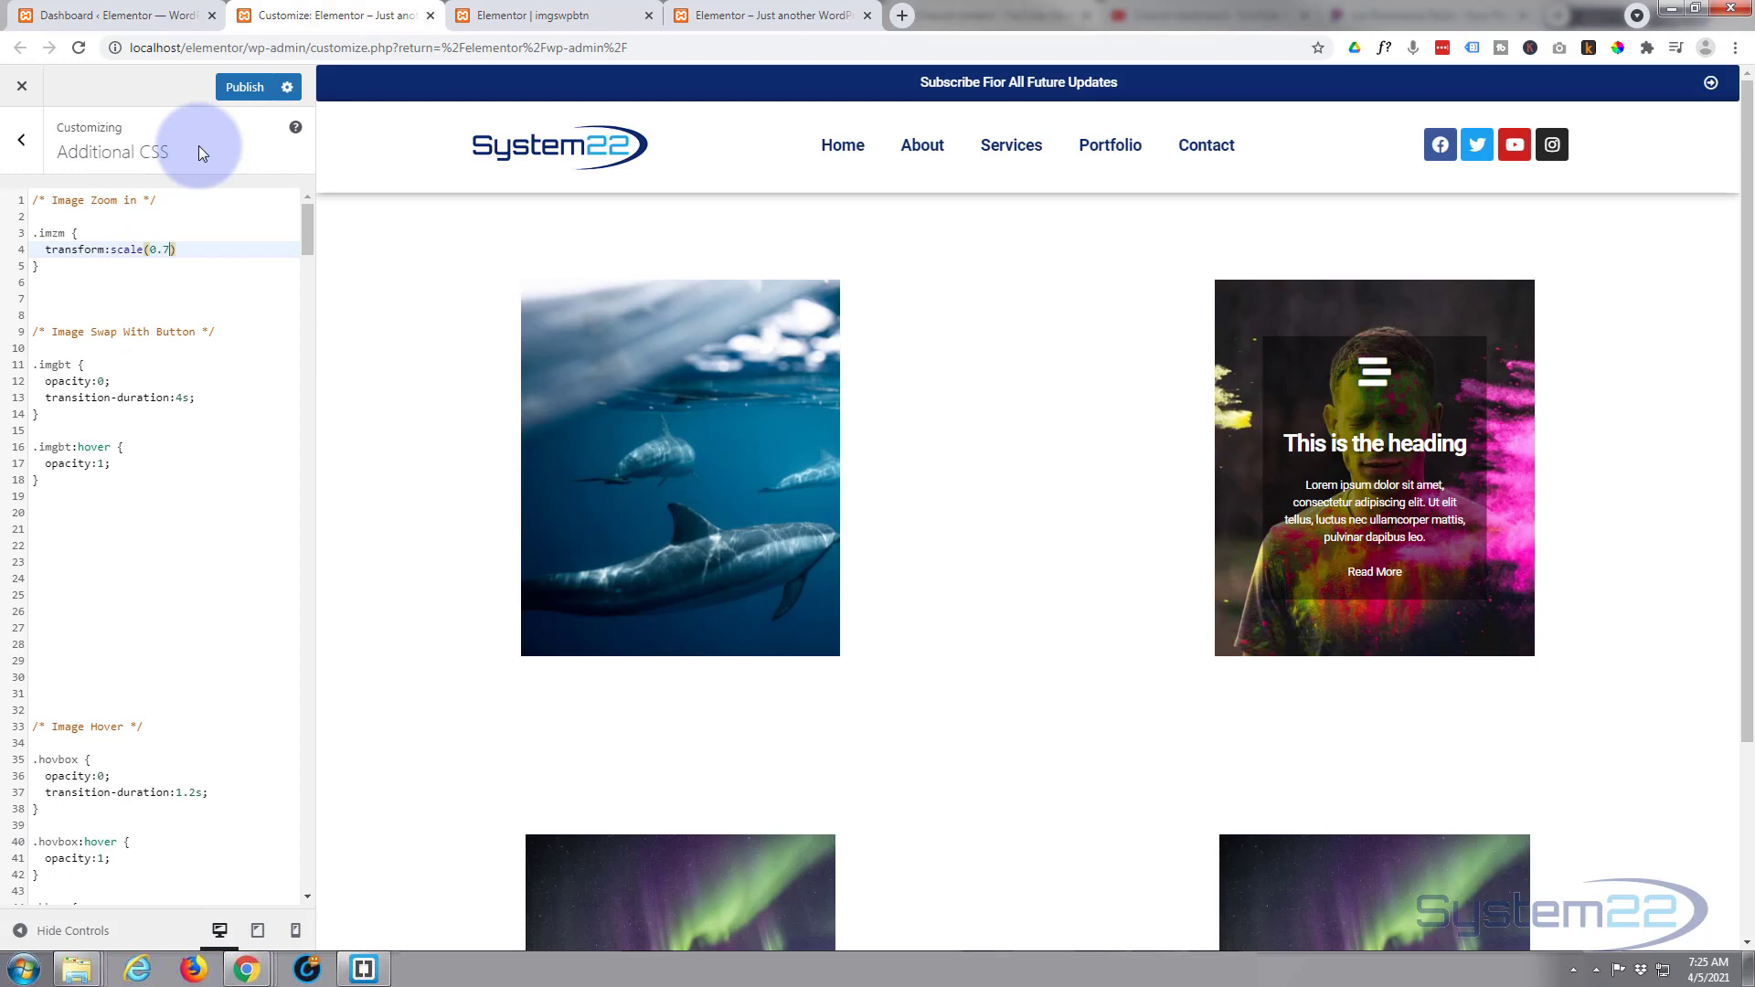
pyautogui.write(',0.7')
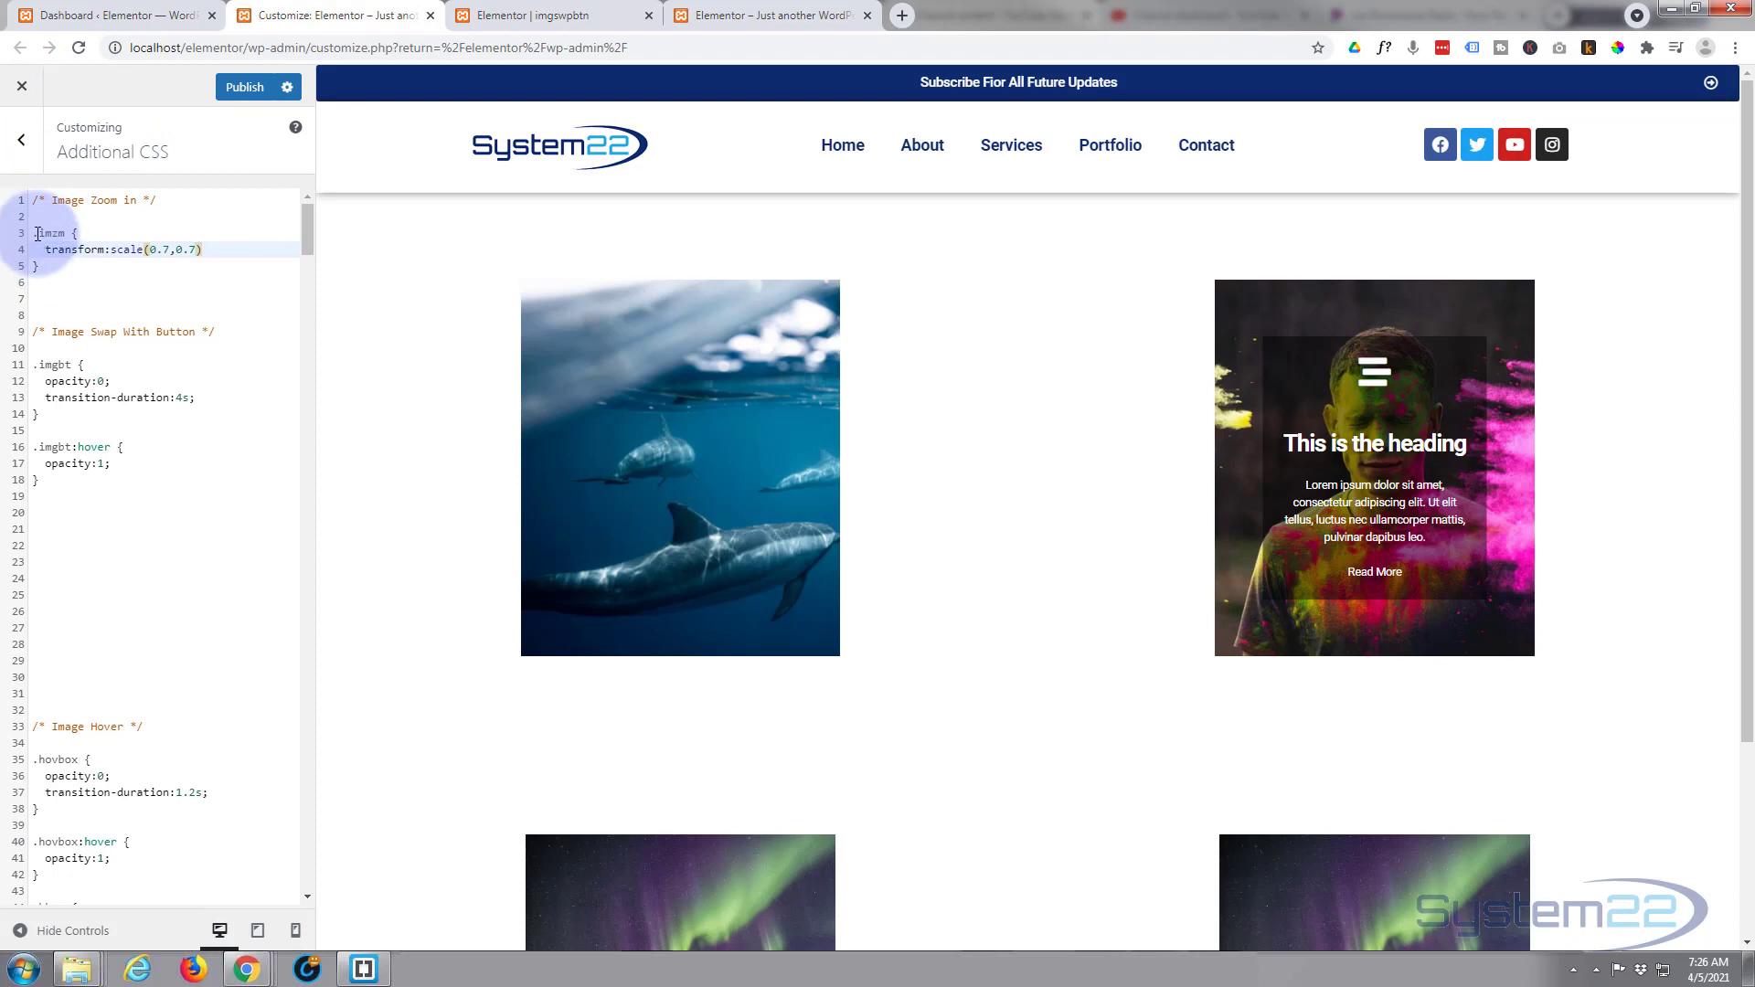
pyautogui.moveTo(32, 233); pyautogui.dragTo(54, 266)
pyautogui.hotkey('ctrl', 'c')
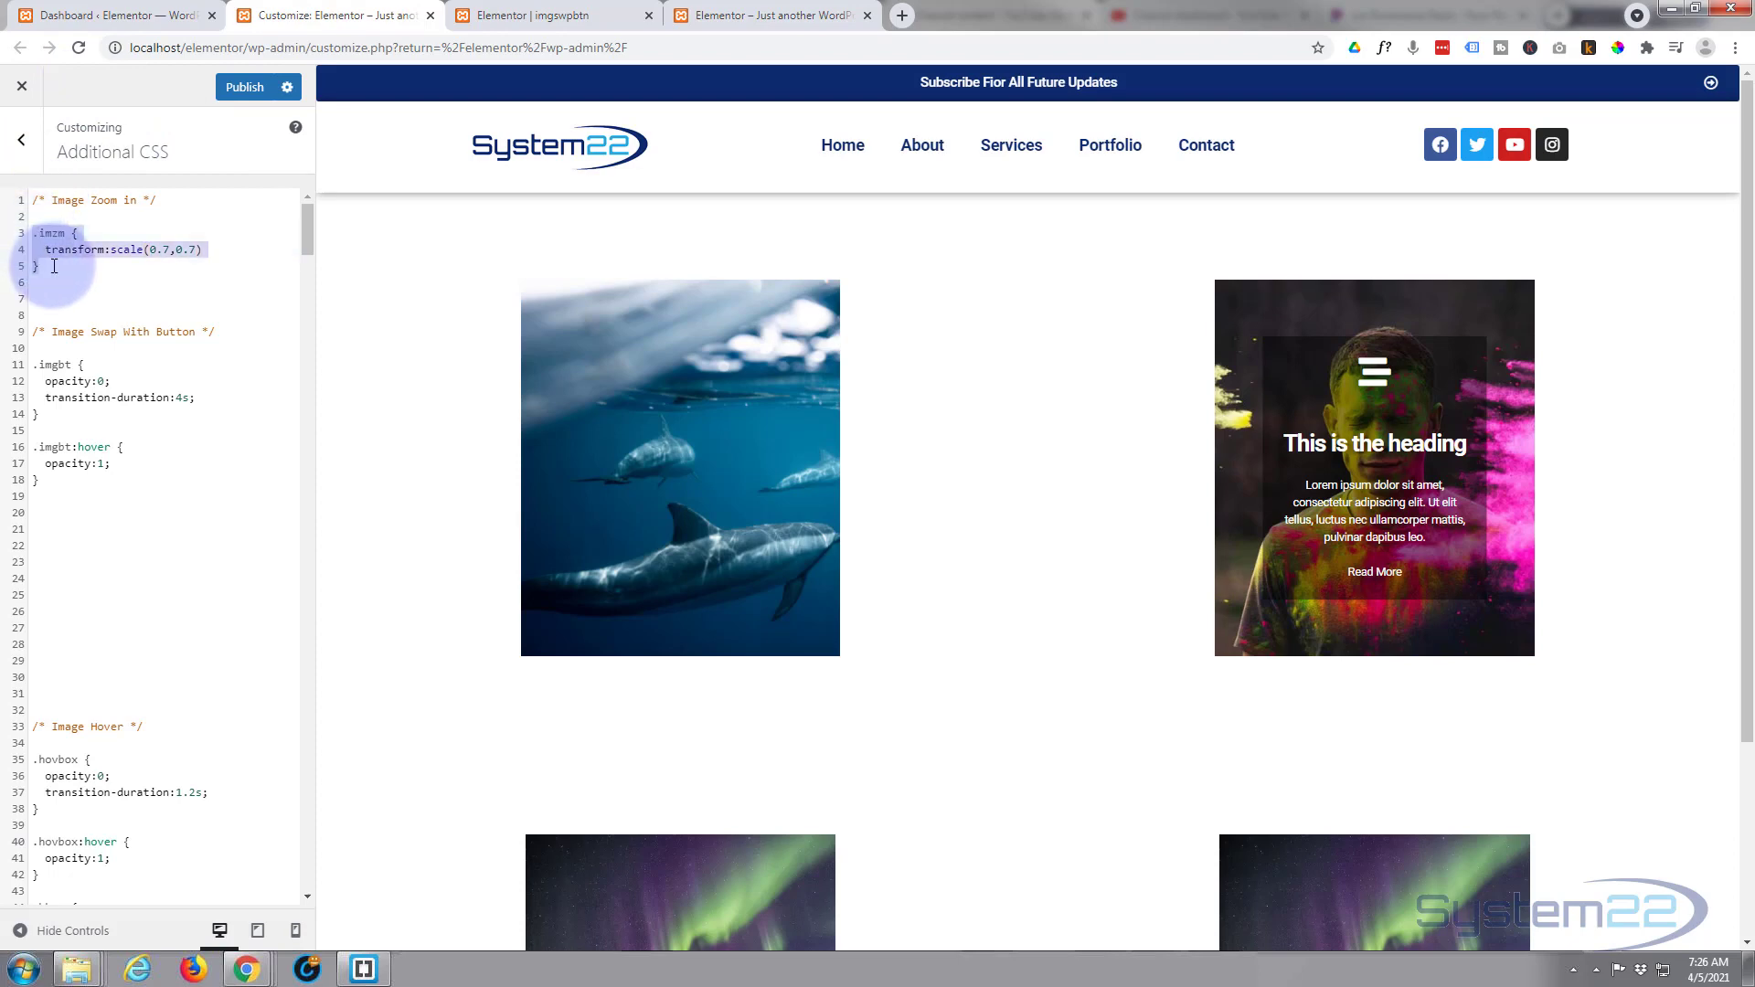
# Paste a copy of the .imzm rule below it and change its selector to .imzm:hover
pyautogui.click(54, 266)
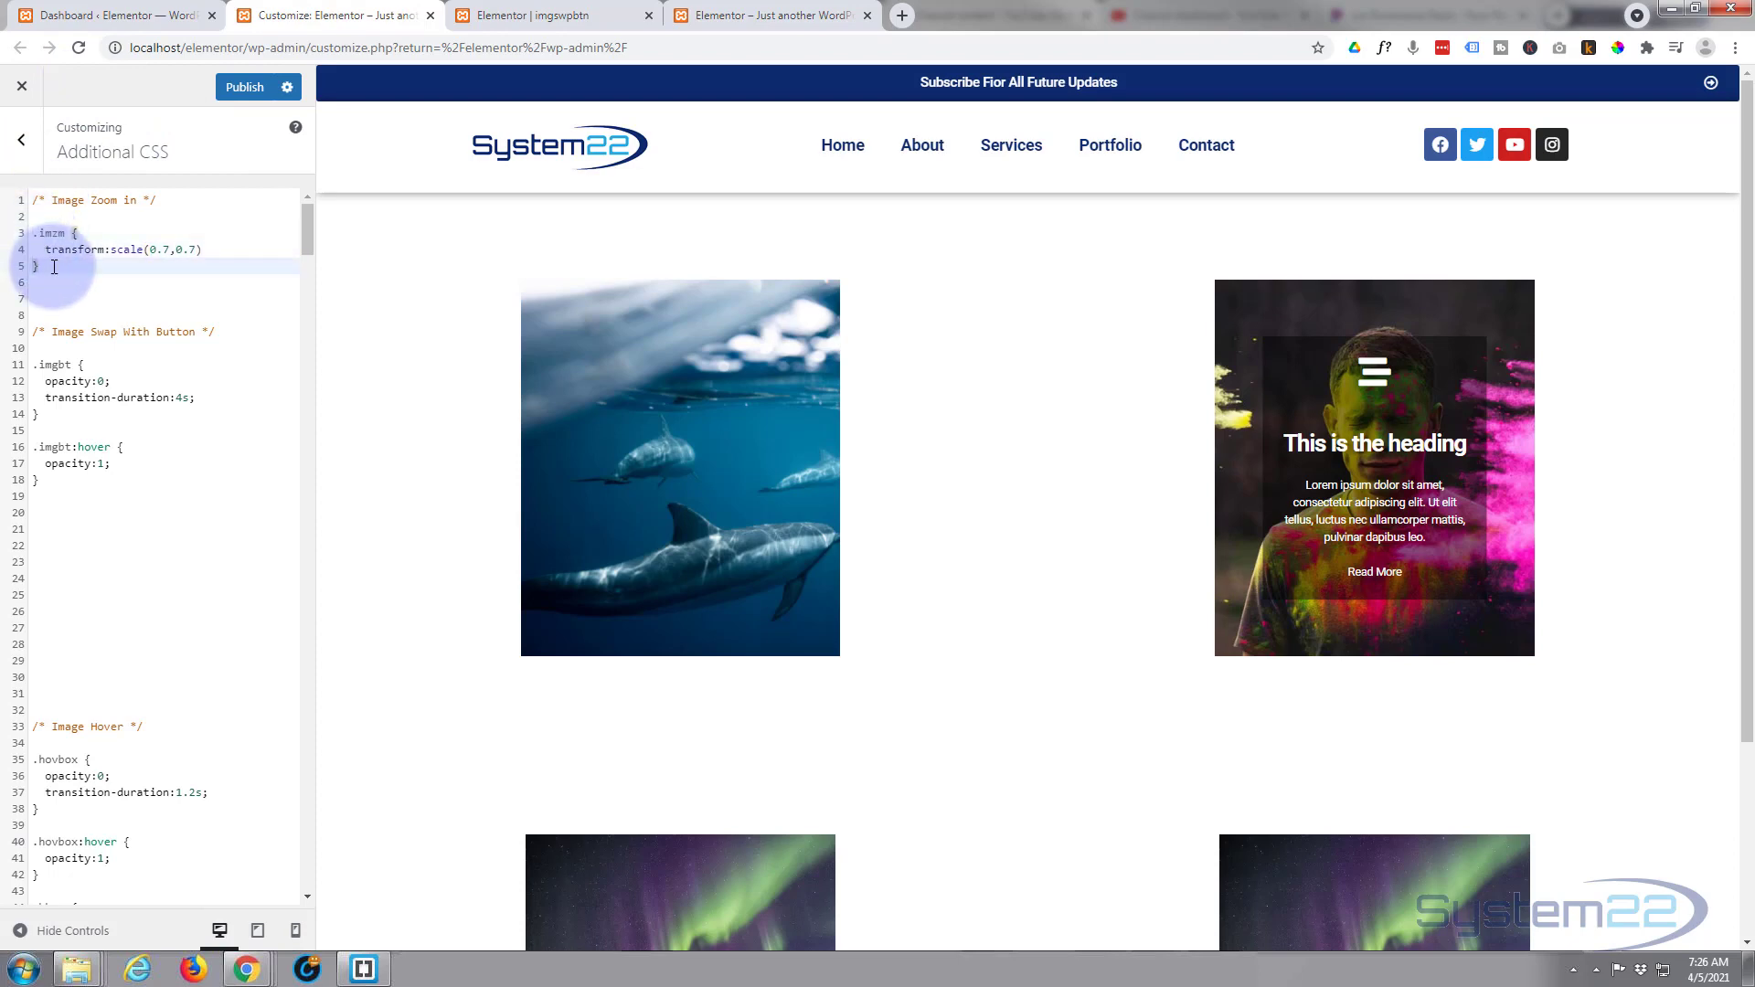
pyautogui.press('Return')
pyautogui.press('Return')
pyautogui.hotkey('ctrl', 'v')
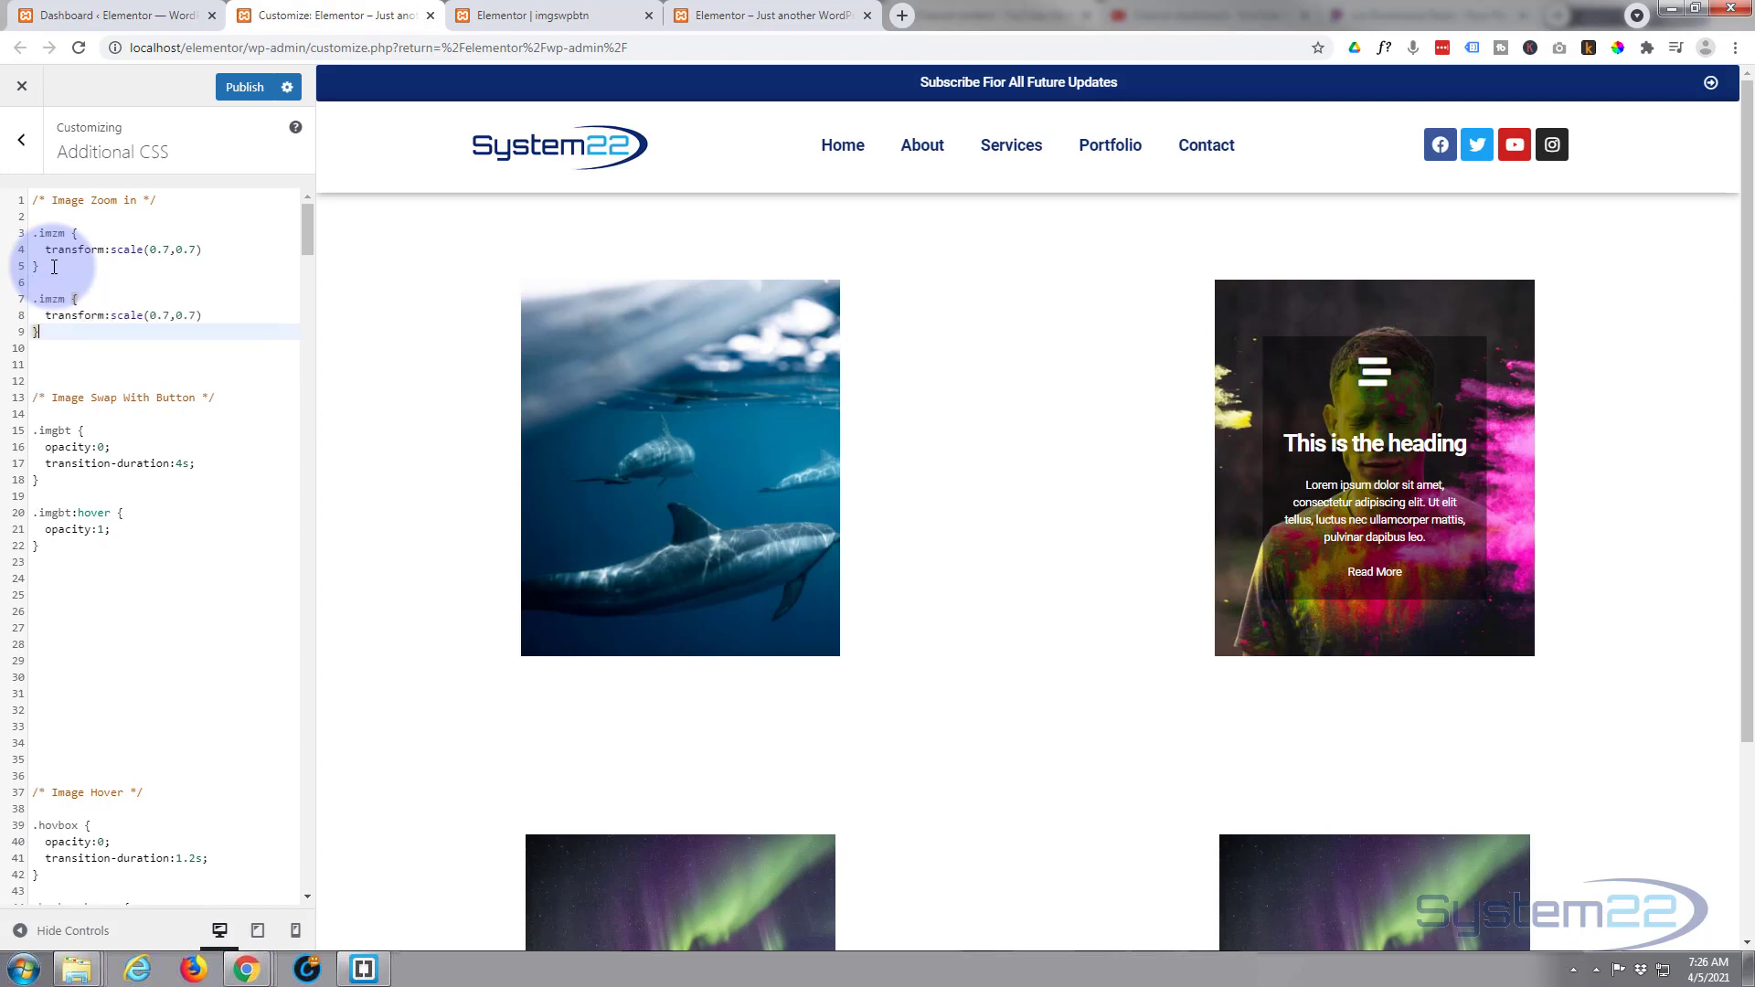
pyautogui.click(64, 299)
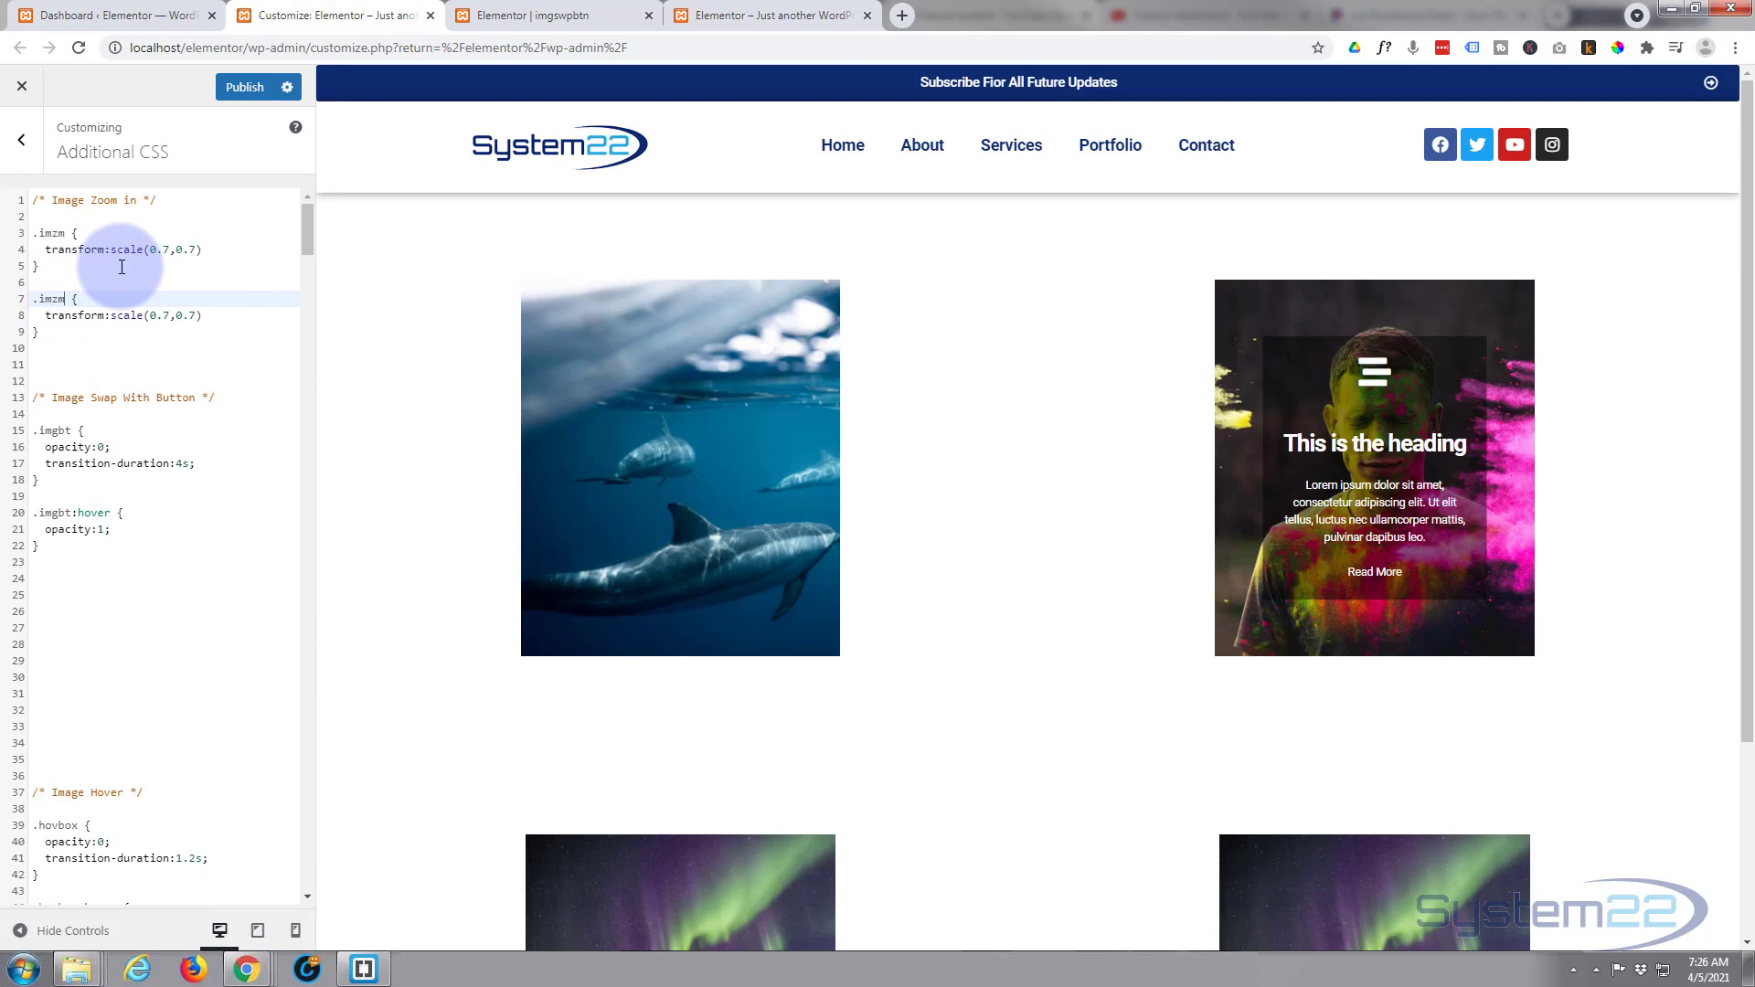
pyautogui.write(':hover')
pyautogui.click(131, 280)
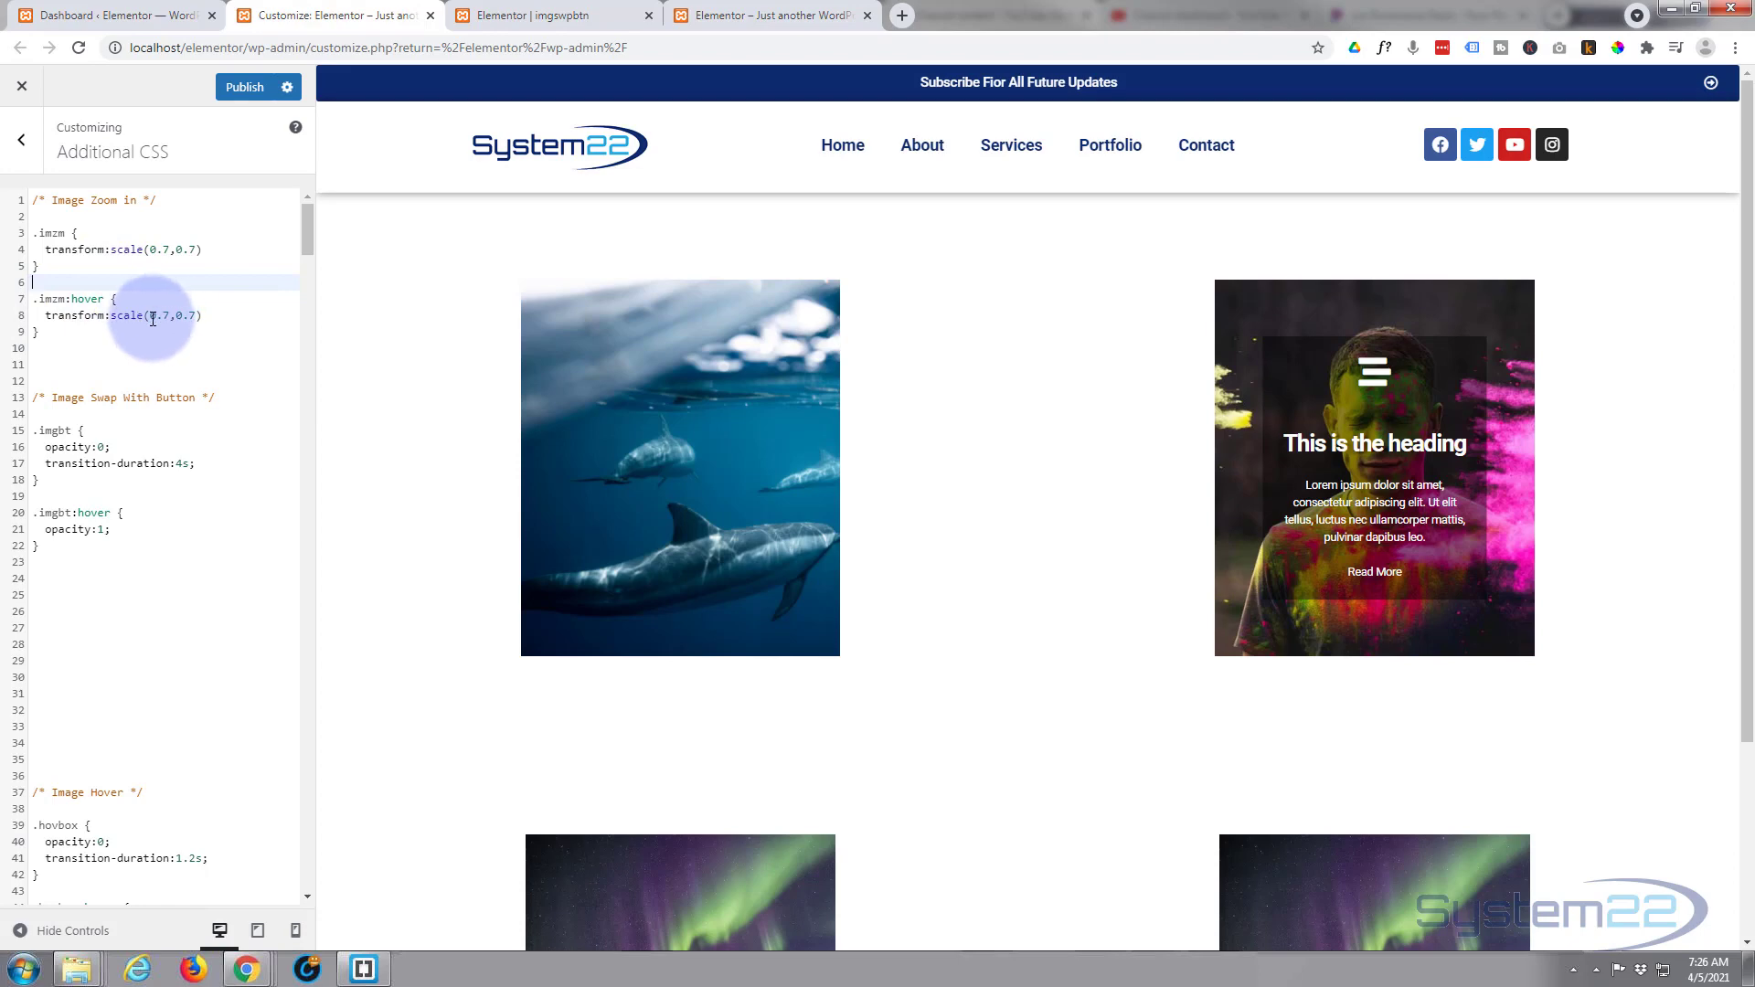
# Change the copied rule's scale values from 0.7 to 1, making scale(1,1)
pyautogui.click(151, 317)
pyautogui.moveTo(152, 317); pyautogui.dragTo(170, 319)
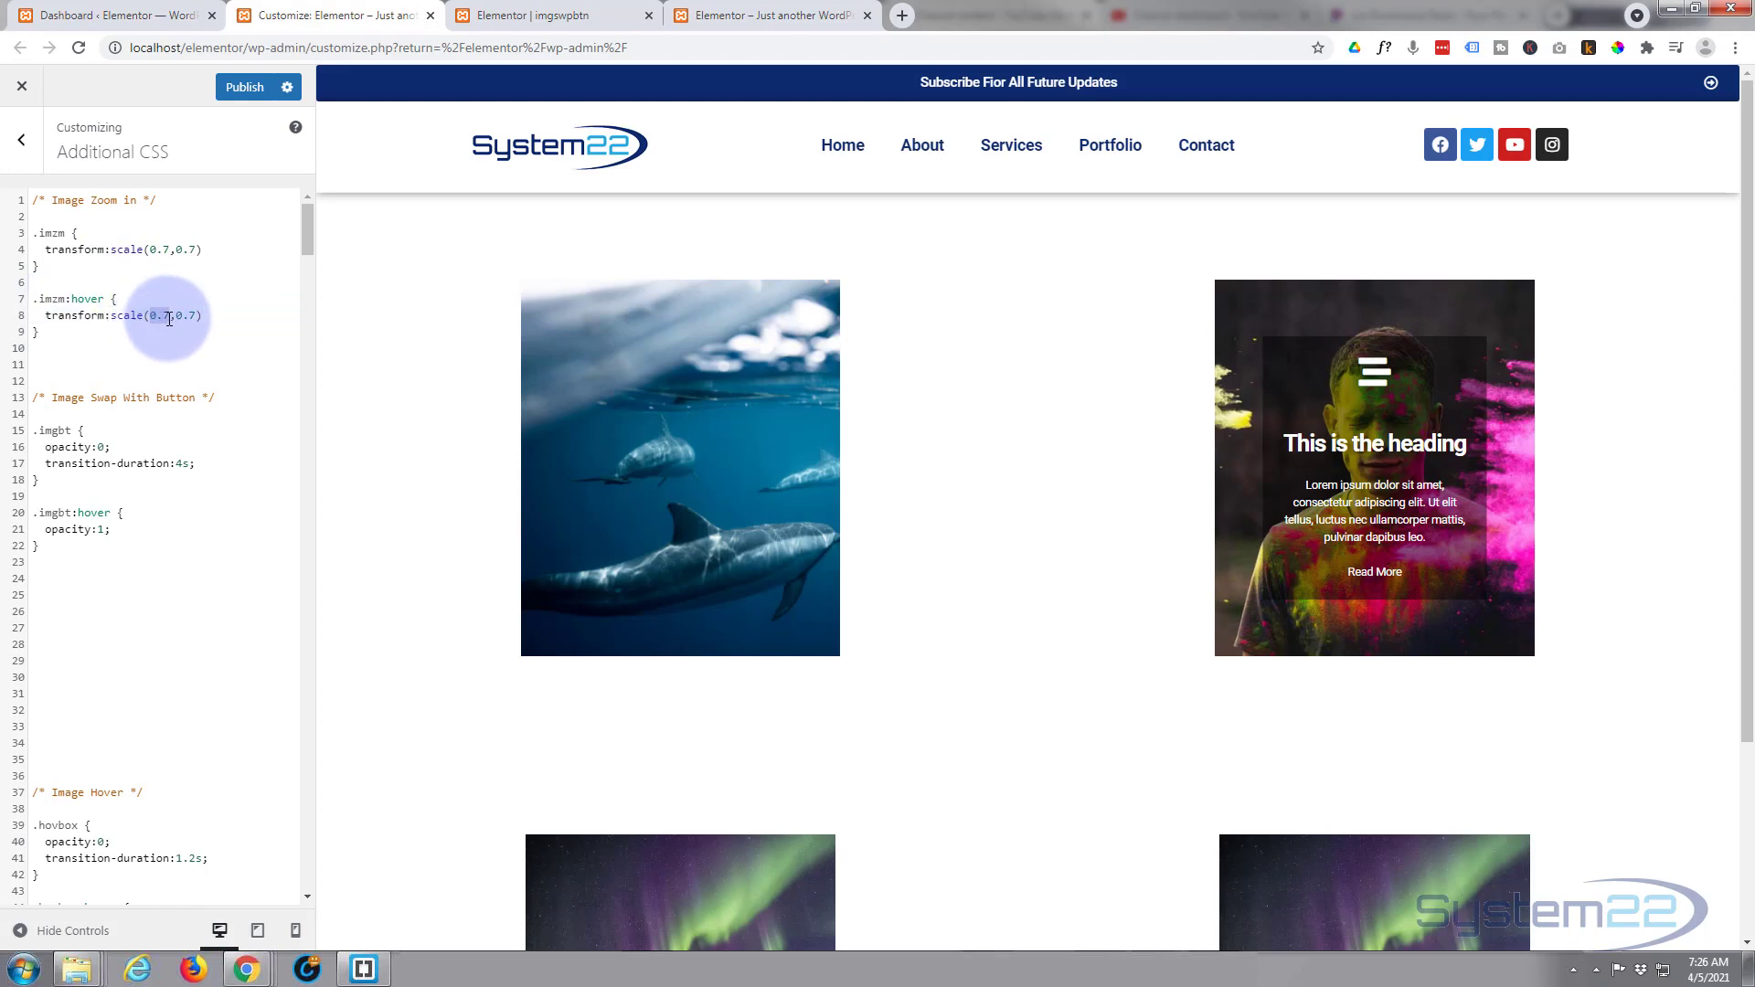
pyautogui.write('1')
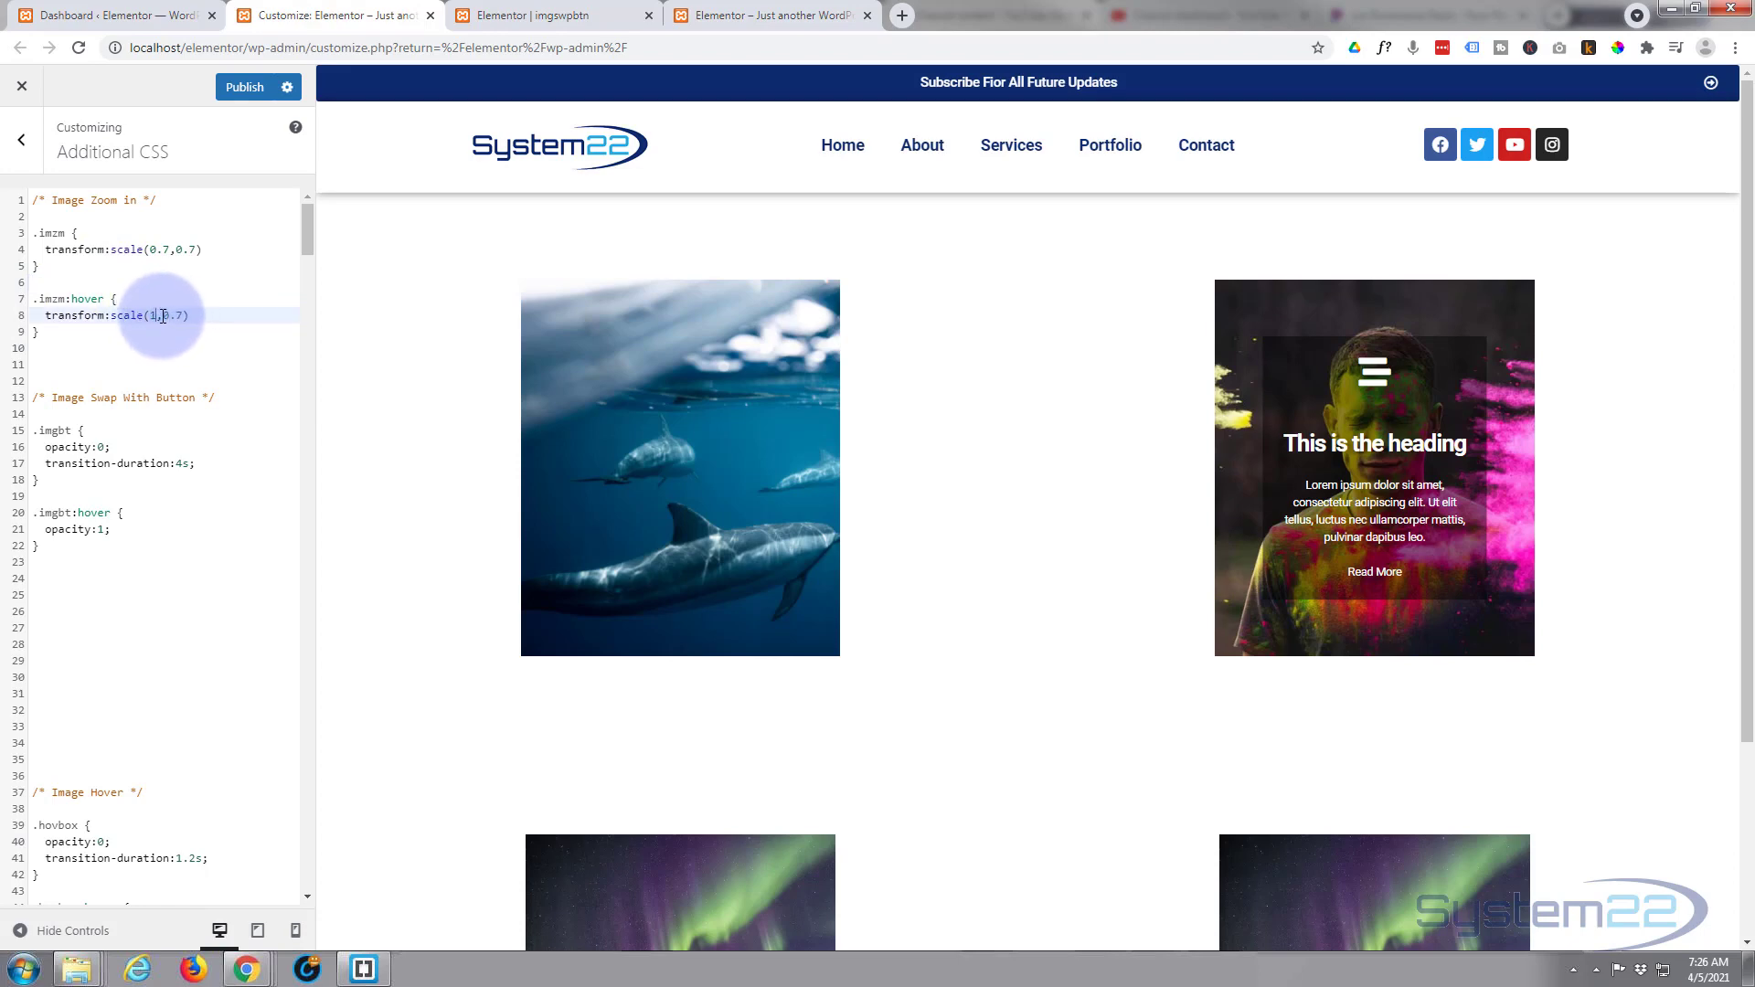
pyautogui.press('Delete')
pyautogui.press('Delete')
pyautogui.press('Delete')
pyautogui.write('1')
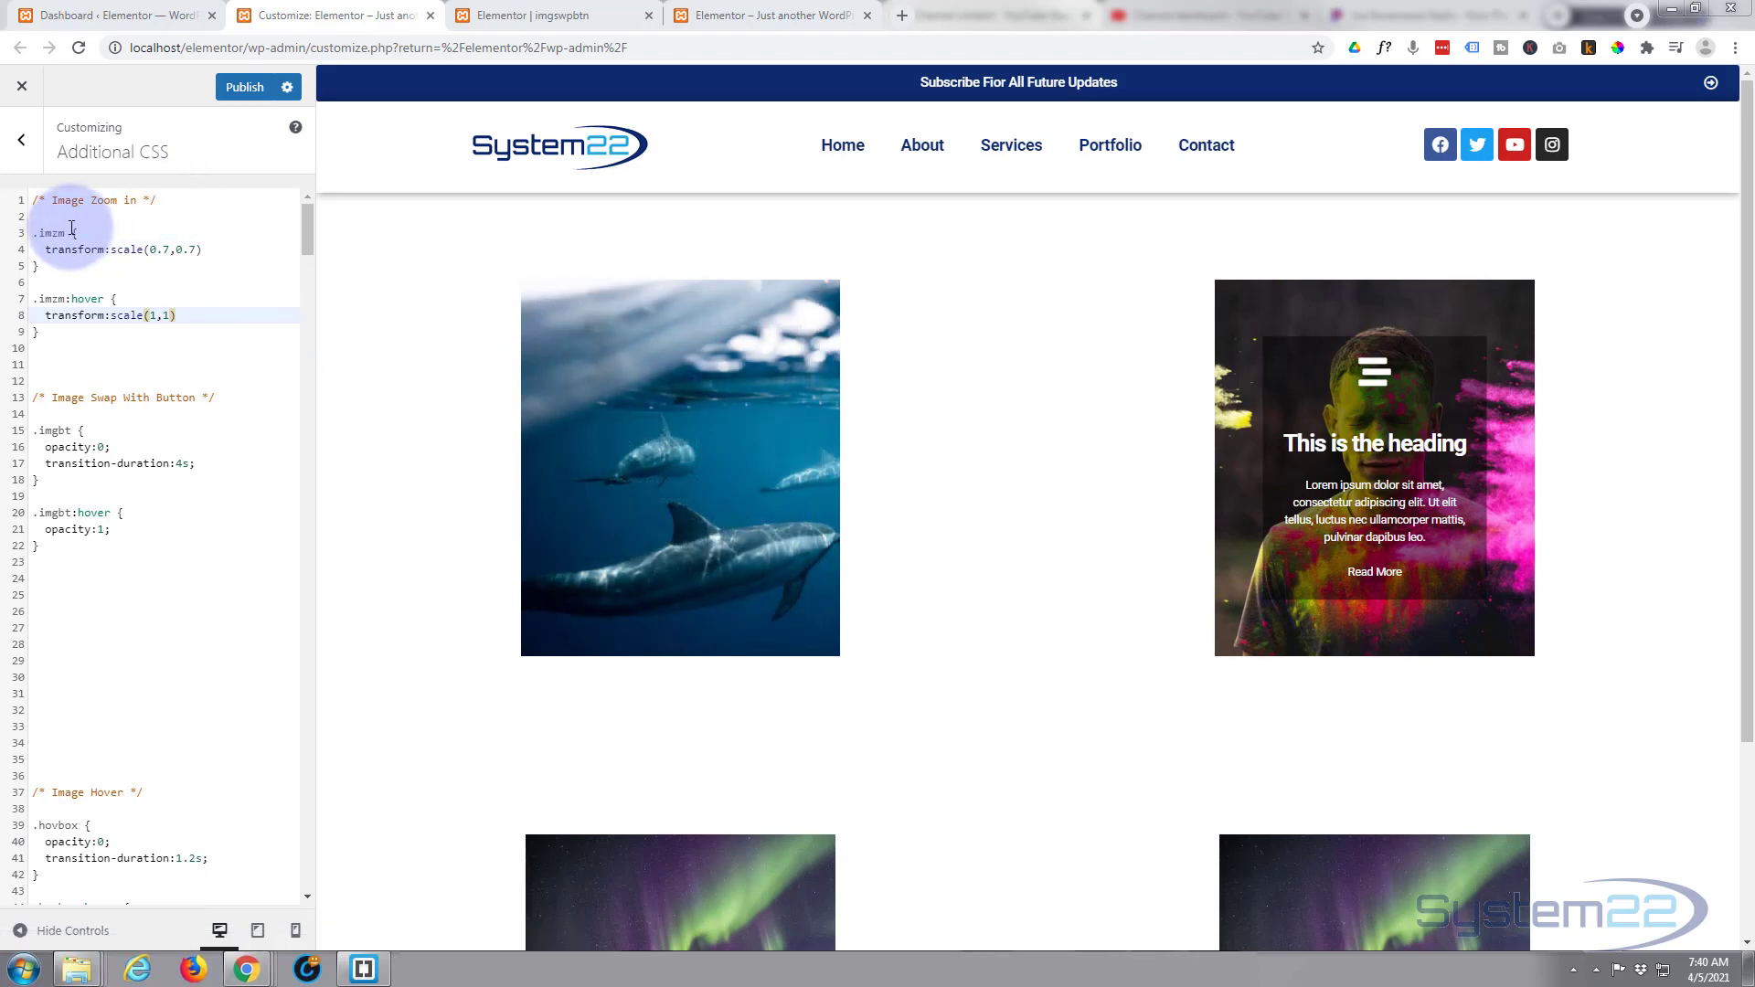
# Add transition-duration:0.7s; to the .imzm rule and begin an opacity property below it
pyautogui.click(208, 250)
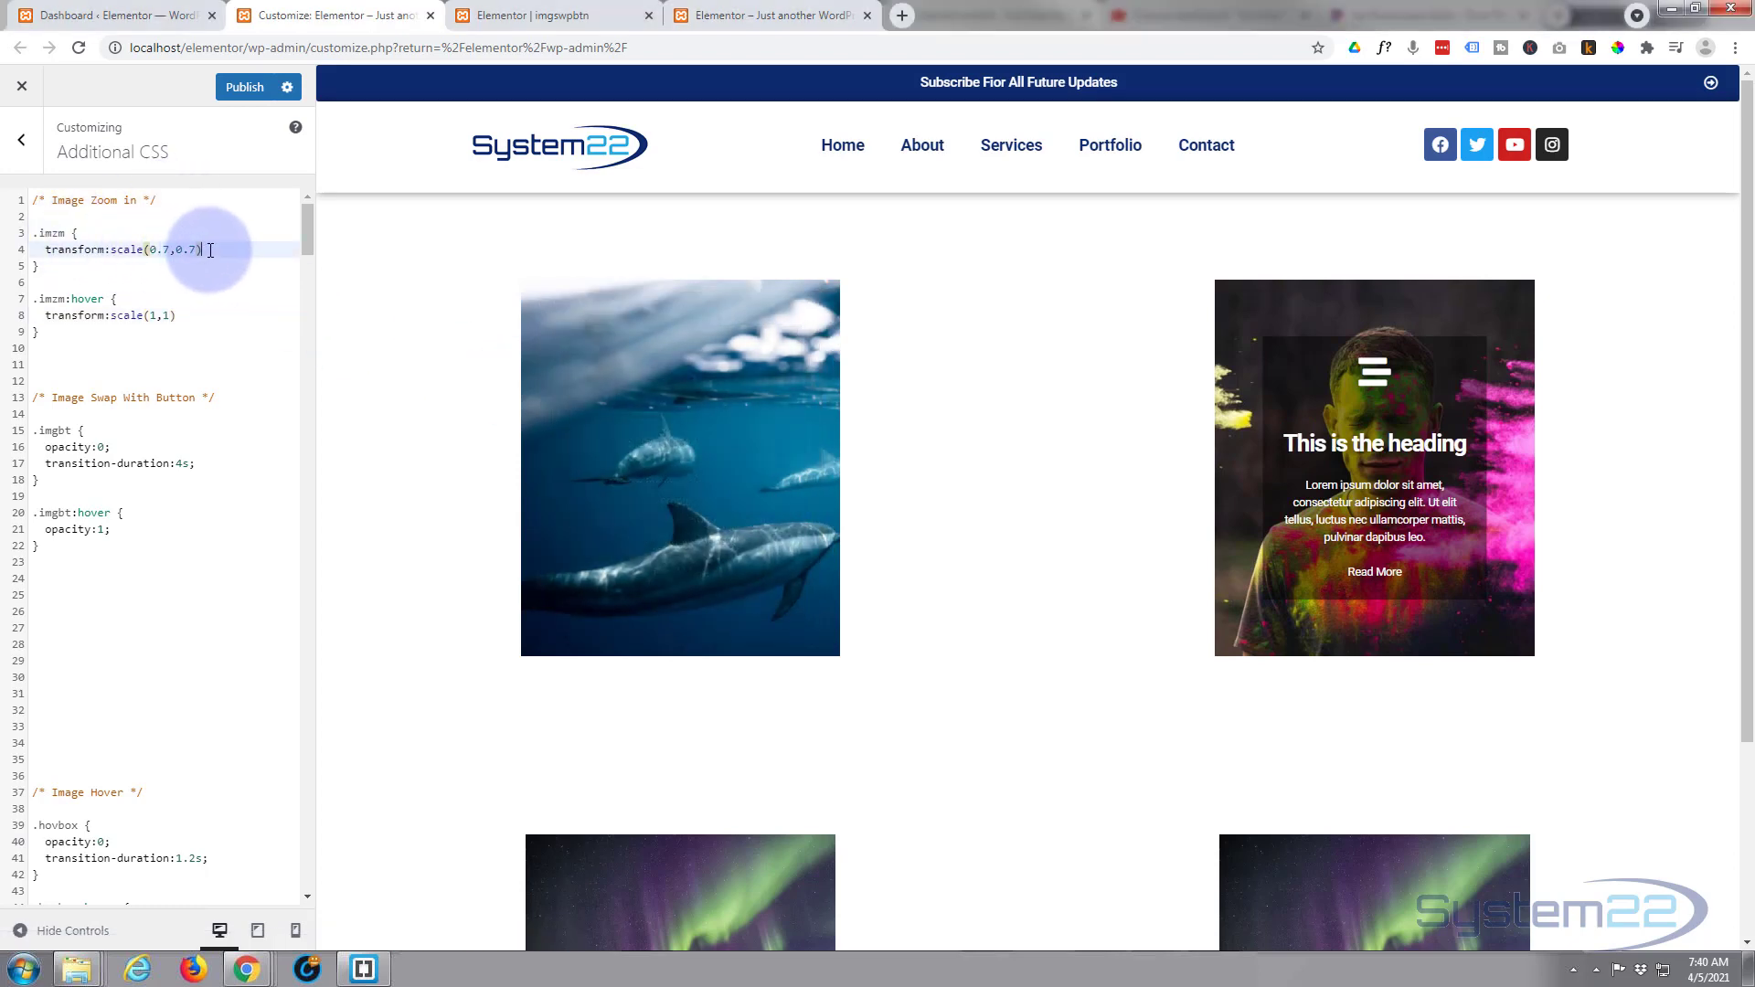
pyautogui.write(';')
pyautogui.press('Return')
pyautogui.write('trans')
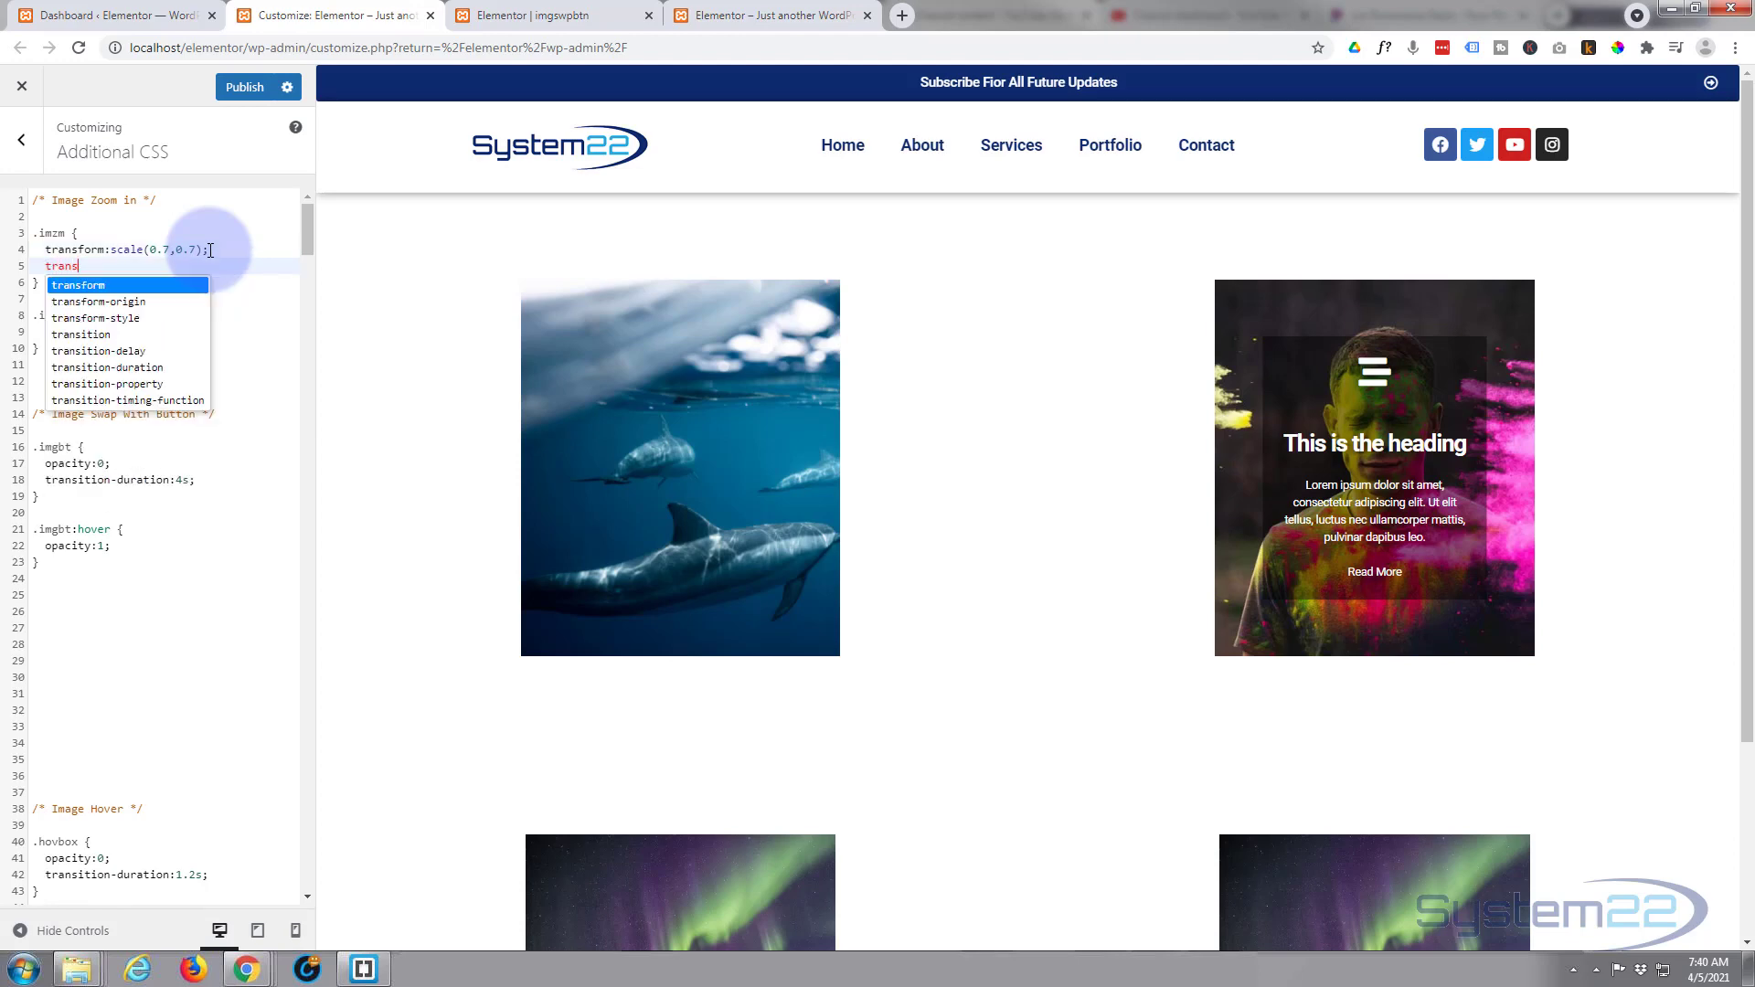
pyautogui.write('ition')
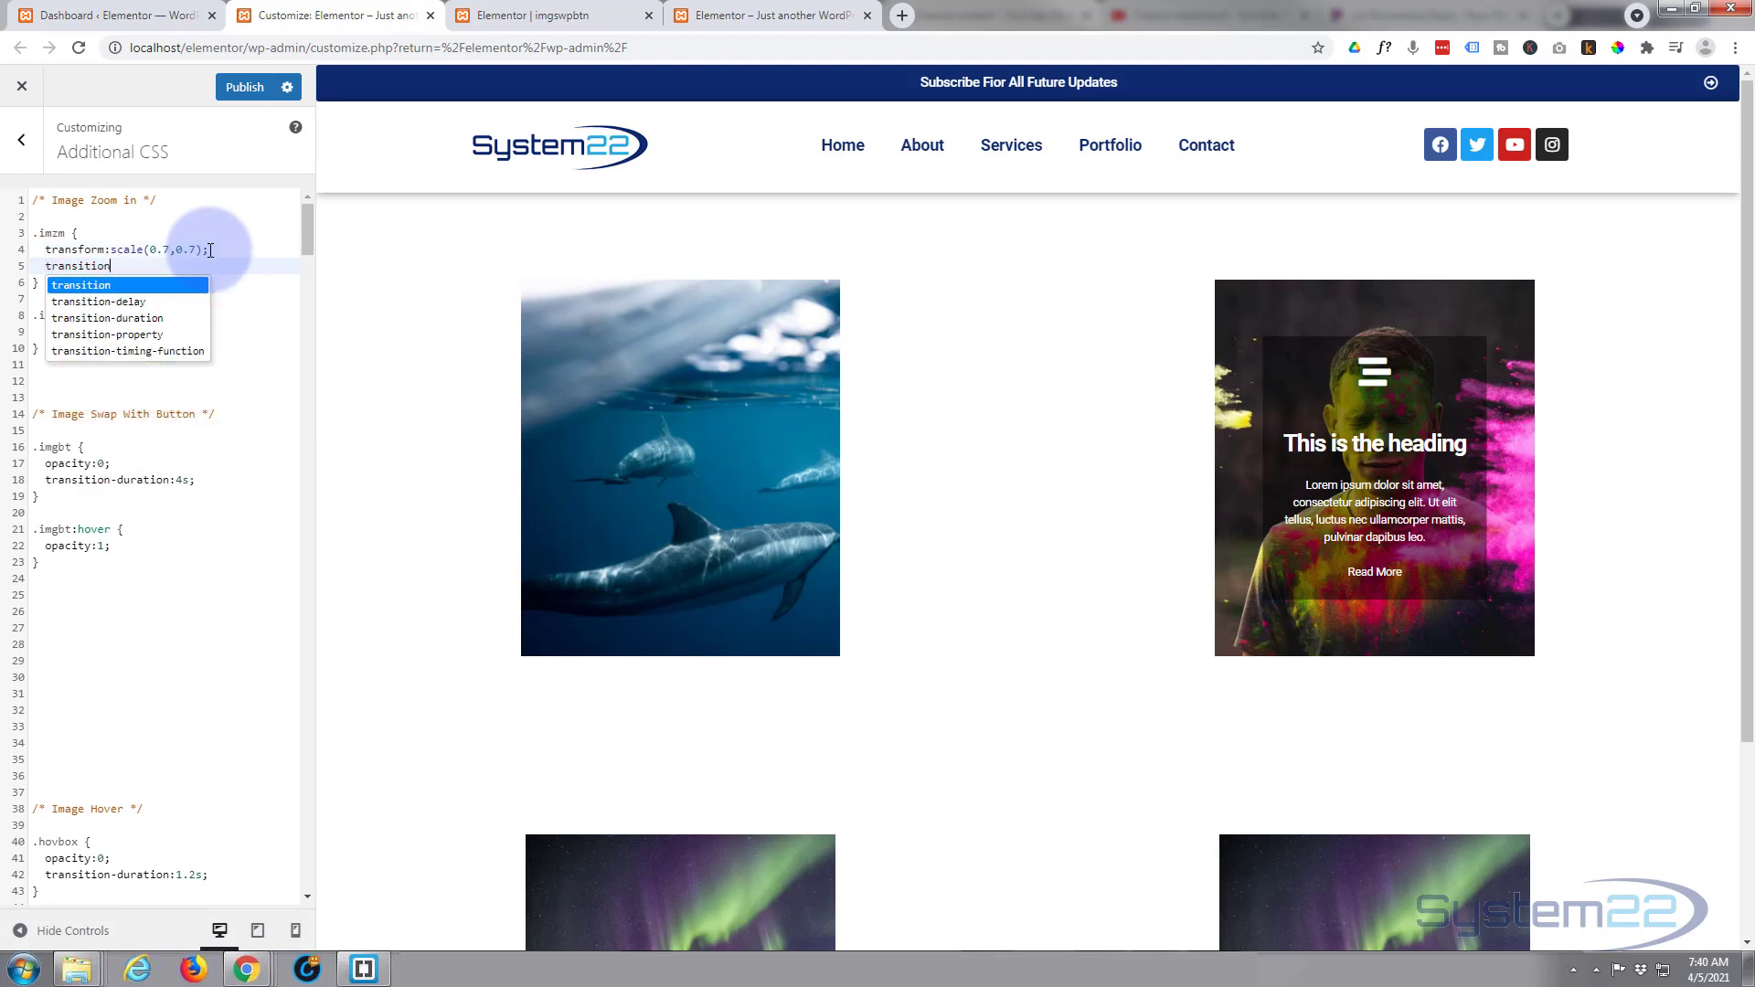
pyautogui.click(155, 317)
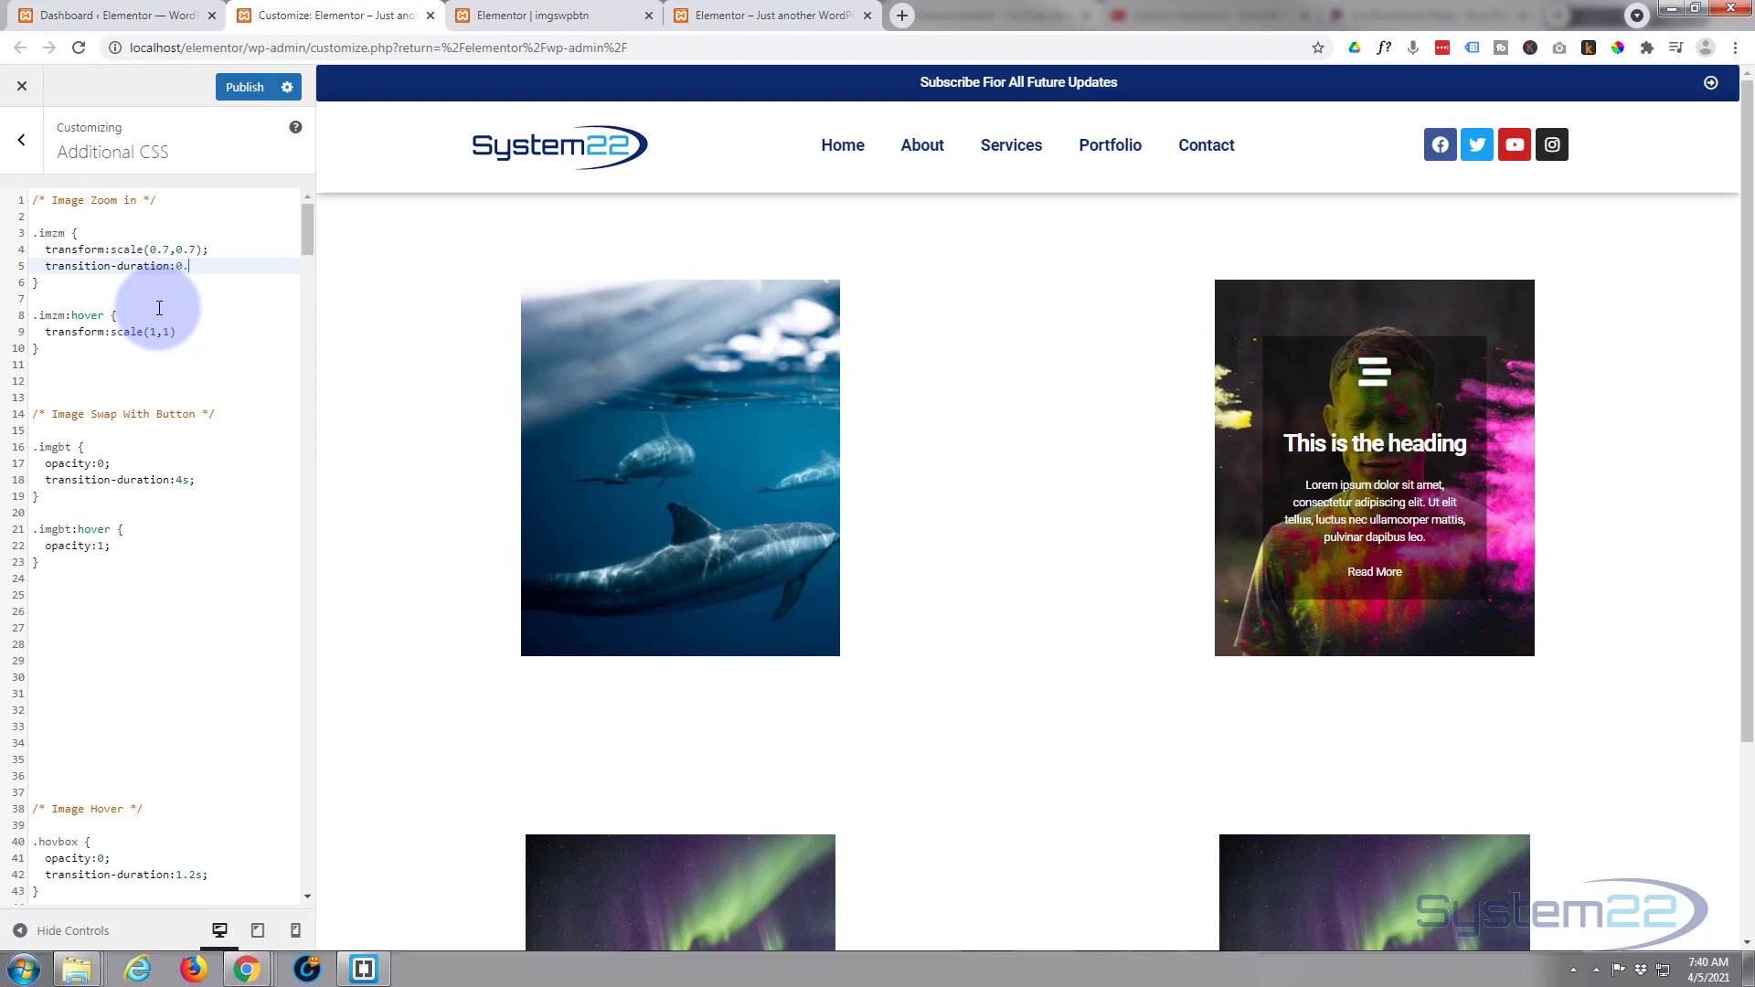
pyautogui.write(':0.7s;')
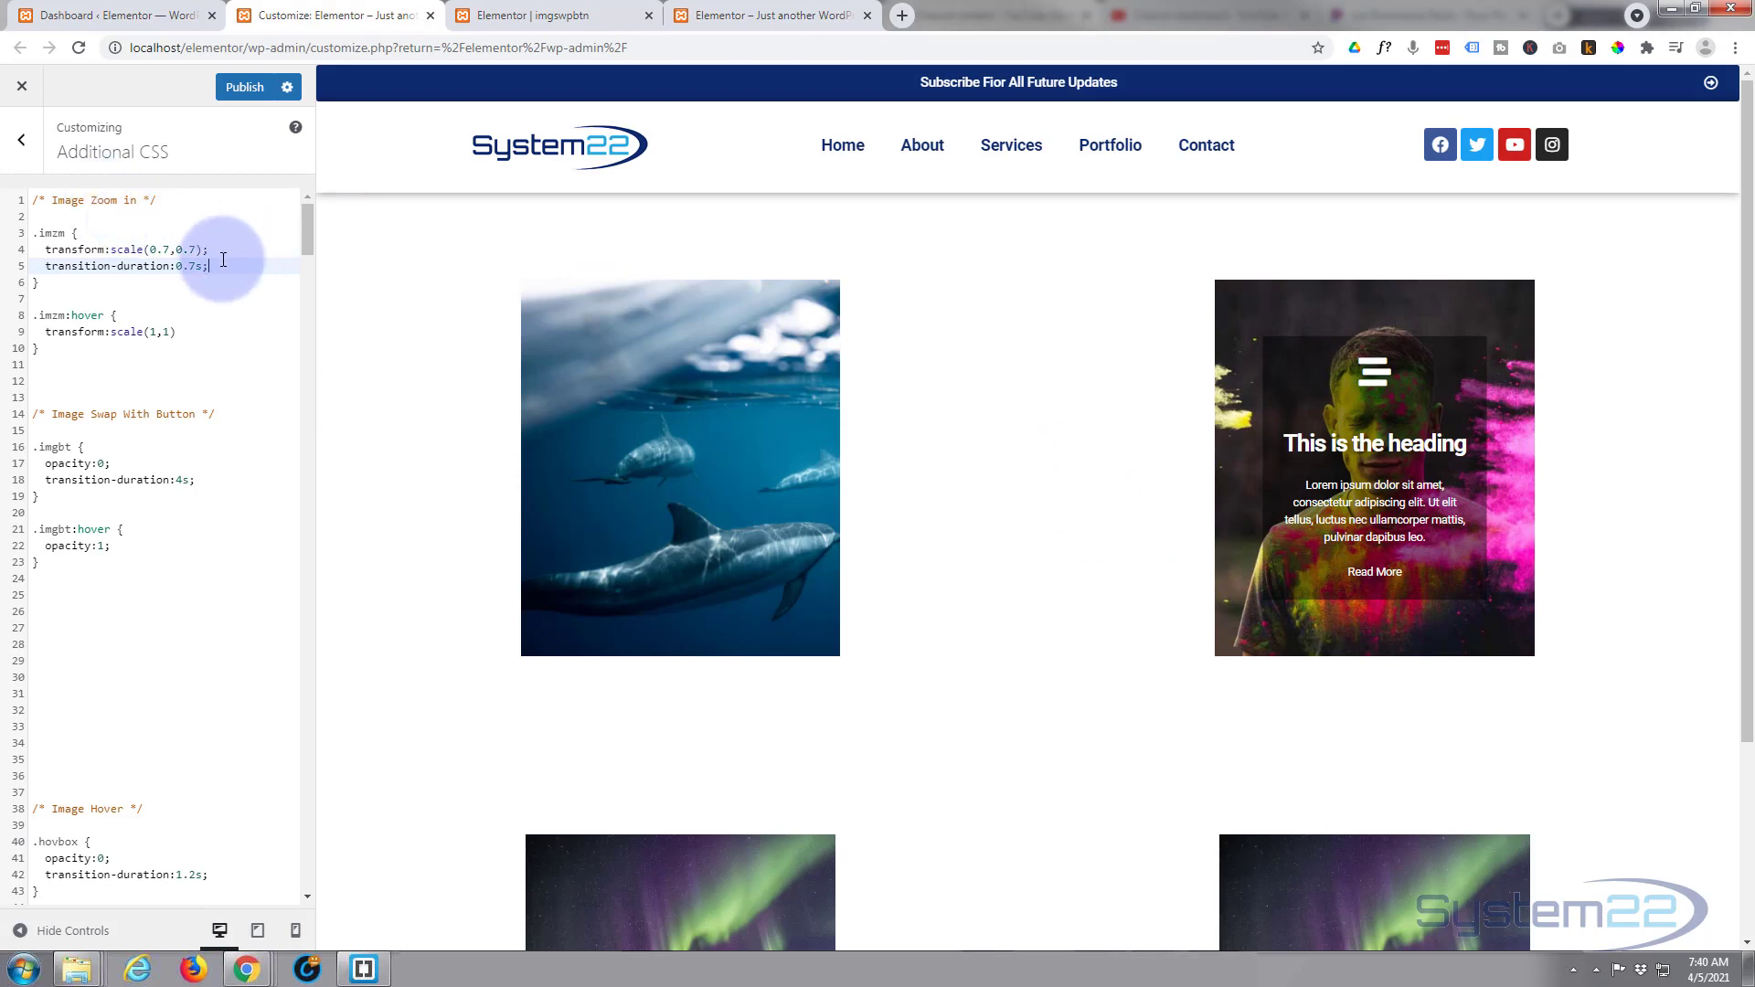
pyautogui.press('Return')
pyautogui.write('op')
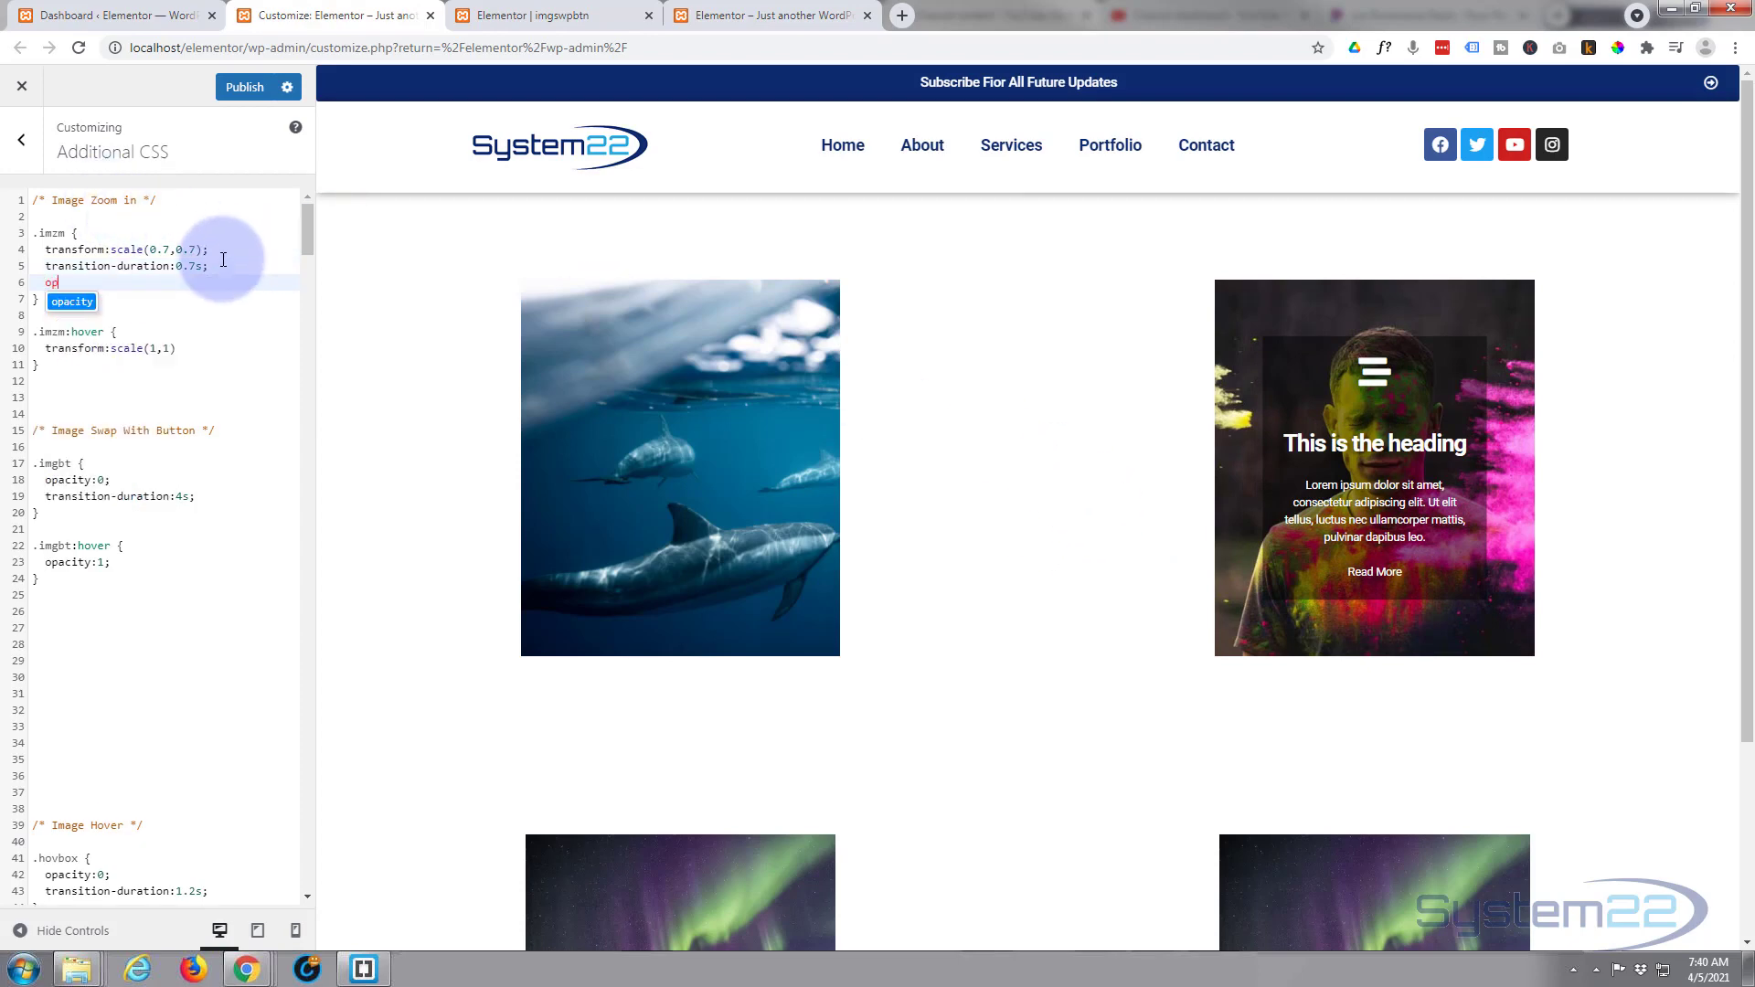
pyautogui.write('acity:0;')
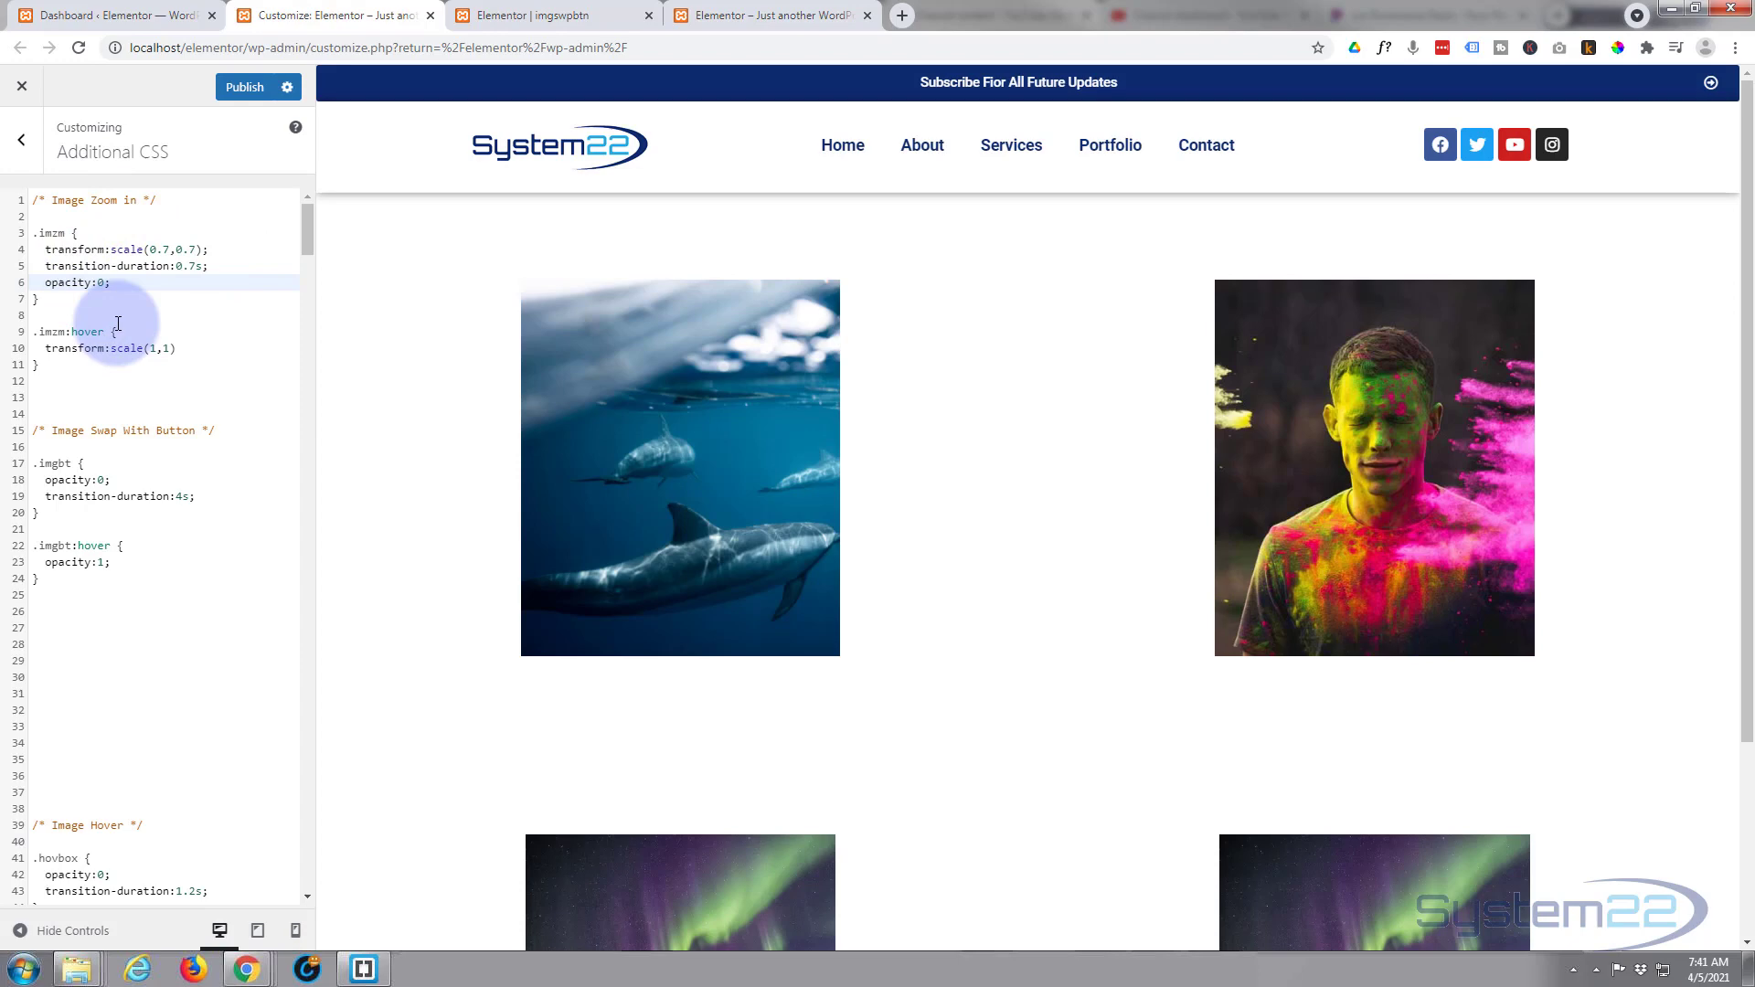
# Add opacity:1 to the .imzm:hover rule so the overlay fades in on the right image
pyautogui.click(181, 350)
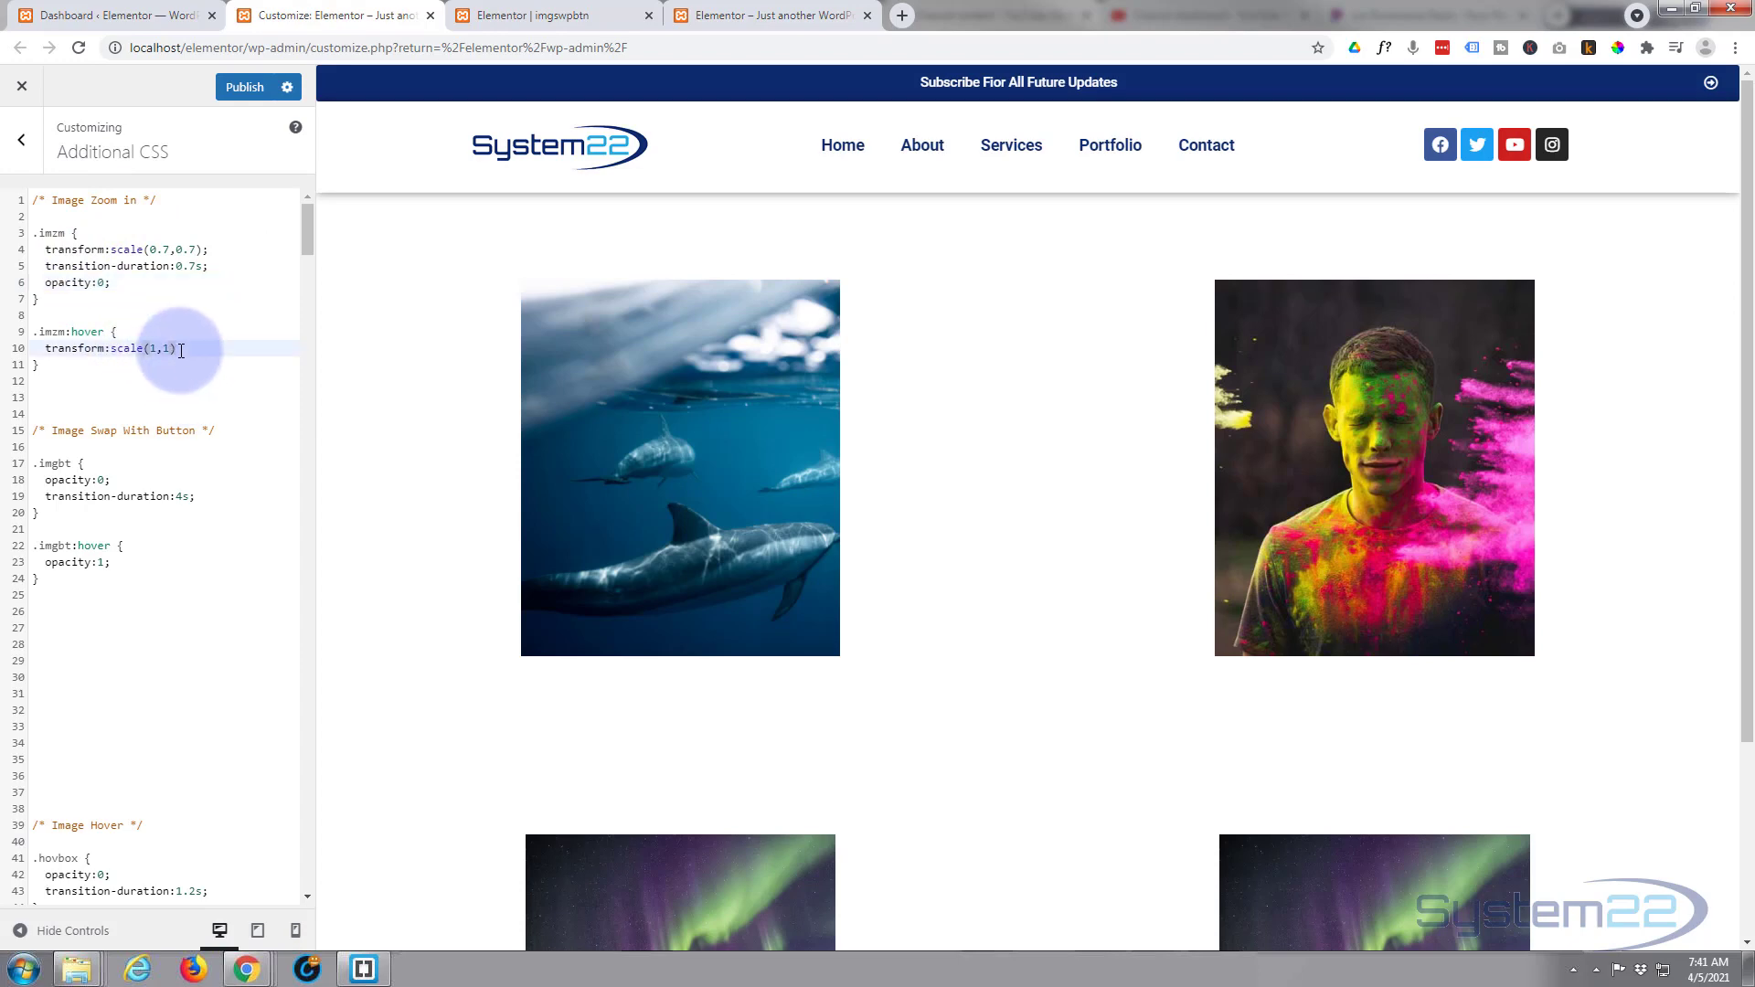
pyautogui.press('Return')
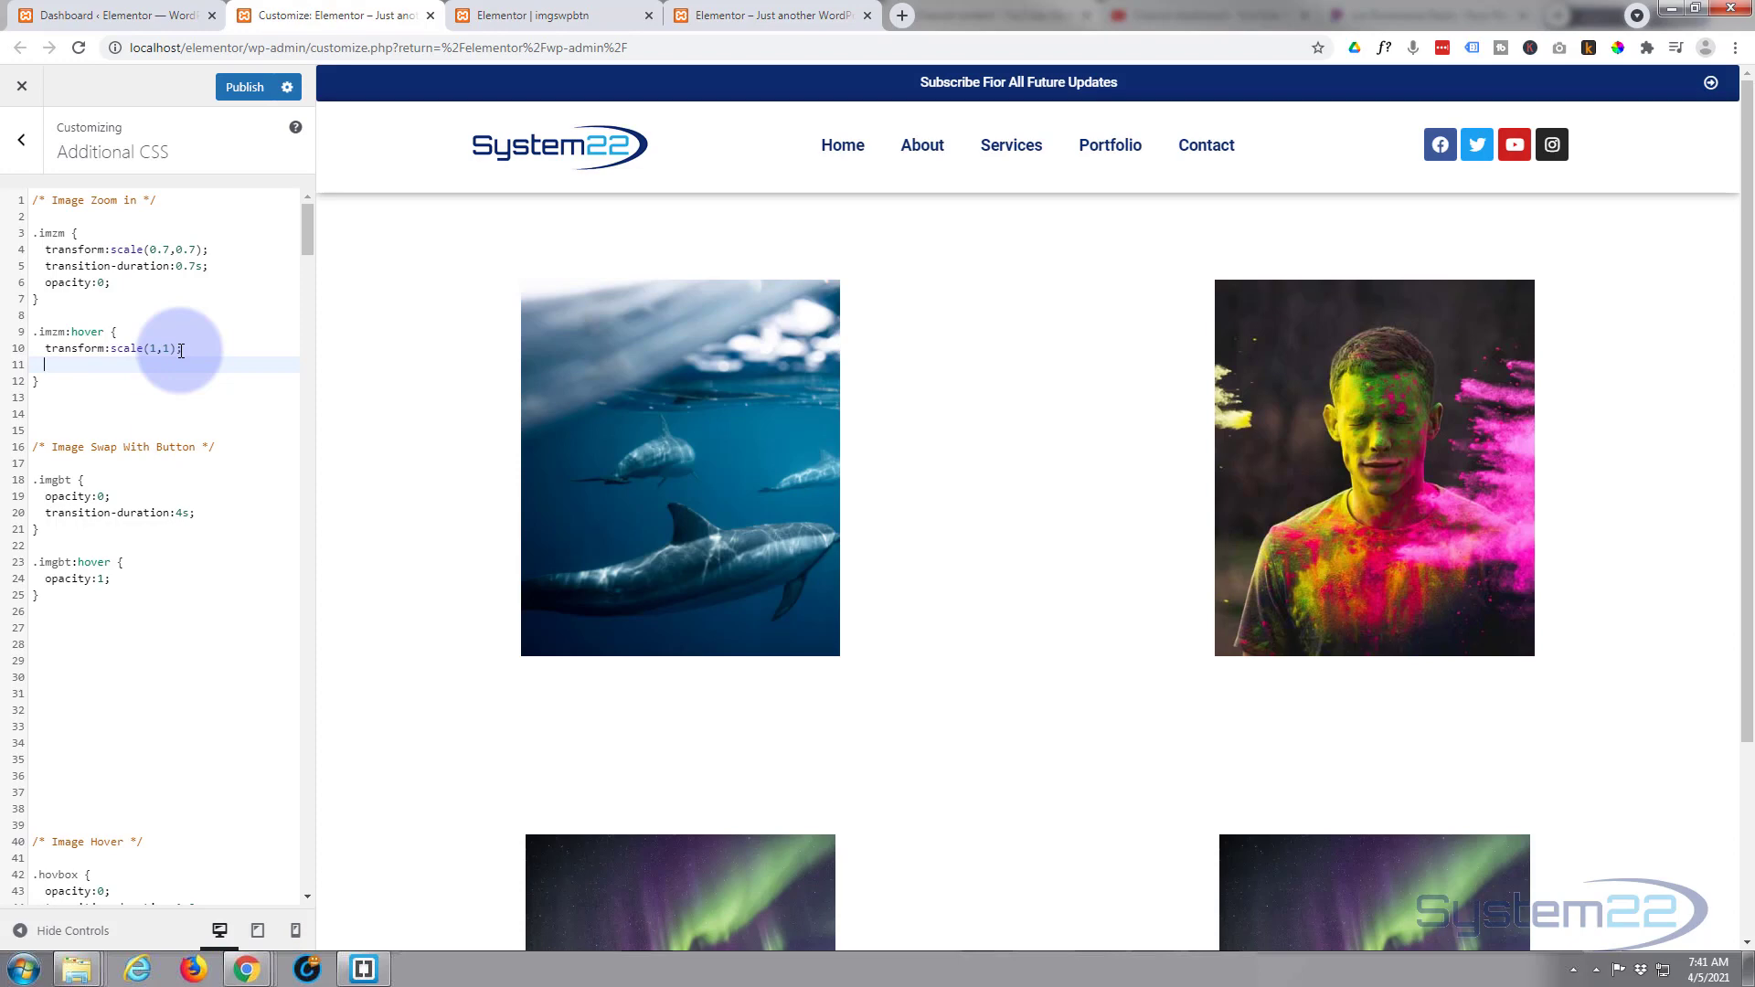
pyautogui.write('opaci')
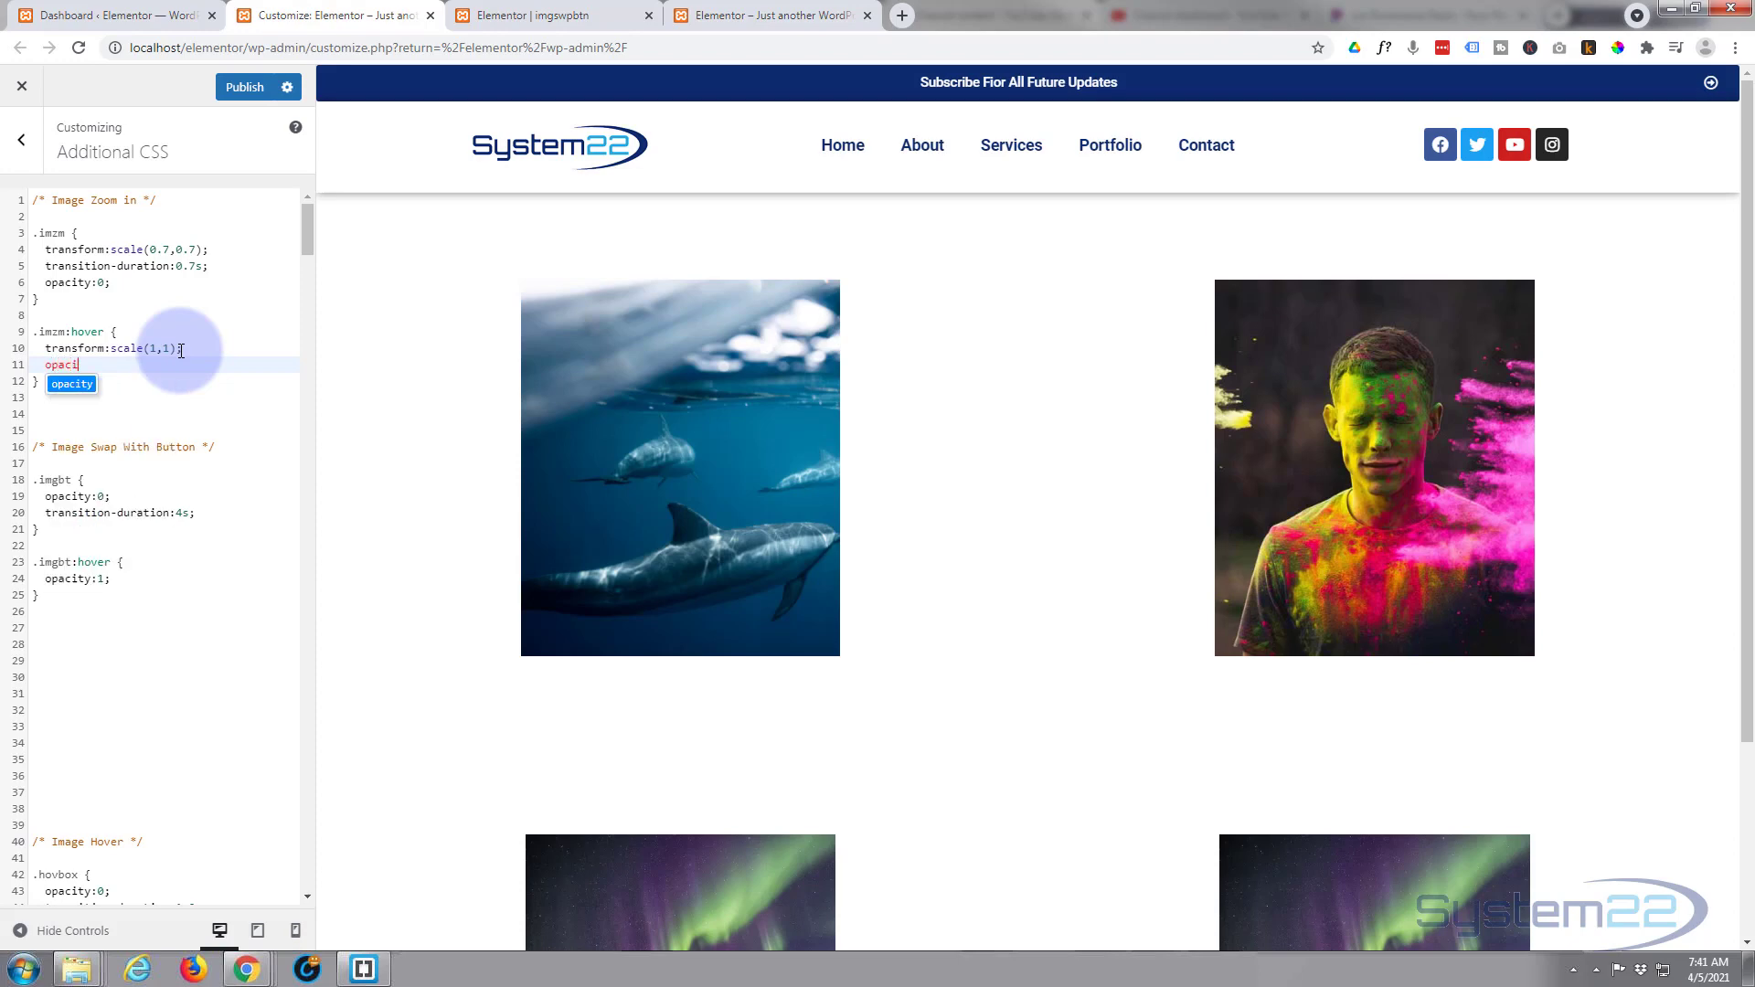
pyautogui.write('ty:')
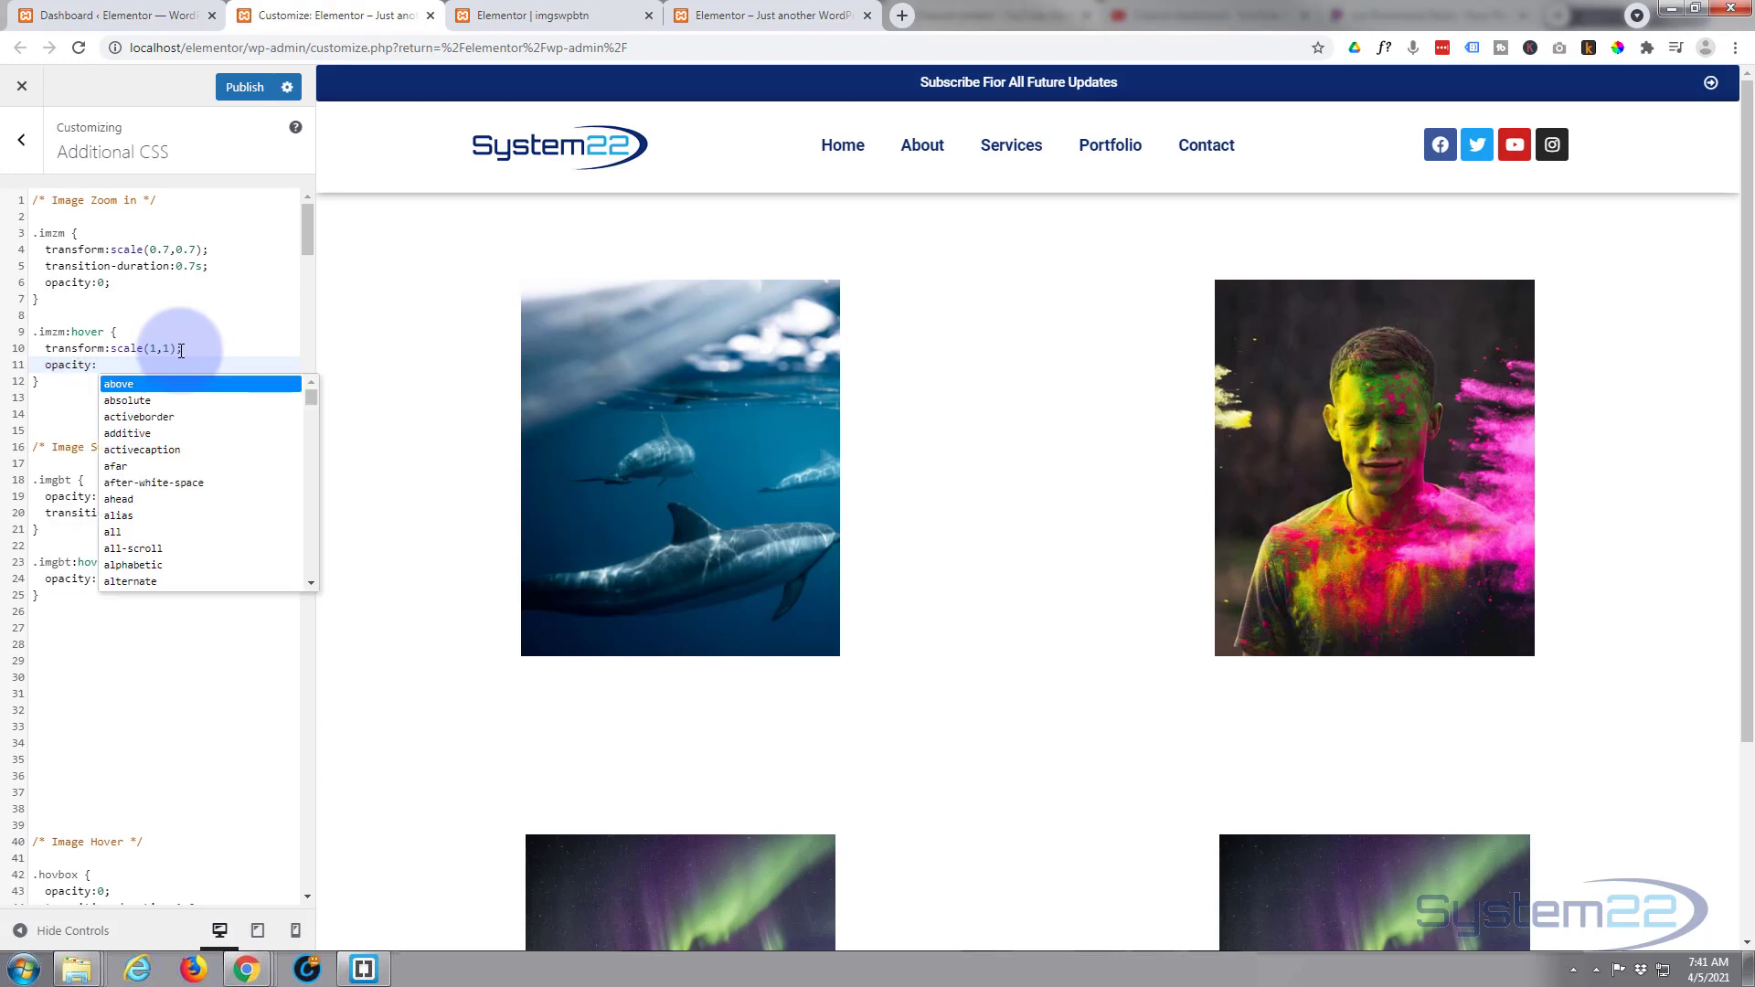
pyautogui.write('1;')
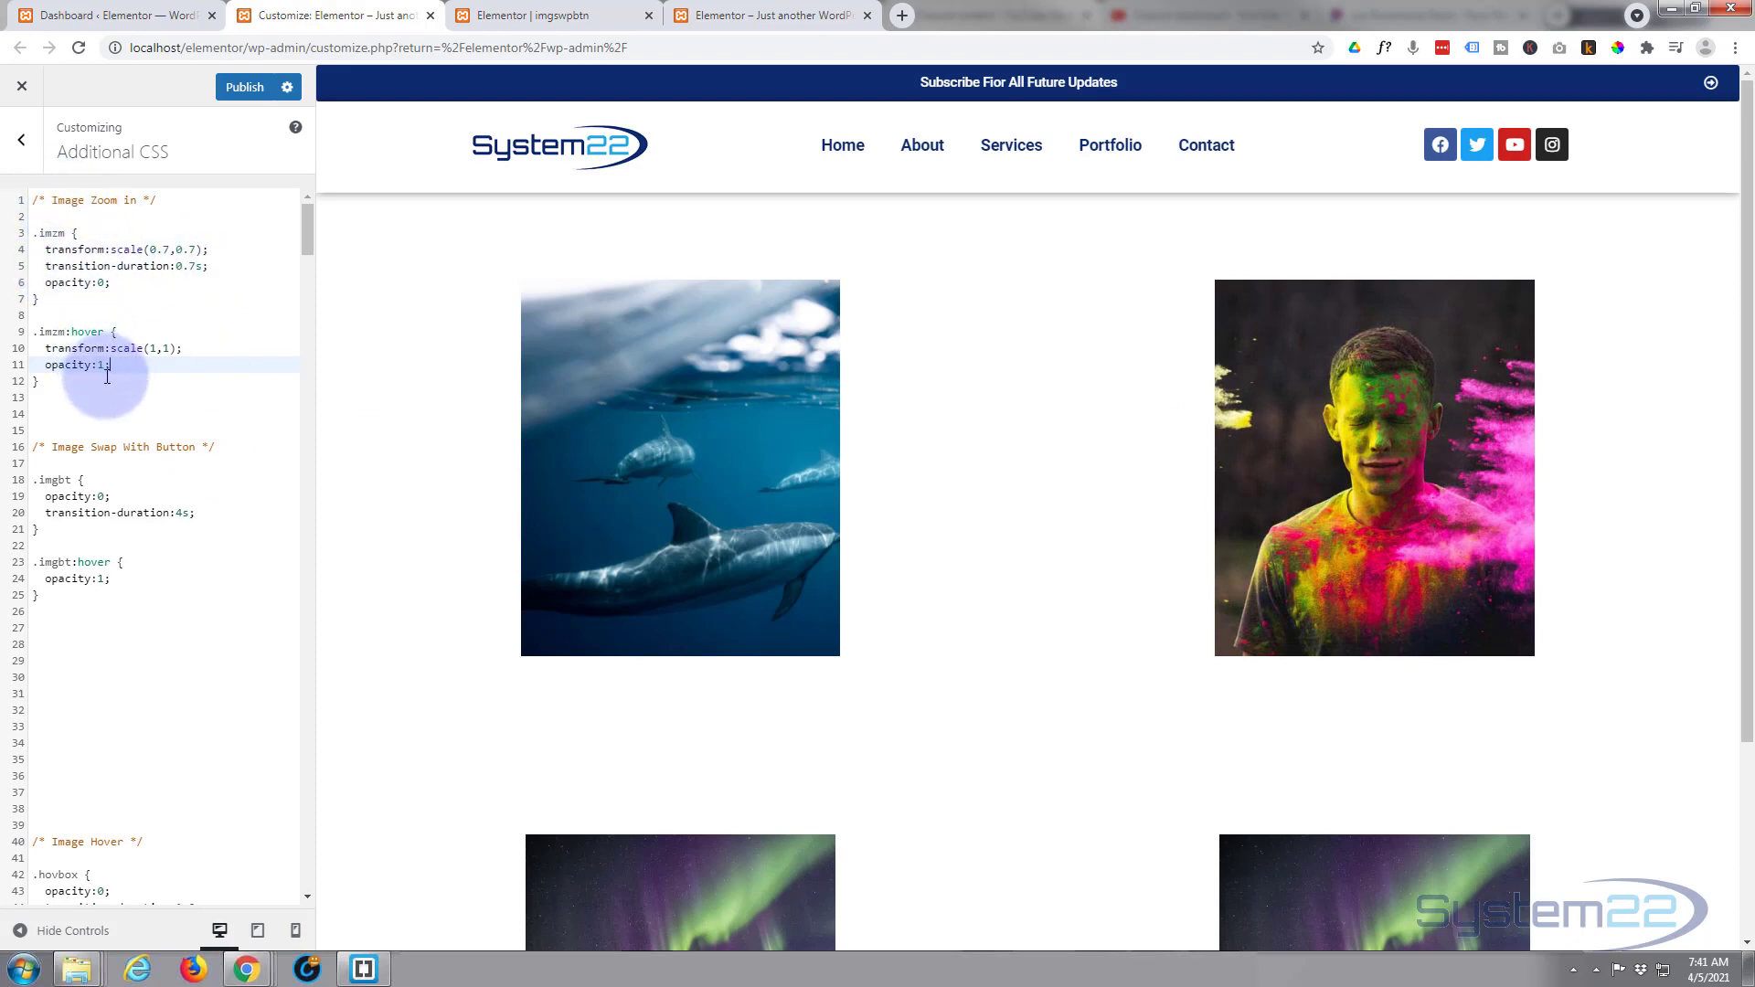
pyautogui.moveTo(1320, 494)
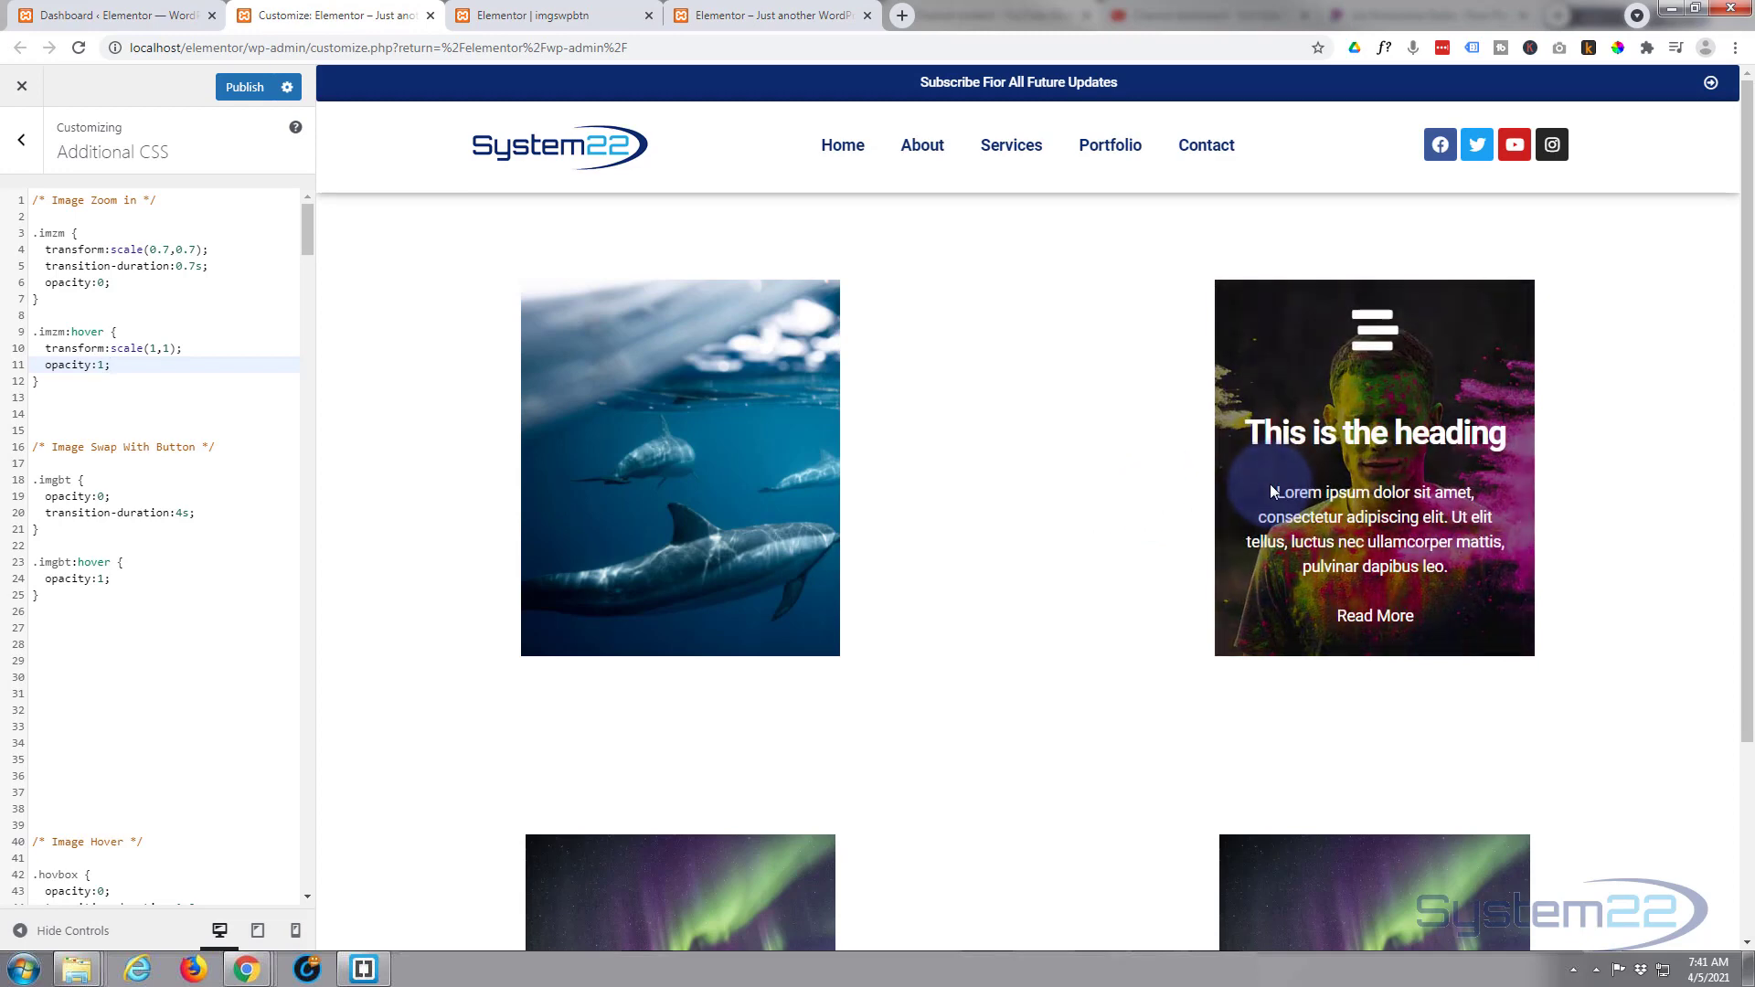
# Publish the Additional CSS and reload the page preview to test the overlay effect
pyautogui.click(244, 88)
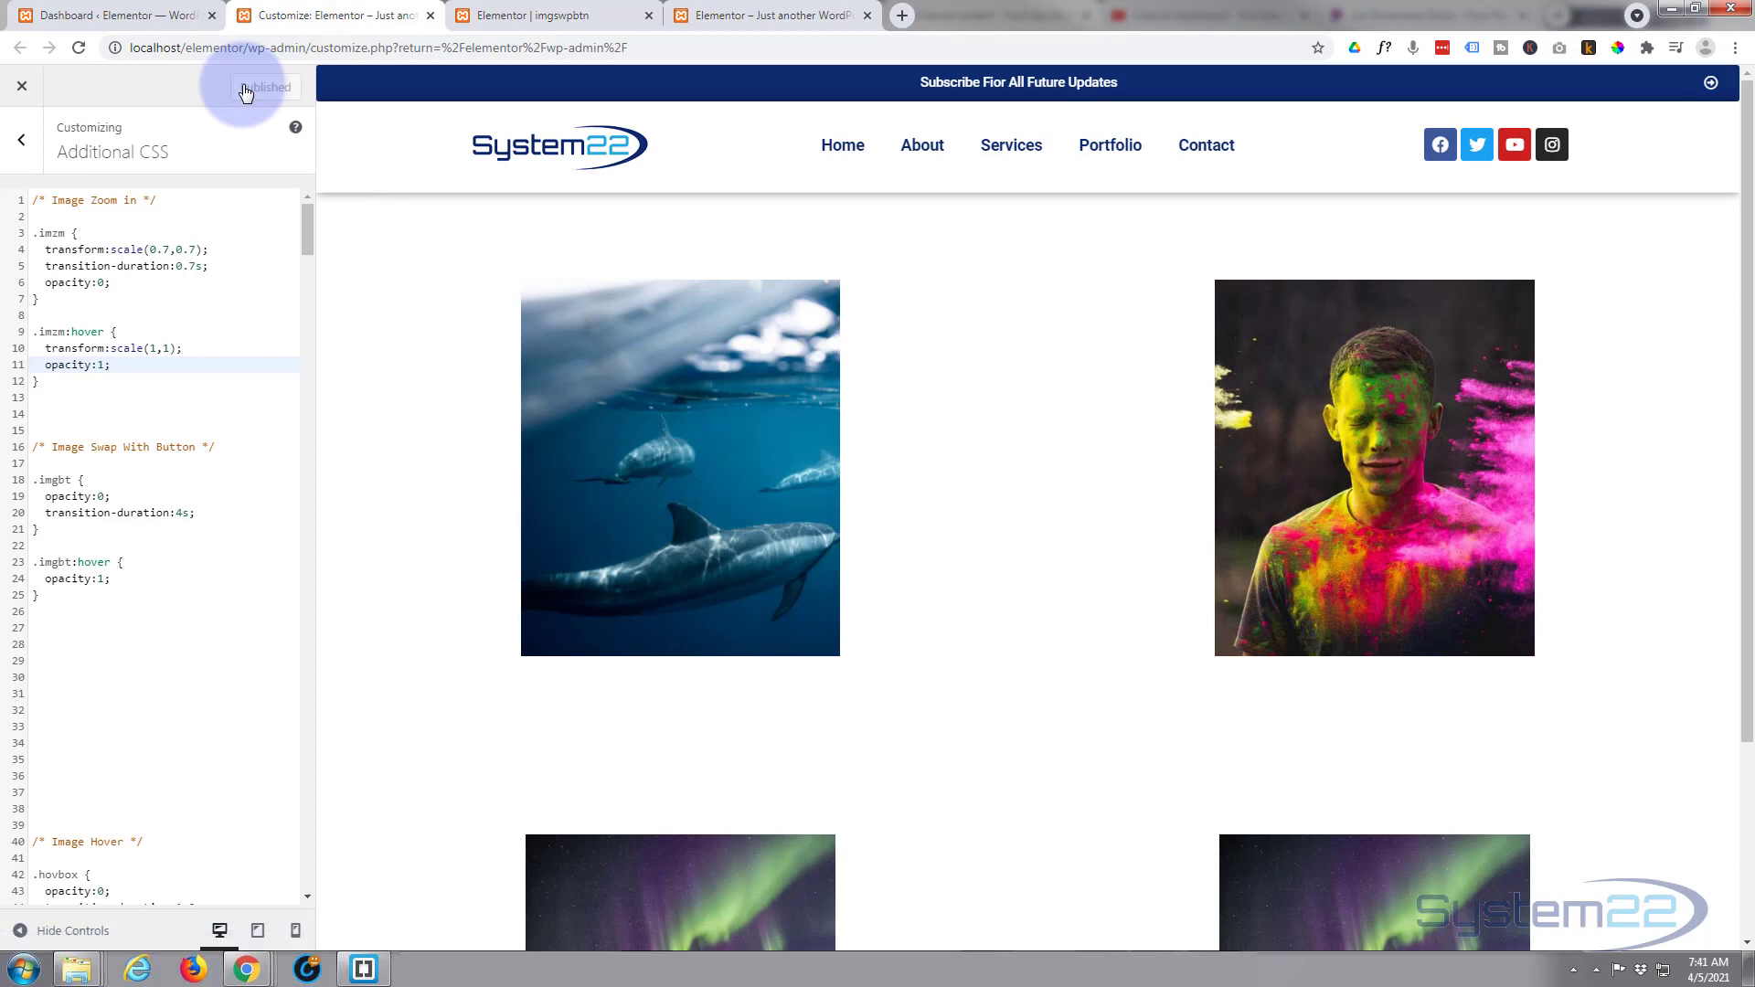
pyautogui.click(800, 18)
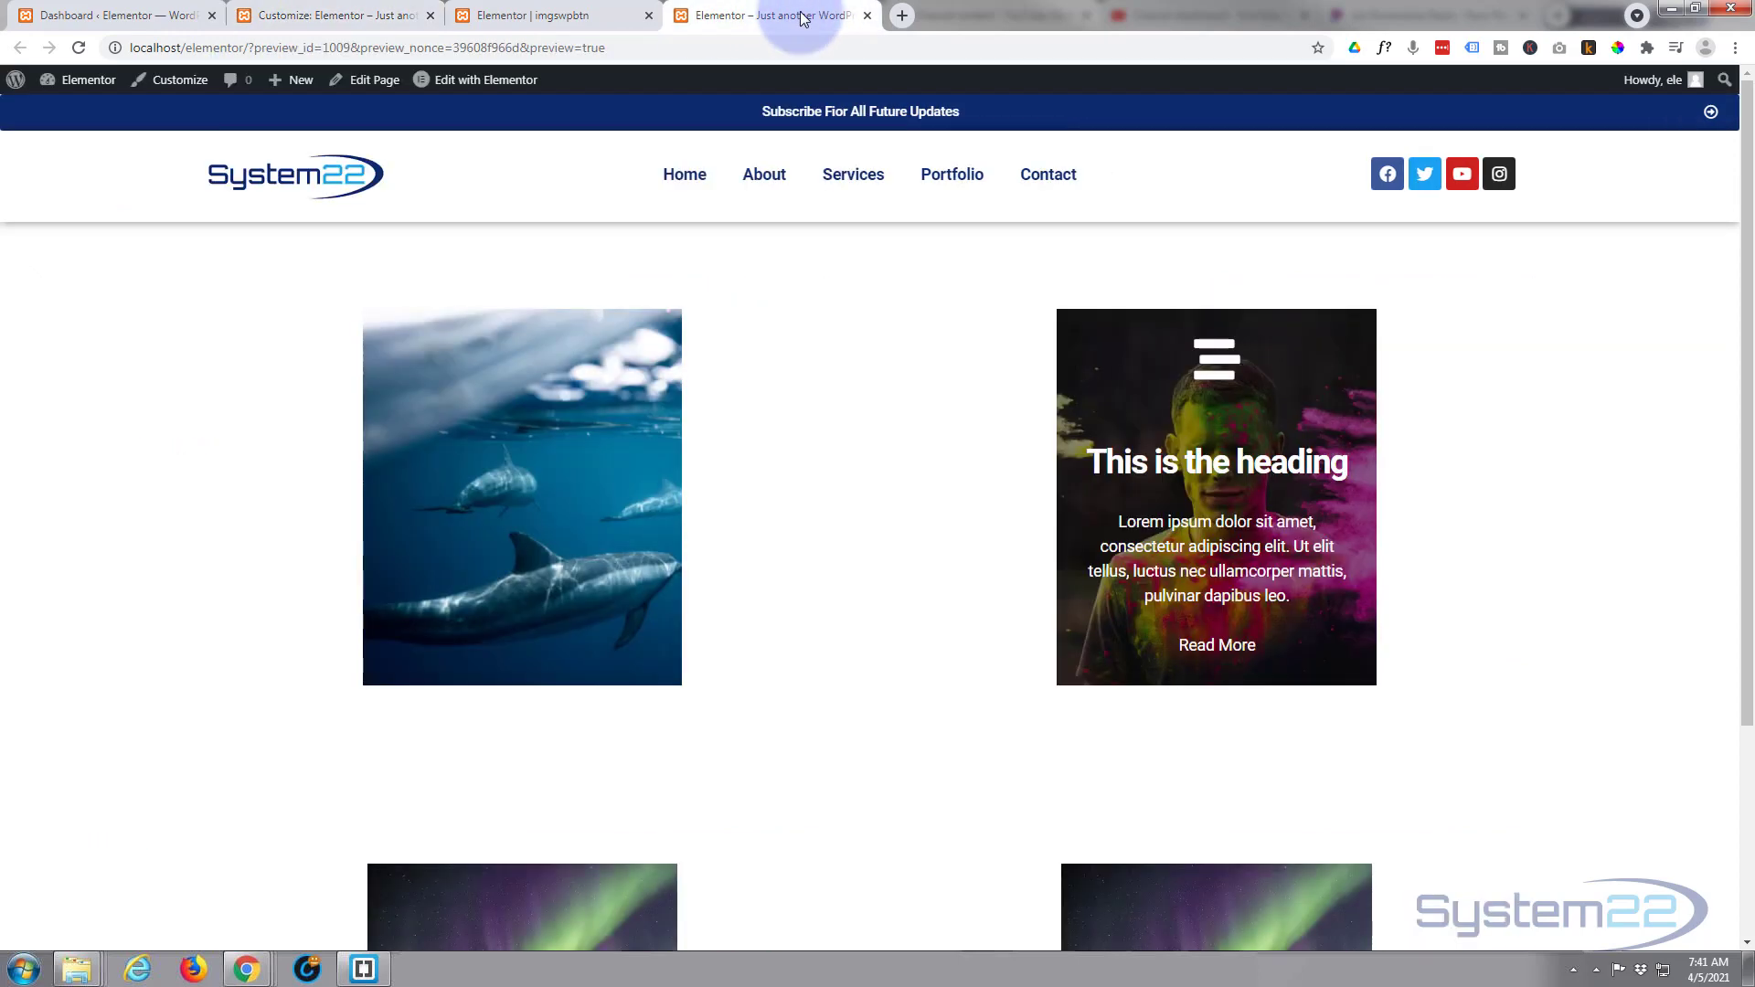
pyautogui.click(79, 47)
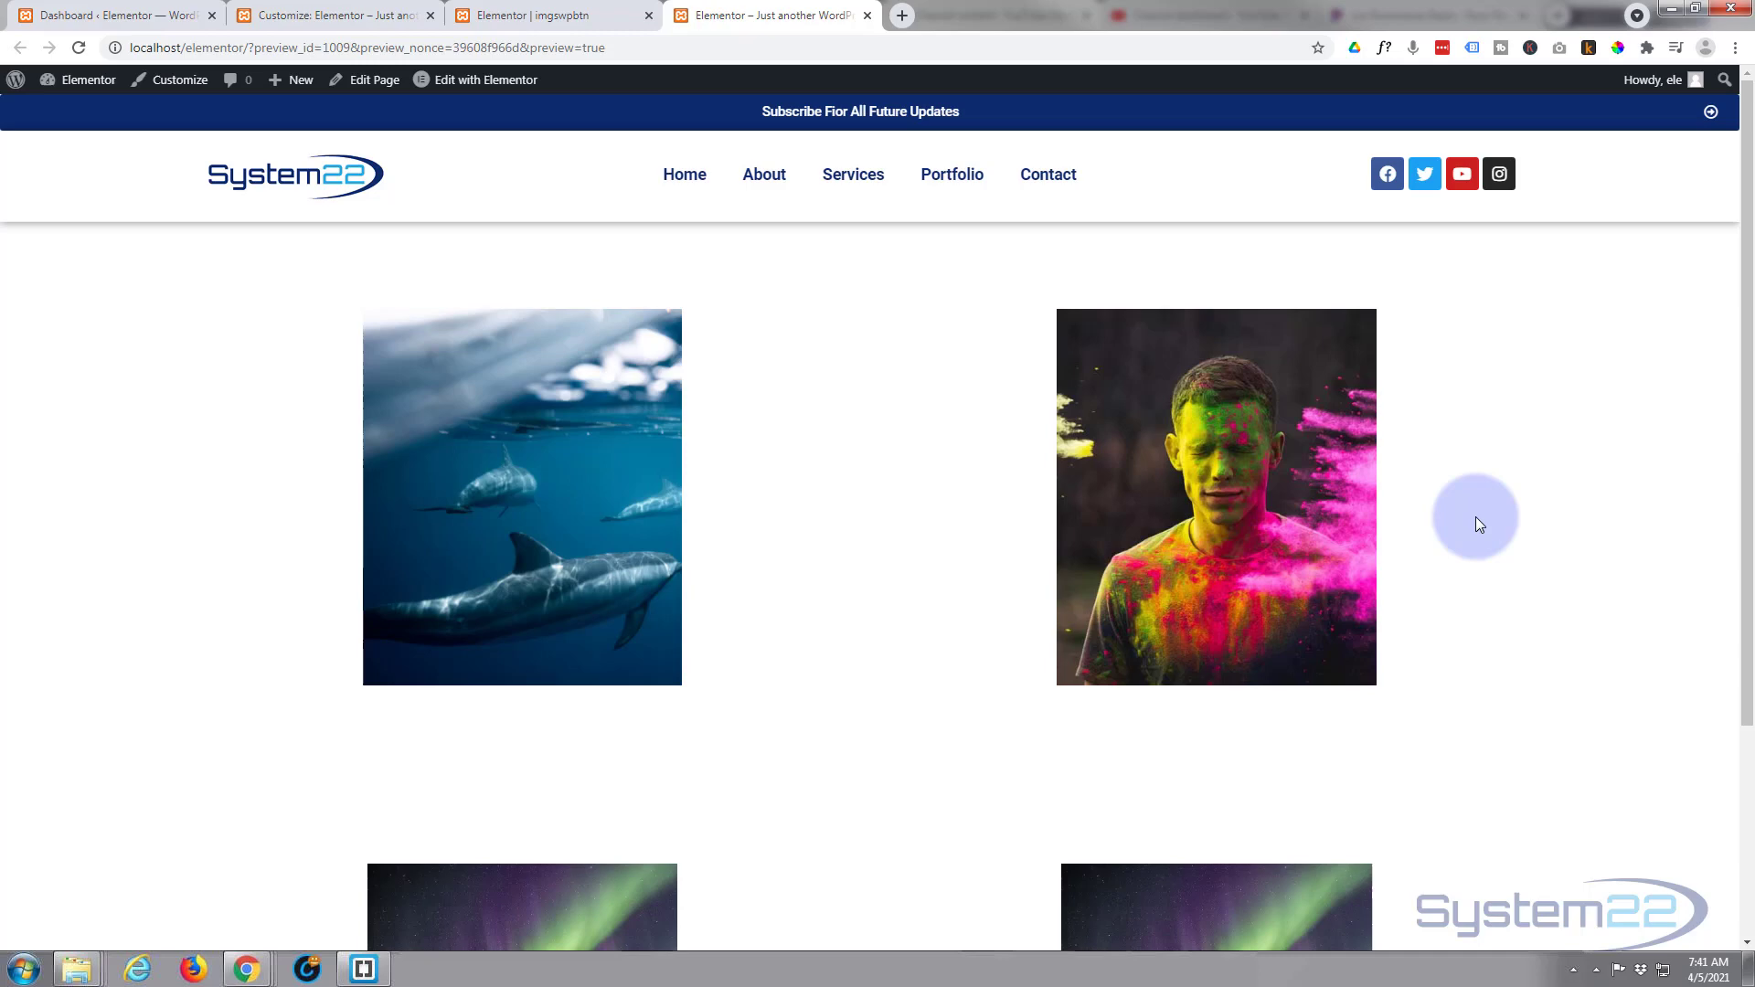
pyautogui.moveTo(1281, 538)
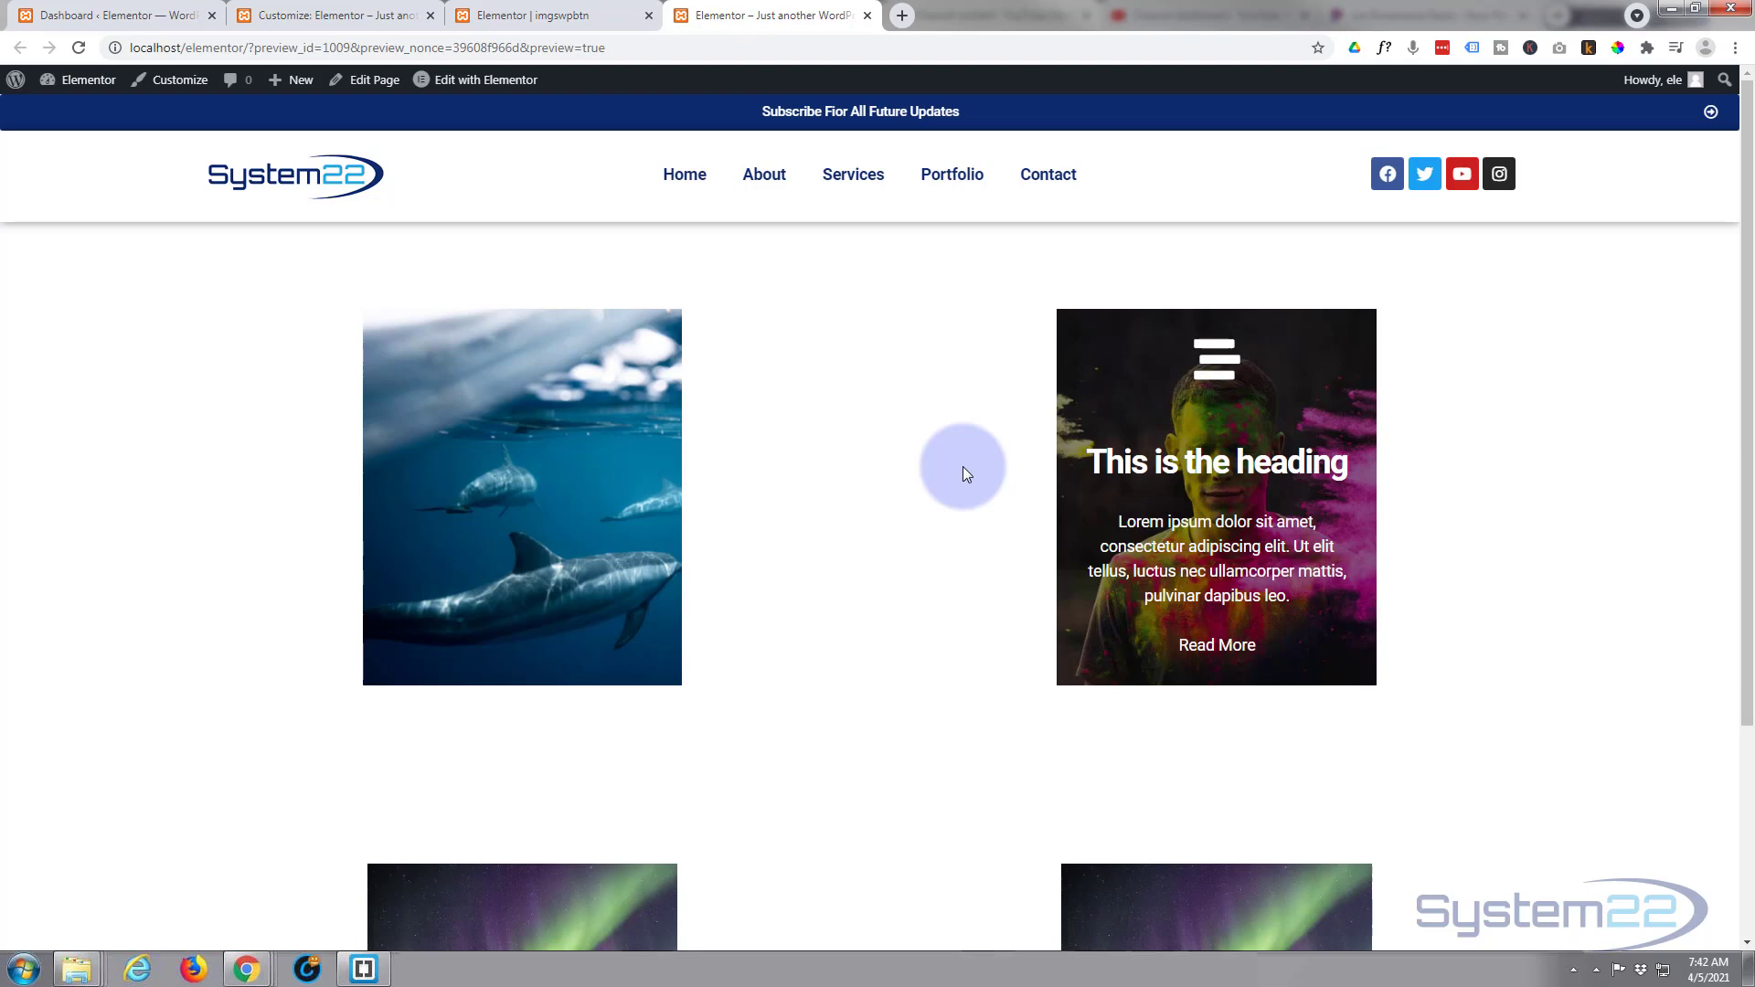
# Set the icon box's Link field to # and update the page
pyautogui.click(524, 18)
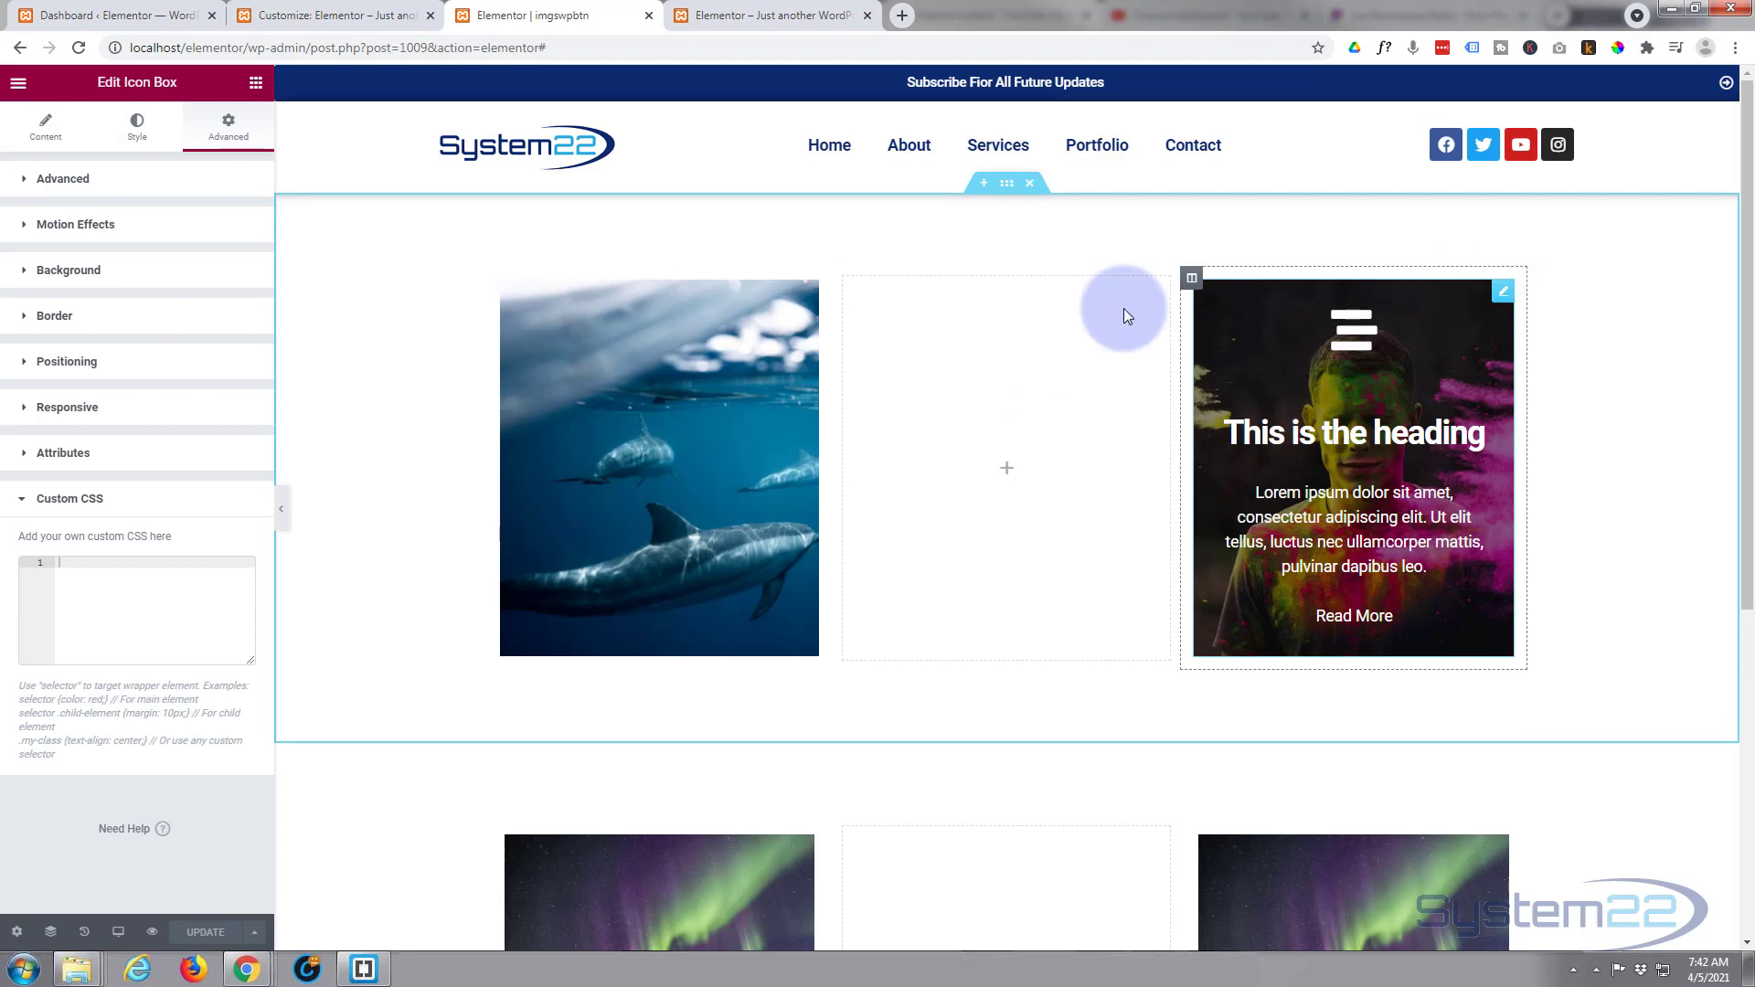
pyautogui.click(48, 134)
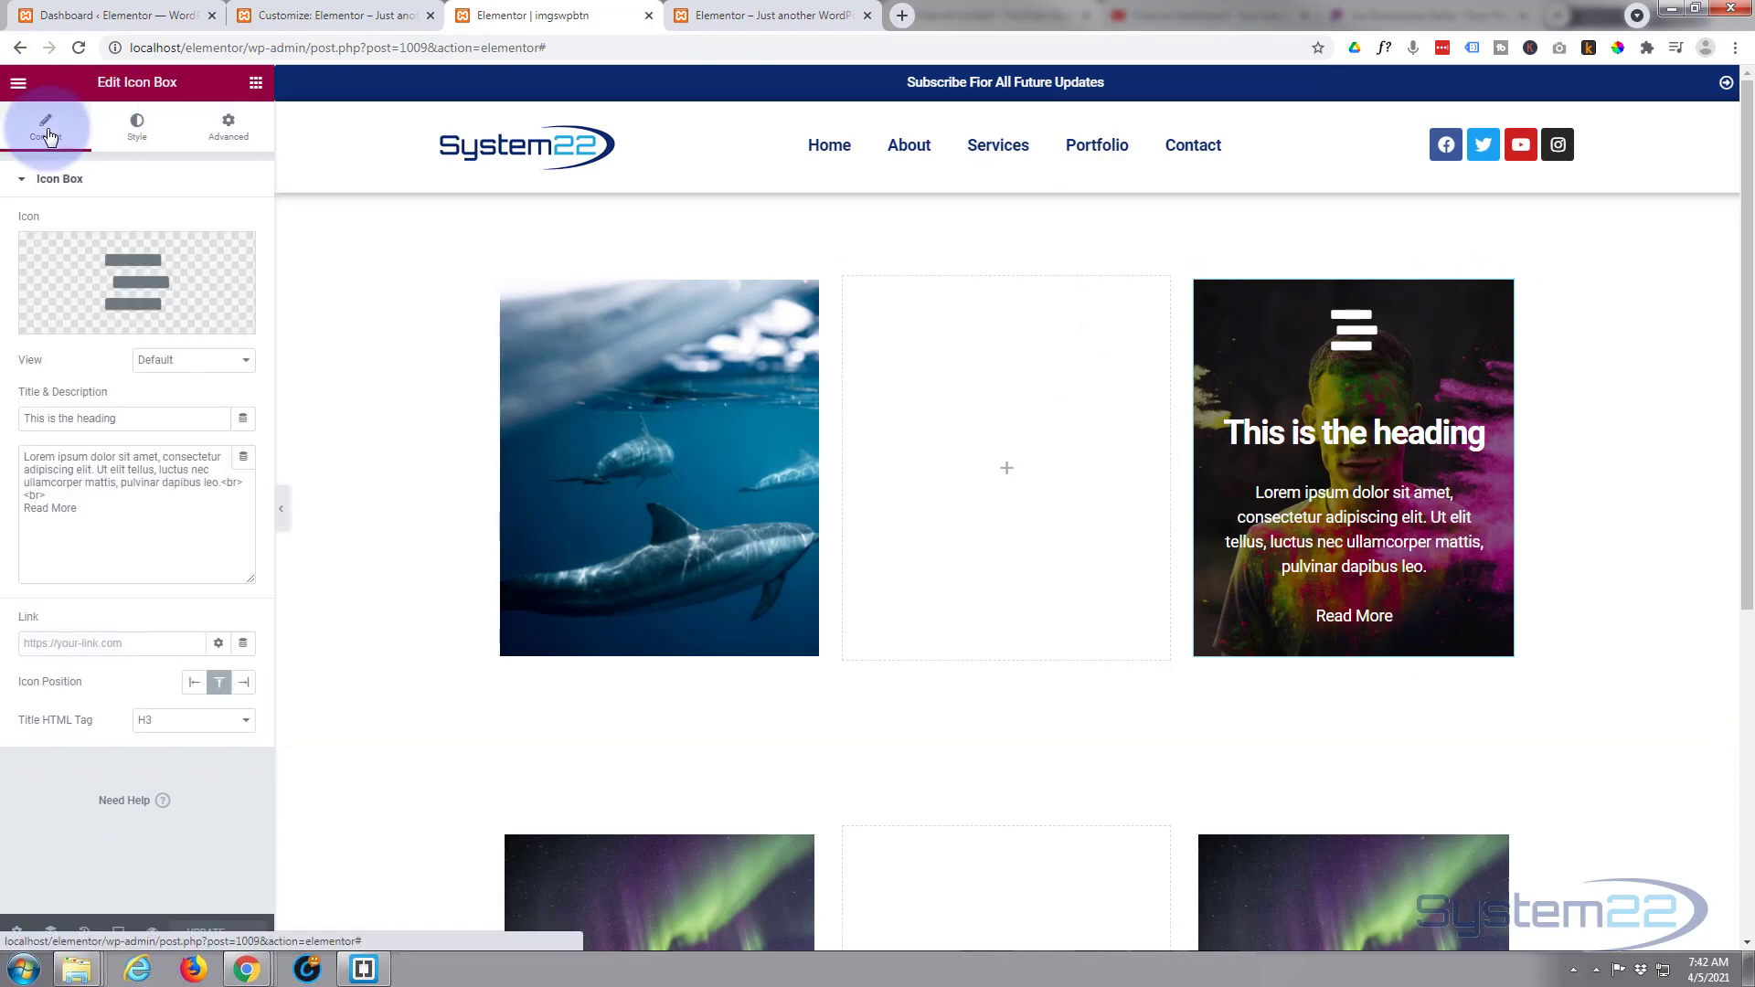
pyautogui.click(79, 642)
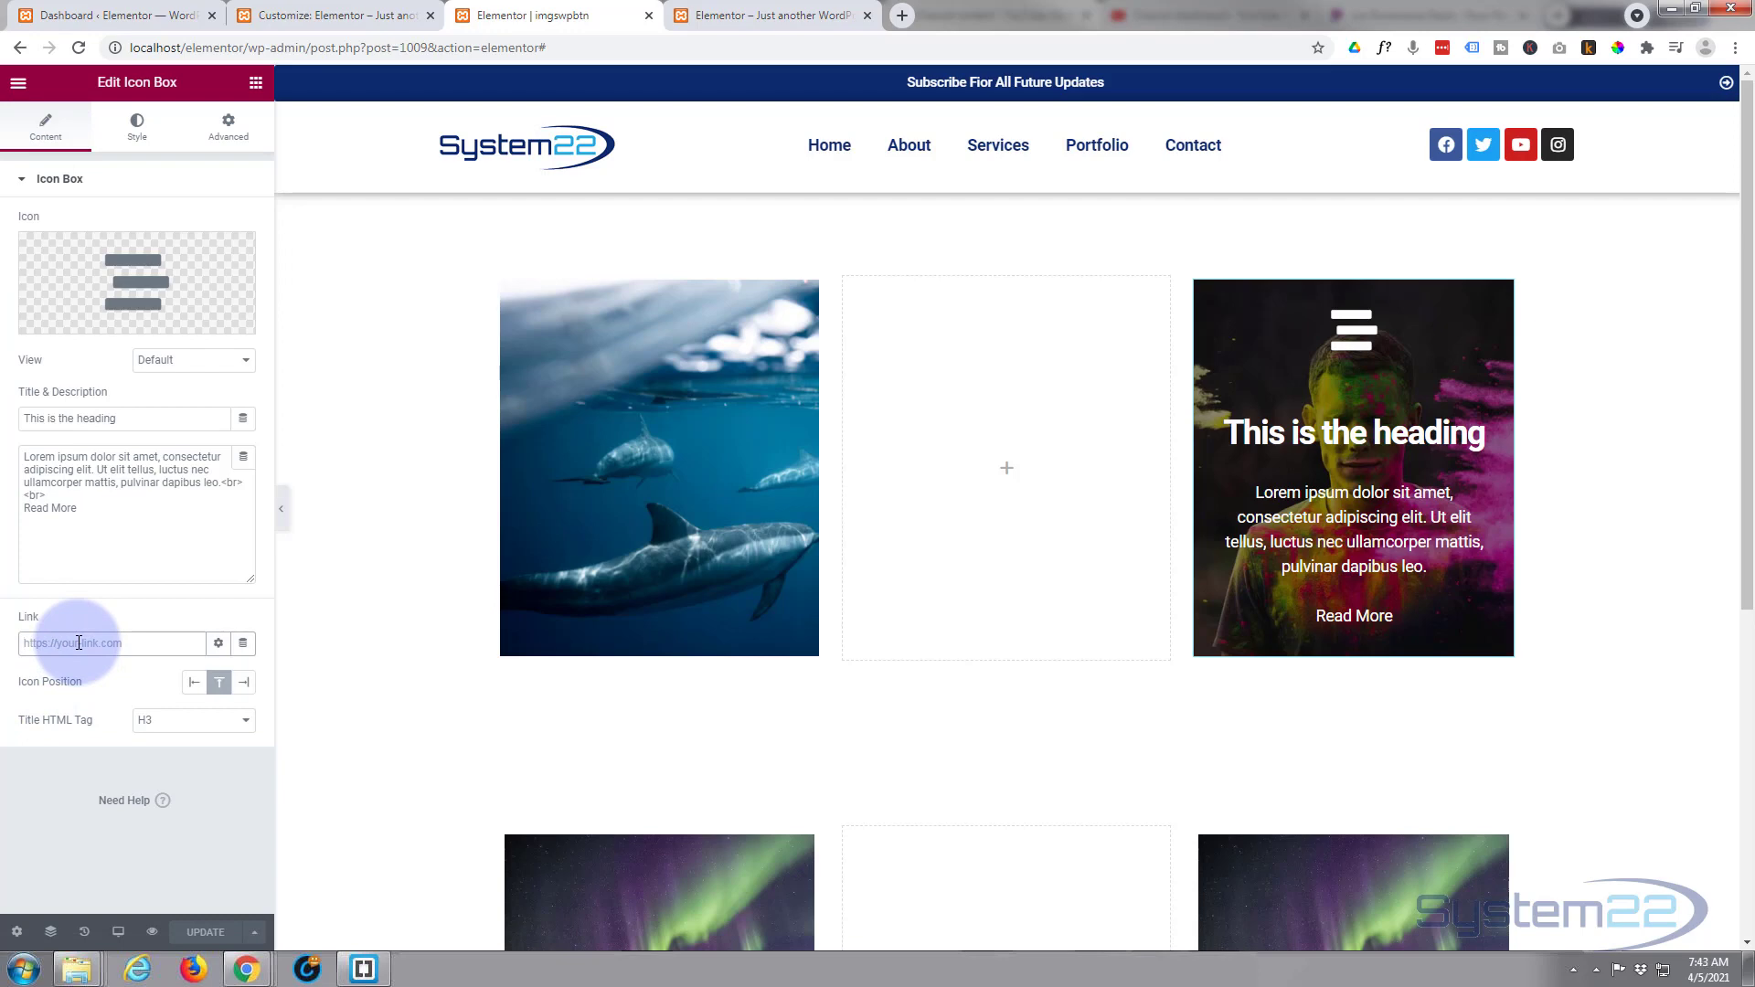
pyautogui.write('#')
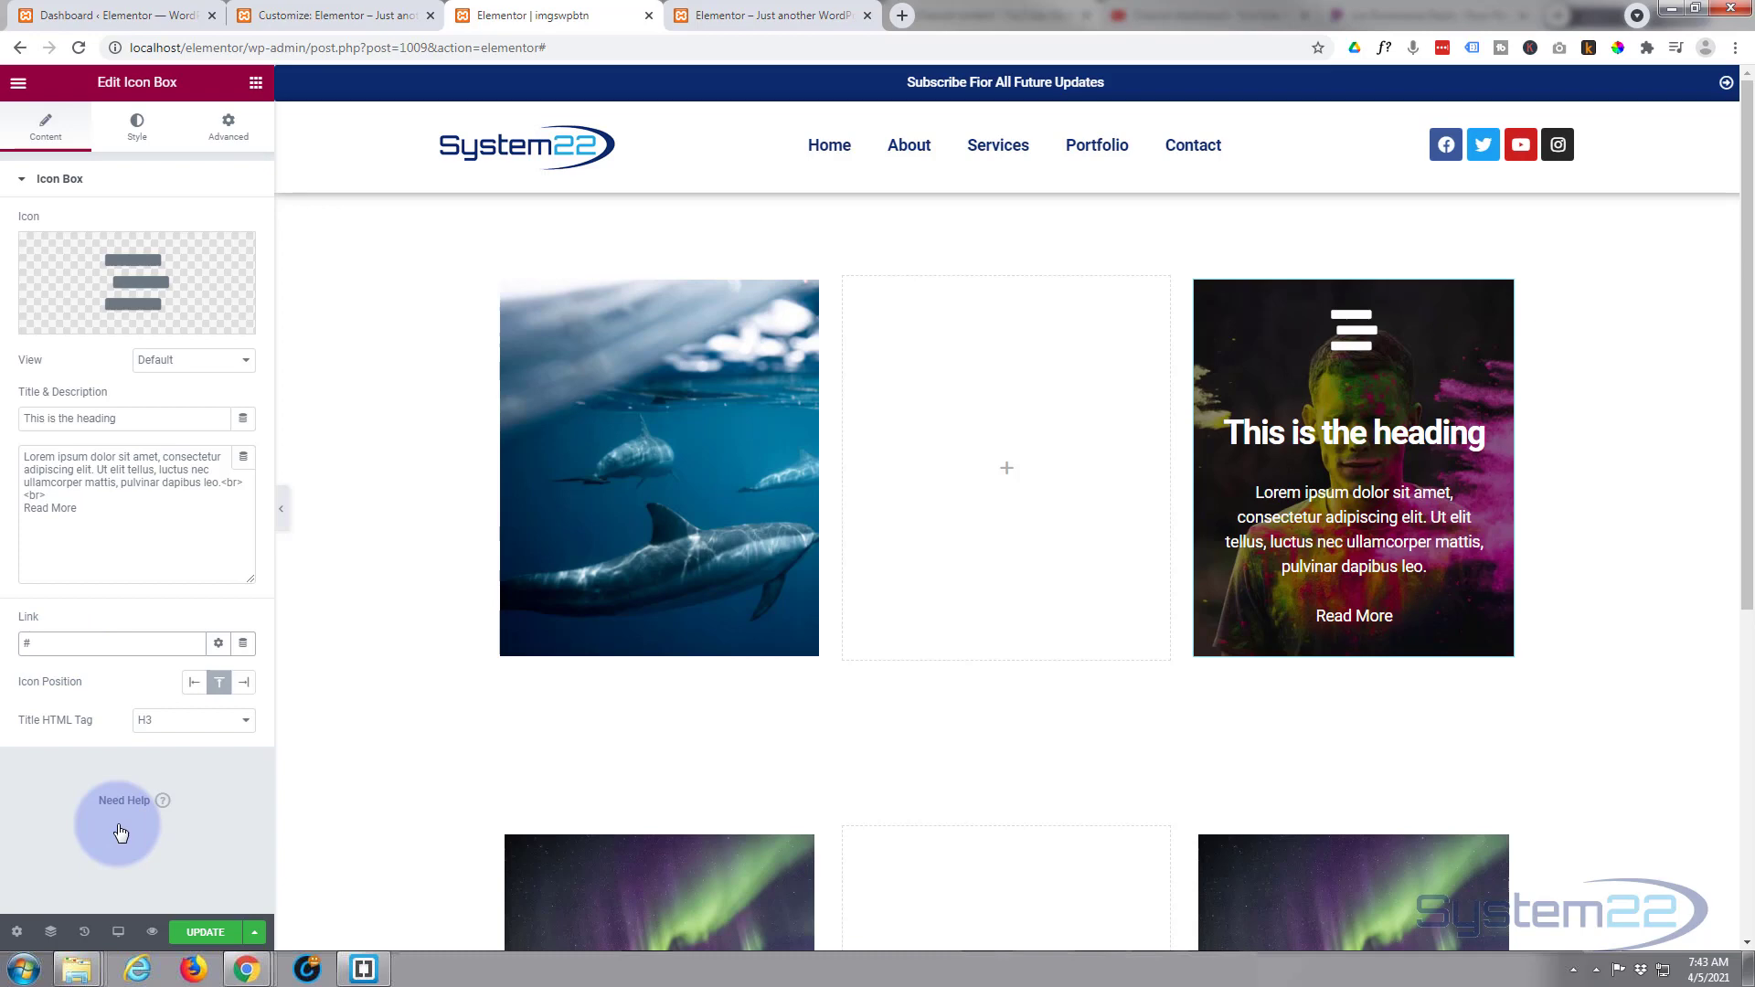
pyautogui.click(206, 932)
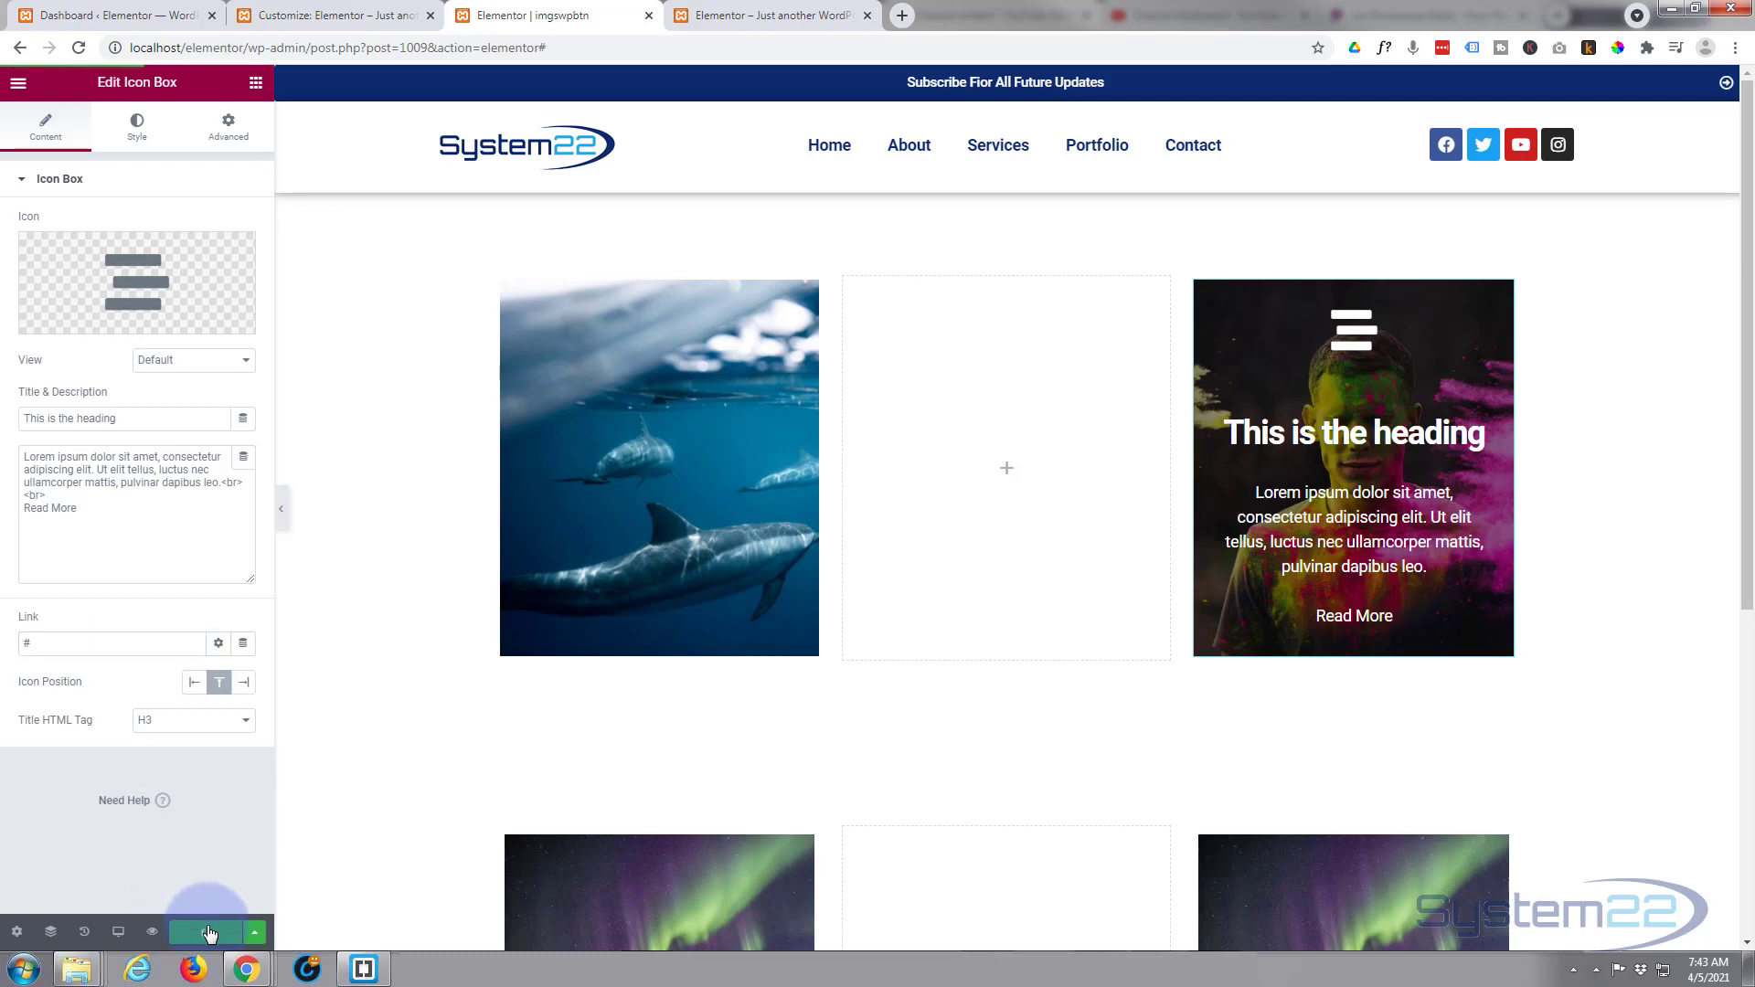
# Open the Preview Changes view of the updated page
pyautogui.click(152, 932)
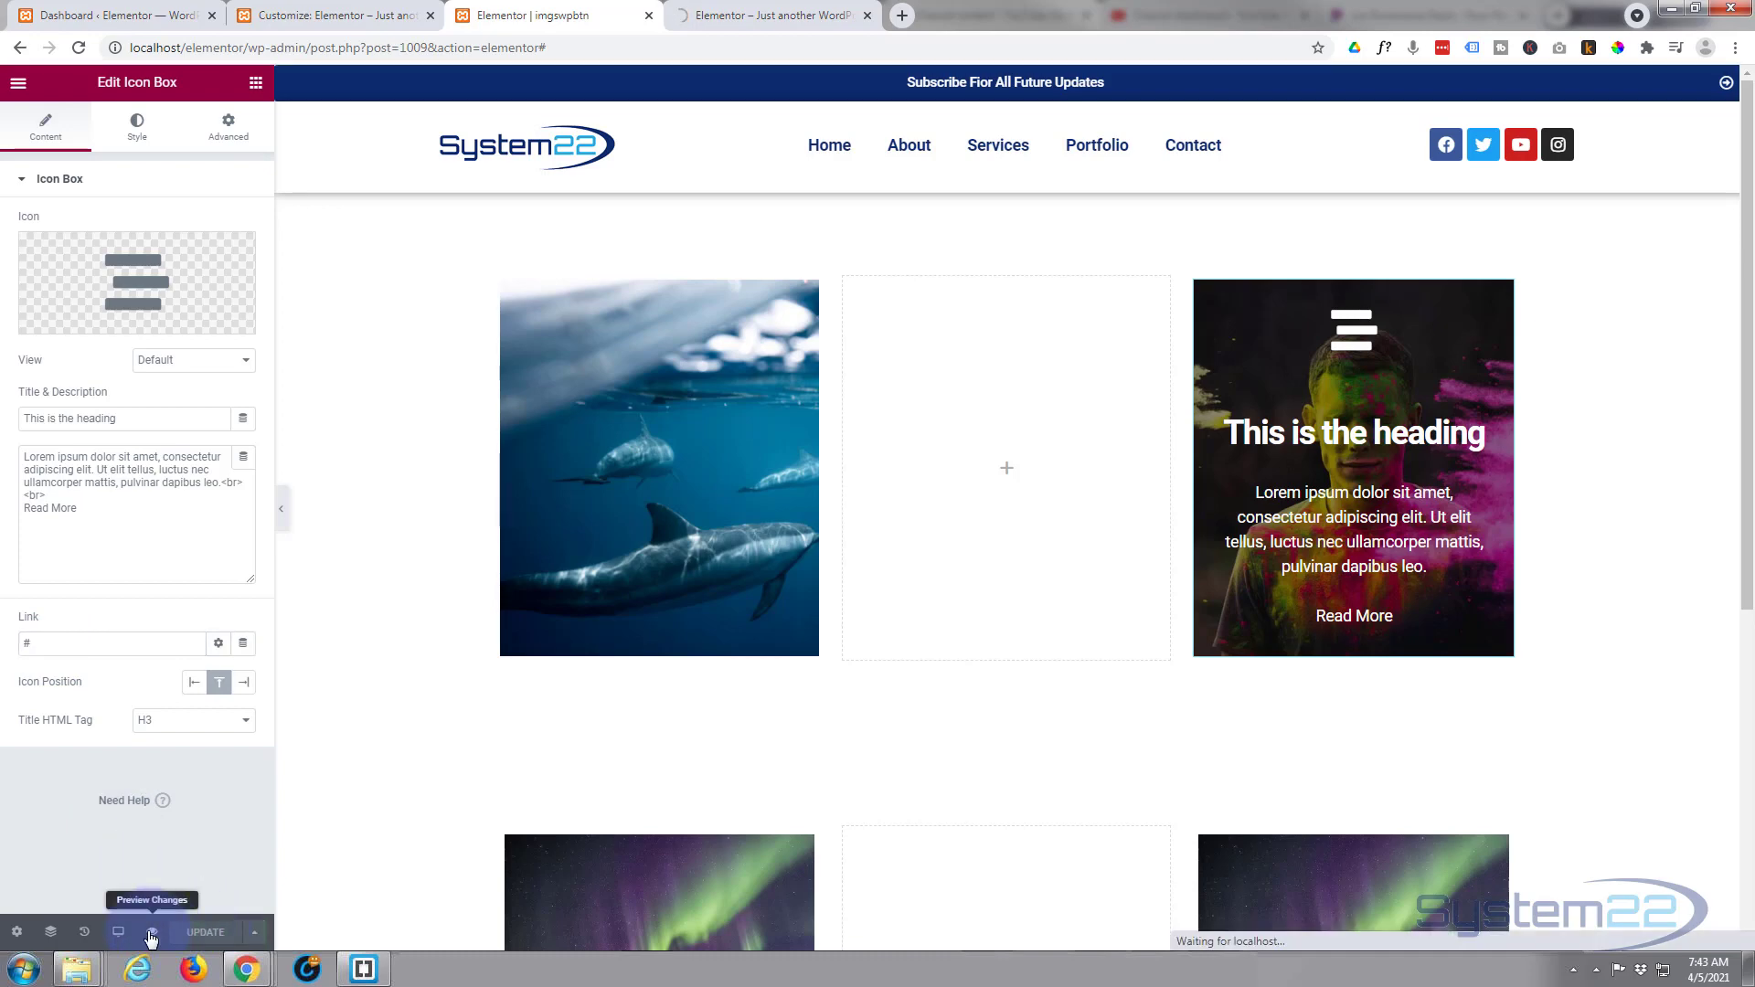